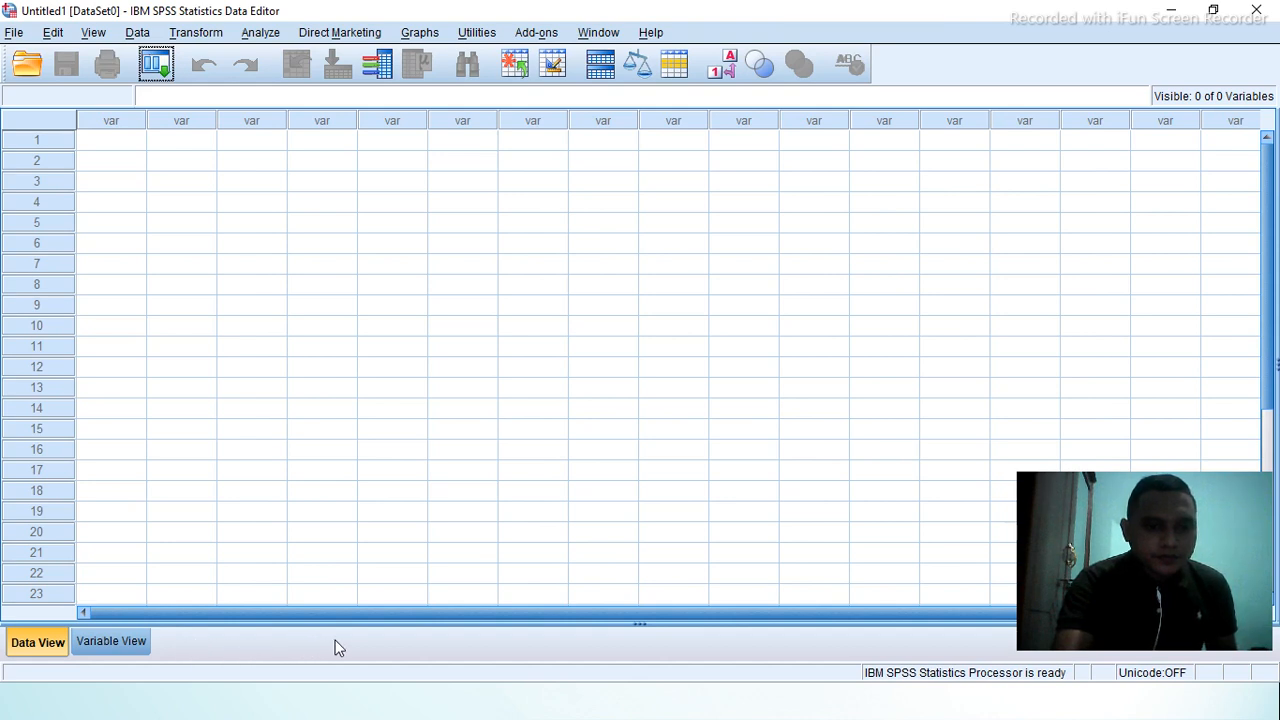
- Look over the variable definition sheet and the data sheet of the empty dataset
click(135, 638)
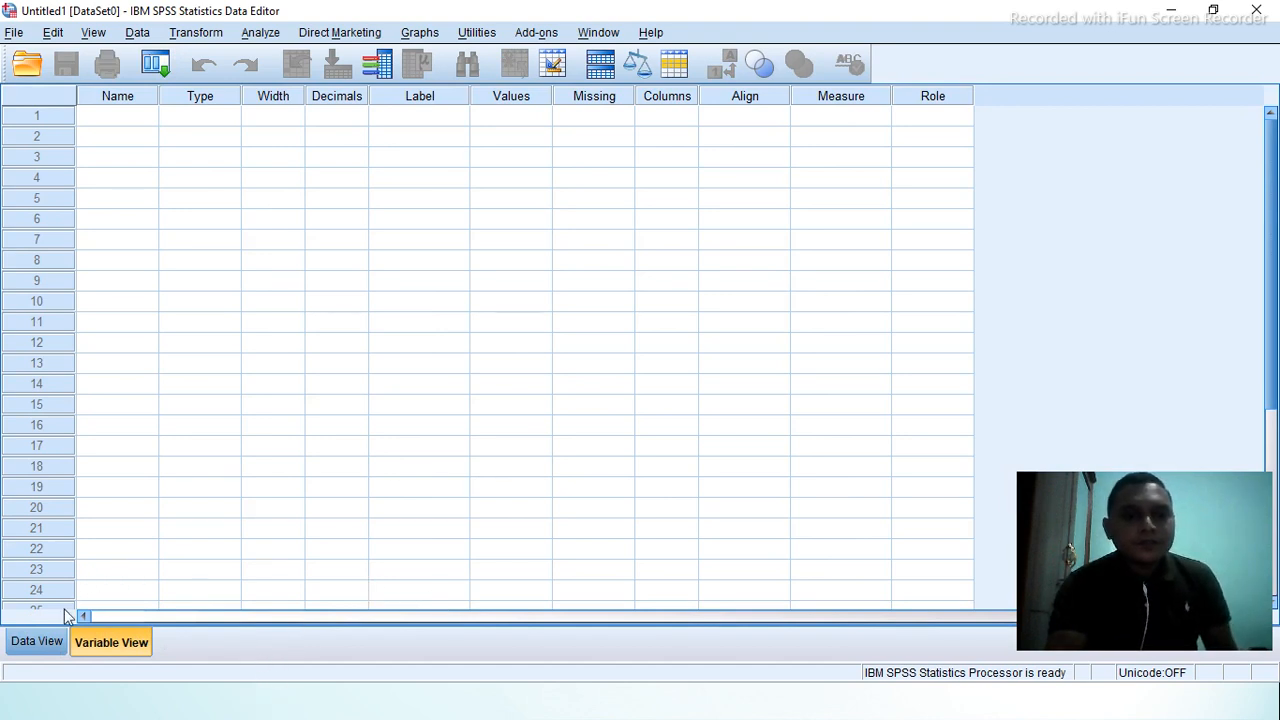
click(49, 645)
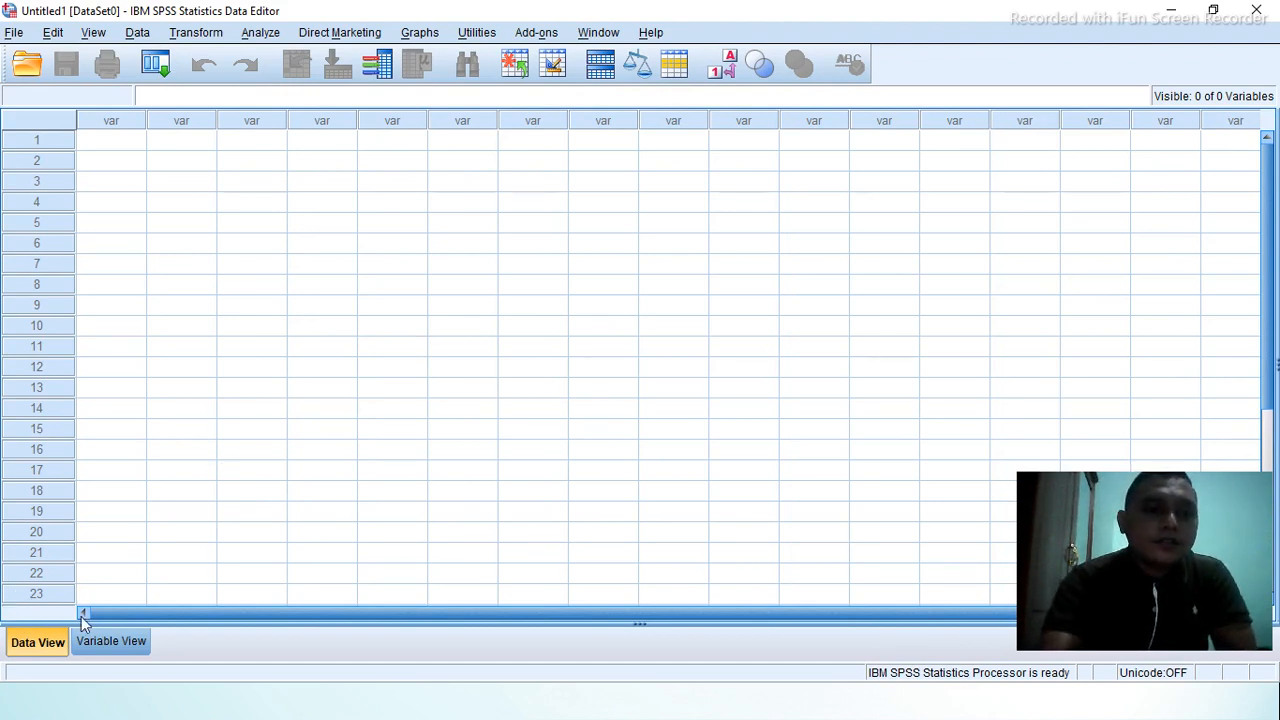
click(126, 638)
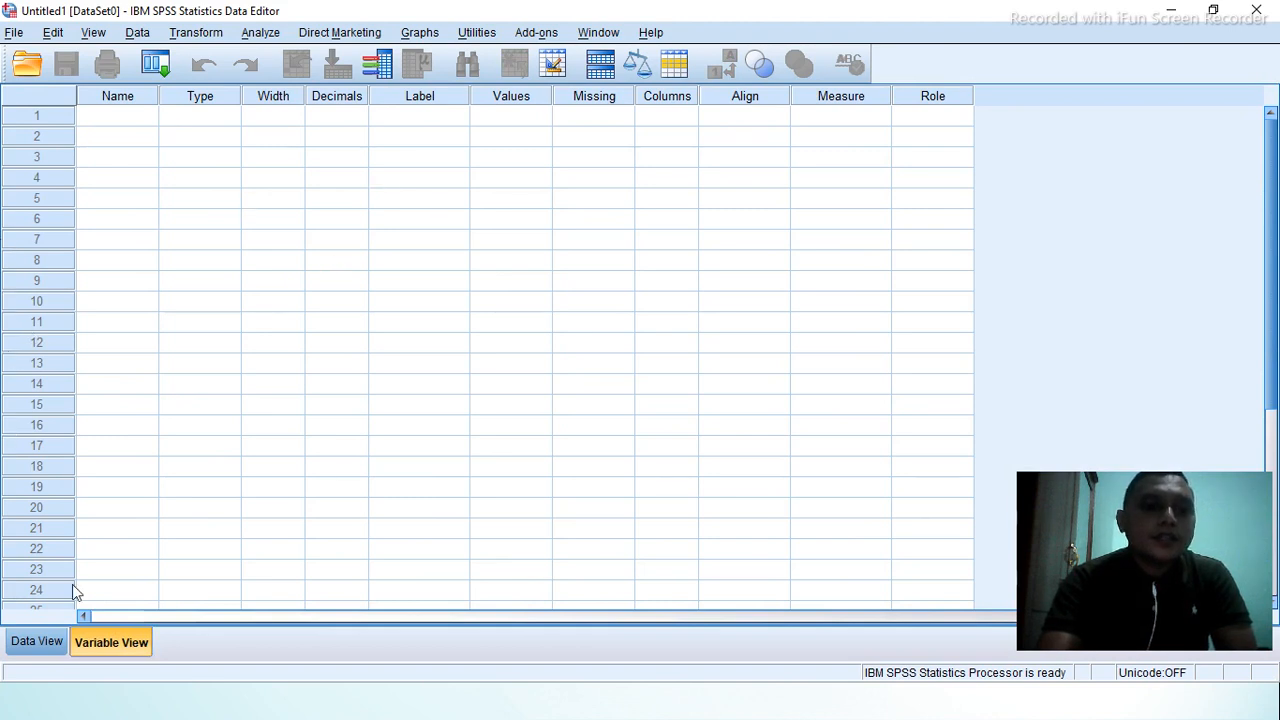
click(38, 642)
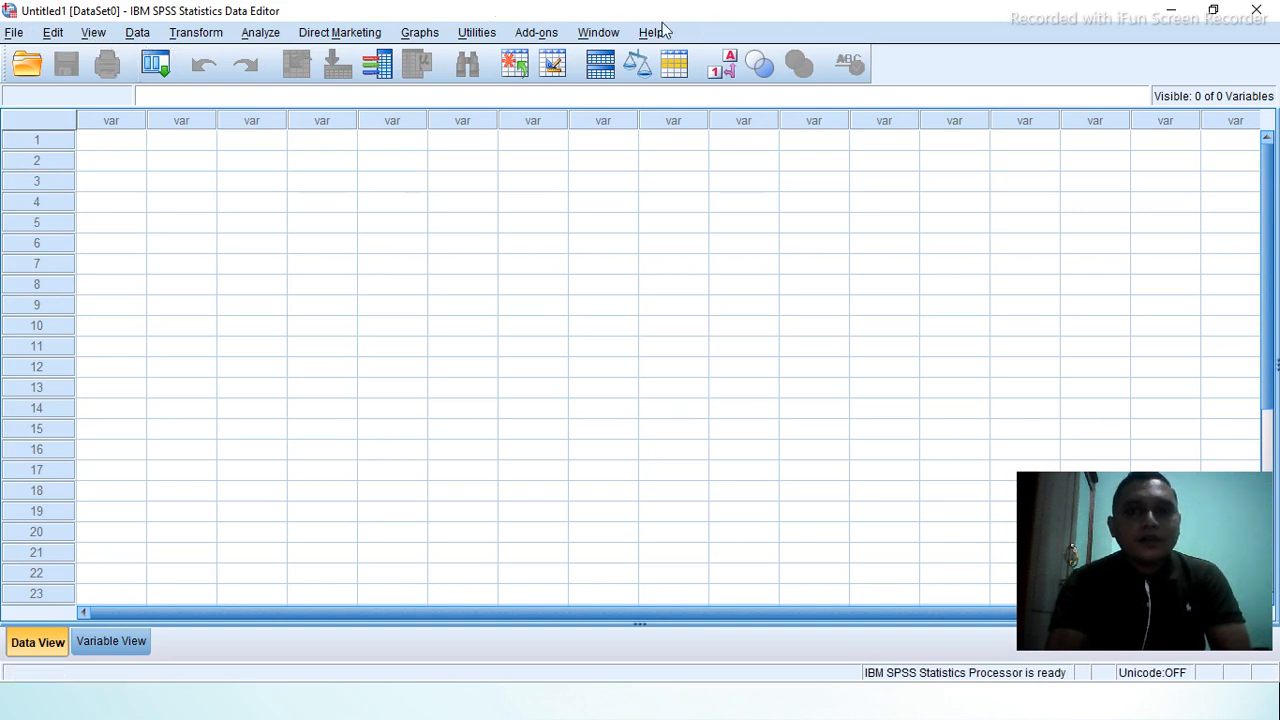
click(12, 33)
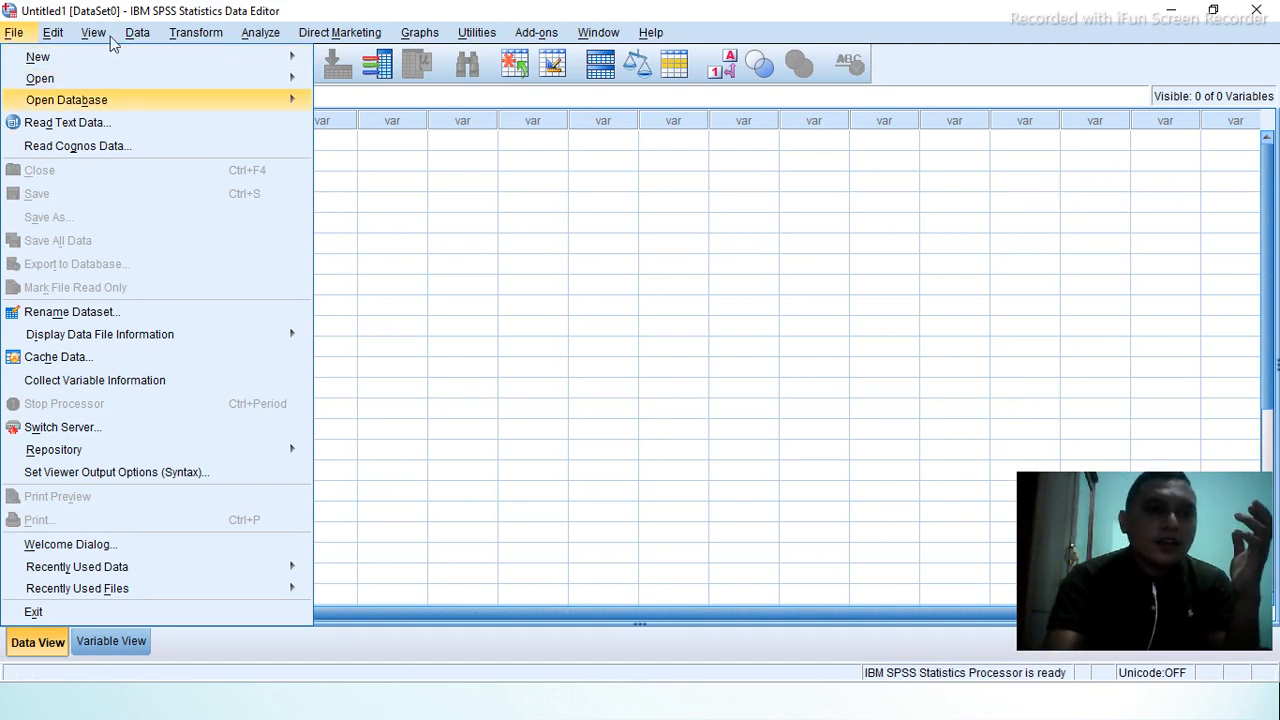
mouse_move(55, 34)
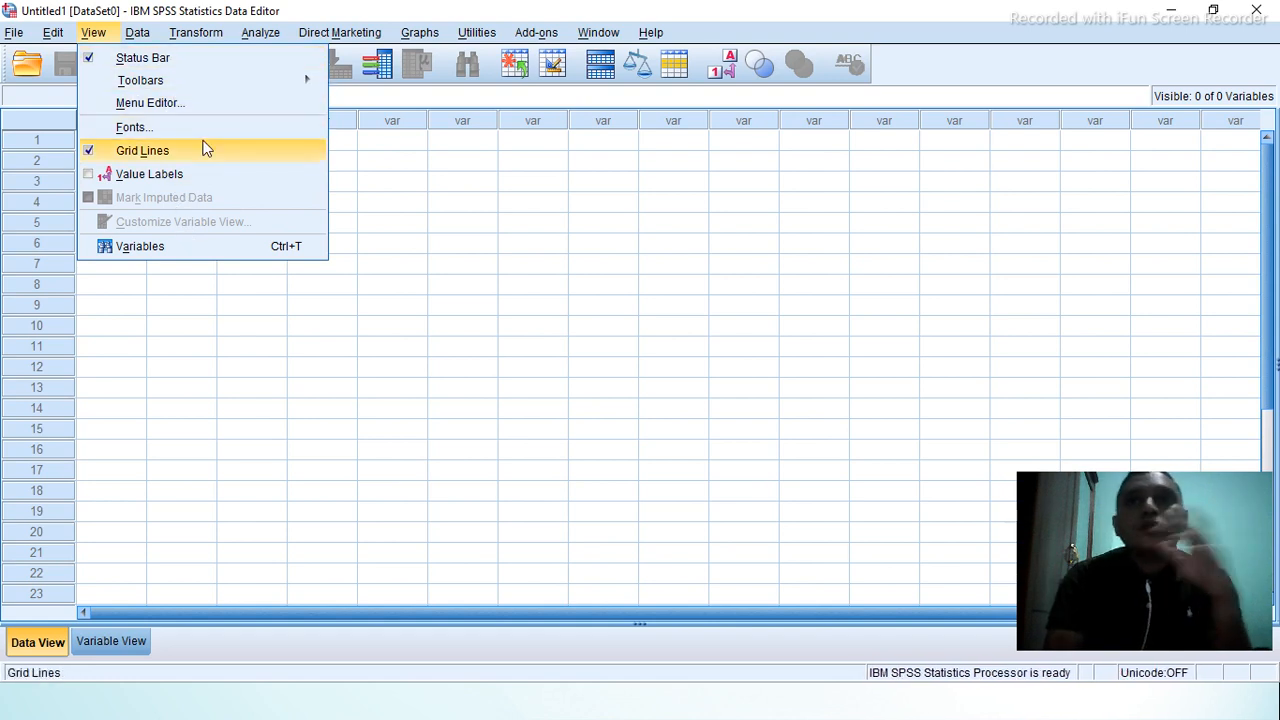
mouse_move(140, 37)
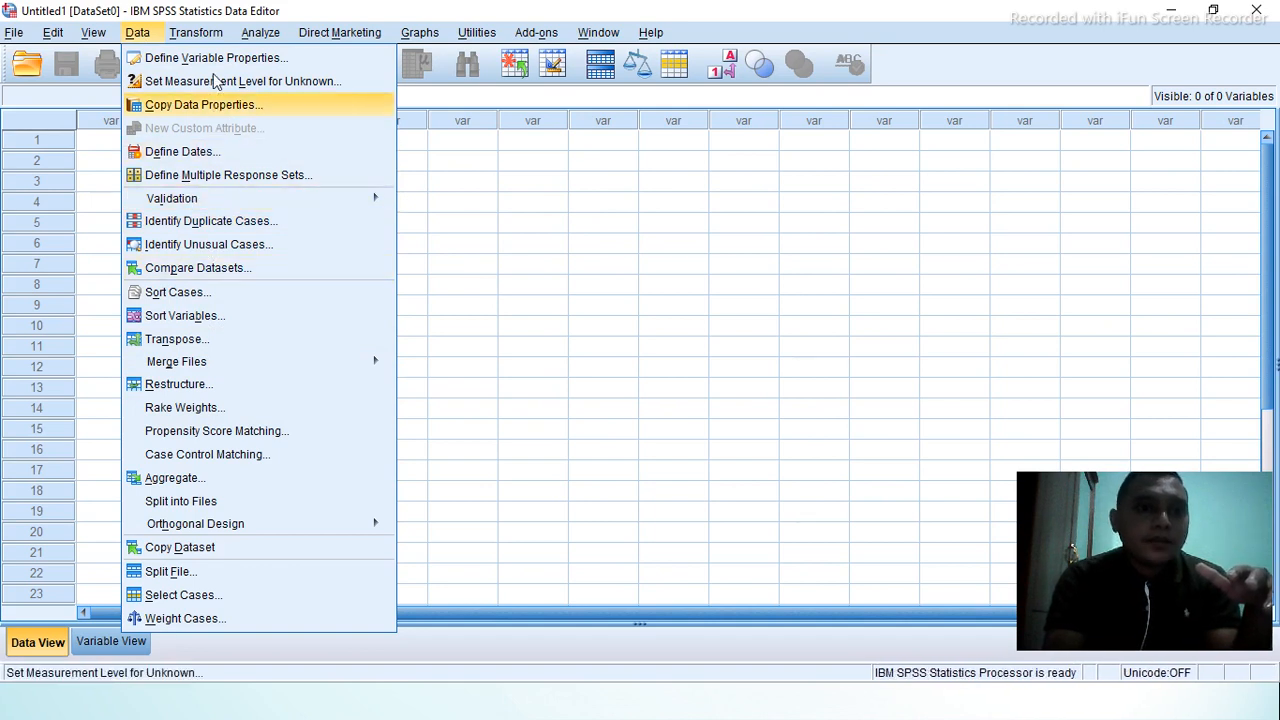
mouse_move(197, 34)
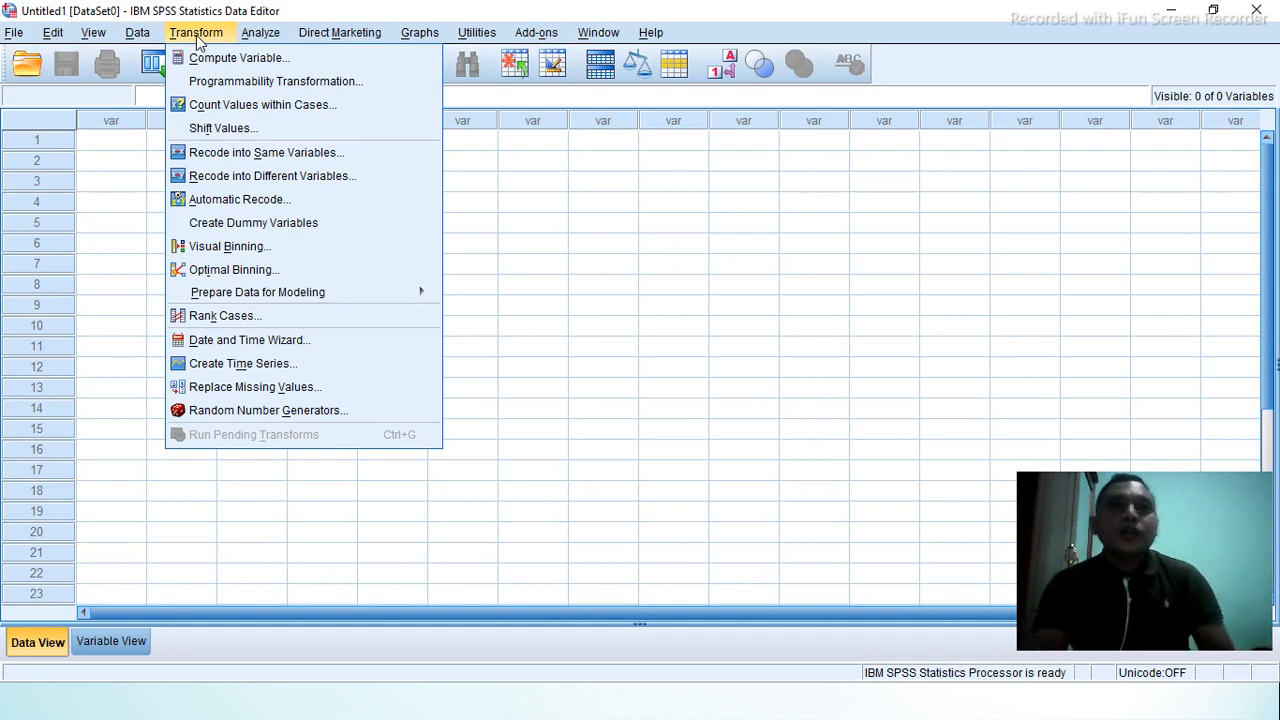
mouse_move(255, 36)
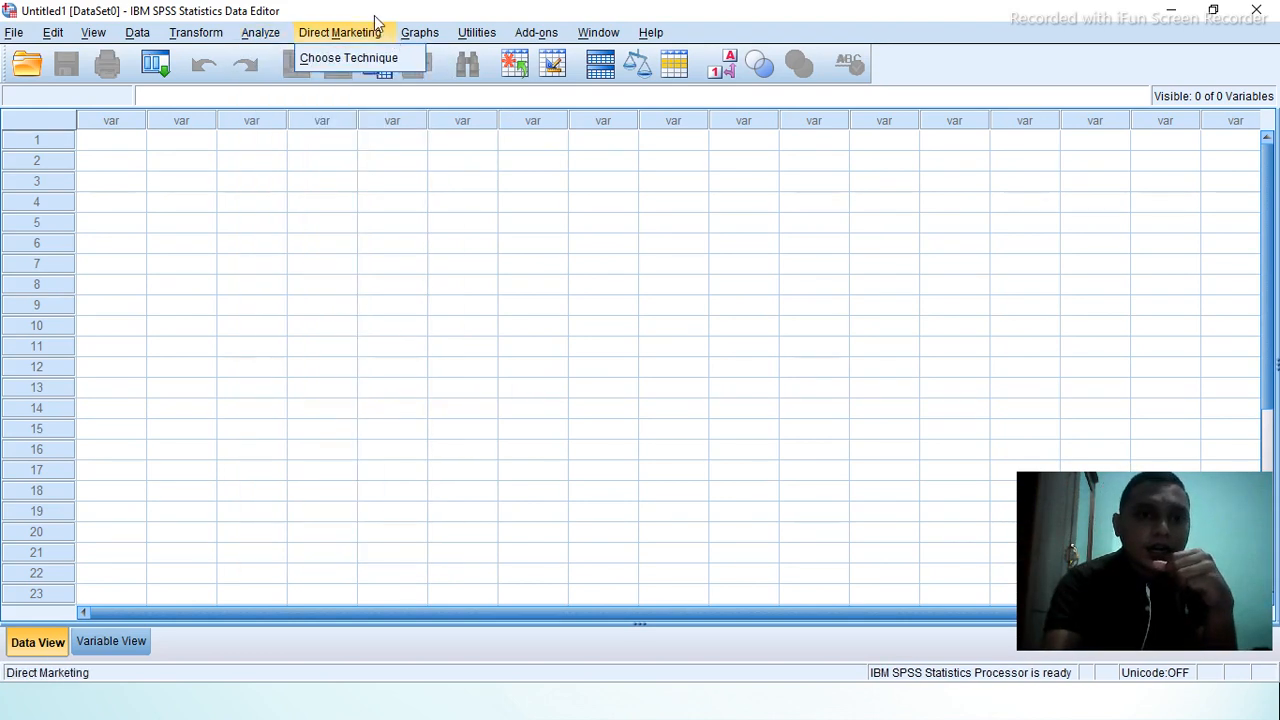
mouse_move(417, 34)
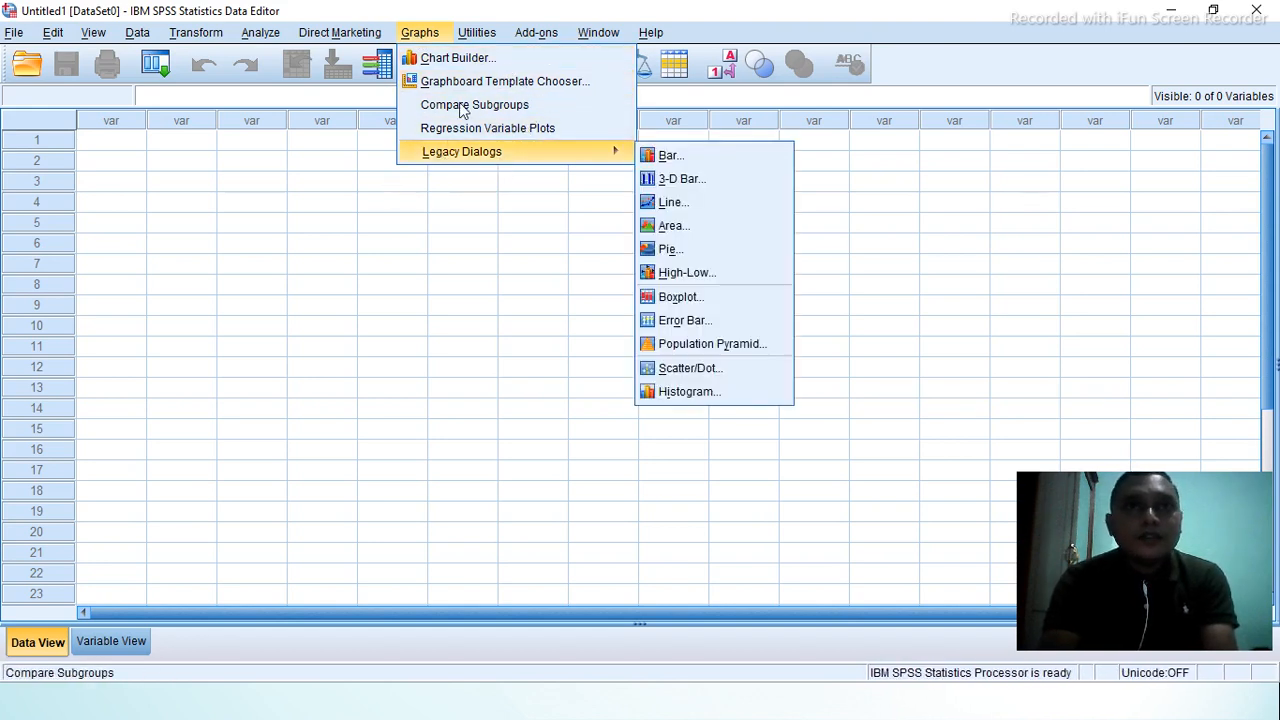
mouse_move(477, 33)
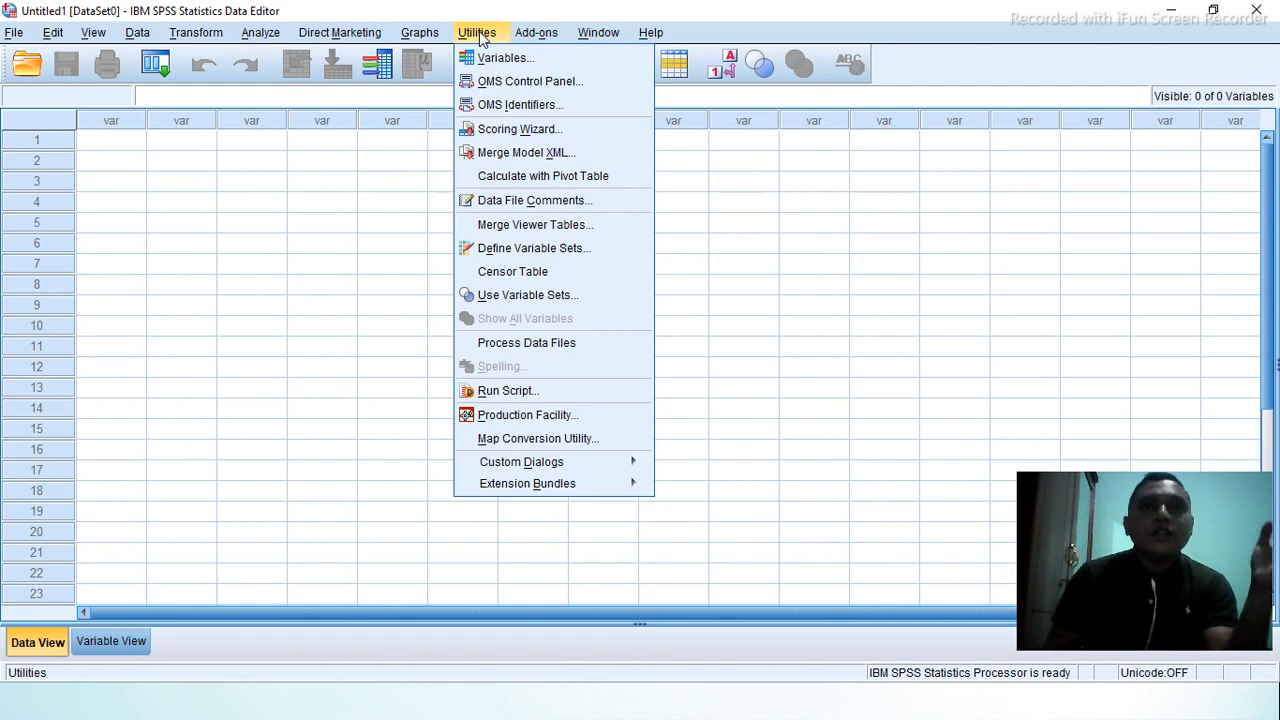
mouse_move(597, 36)
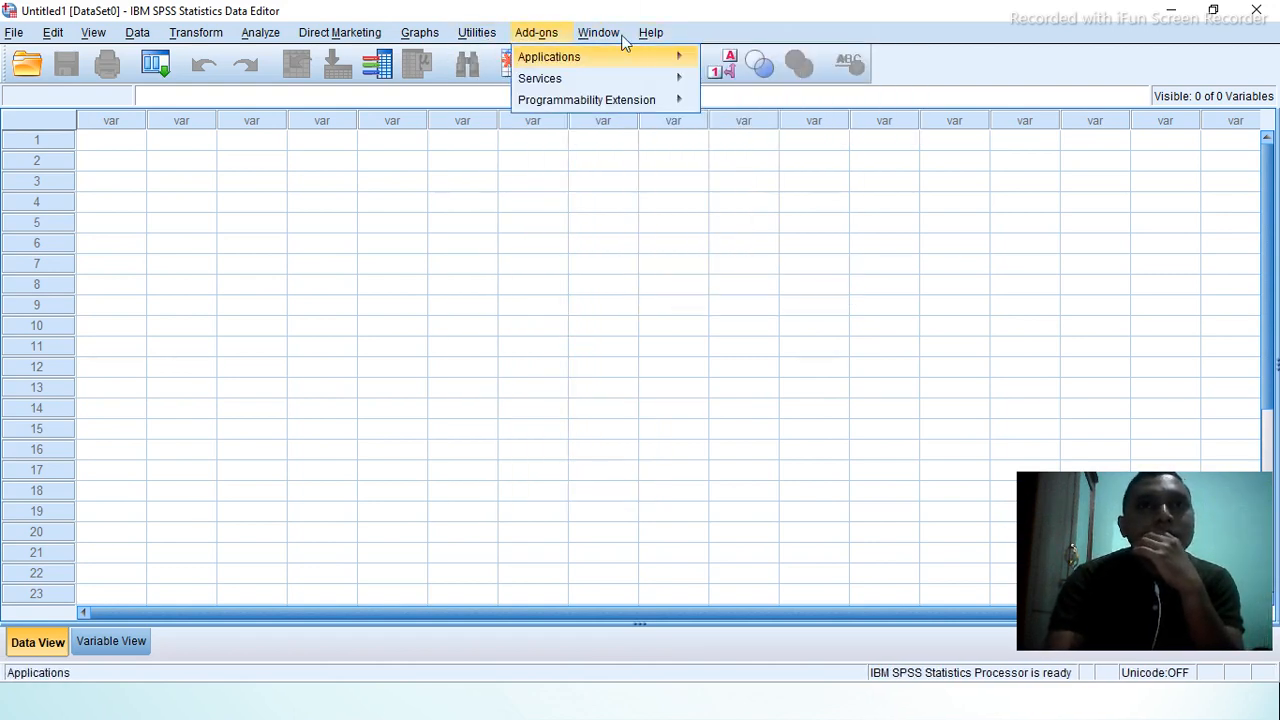
mouse_move(537, 34)
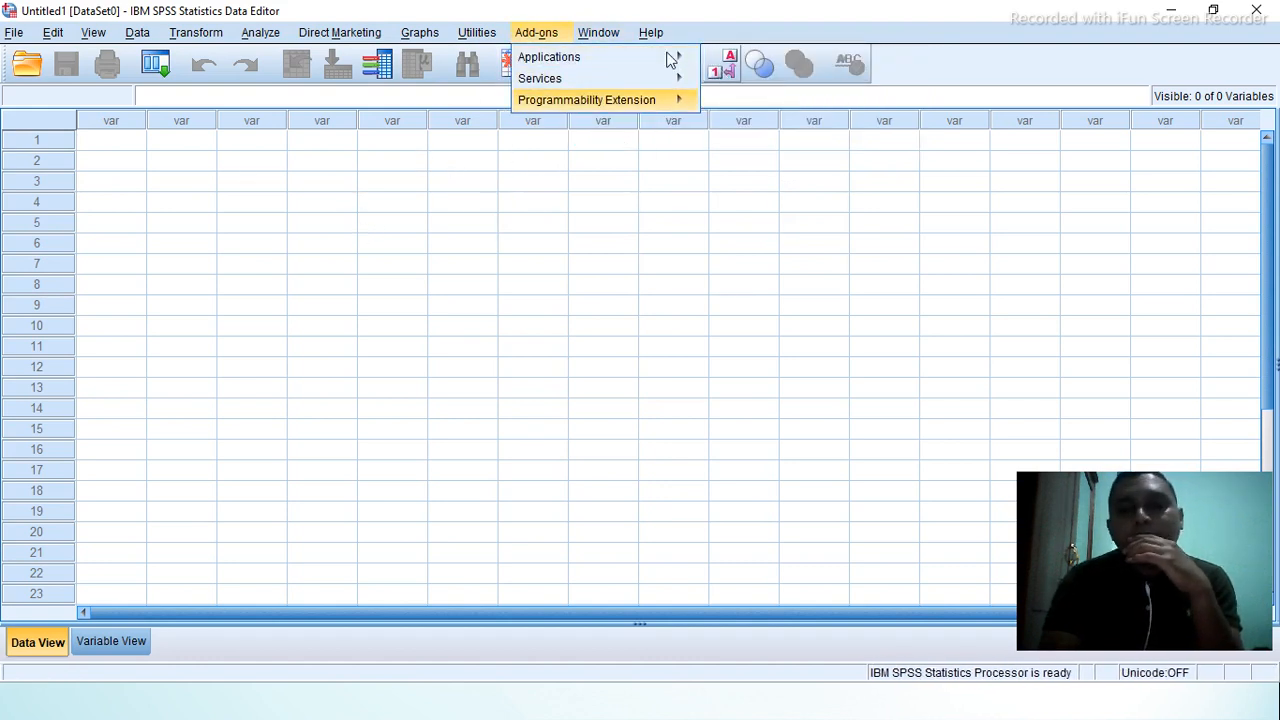
mouse_move(670, 100)
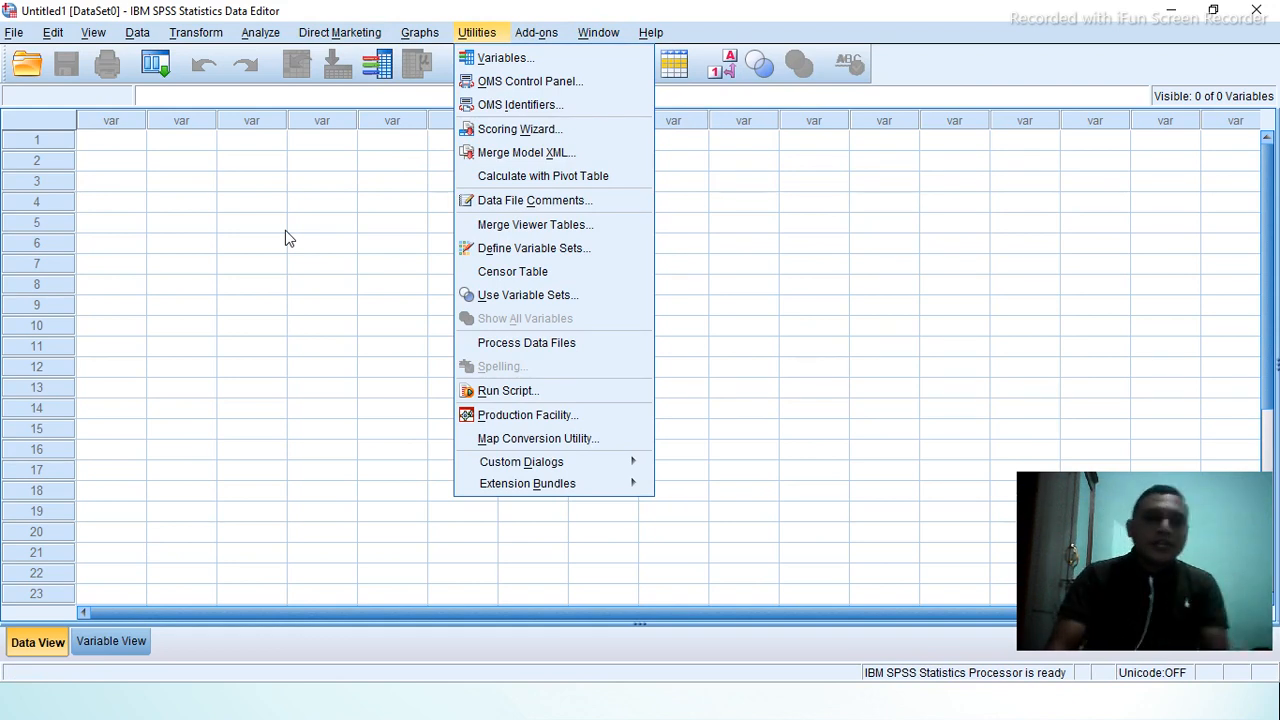
mouse_move(172, 32)
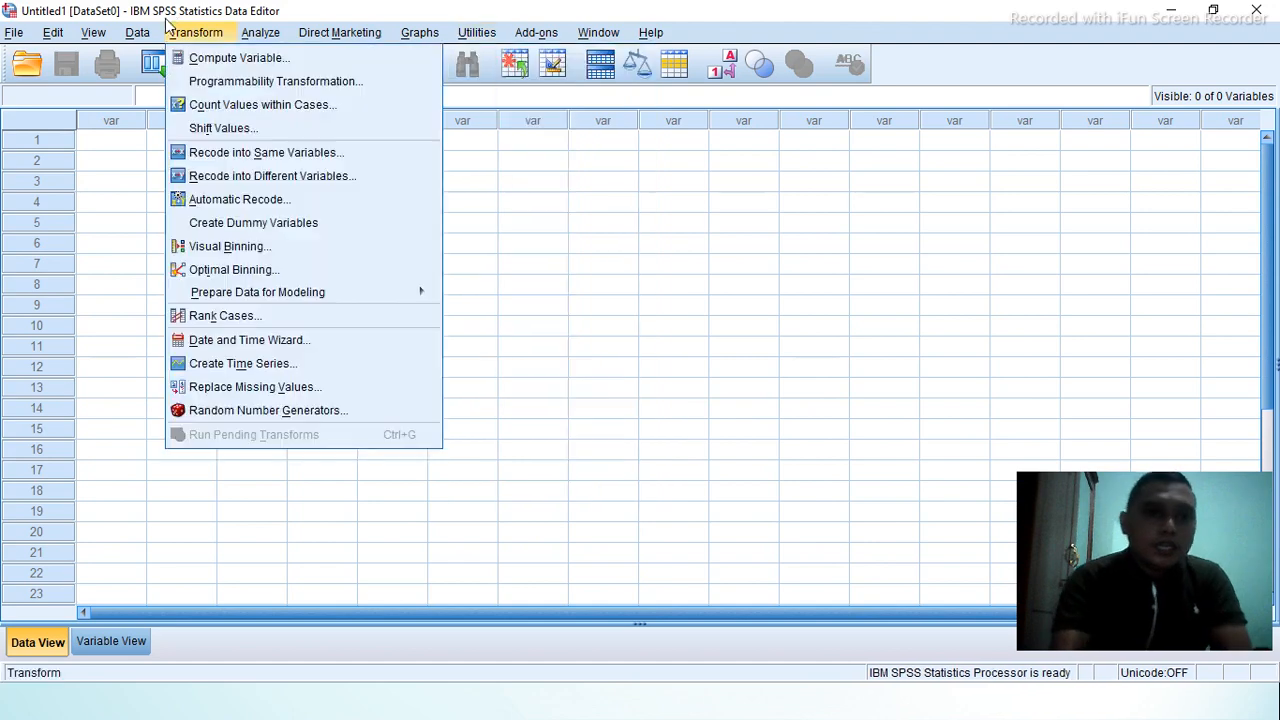
mouse_move(53, 32)
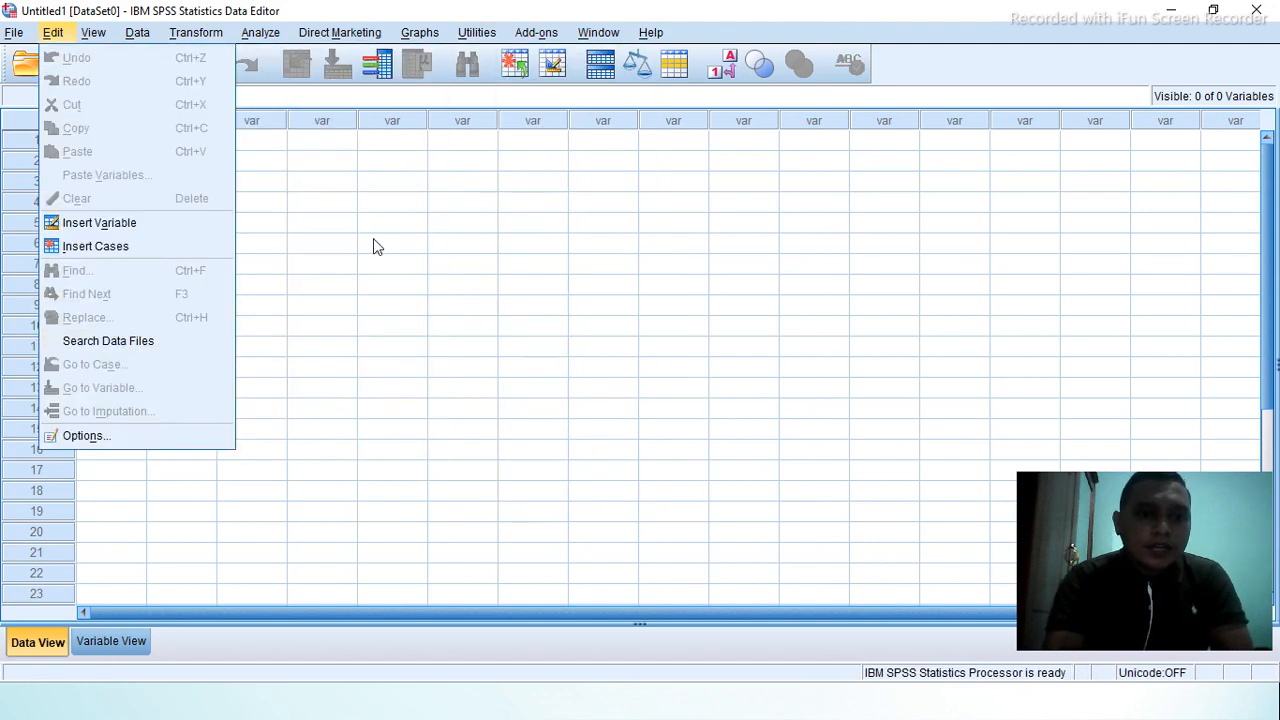
click(271, 147)
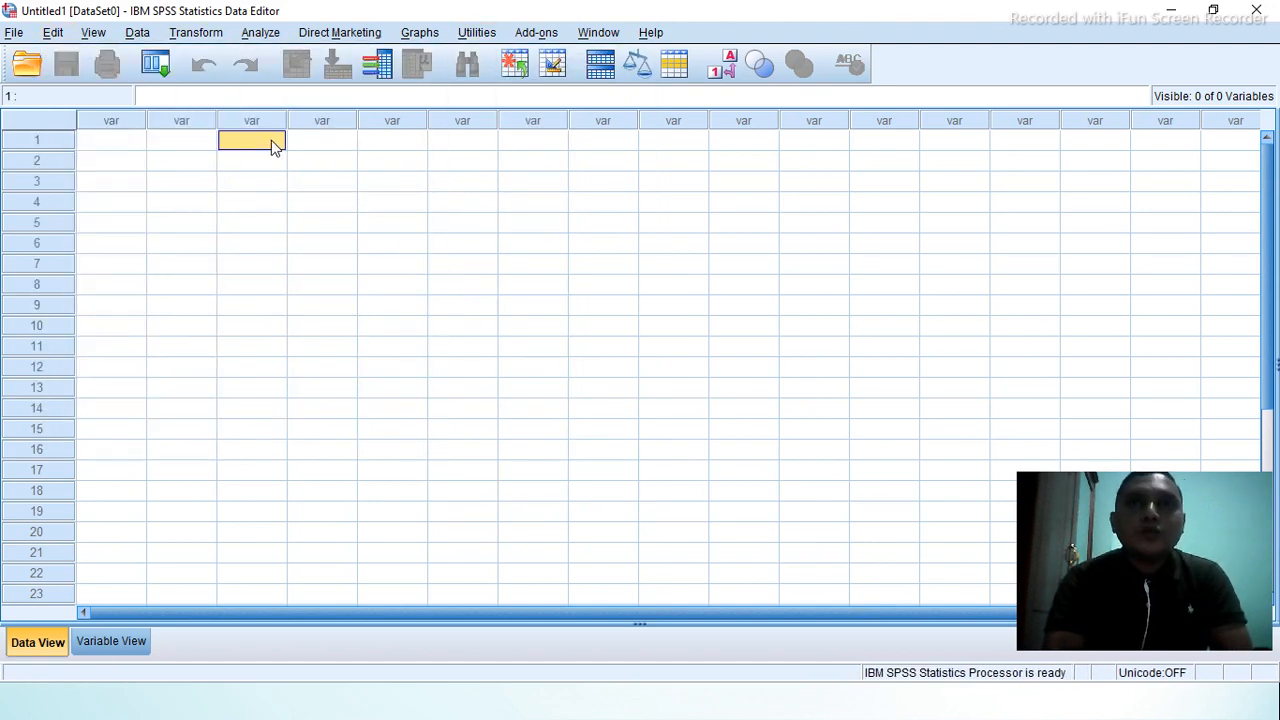
click(125, 151)
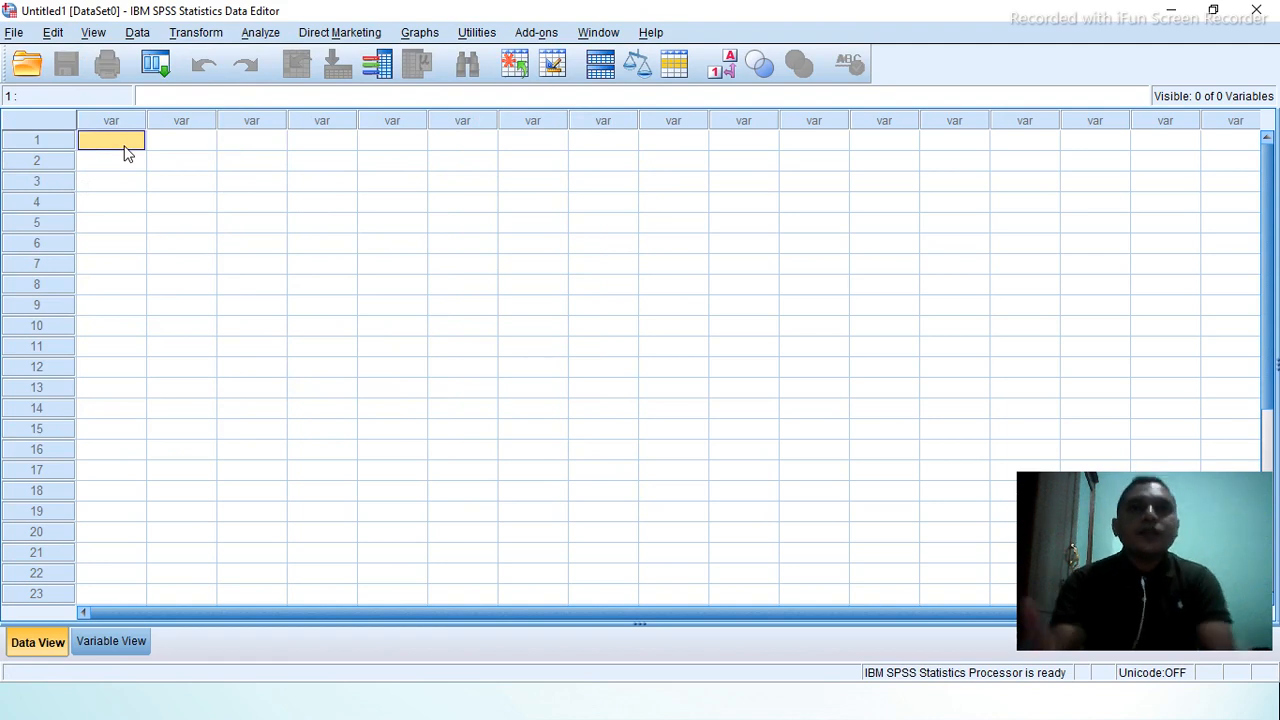
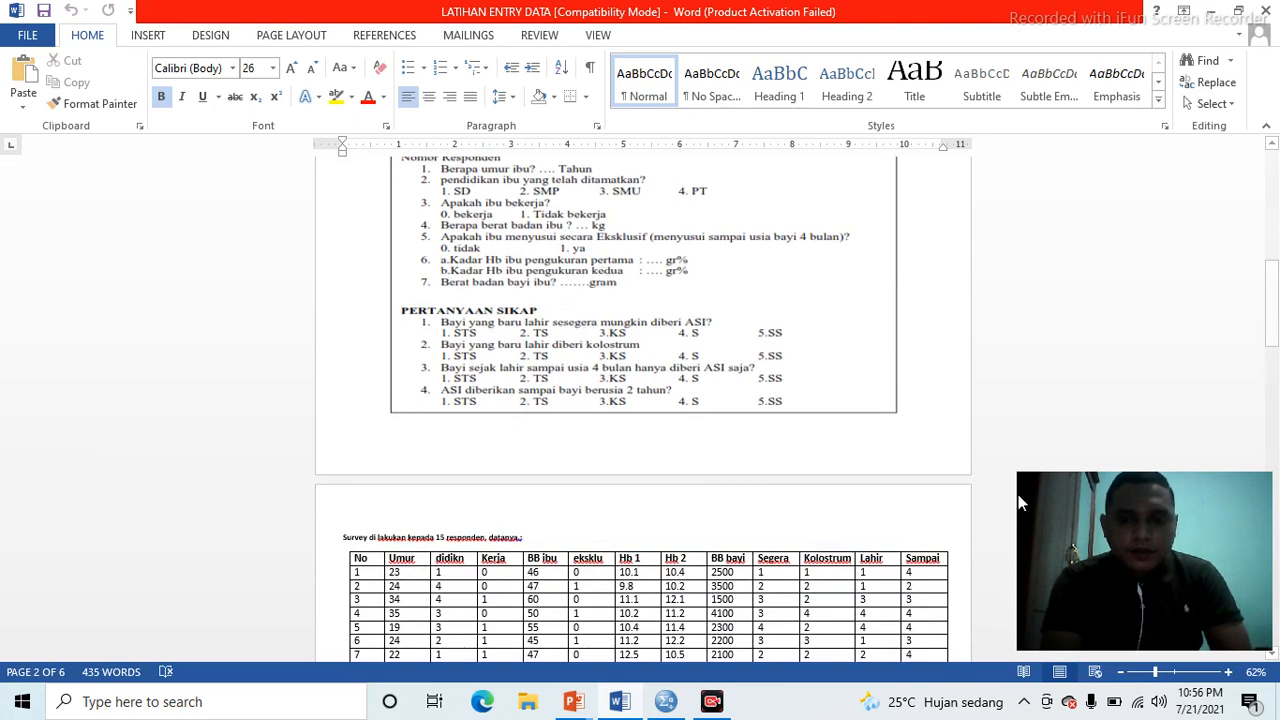
- Review the questionnaire and the data table of 15 respondents in the Word document LATIHAN ENTRY DATA
drag(1276, 320, 1268, 343)
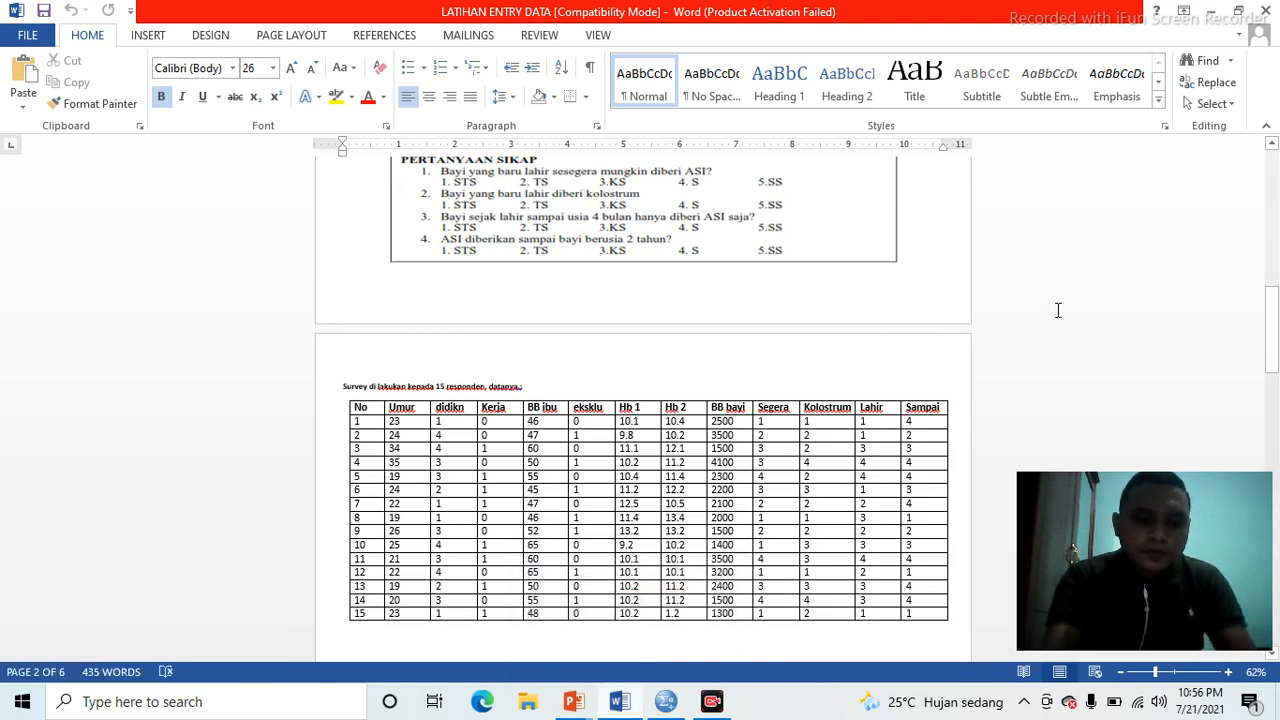
click(666, 701)
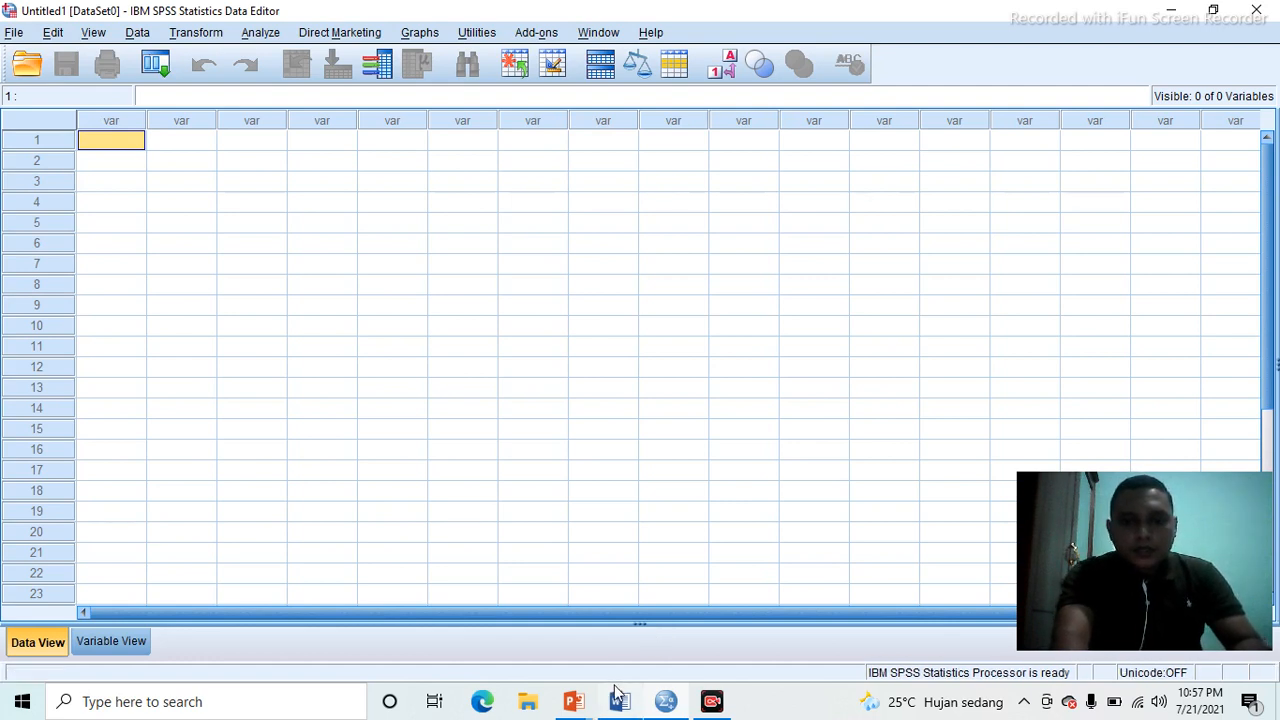
click(628, 645)
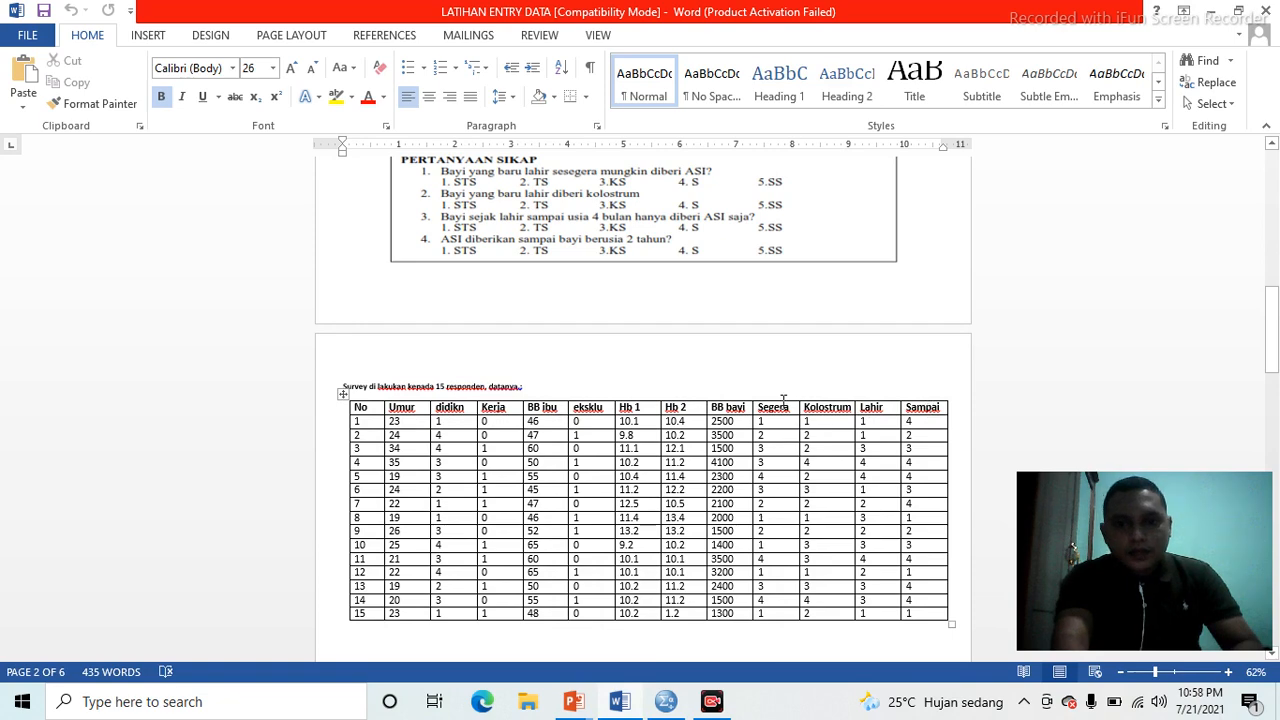
click(840, 456)
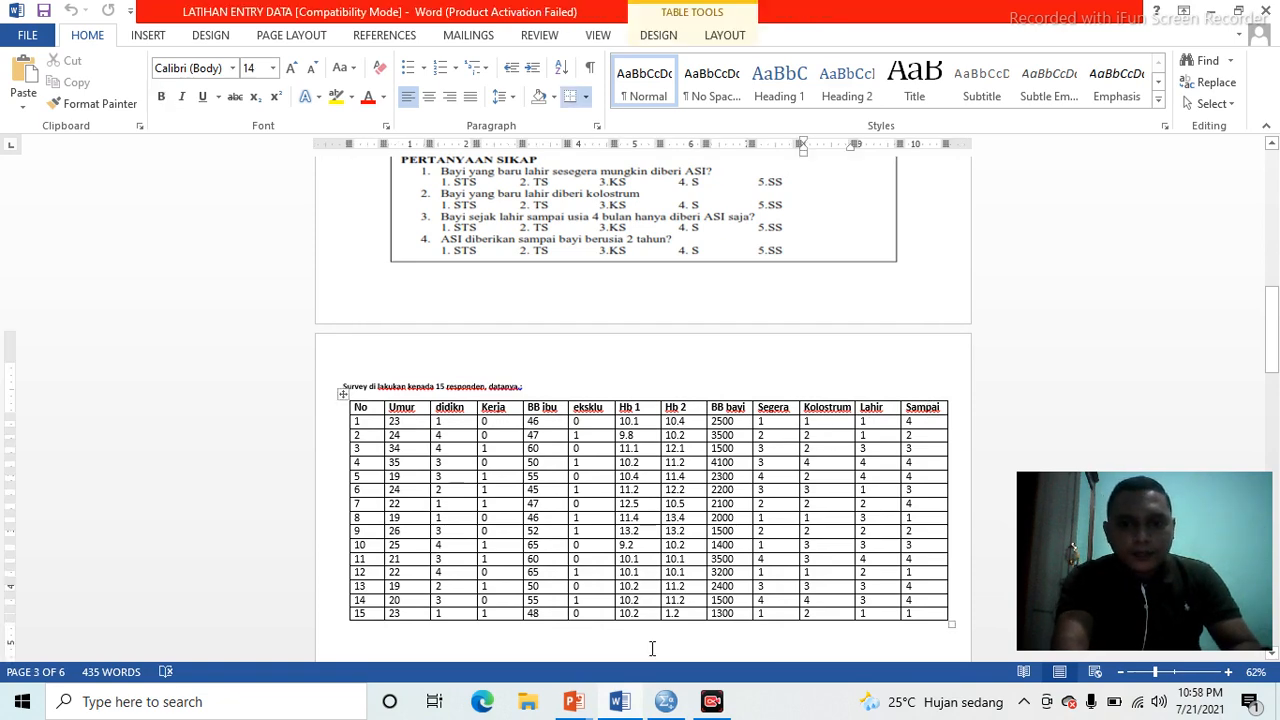
- Switch to SPSS and define the first variable in Variable View with the name No
click(666, 701)
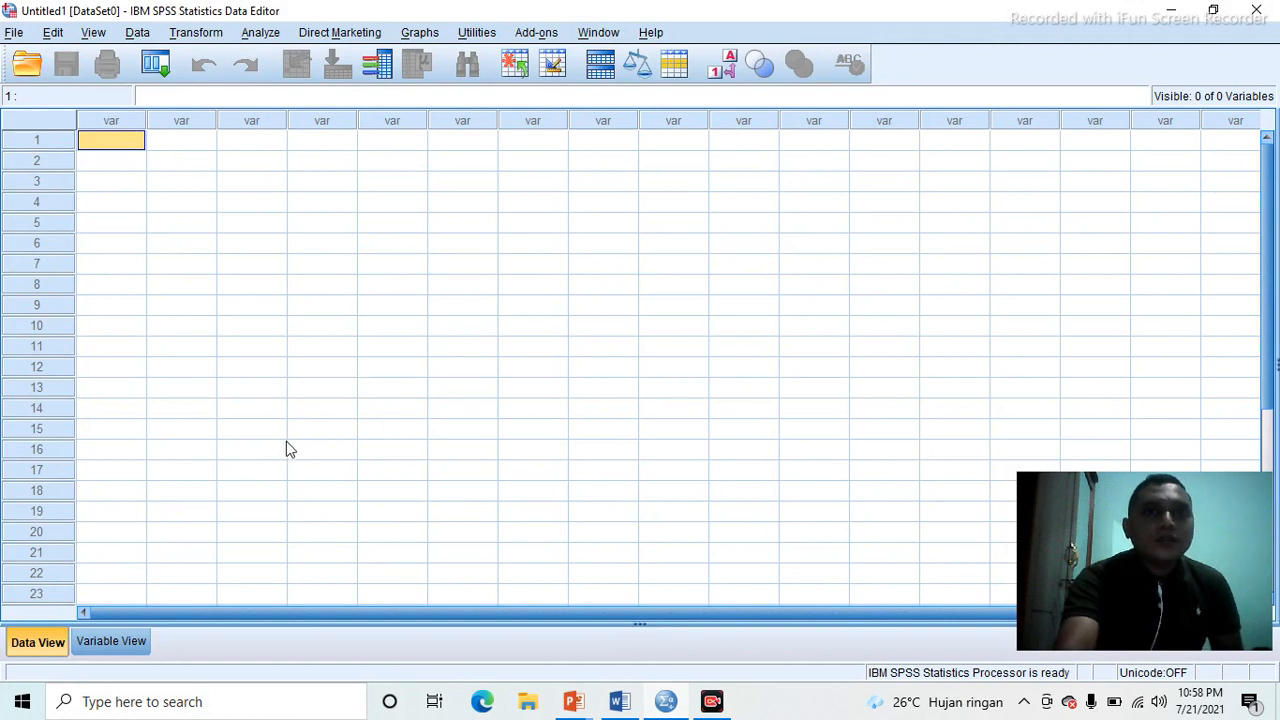
click(110, 640)
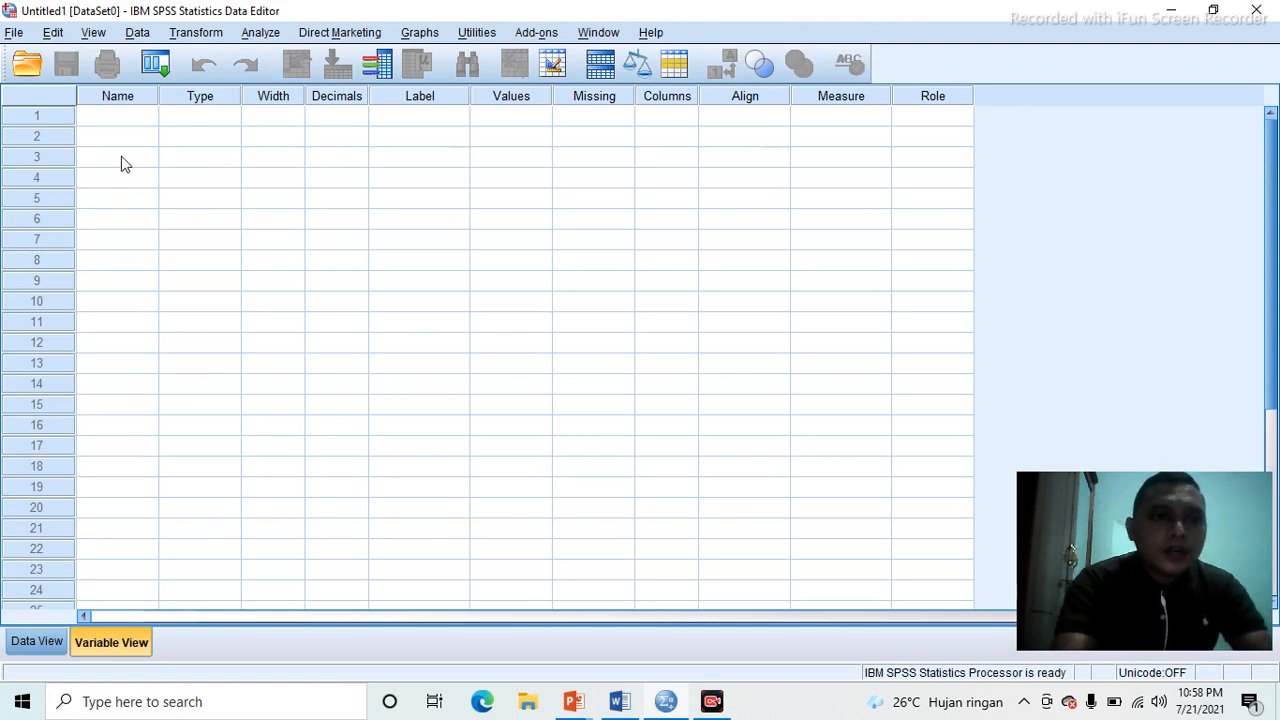
click(117, 104)
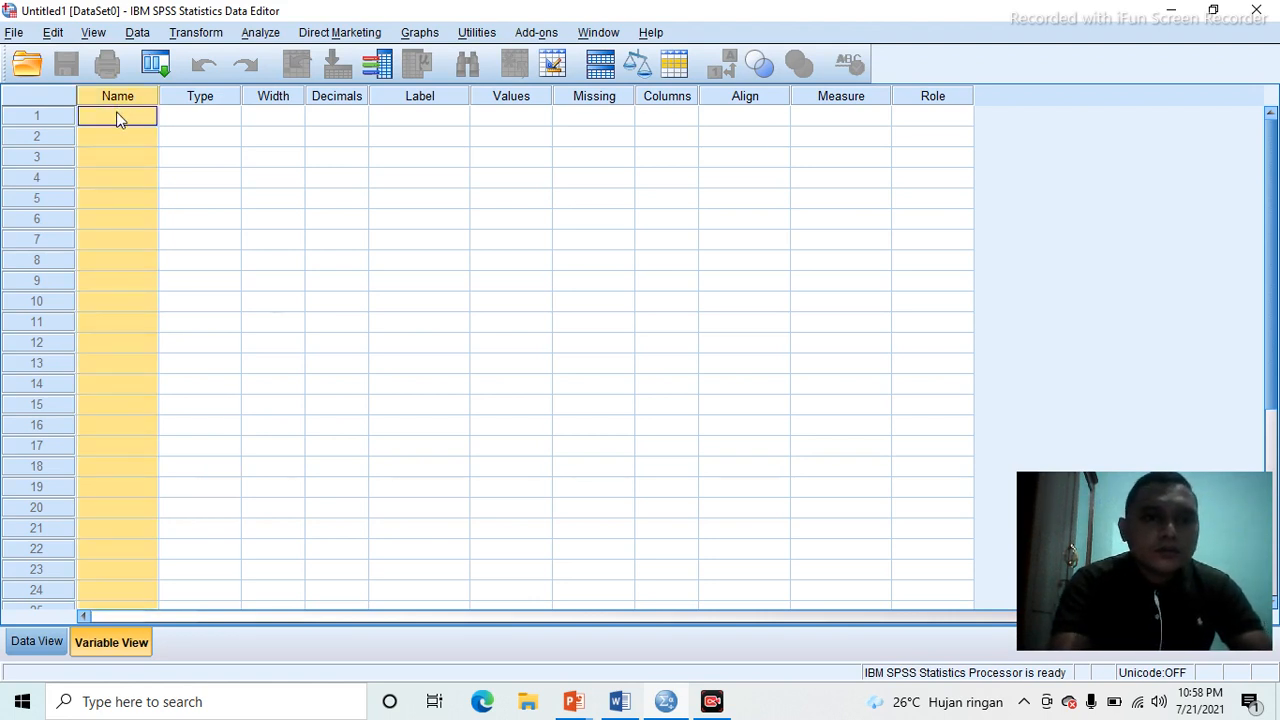
click(117, 116)
text(No)
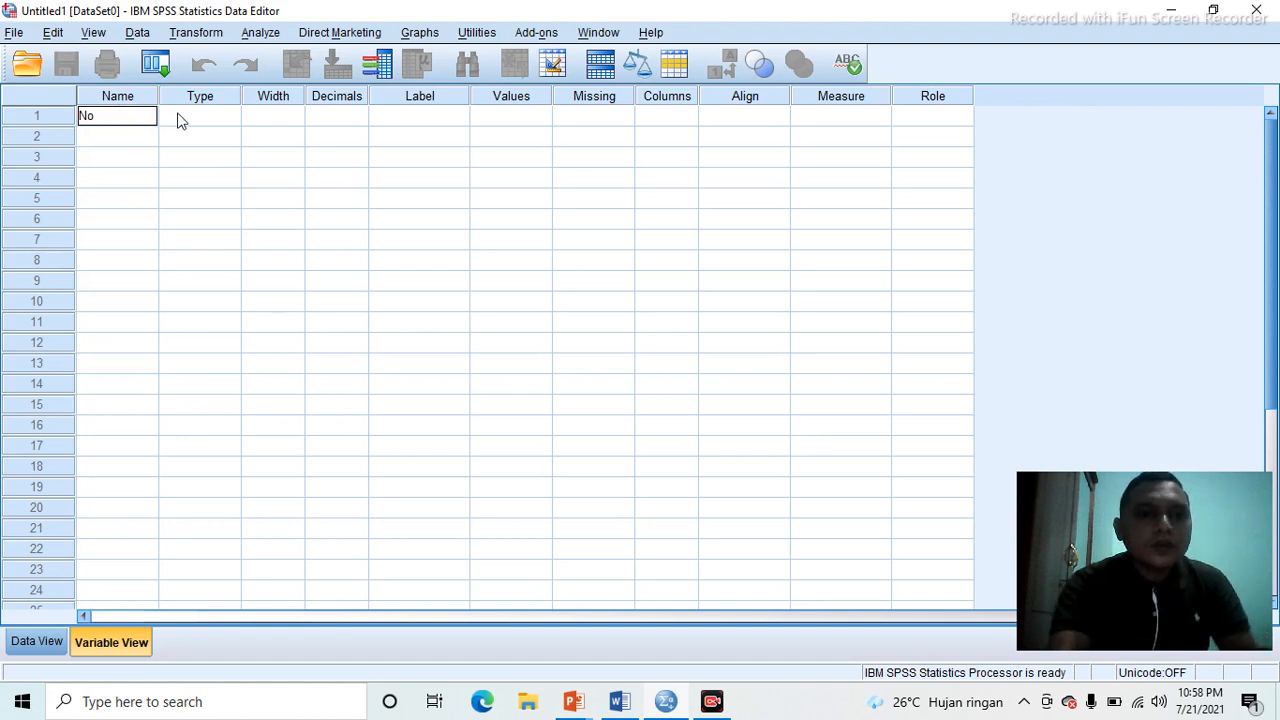
click(130, 139)
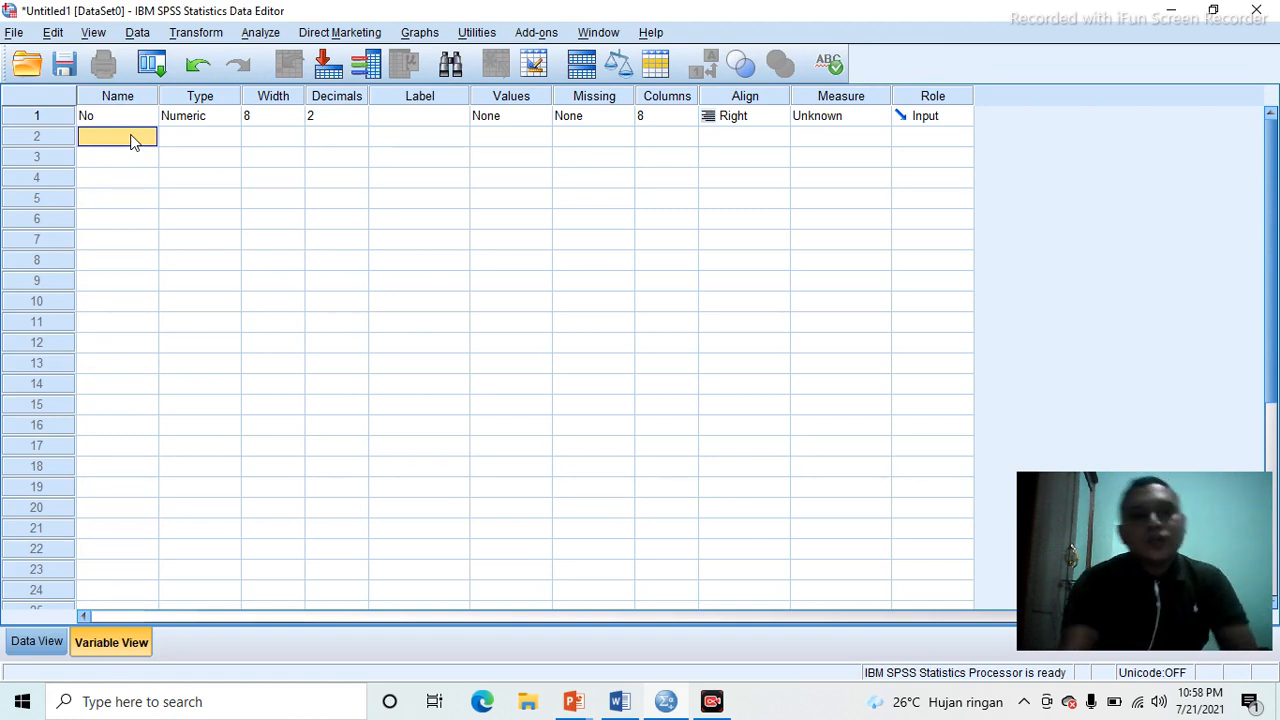
- Set the type of the No variable to String
click(196, 118)
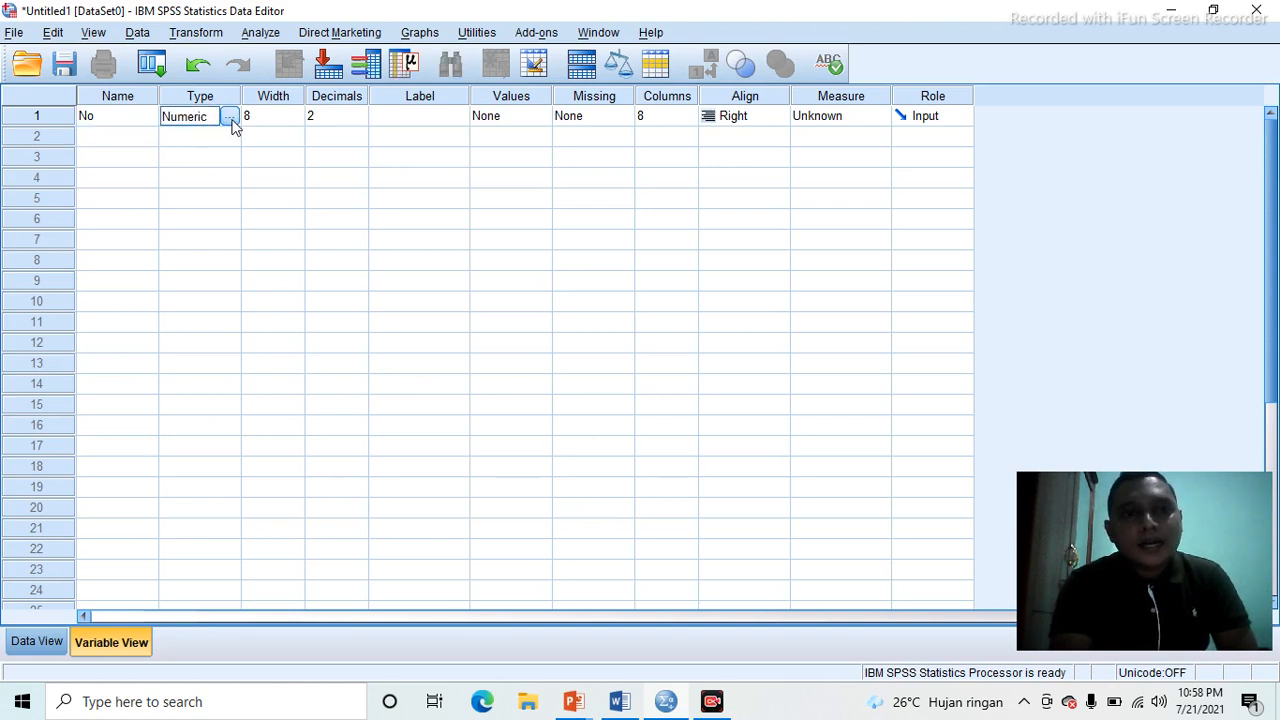
click(230, 119)
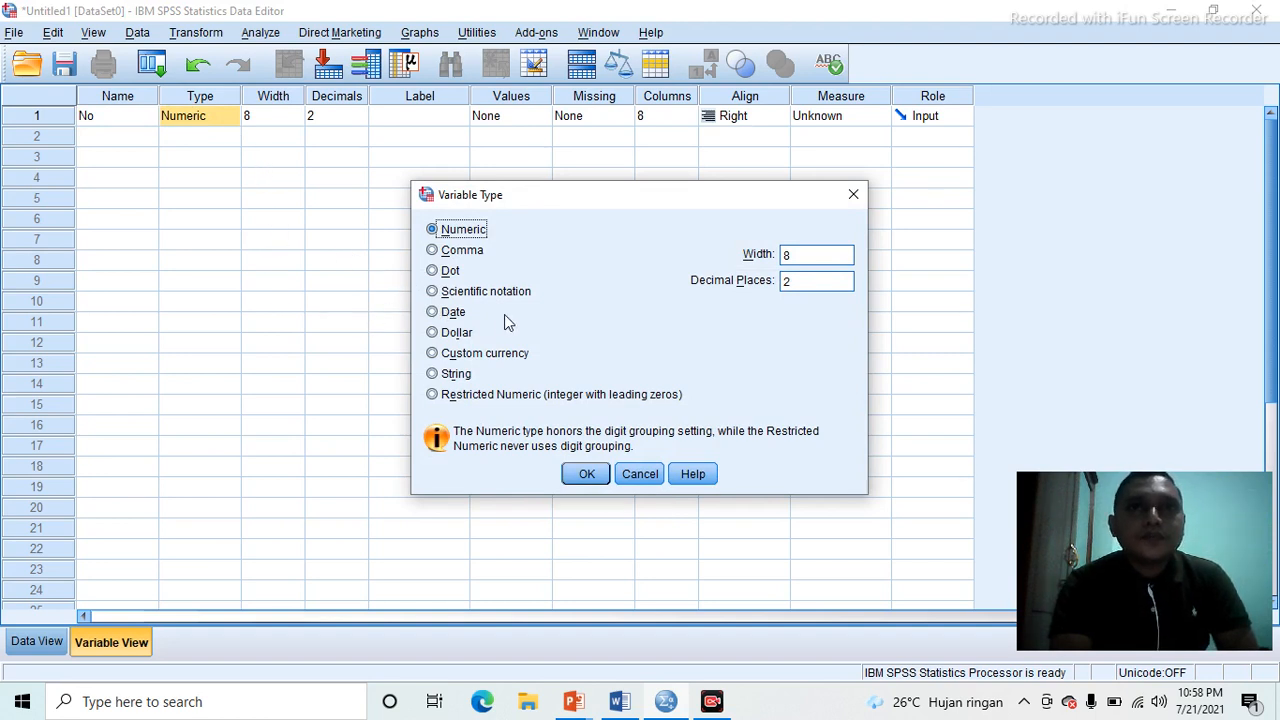
click(453, 378)
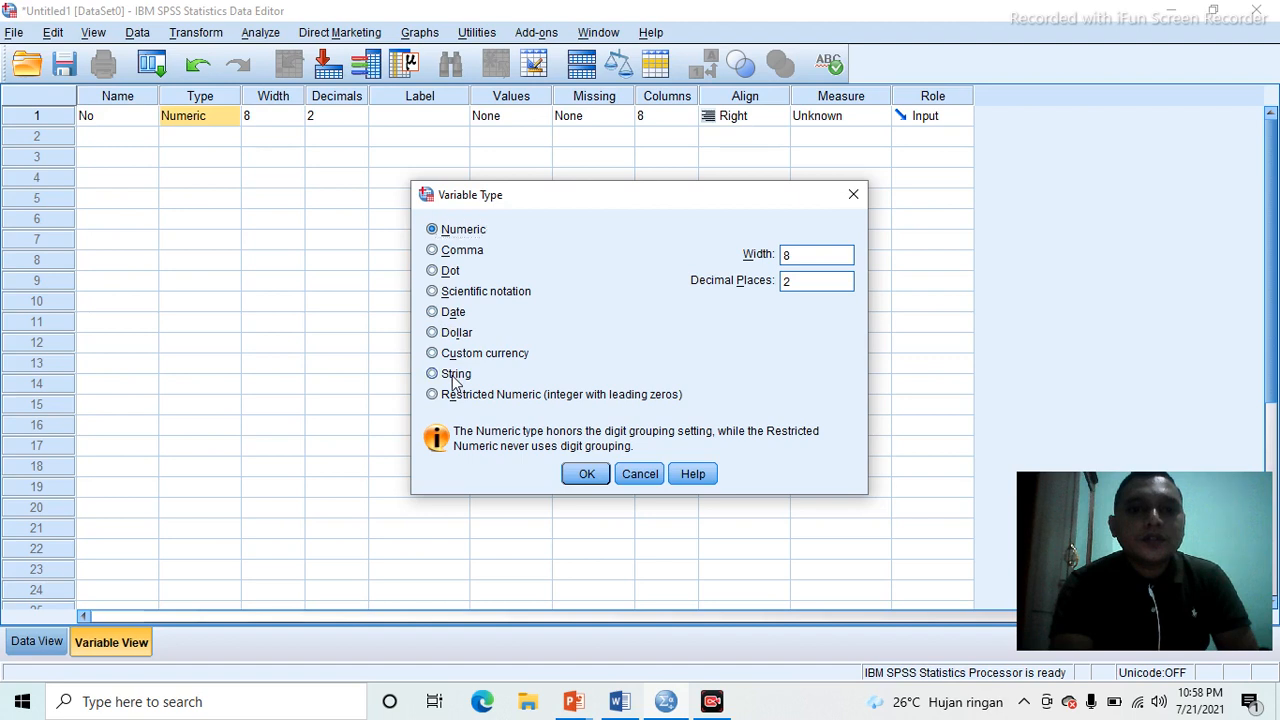
click(587, 475)
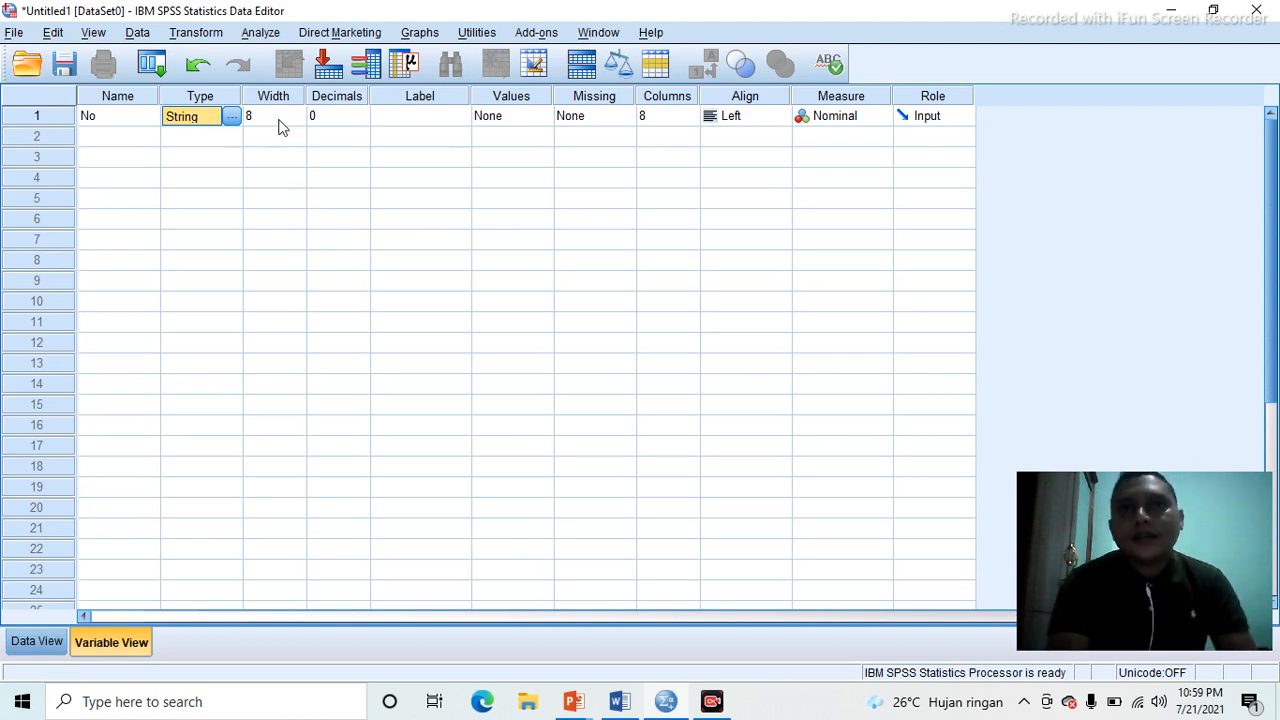
click(336, 118)
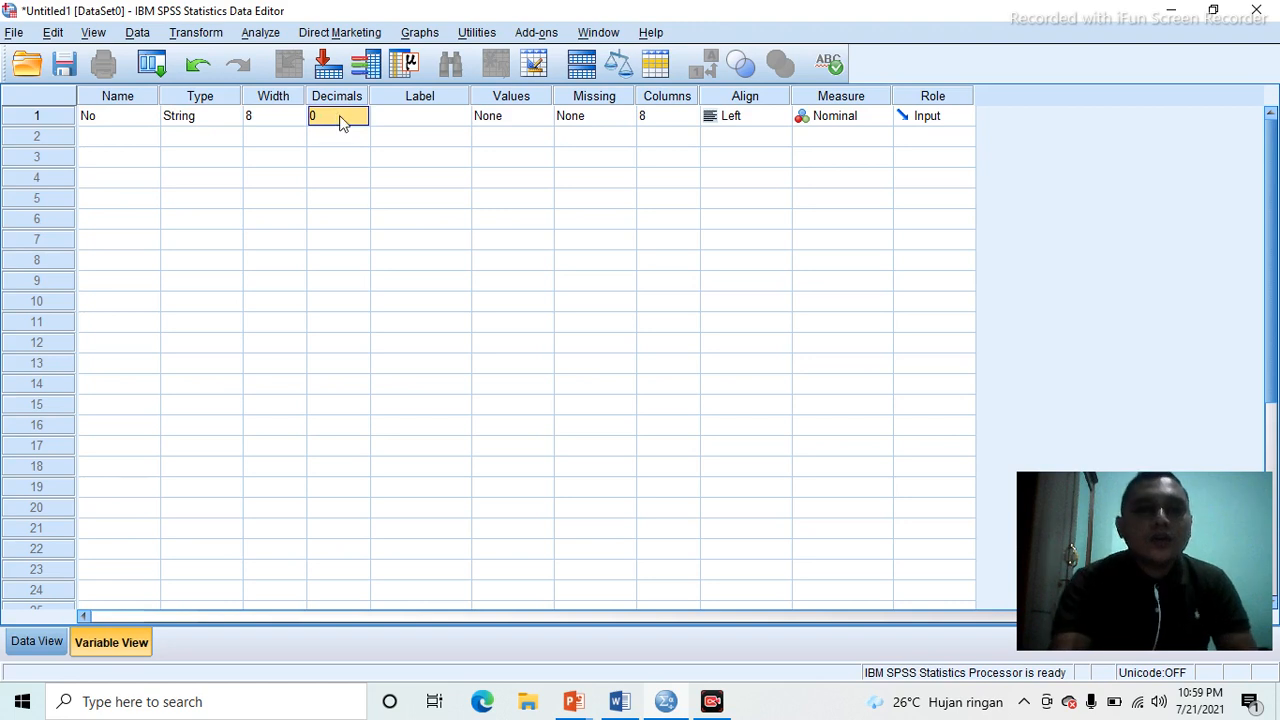
- Give the No variable the label Nomor Responden
click(428, 118)
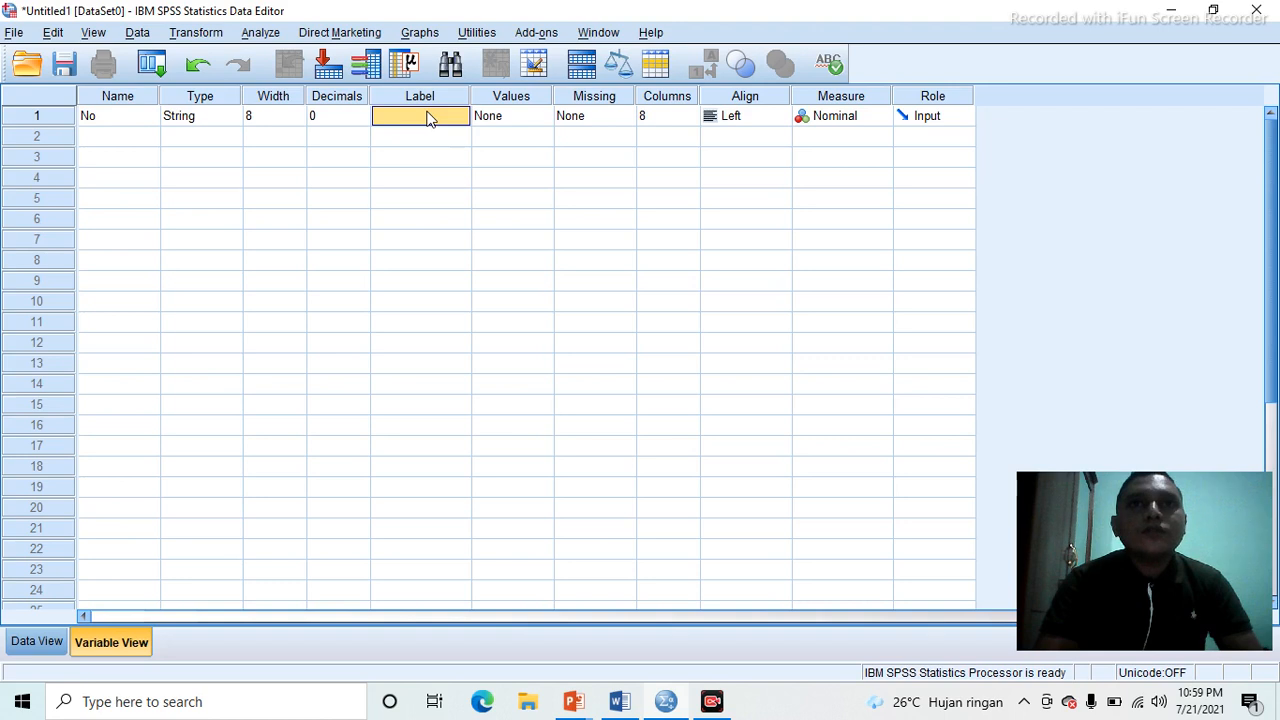
text(N)
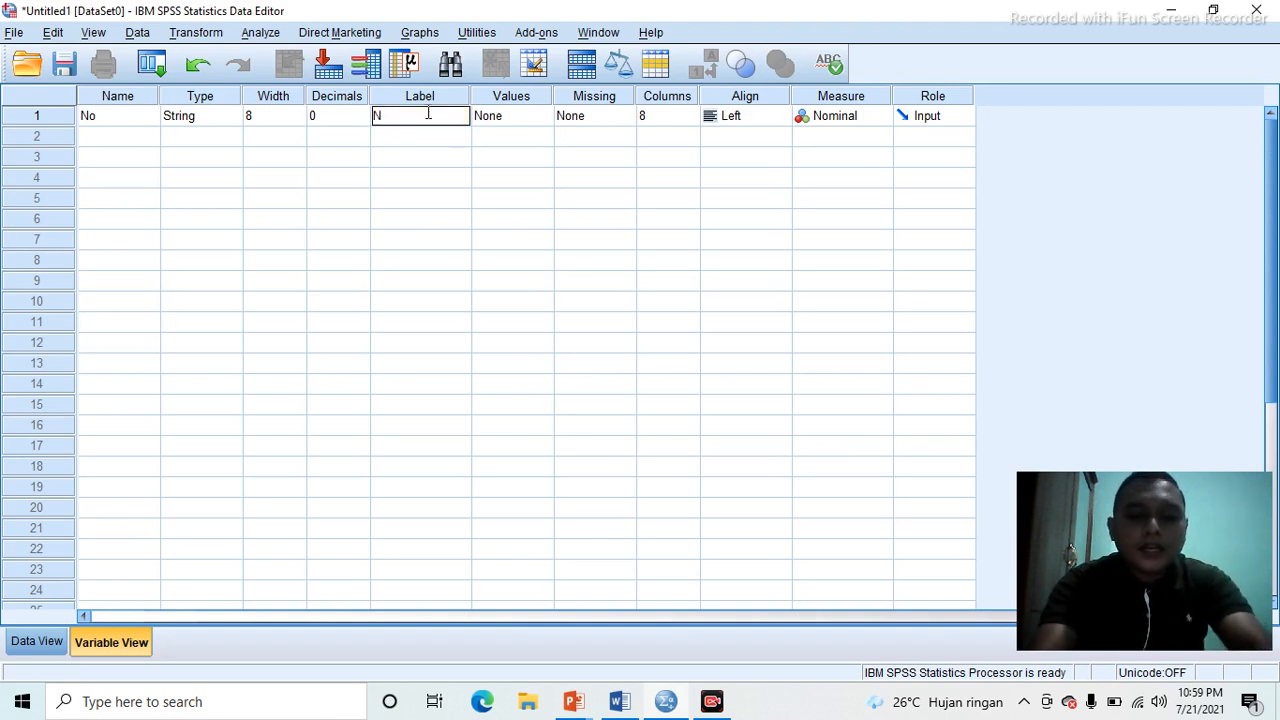
text(omo)
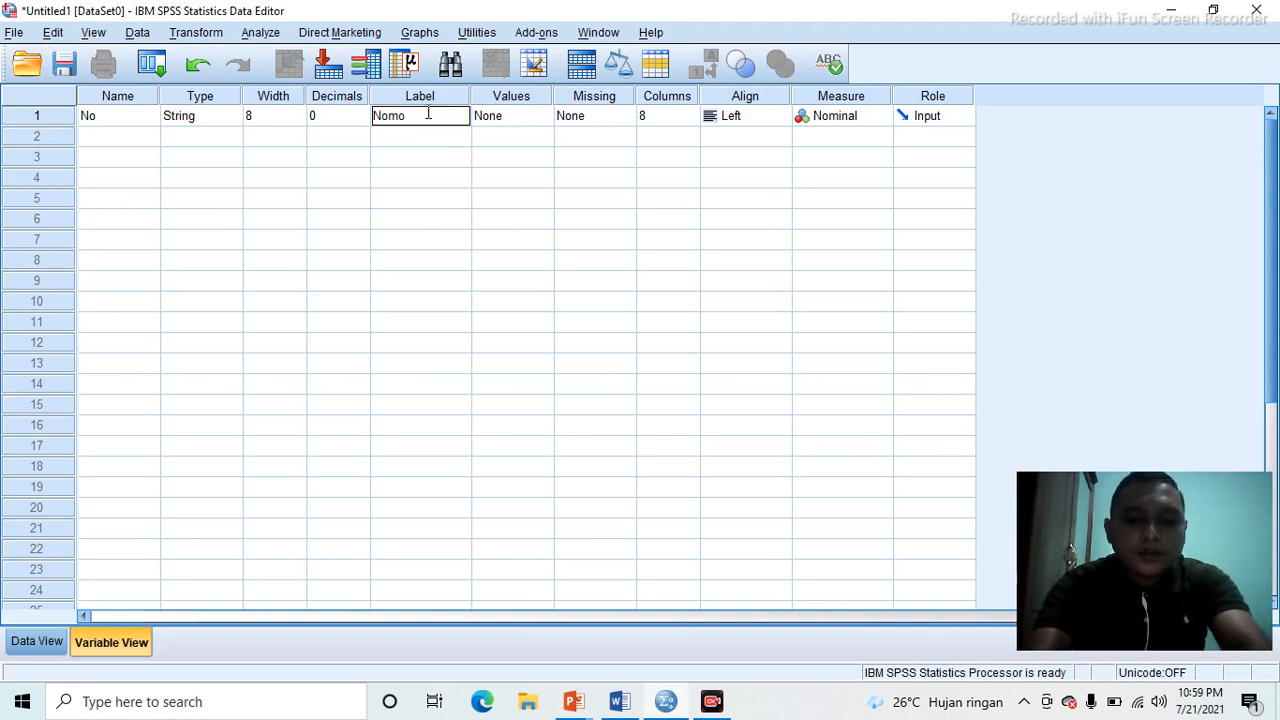
text(r Res)
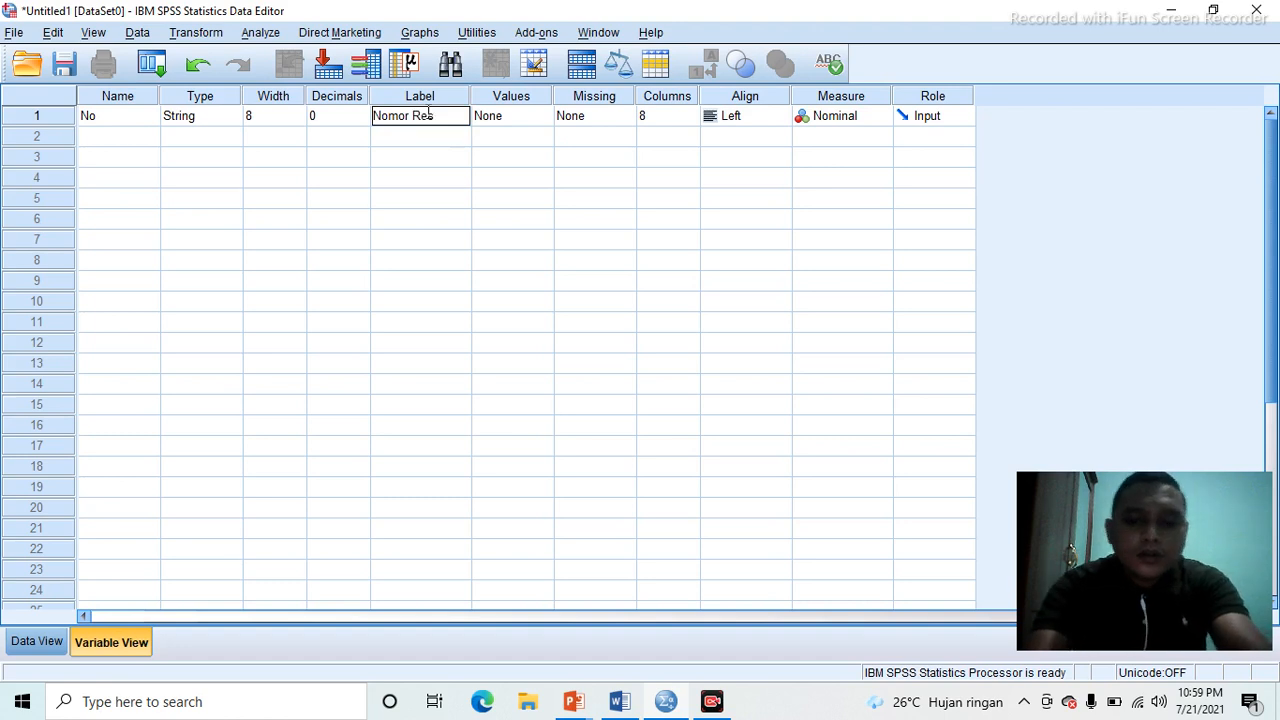
text(ponden)
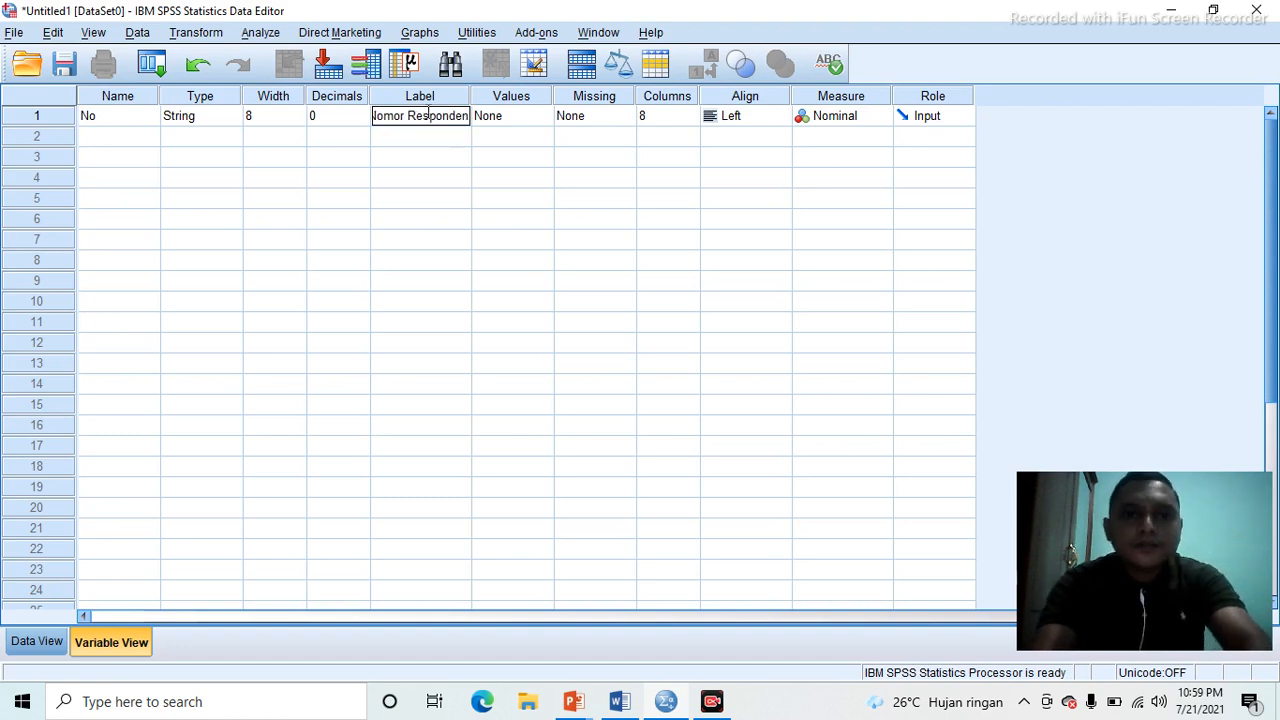
key(Return)
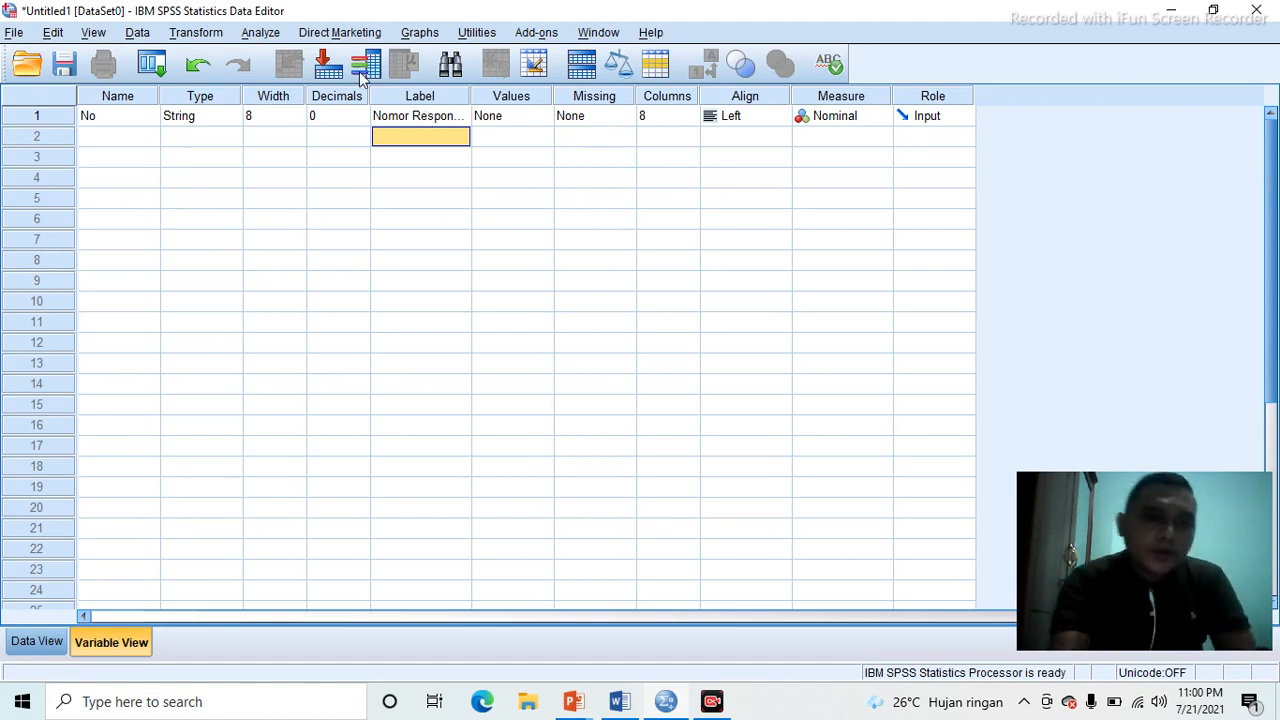
- Define the second variable with the name Umur, keeping it numeric, and set its decimals to 0
click(119, 138)
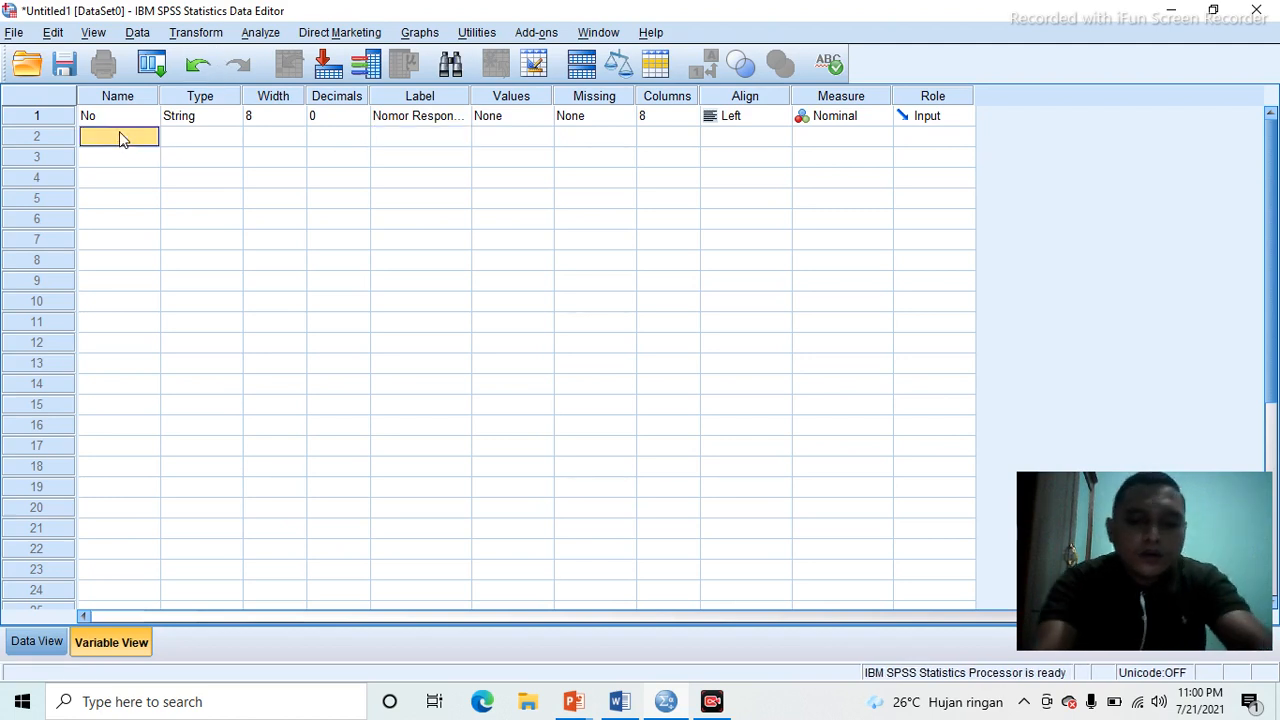
text(Umur)
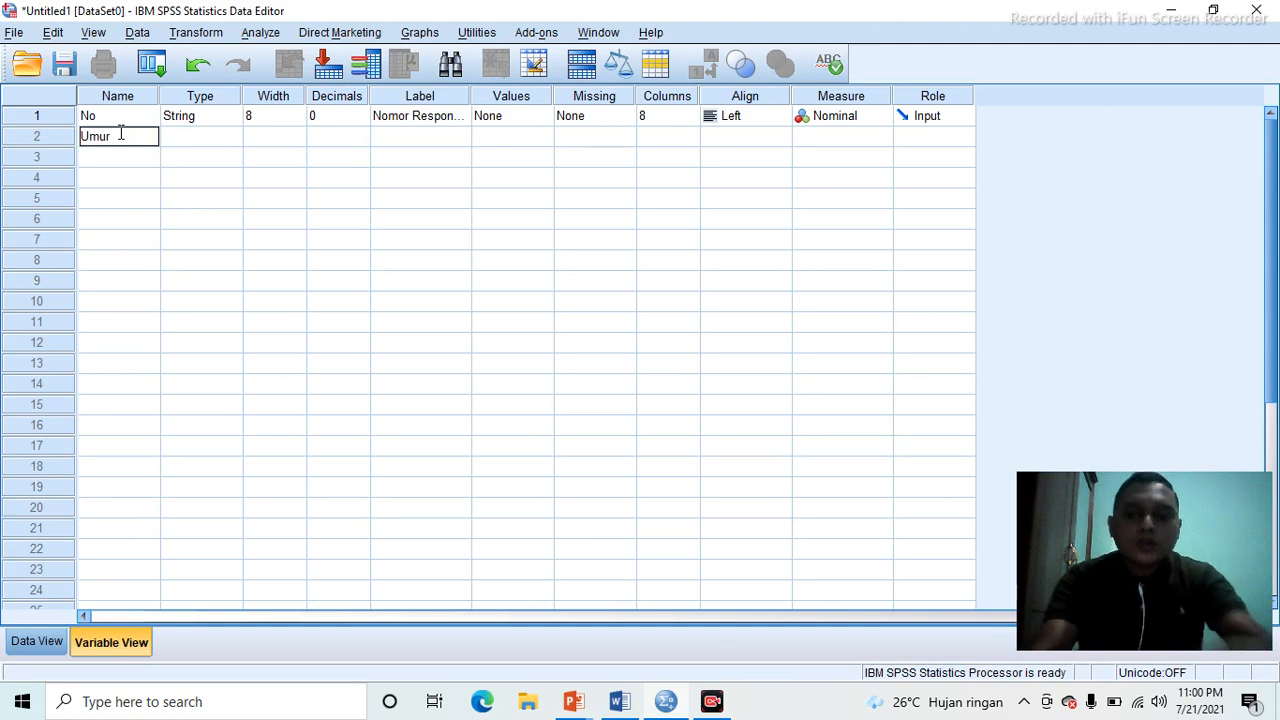
key(Return)
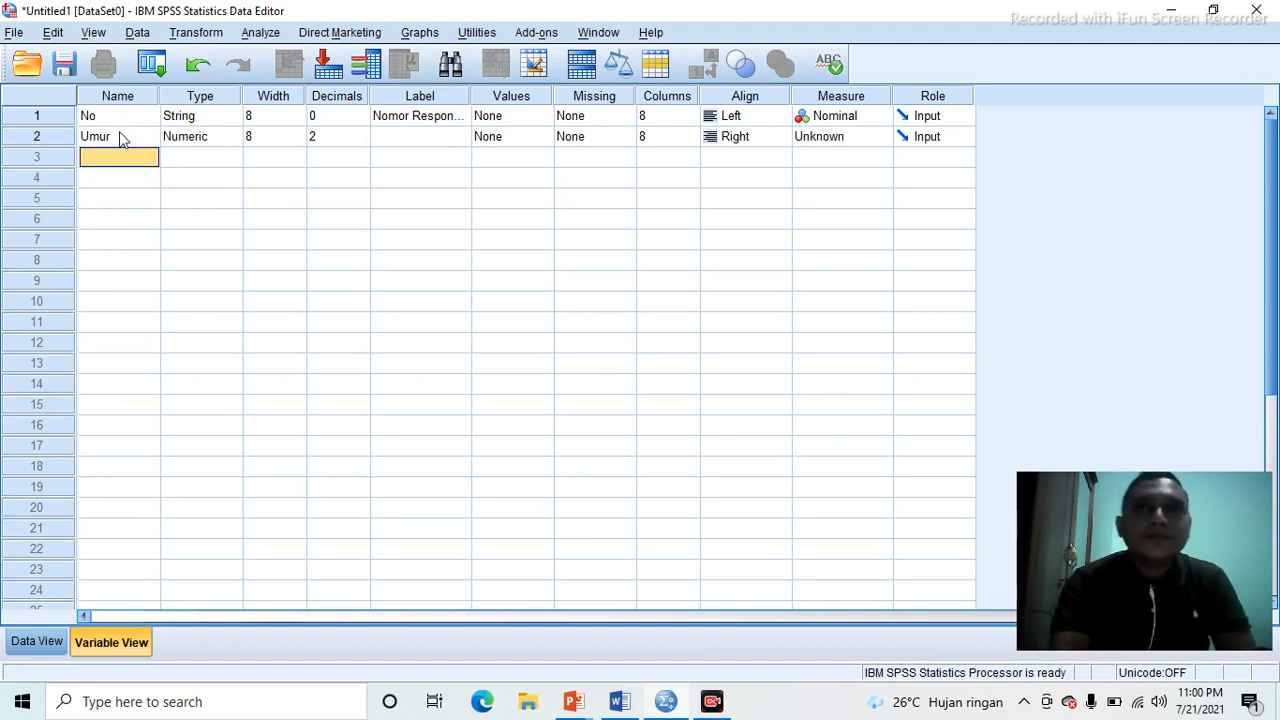
click(195, 139)
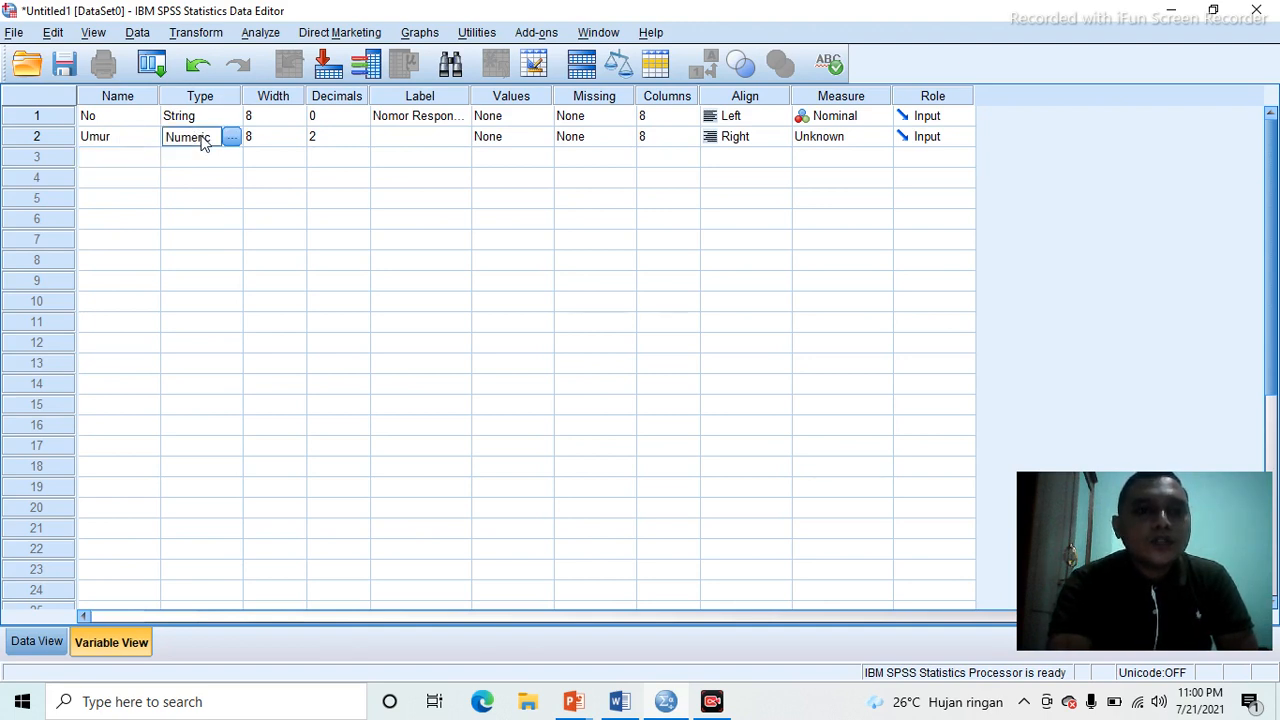
click(334, 140)
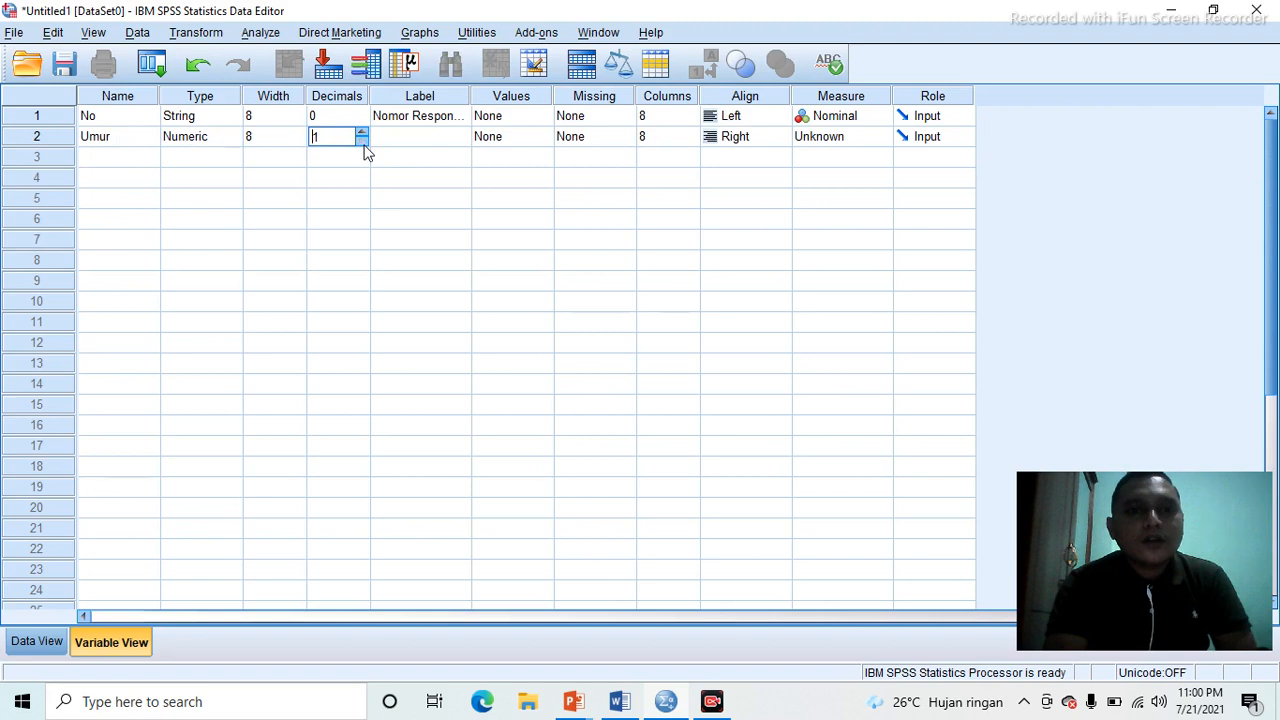
click(362, 141)
- Give the Umur variable the label Umur
click(401, 142)
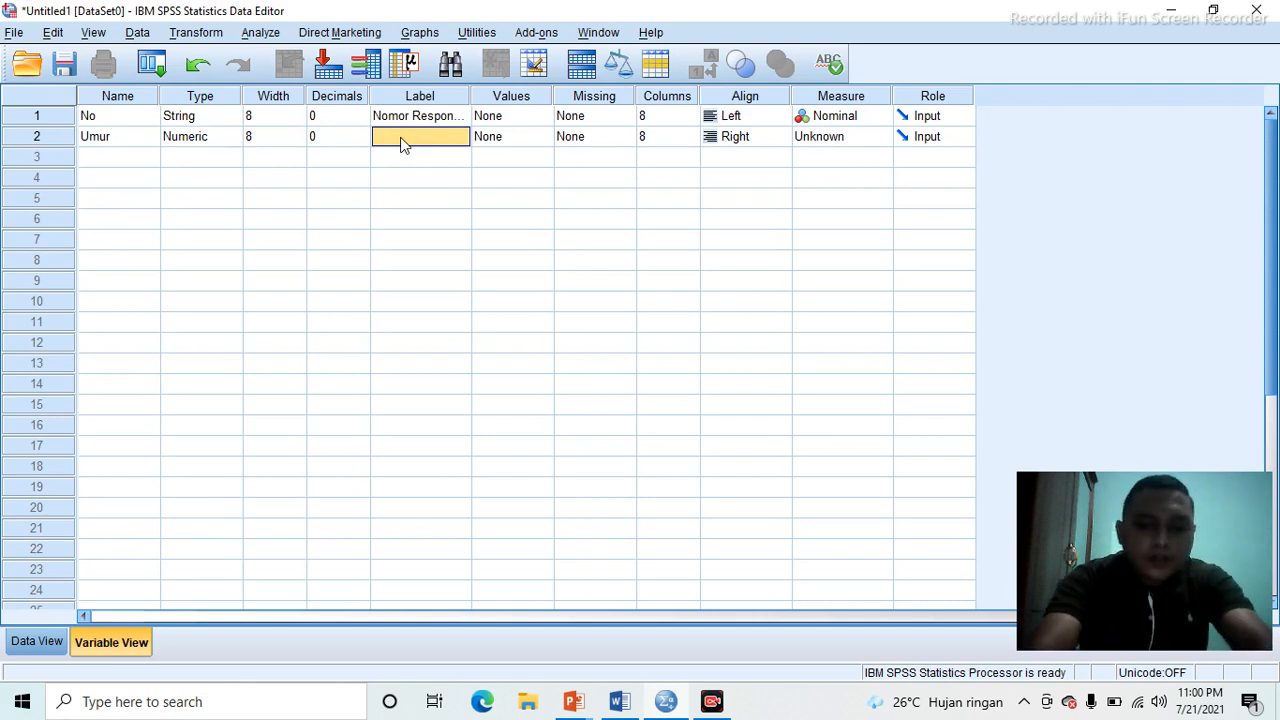
text(Umur)
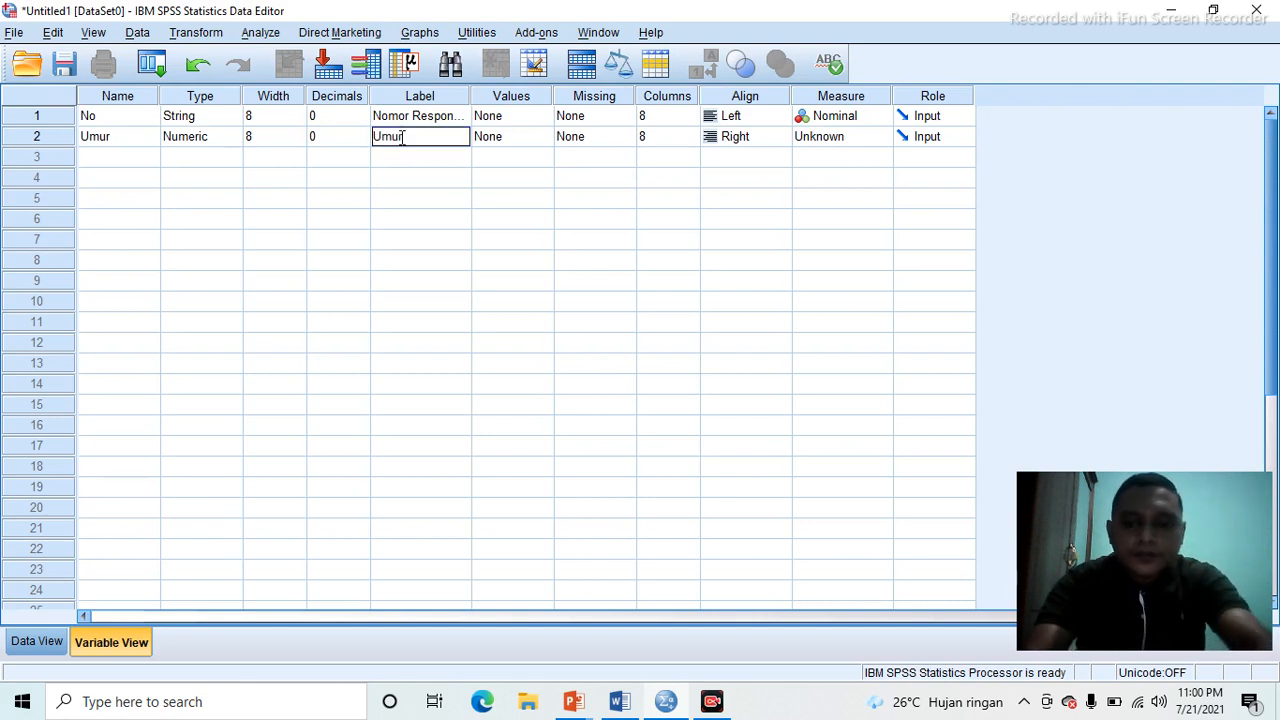
key(Return)
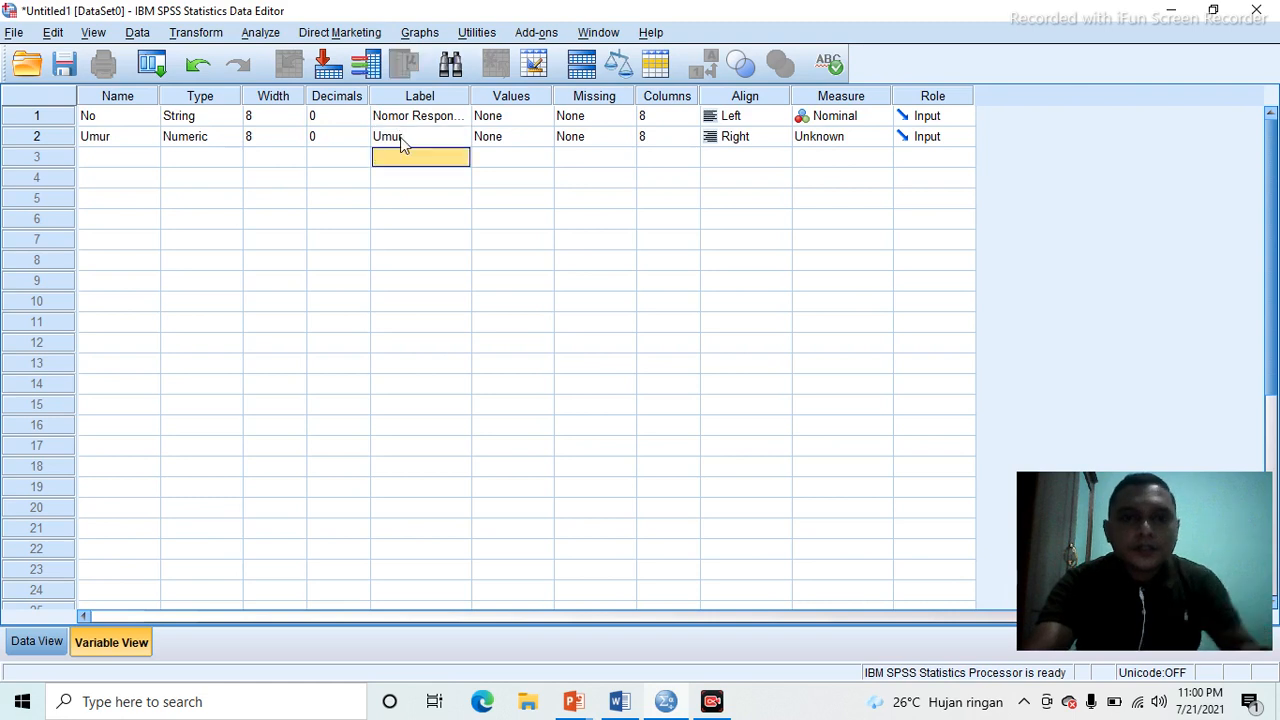
click(530, 140)
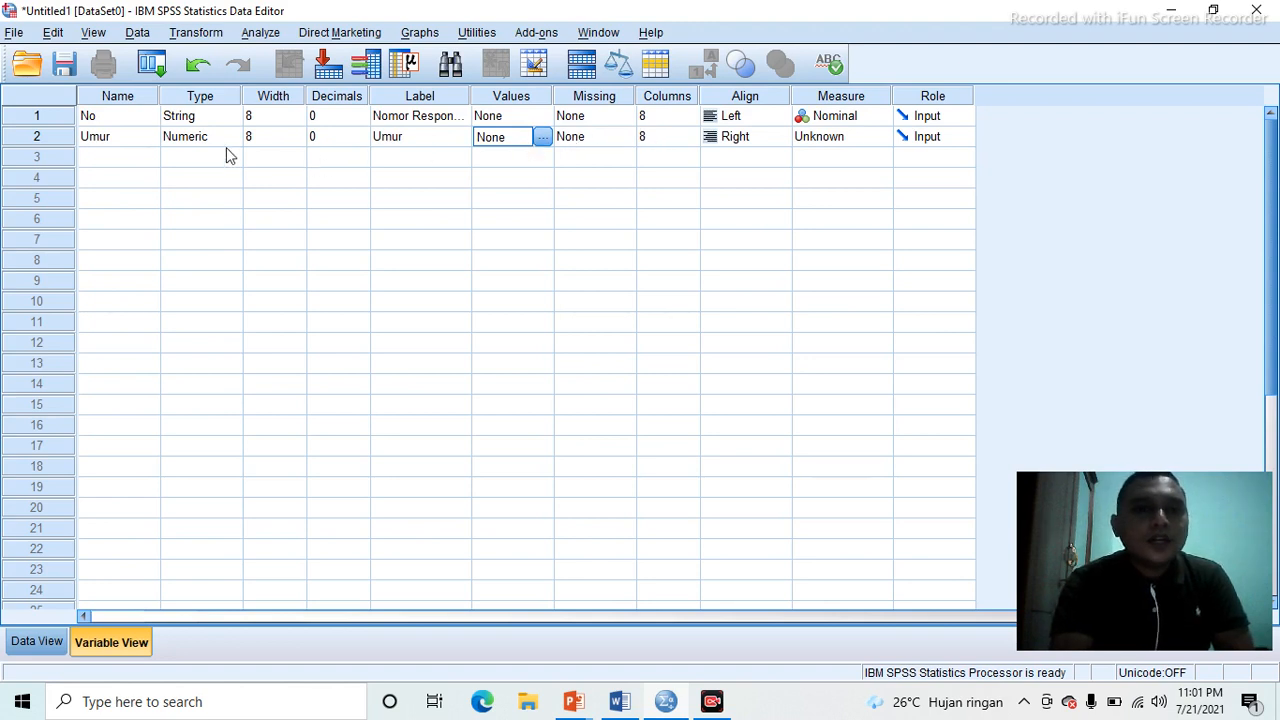
- Define the third variable with the name Didik, keeping it numeric, and set its decimals to 0
click(138, 155)
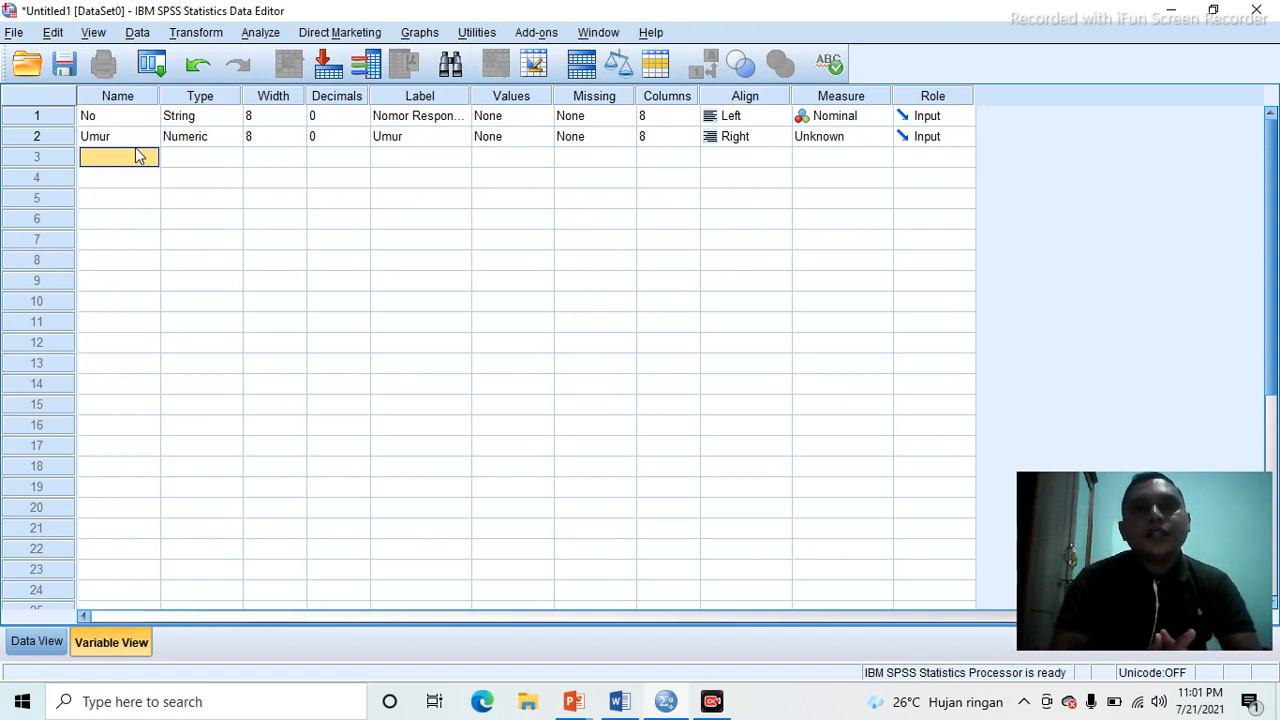
text(D)
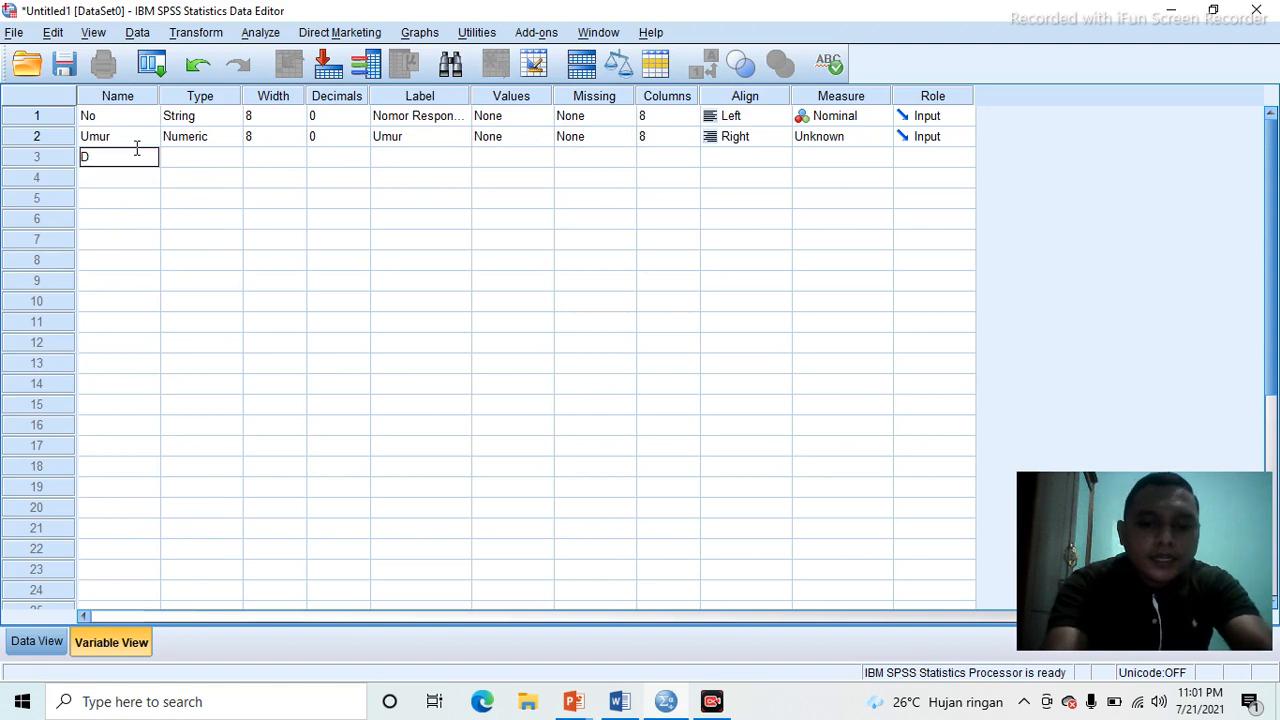
text(idik)
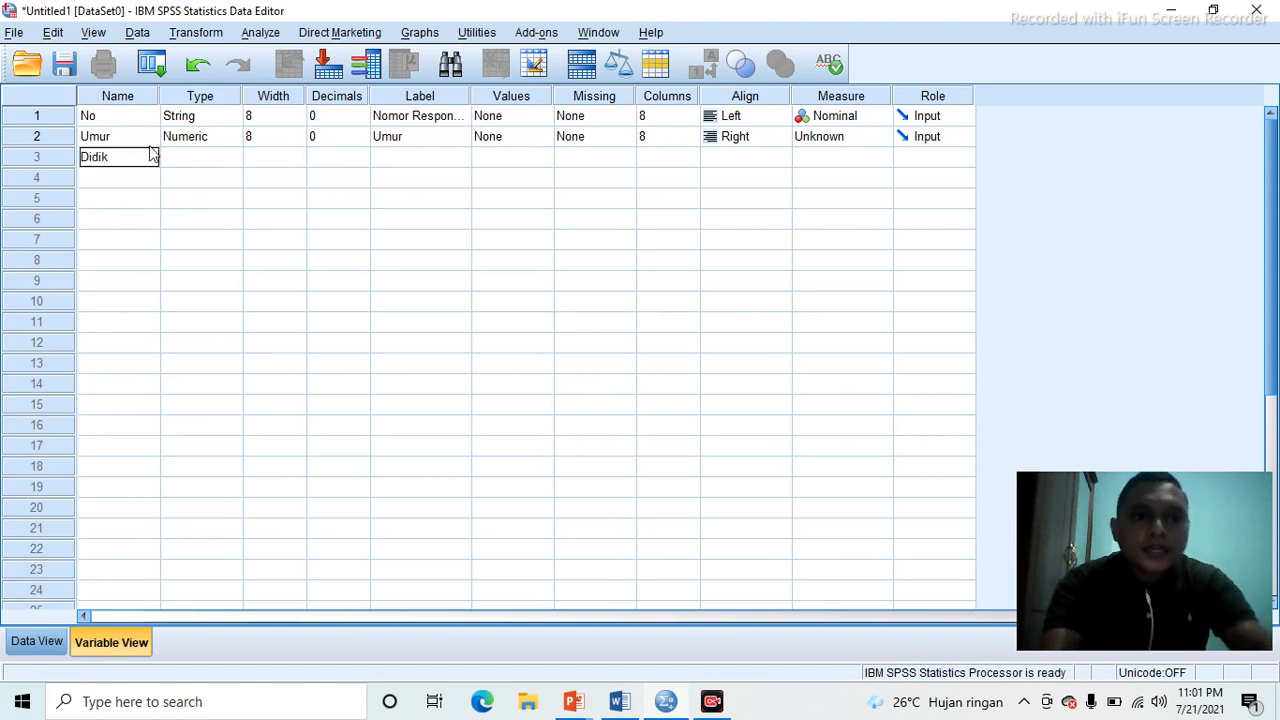
click(222, 157)
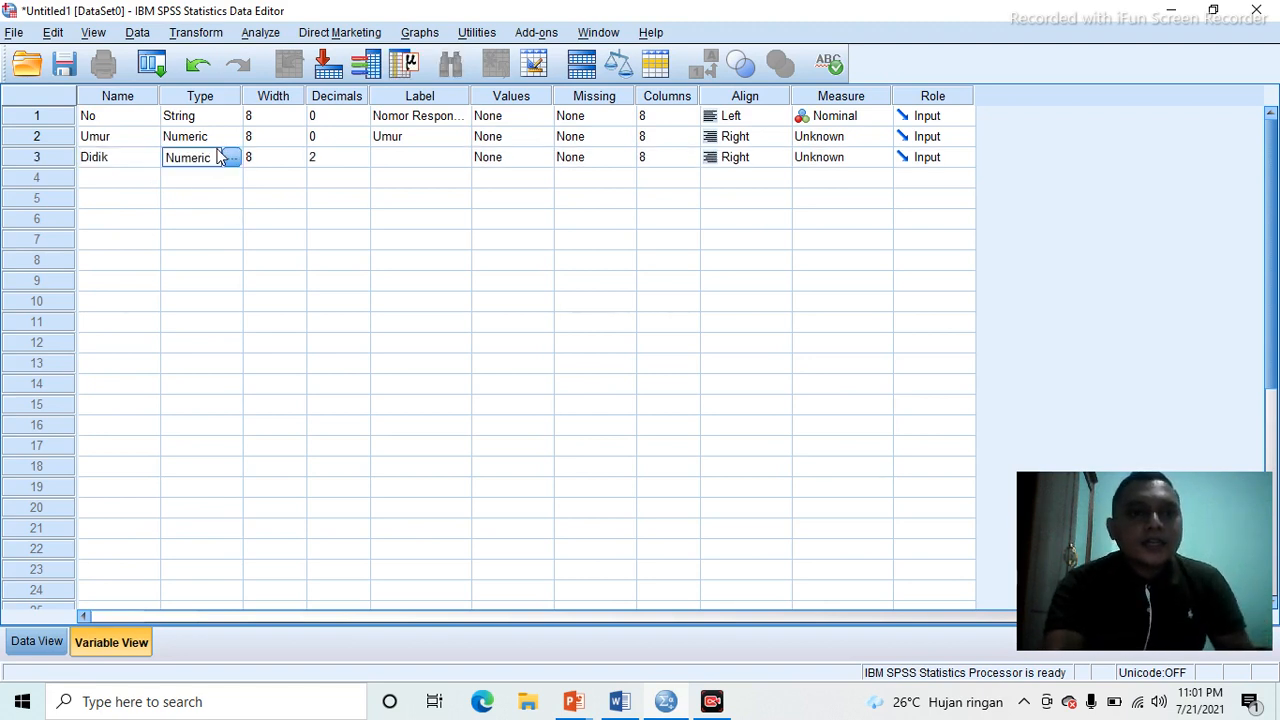
click(334, 162)
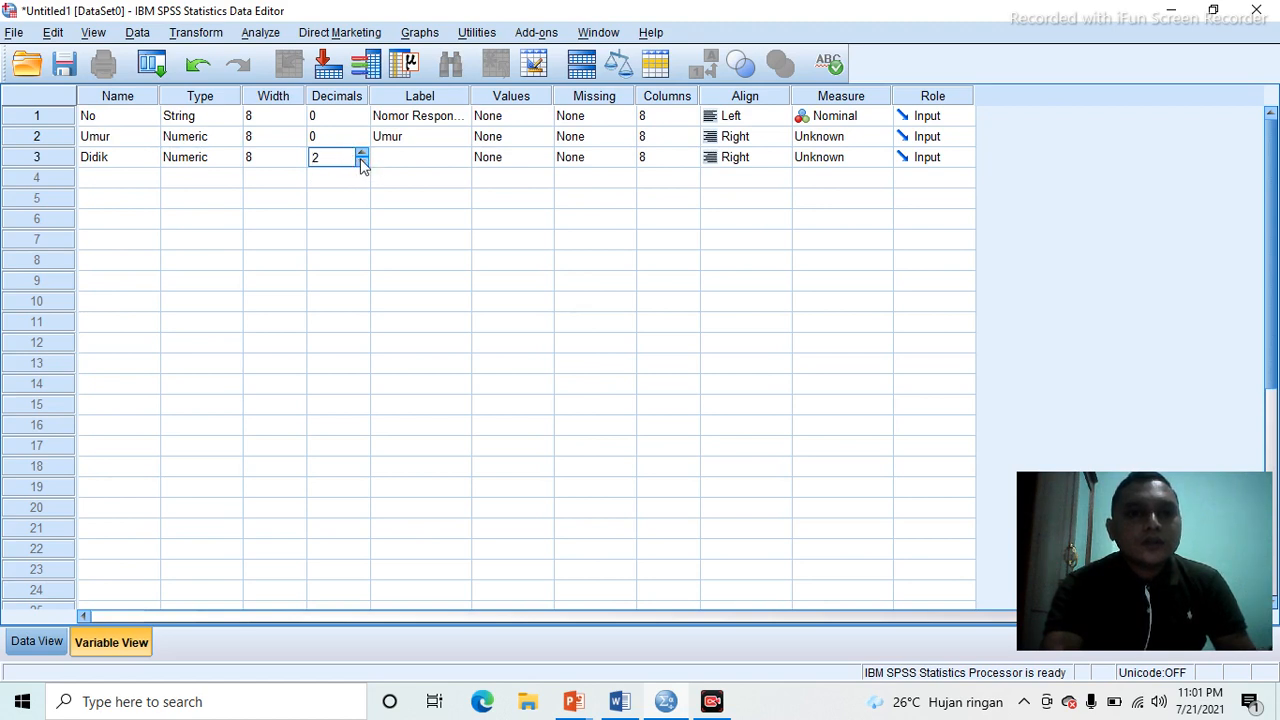
- Give the Didik variable the label Pendidikan
click(408, 165)
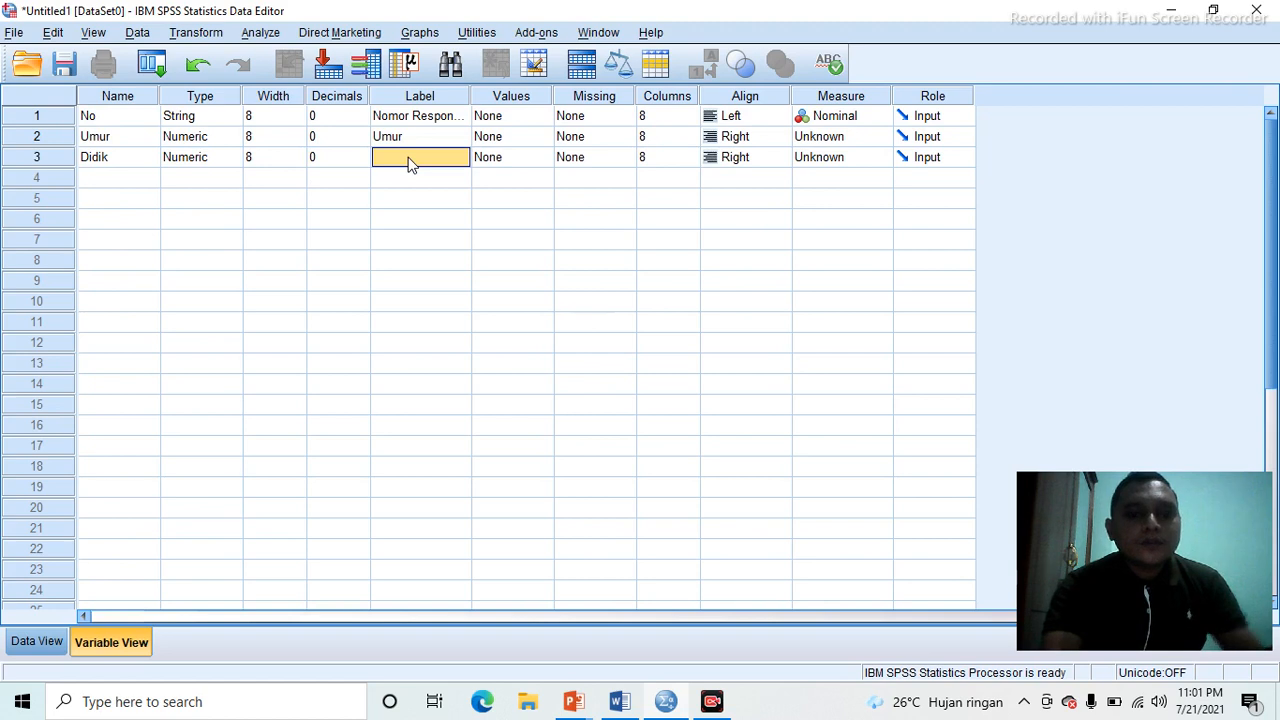
text(Pw)
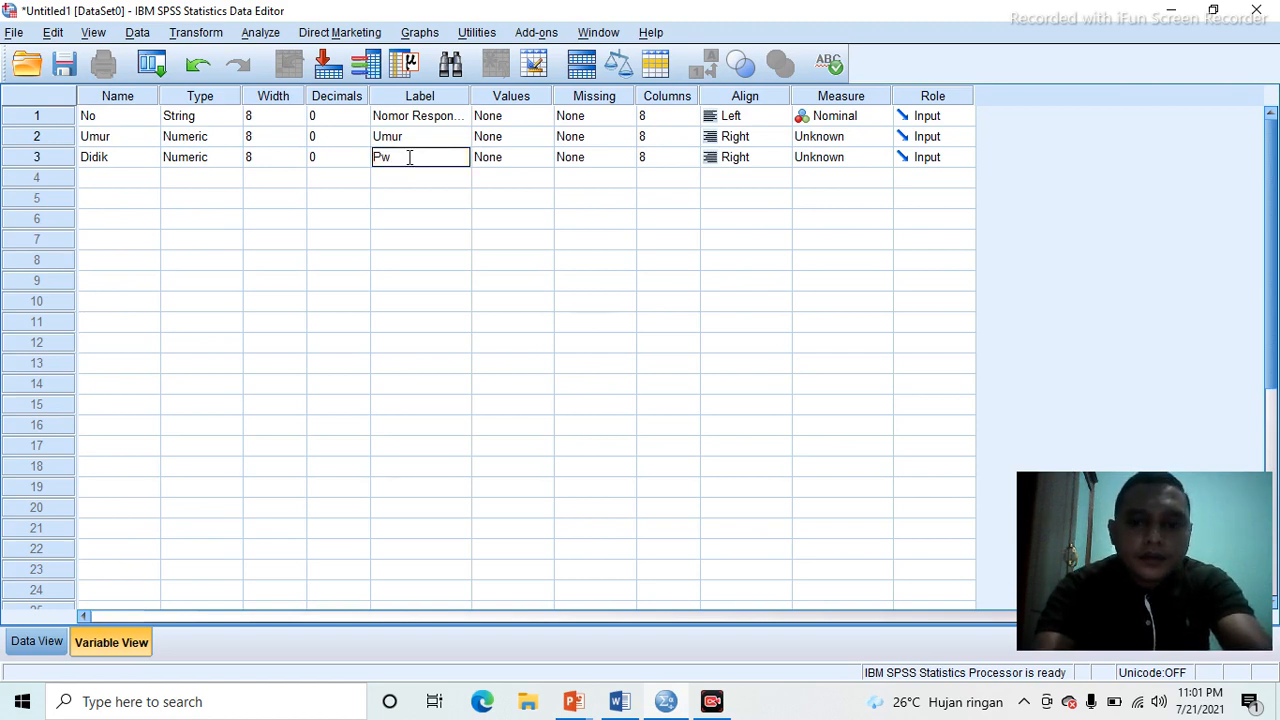
key(BackSpace)
text(endidikan)
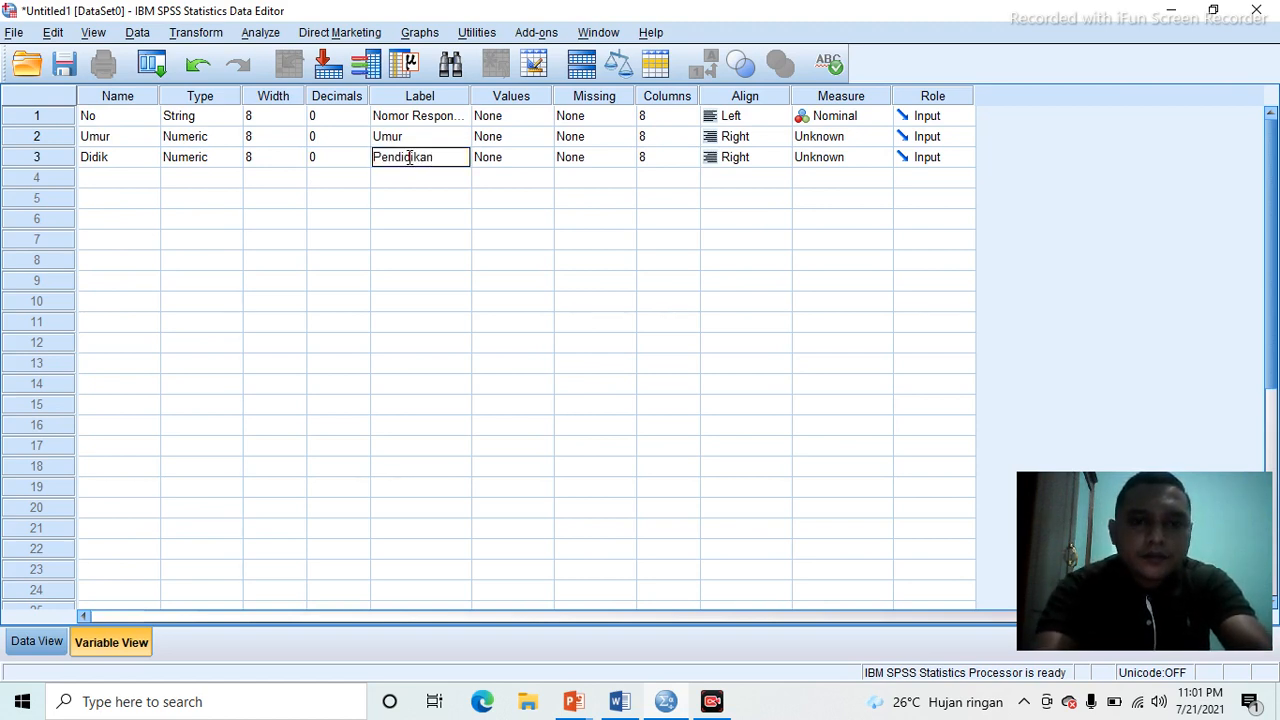
- Switch to the Word document LATIHAN ENTRY DATA to check the education answer codes in the questionnaire, and return to SPSS
click(509, 162)
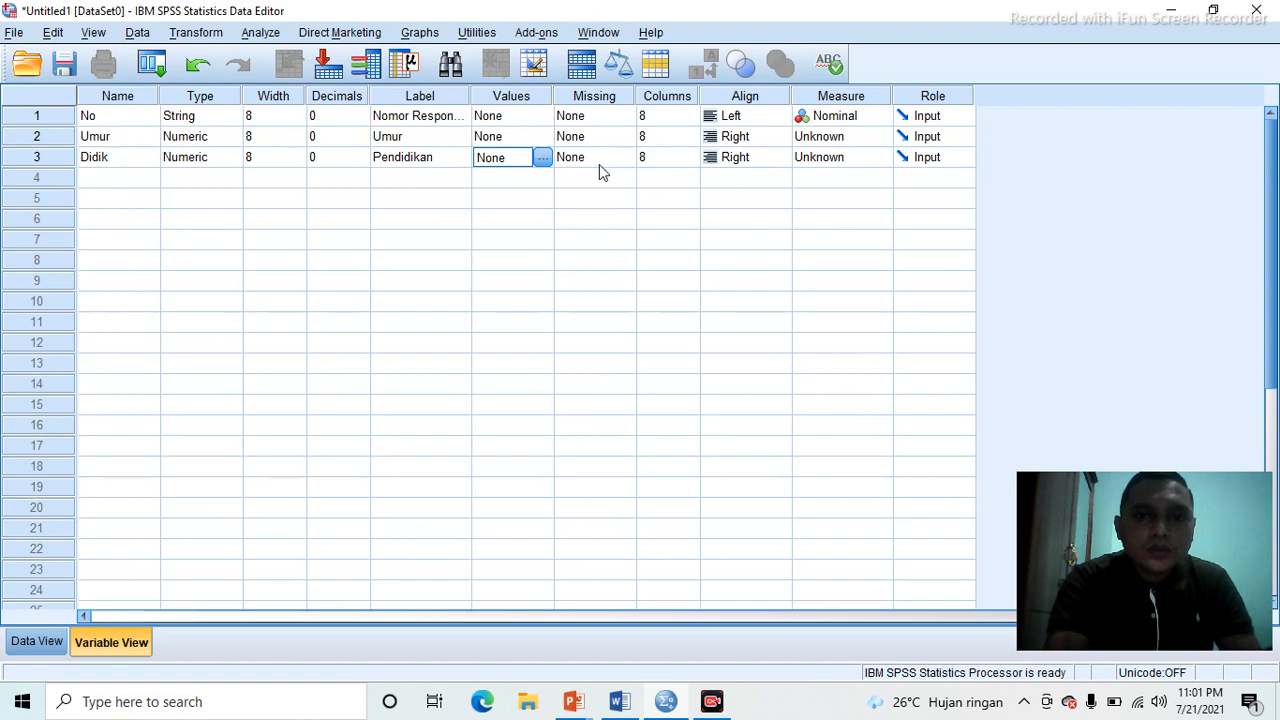
click(628, 703)
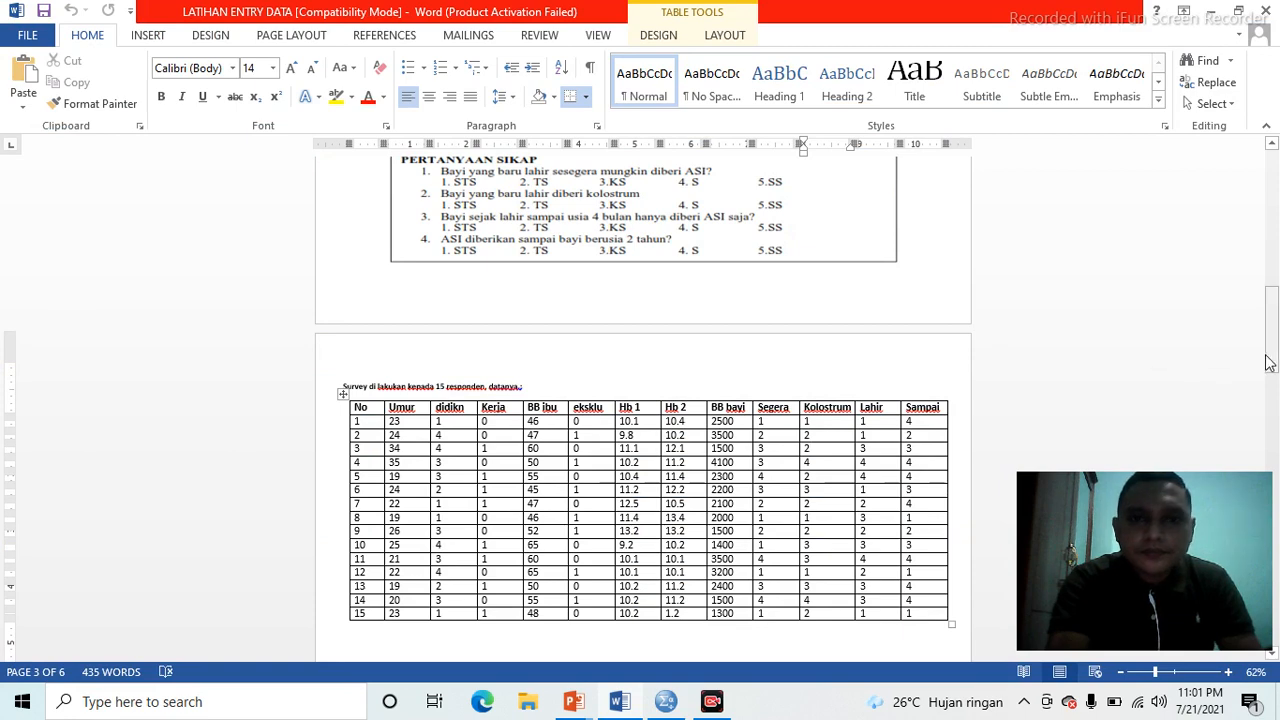
drag(1268, 362, 1268, 322)
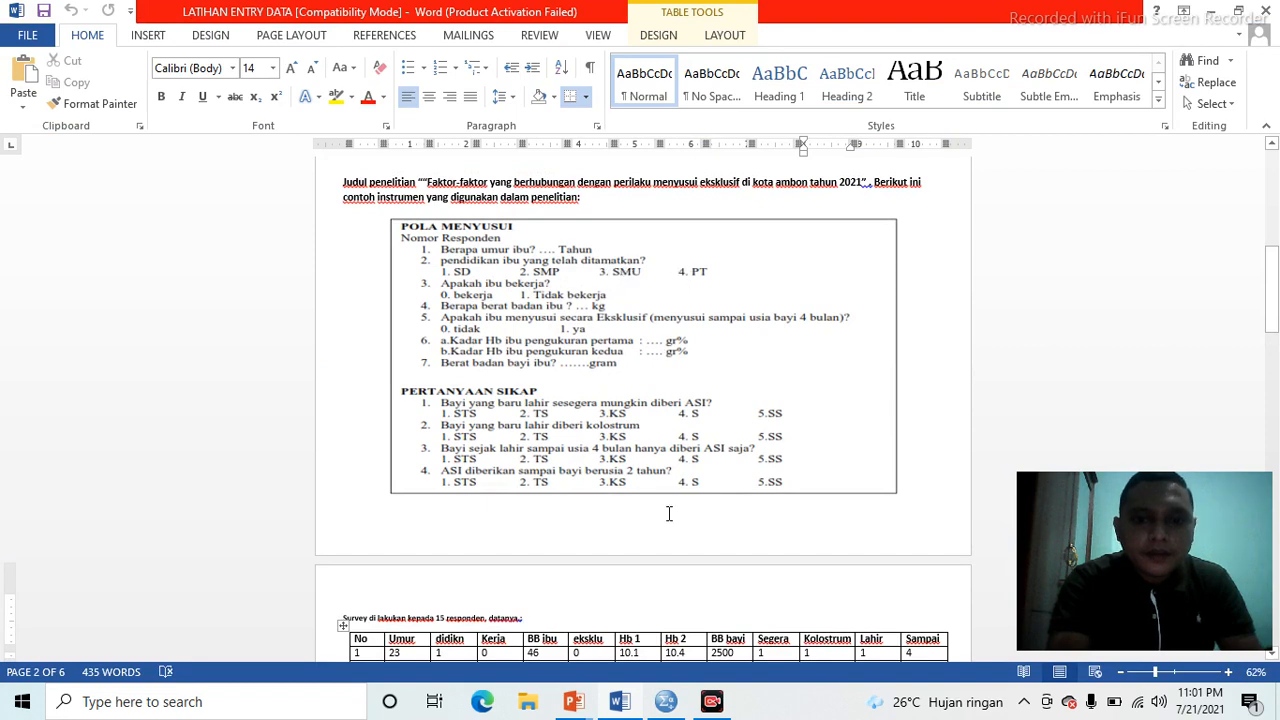
mouse_move(665, 702)
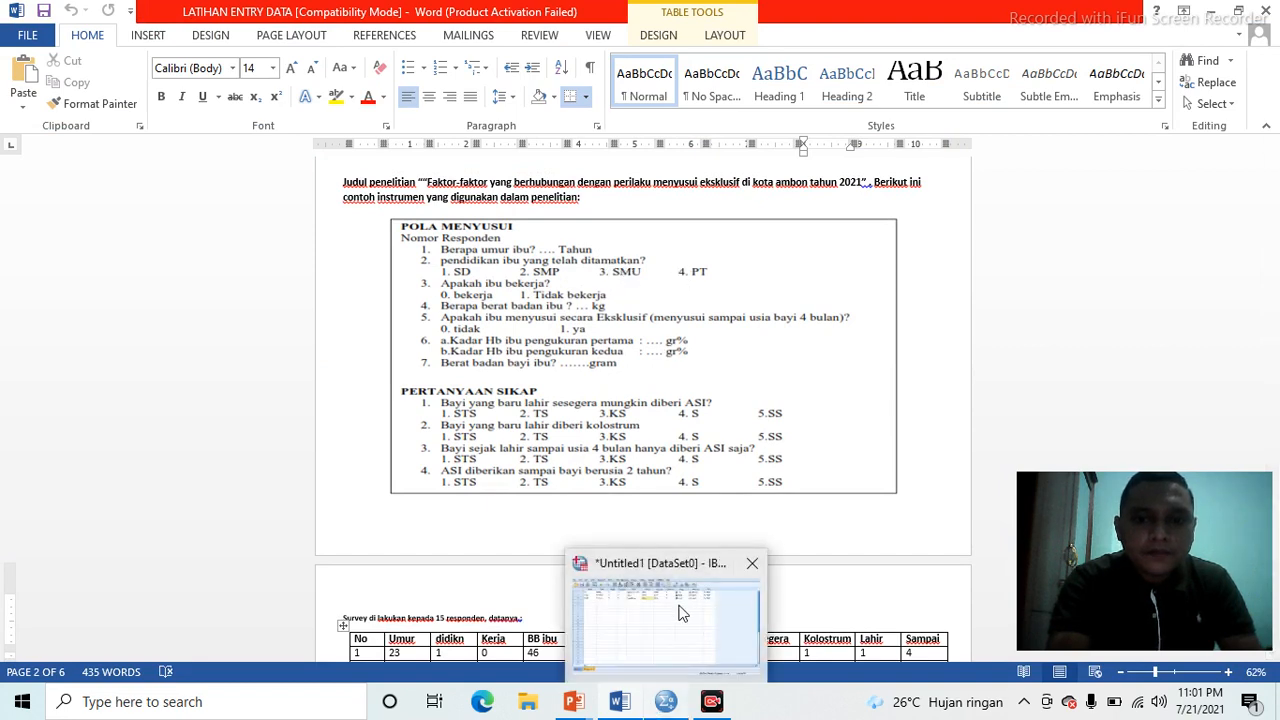
click(680, 612)
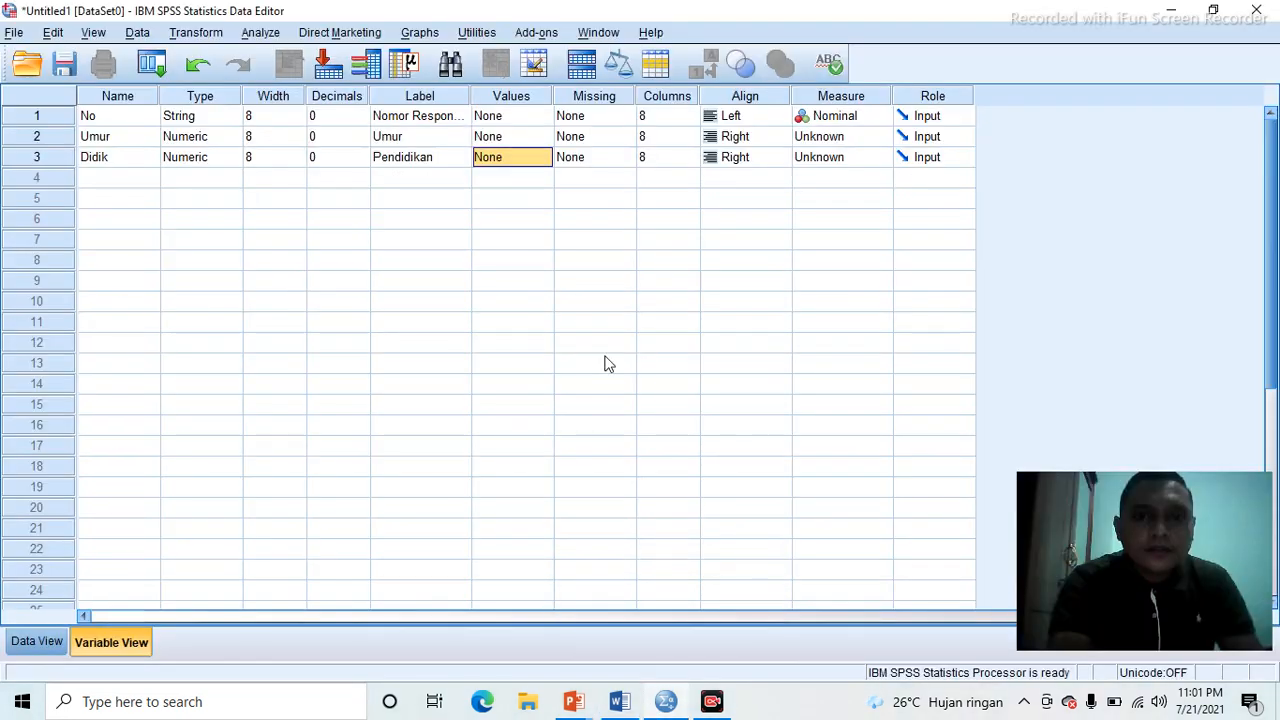
- Add the value labels 1 = SD and 2 = SMP to the Didik variable
click(541, 160)
click(544, 158)
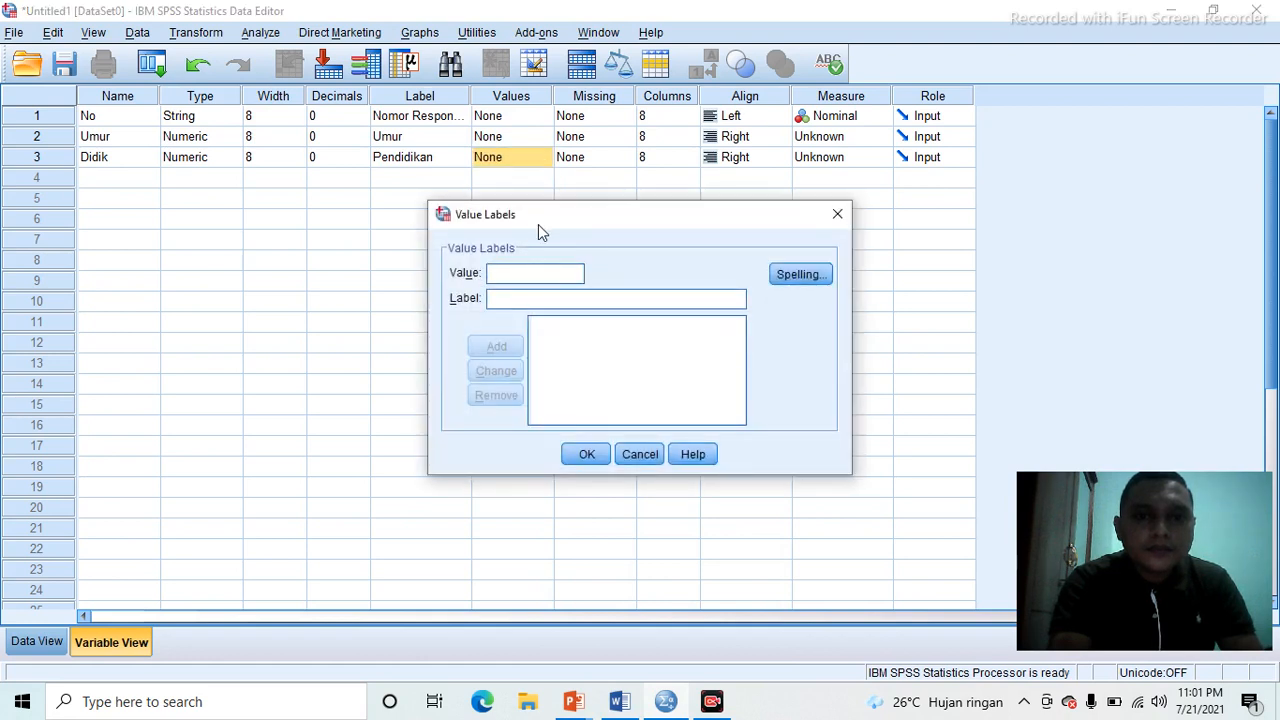
text(1)
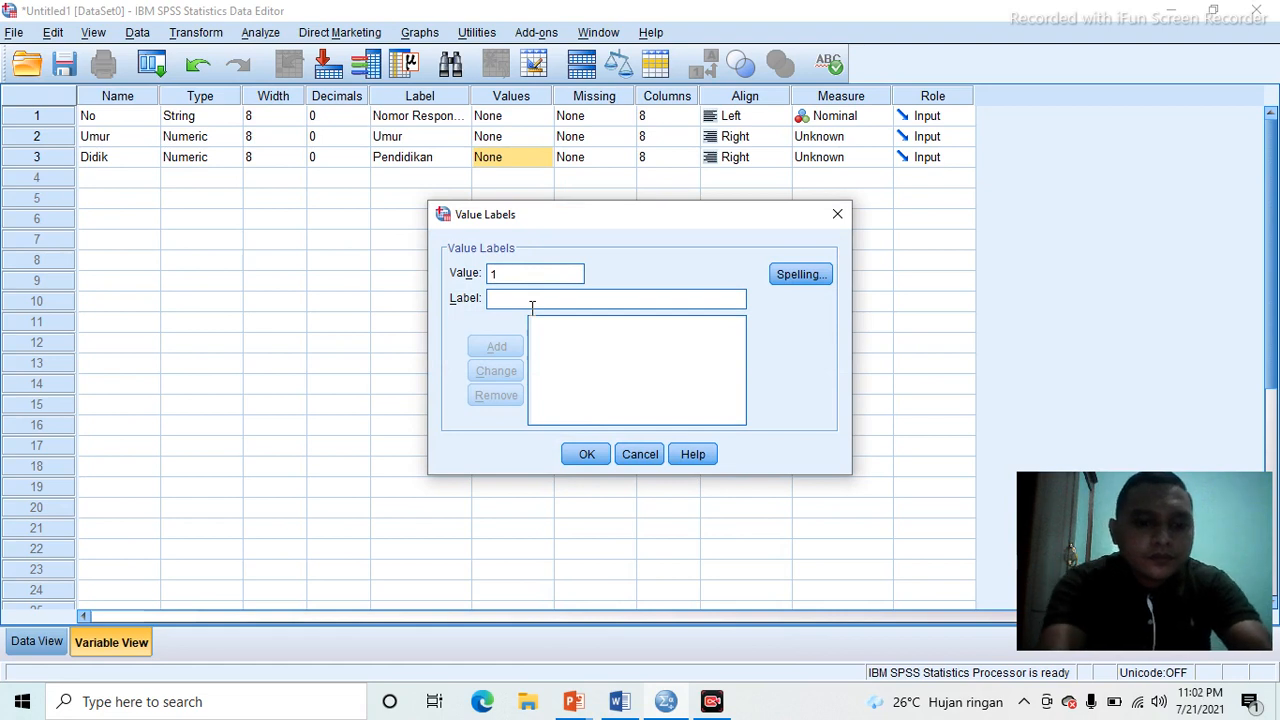
text(SD)
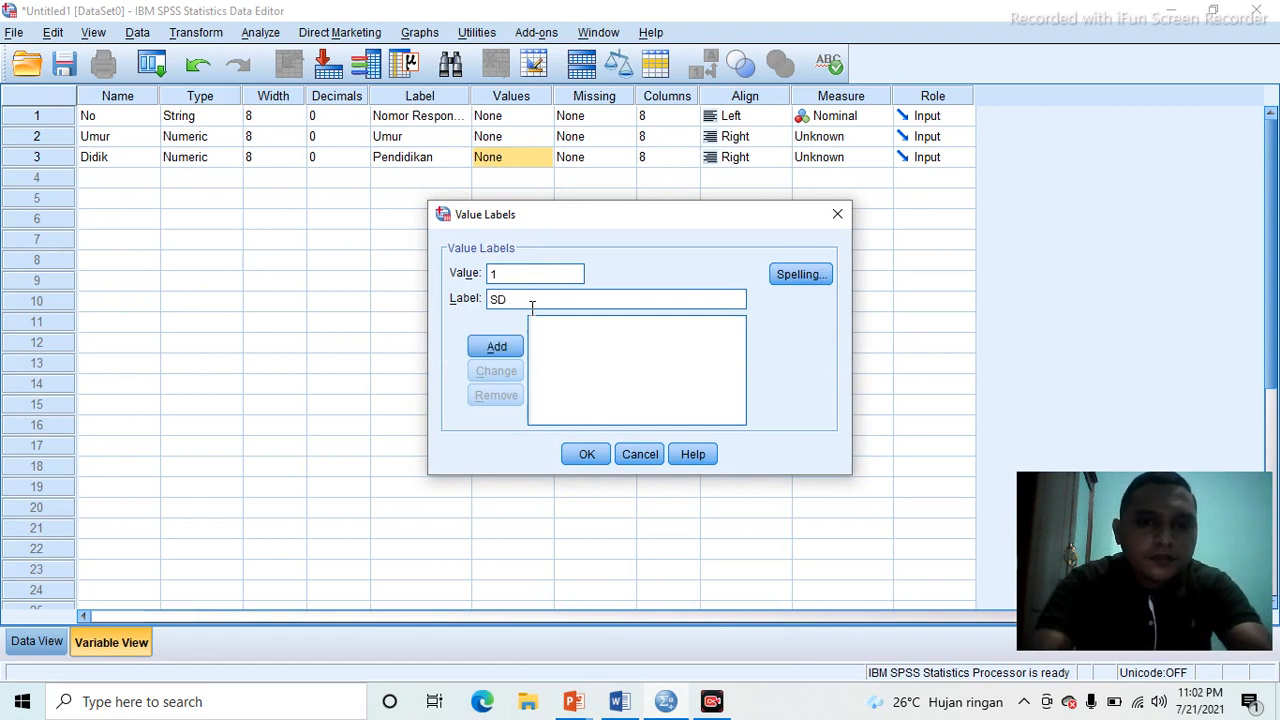
click(496, 347)
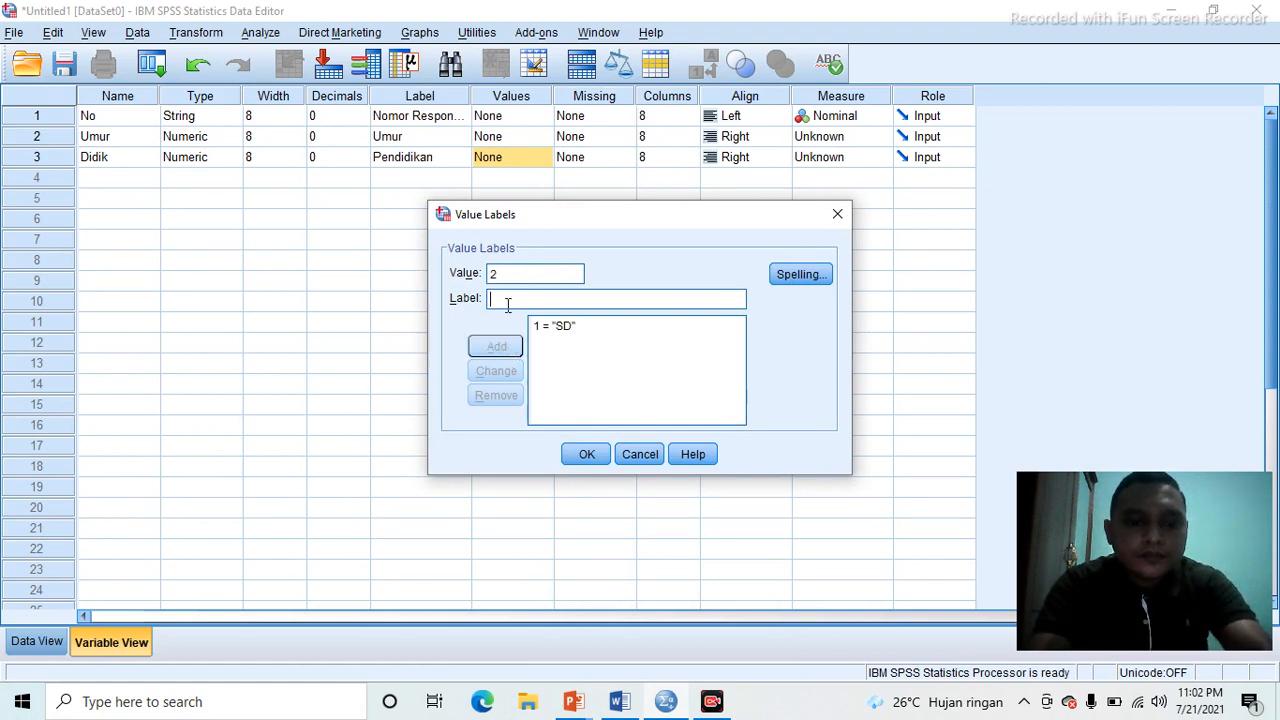
text(SMP)
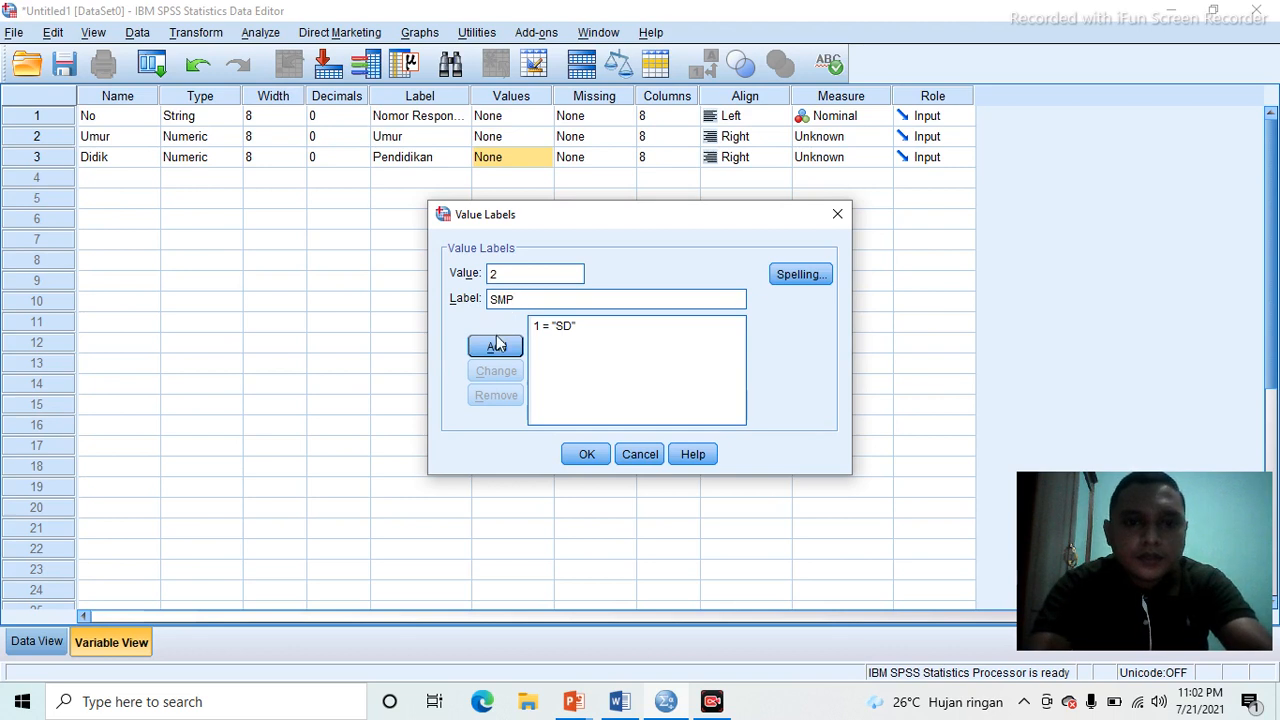
click(498, 346)
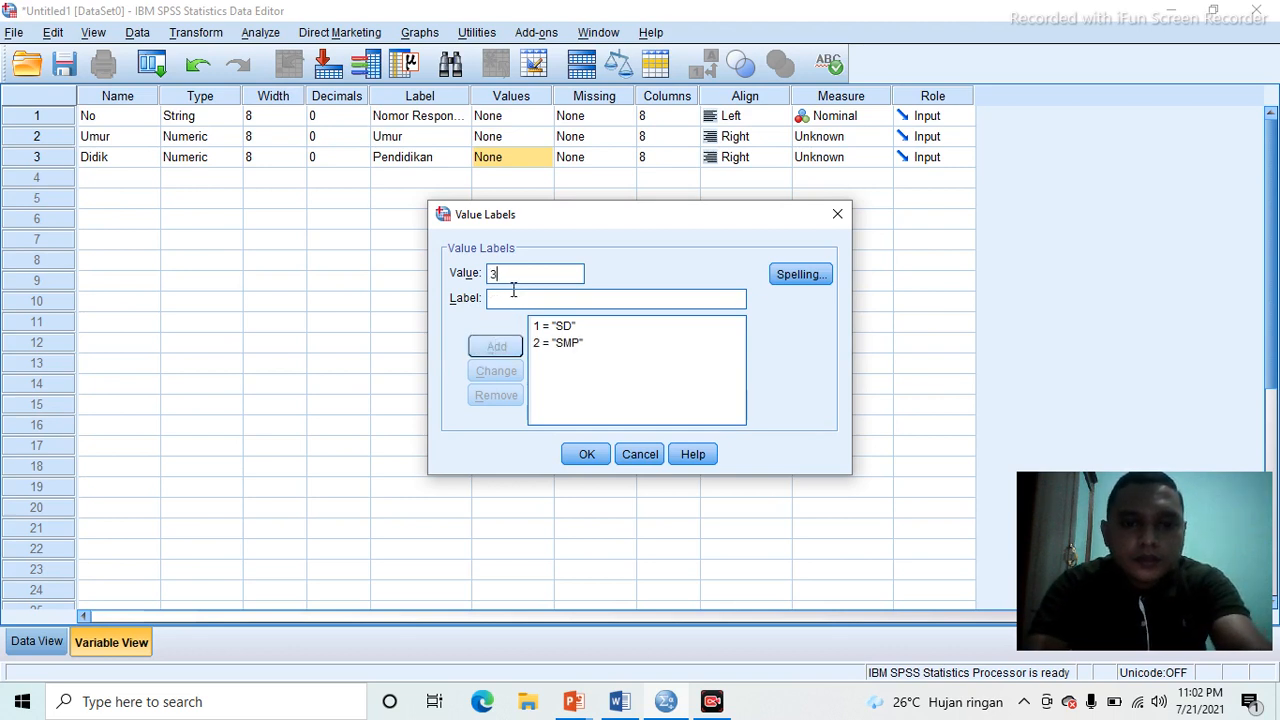
- Add the value labels 3 = SMA and 4 = PT to Didik and apply the set of labels
text(SMA)
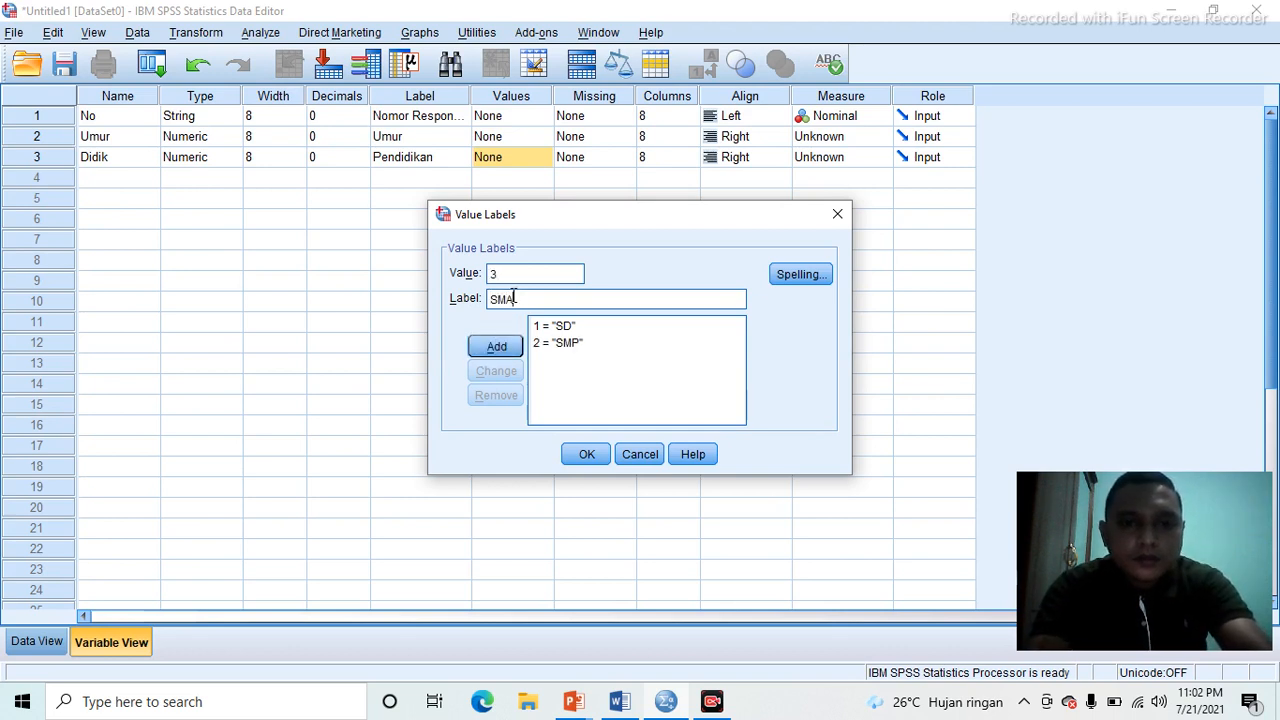
click(497, 348)
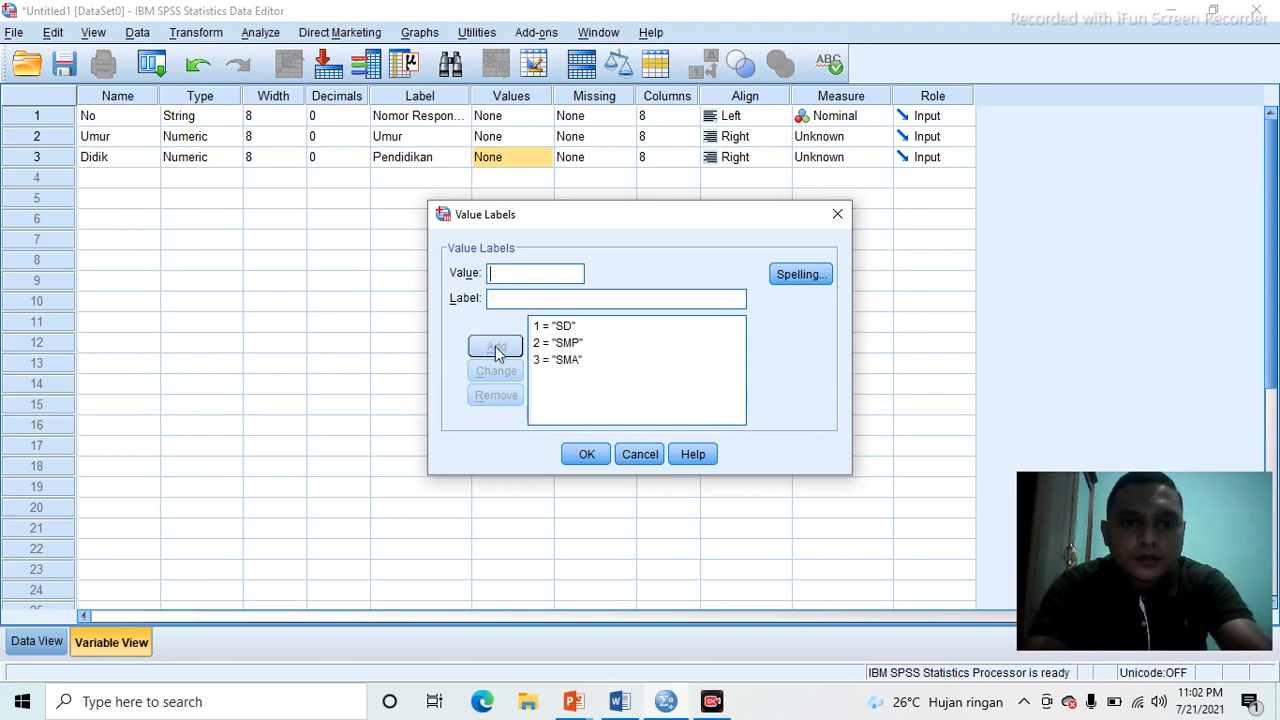
text(4)
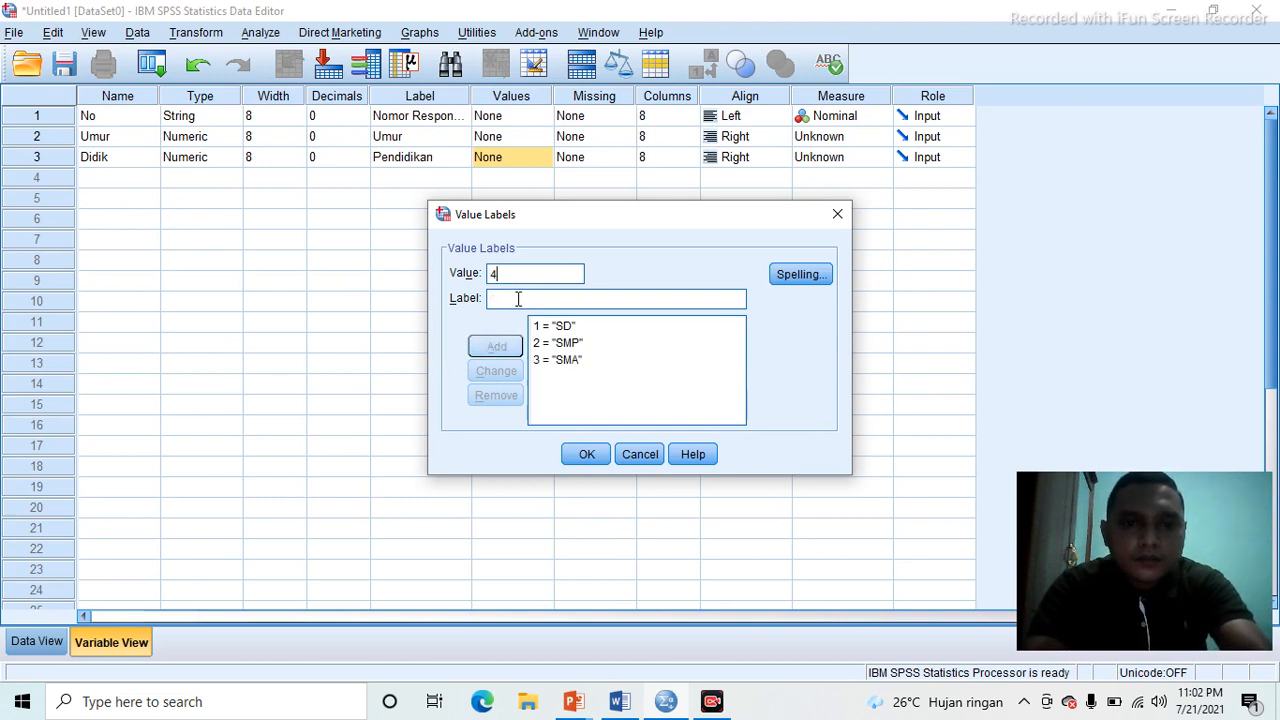
text(PT)
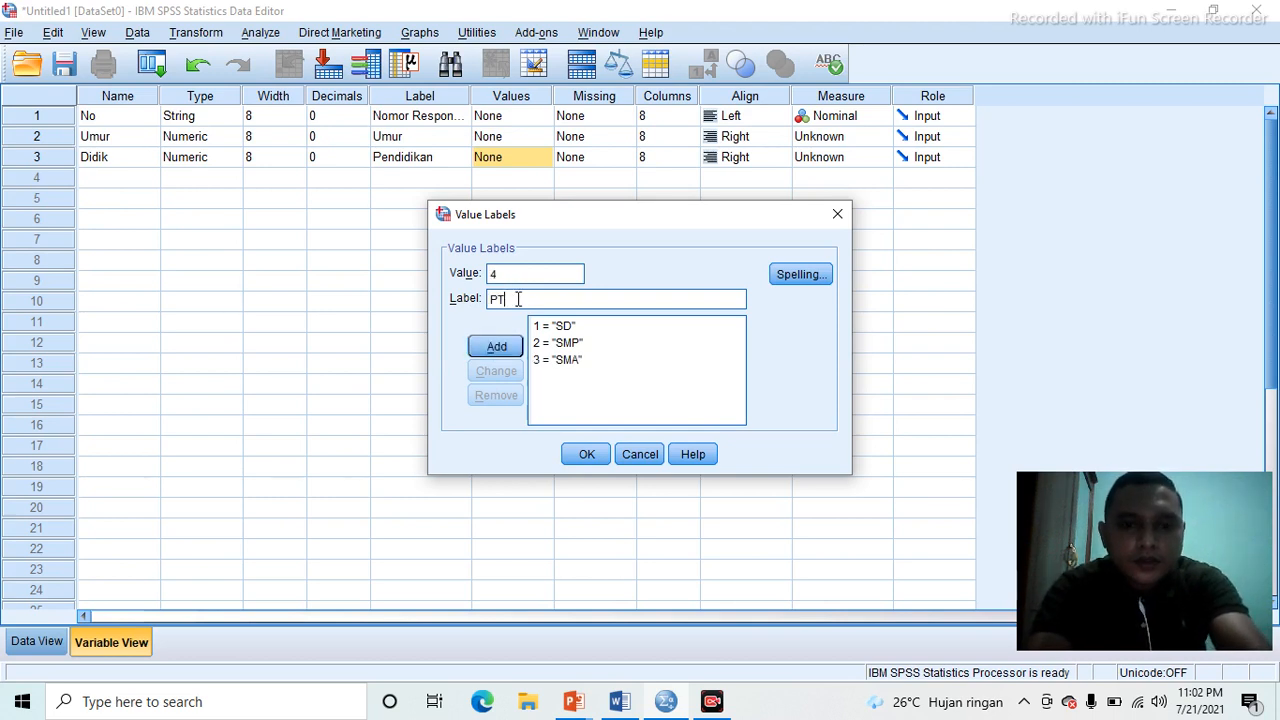
click(497, 348)
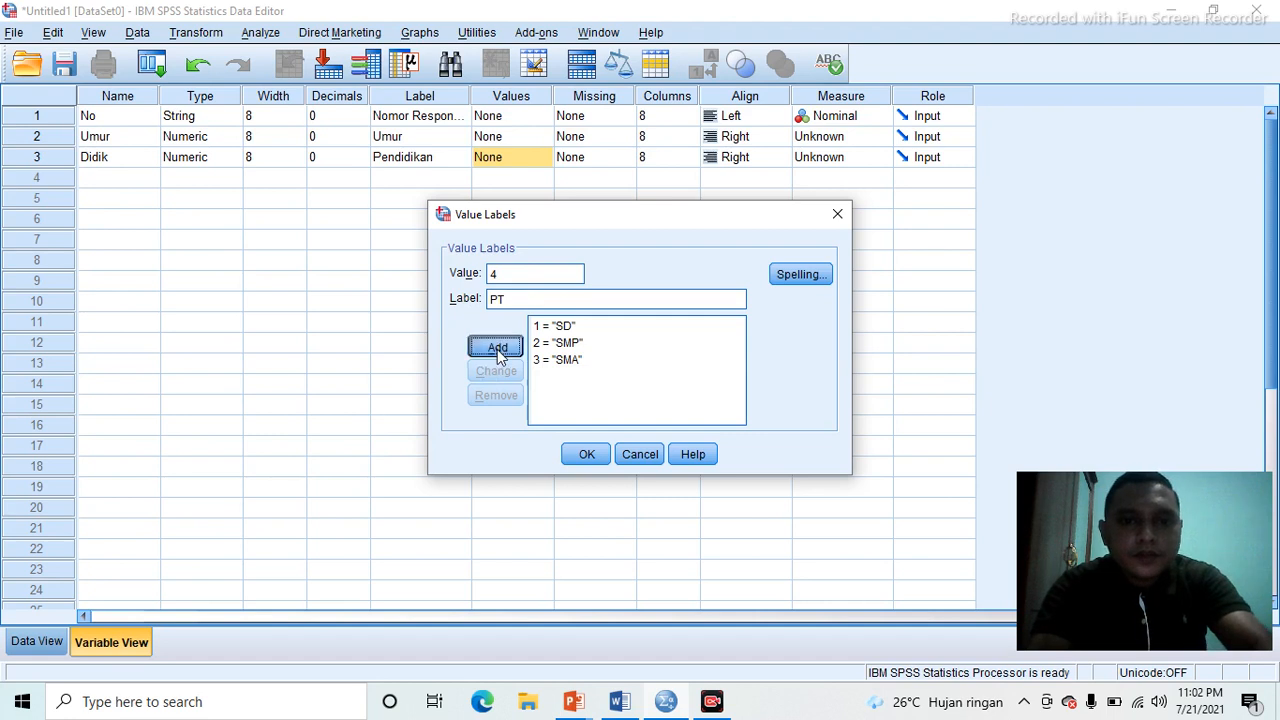
click(585, 459)
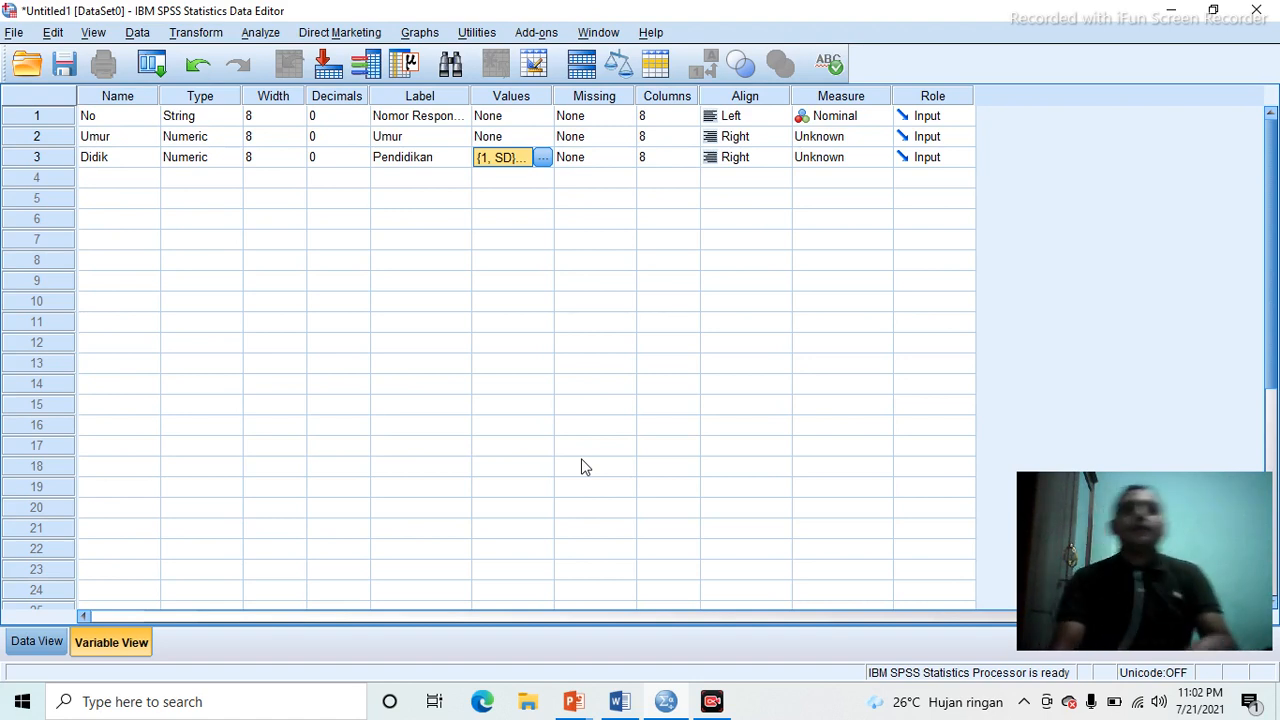
- Define the fourth variable with the name Kerja, keeping it numeric, and set its decimals to 0
click(137, 179)
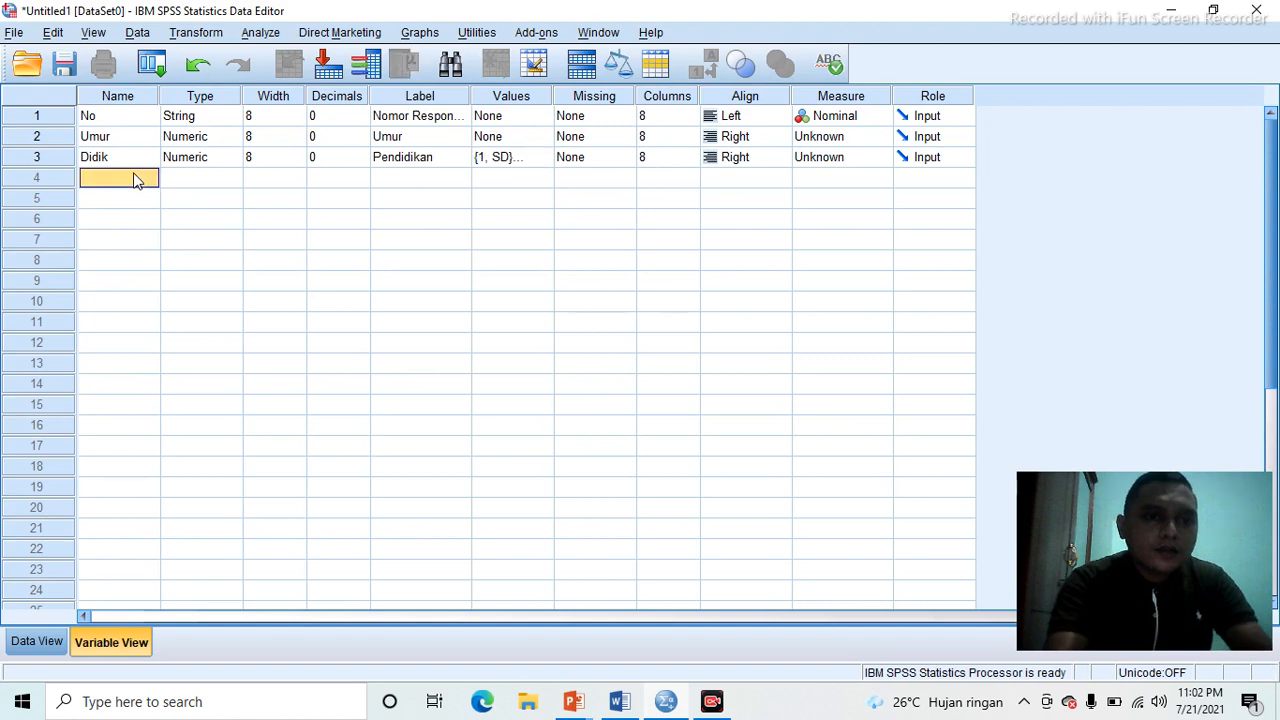
text(K)
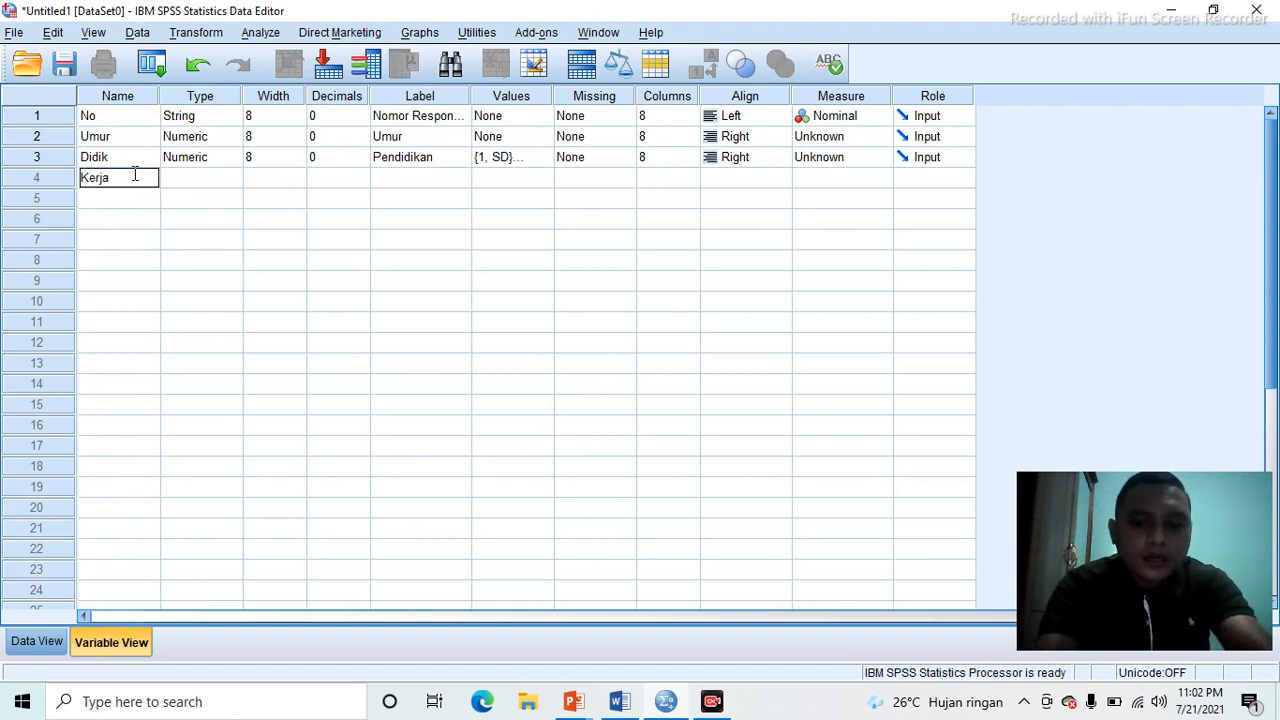
text(erja)
key(Tab)
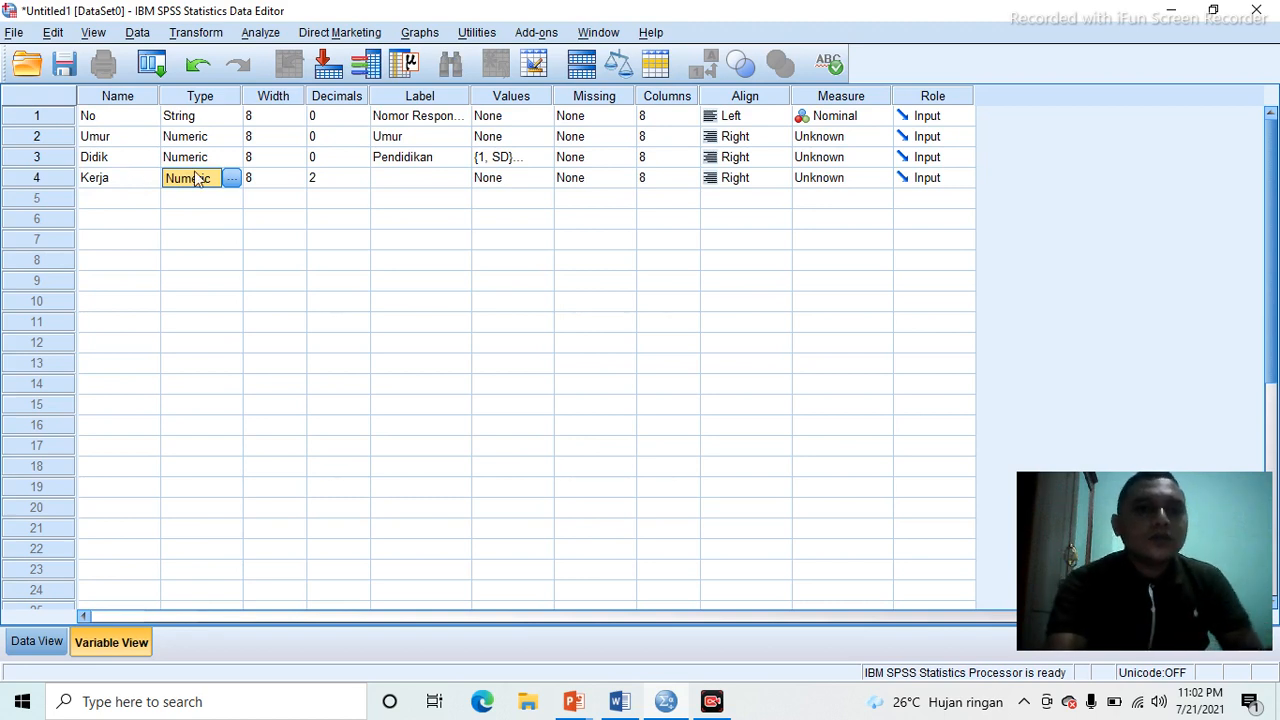
click(336, 178)
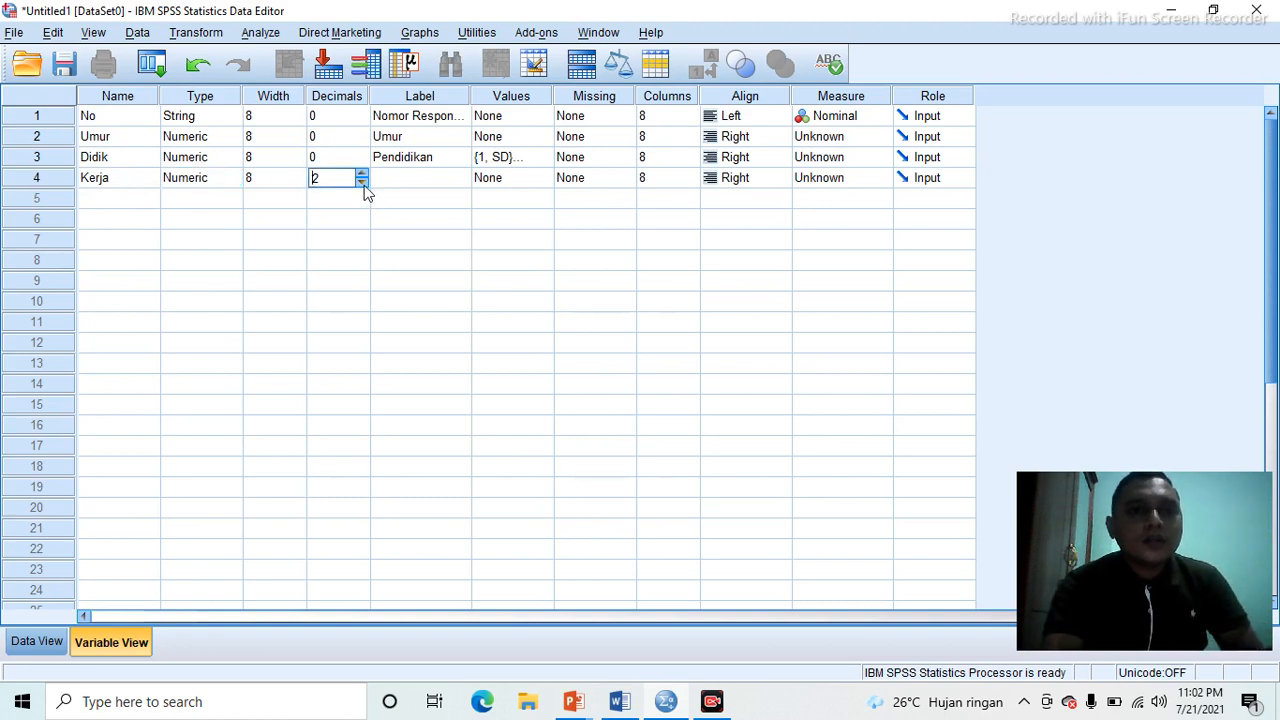
click(362, 183)
click(362, 183)
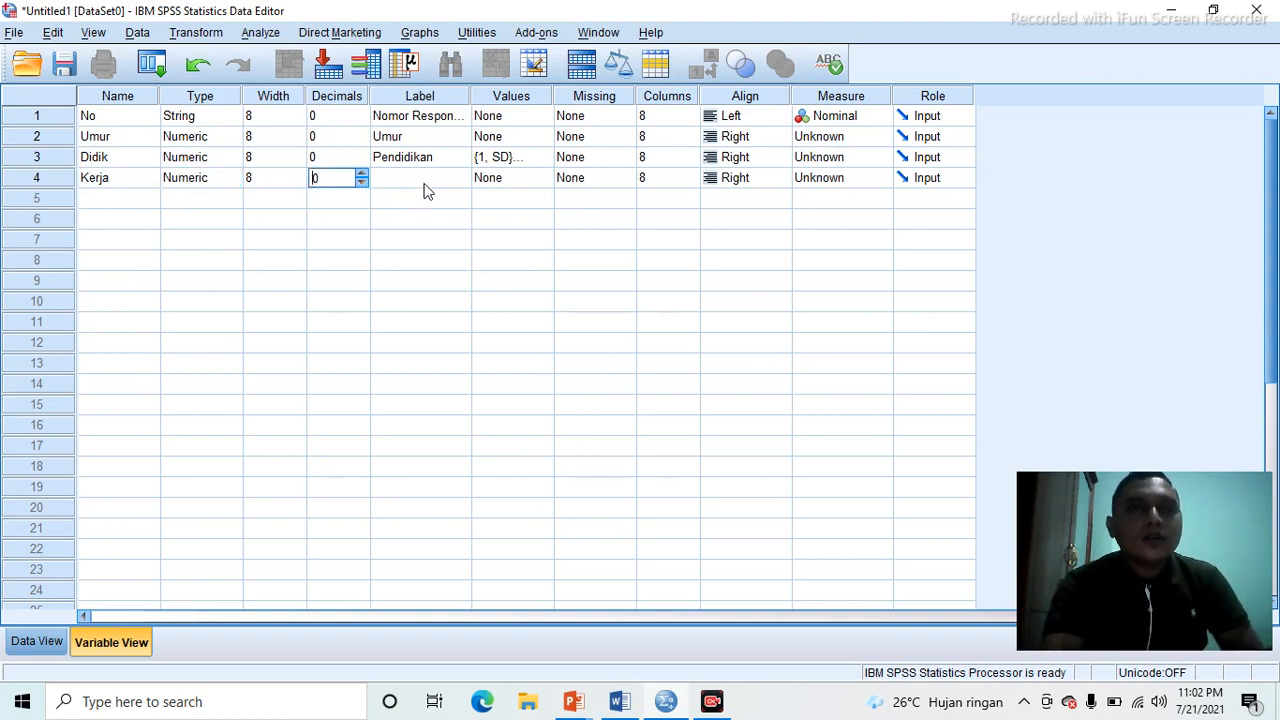
- Give the Kerja variable the label Status Pekerjaan Ibu
click(425, 187)
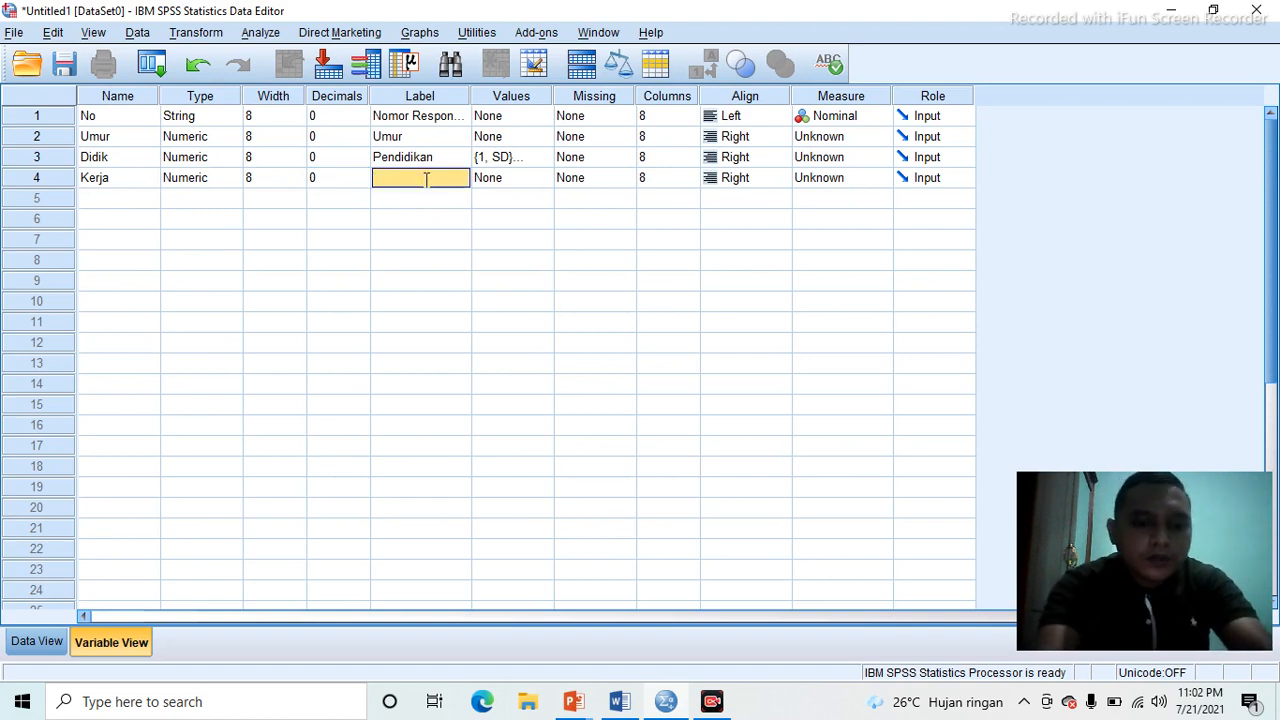
text(Status)
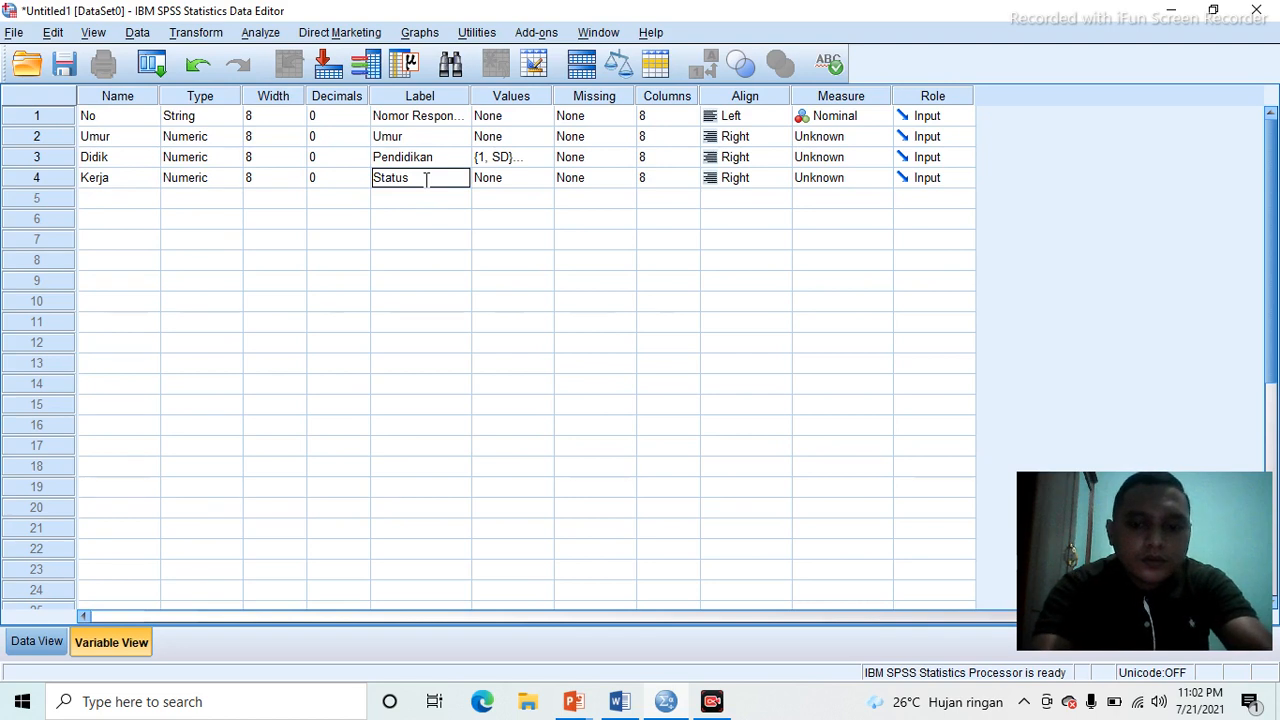
text( Pekerjaa)
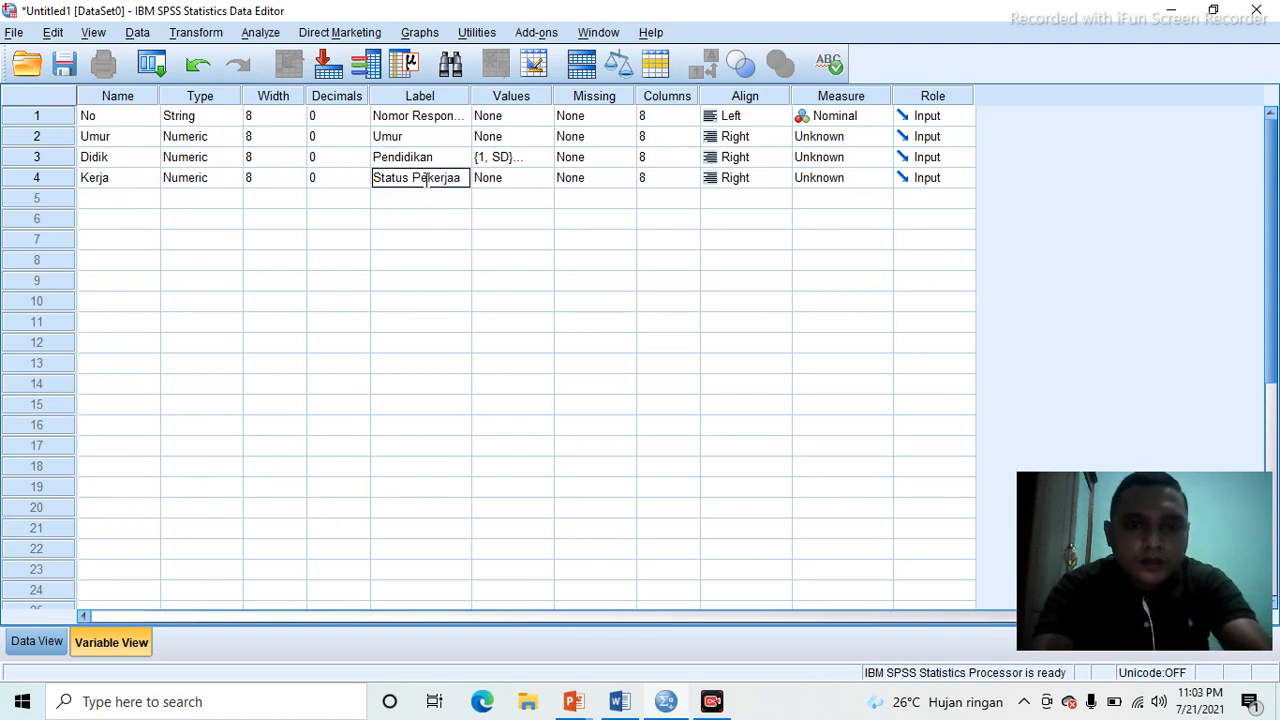
text(n Ibu)
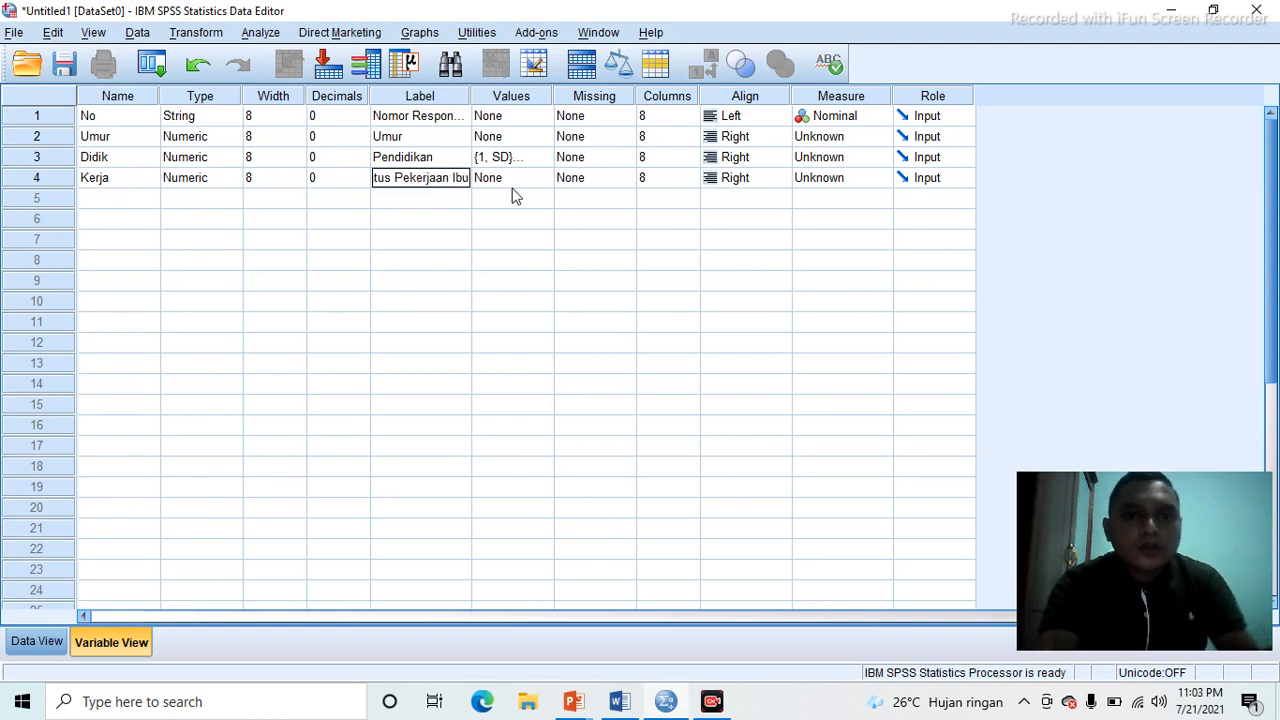
- Check the employment answer codes in the Word document LATIHAN ENTRY DATA and, back in SPSS, add the value label 0 = Bekerja to Kerja
click(535, 178)
click(545, 177)
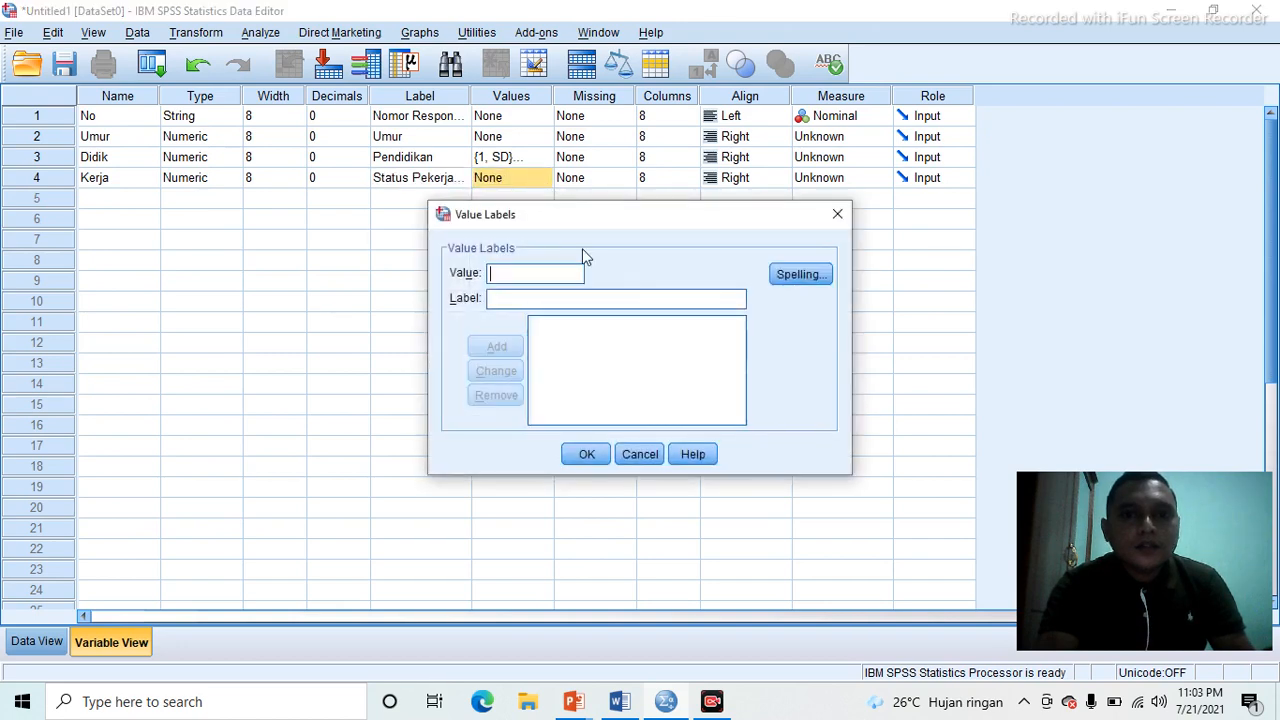
mouse_move(620, 700)
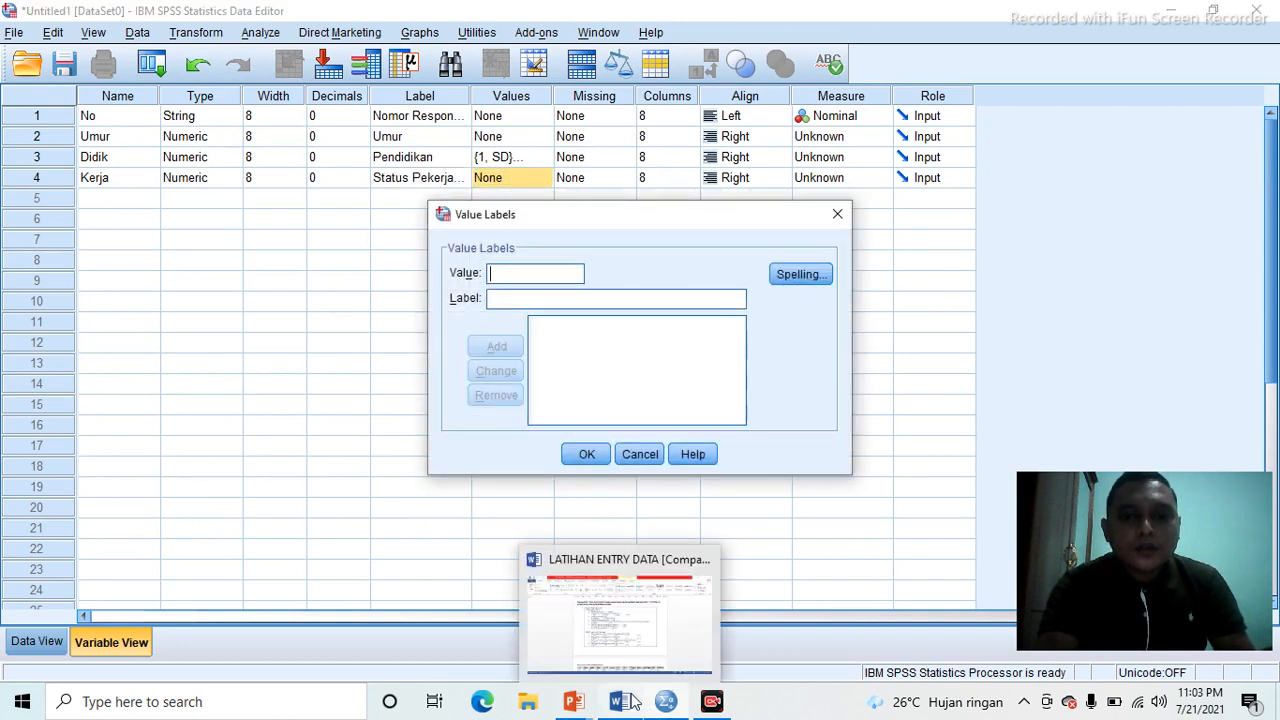
click(623, 645)
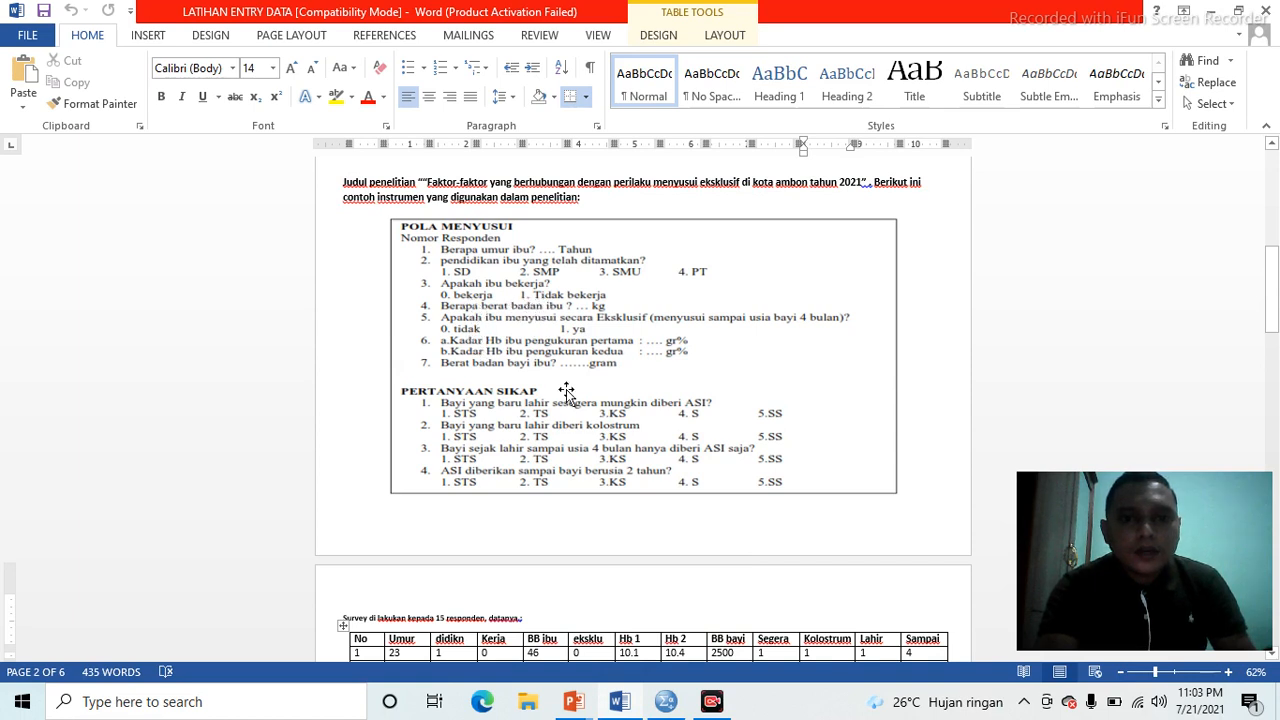
click(665, 702)
text(0)
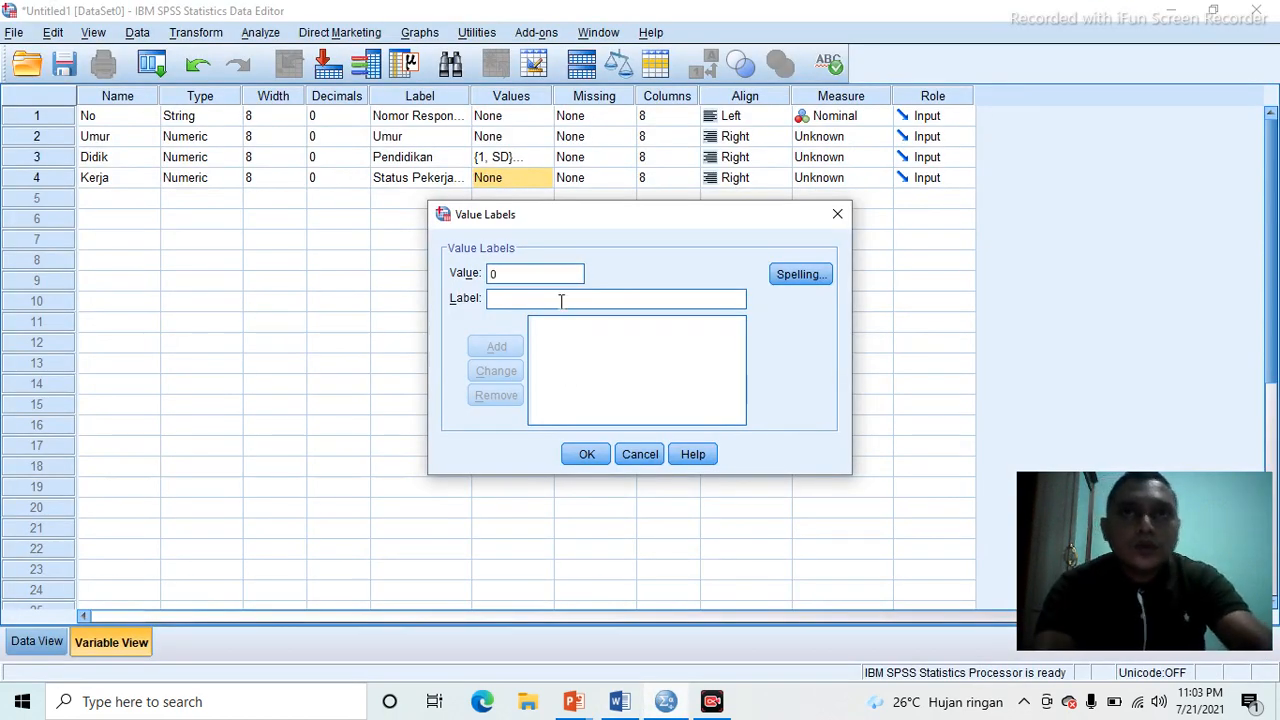
text(t)
key(BackSpace)
text(Bekerja)
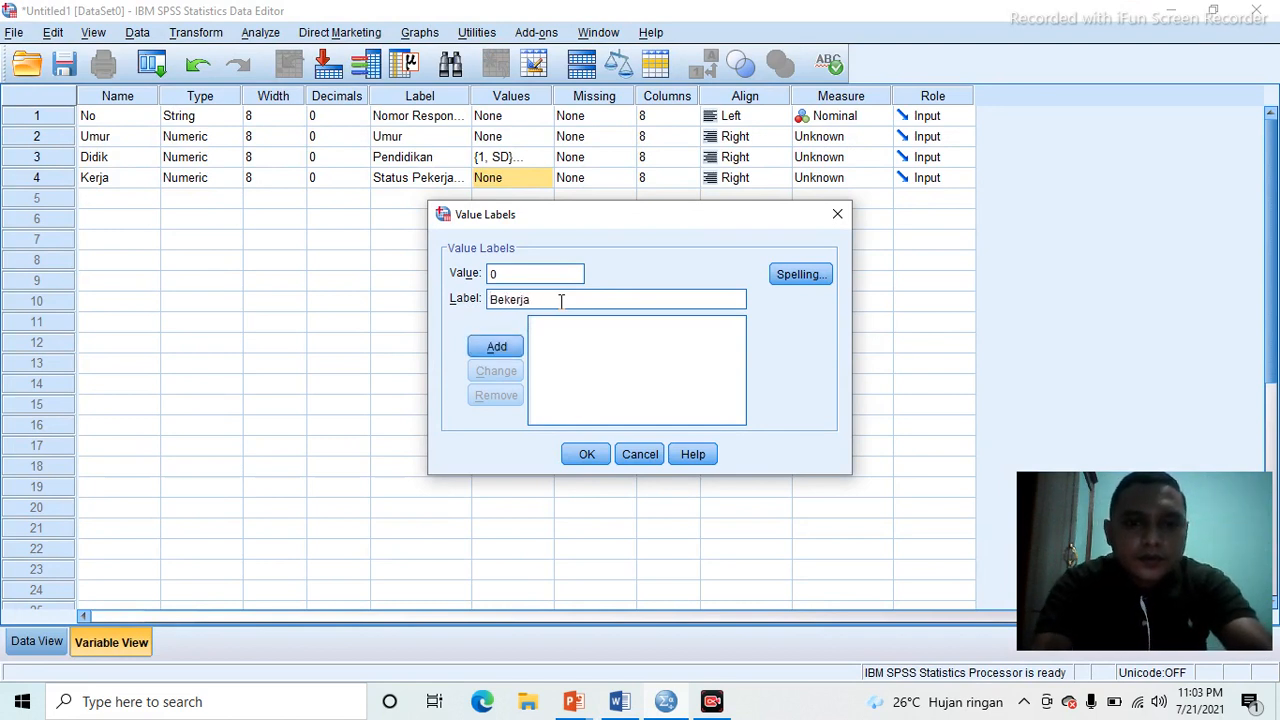
click(500, 346)
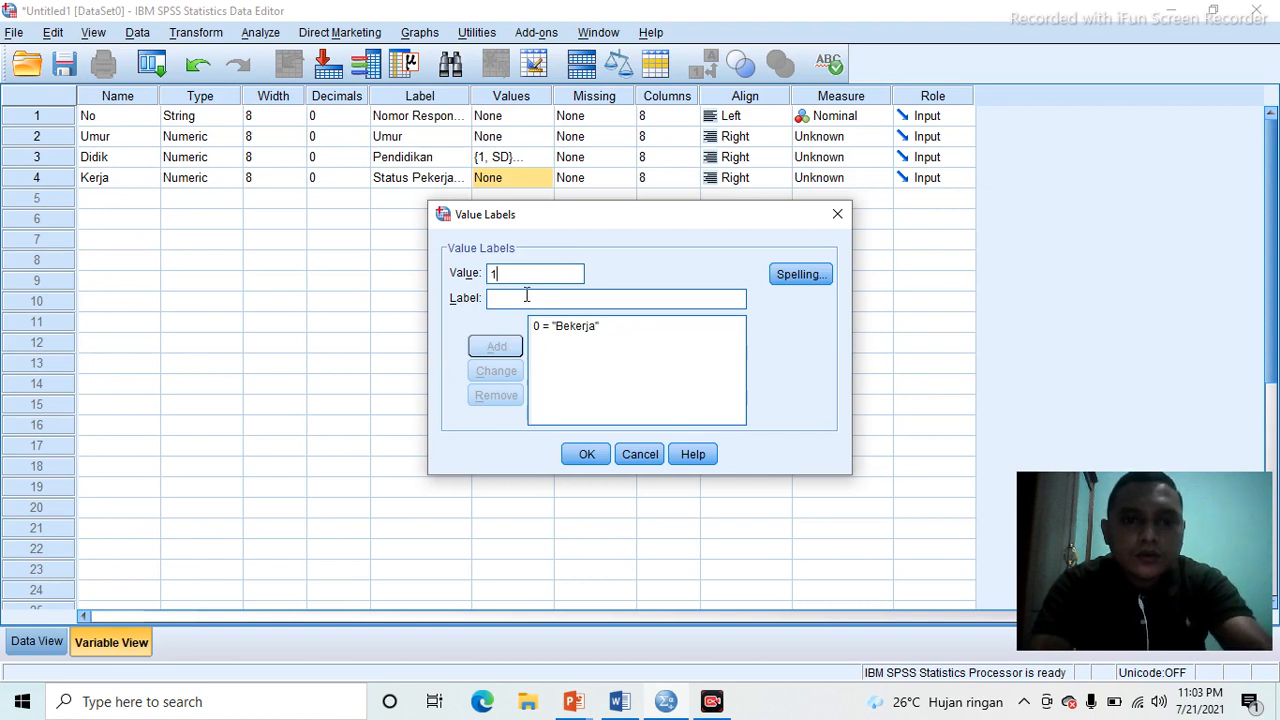
- Add the value label 1 = Tidak bekerja to Kerja and apply its value labels
click(526, 296)
text(tidak)
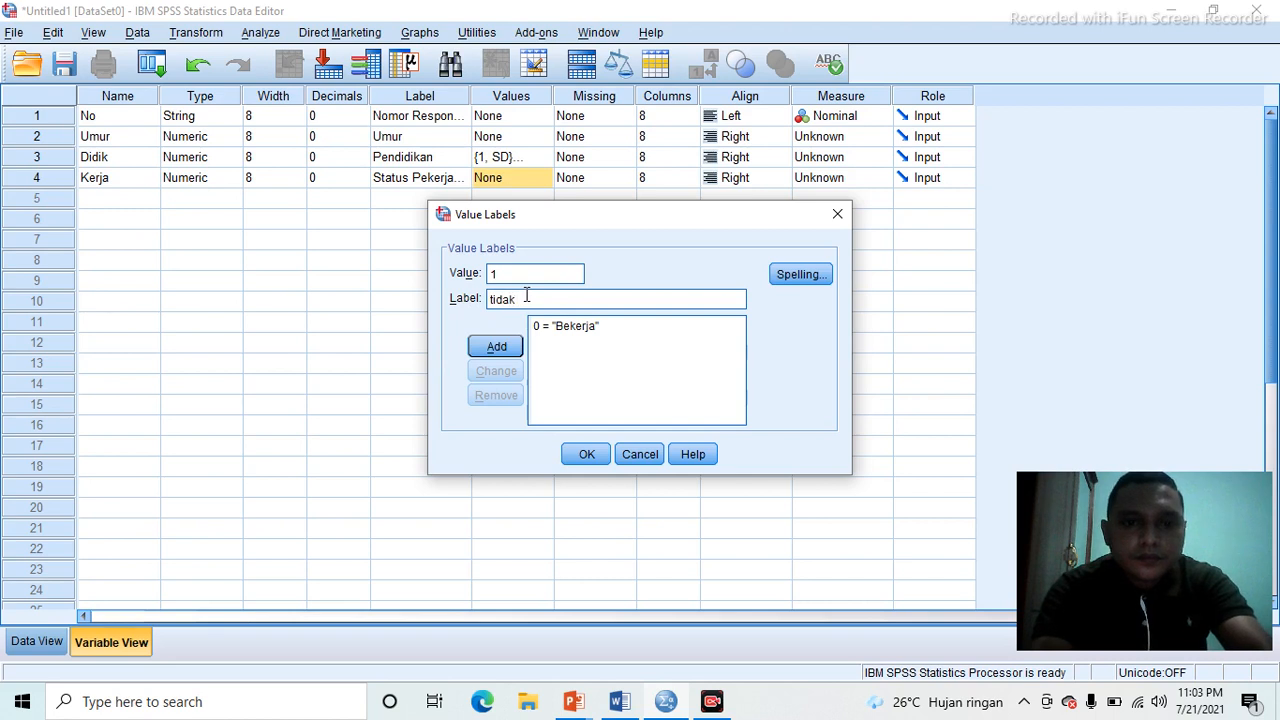
key(BackSpace)
key(BackSpace)
key(BackSpace)
key(BackSpace)
key(BackSpace)
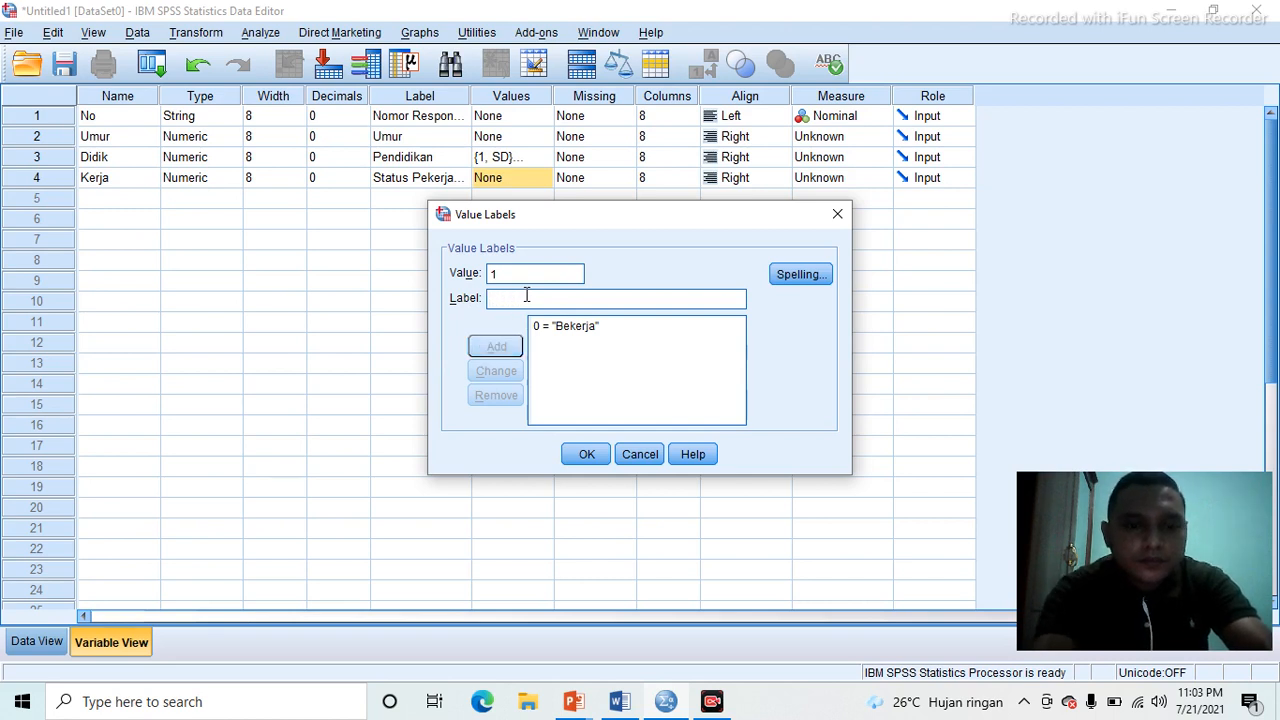
text(Tid)
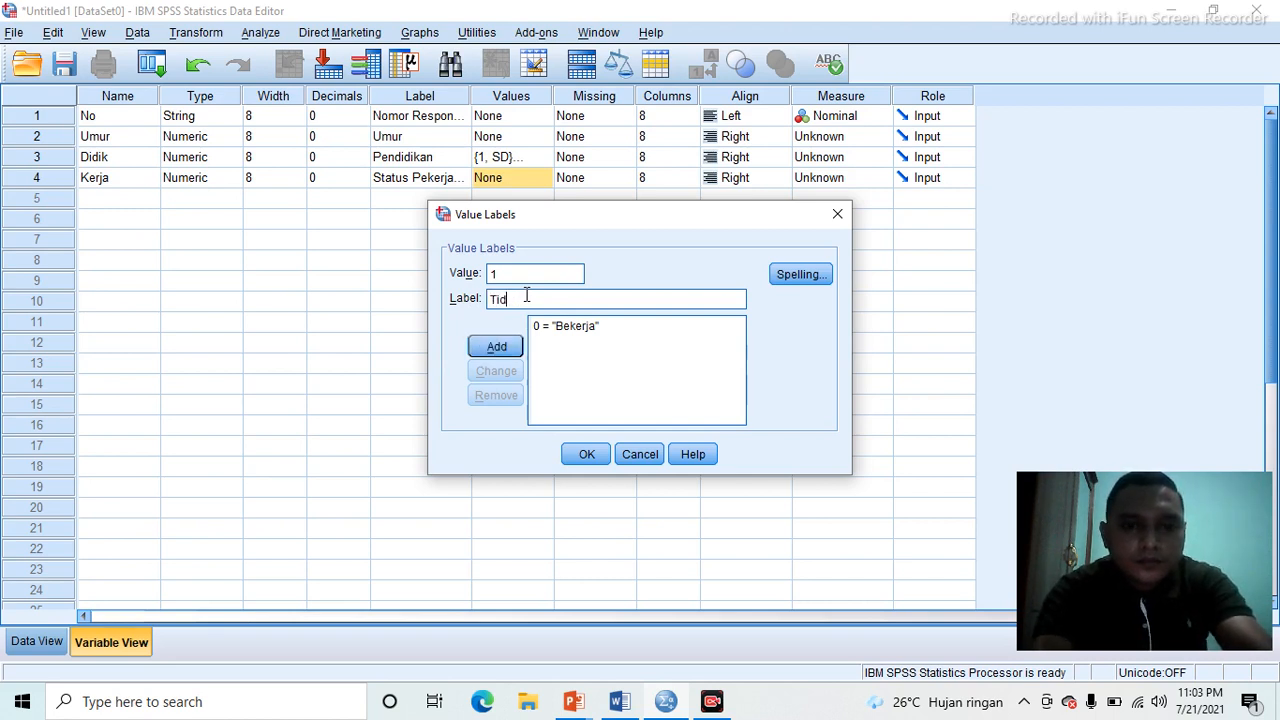
text(ak Beker)
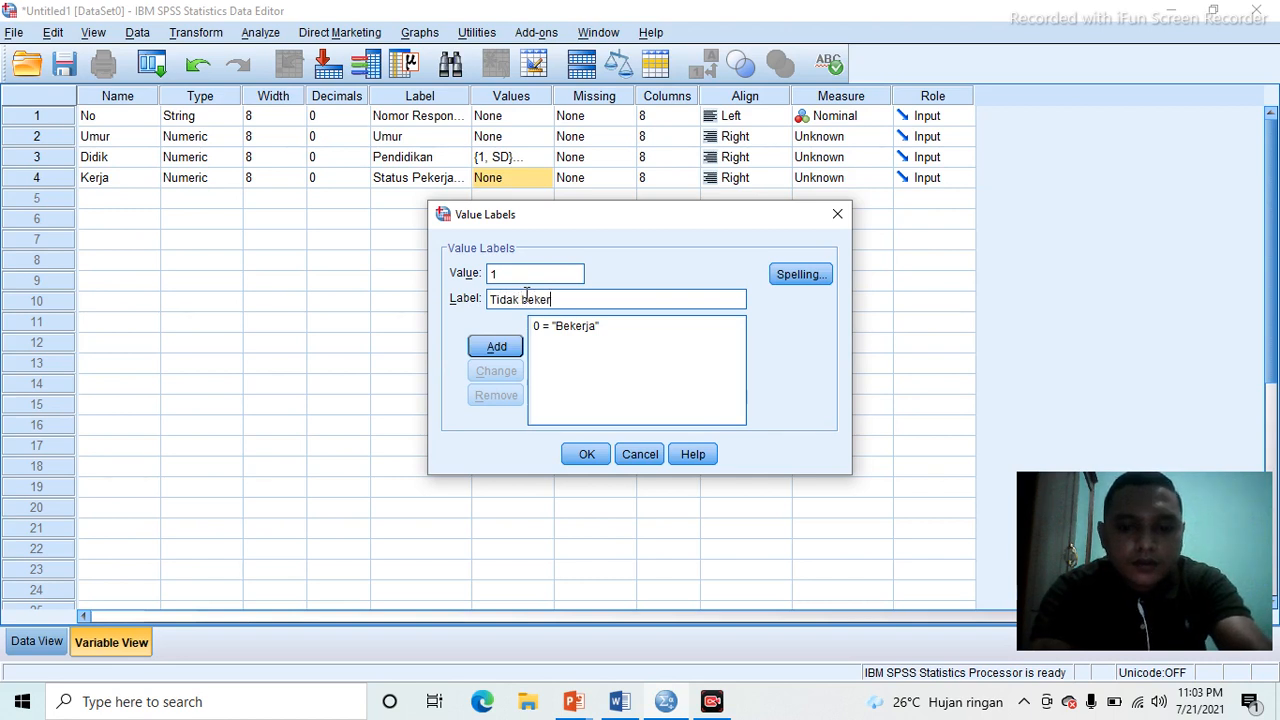
text(ja)
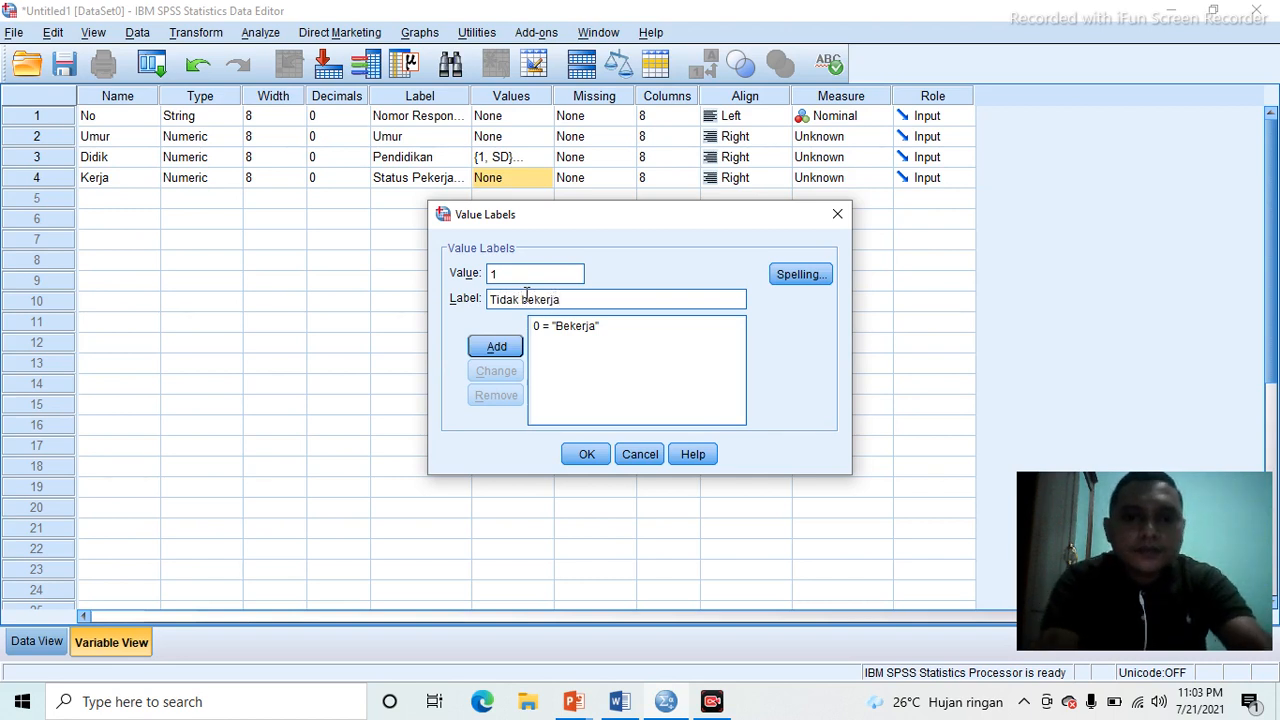
click(503, 346)
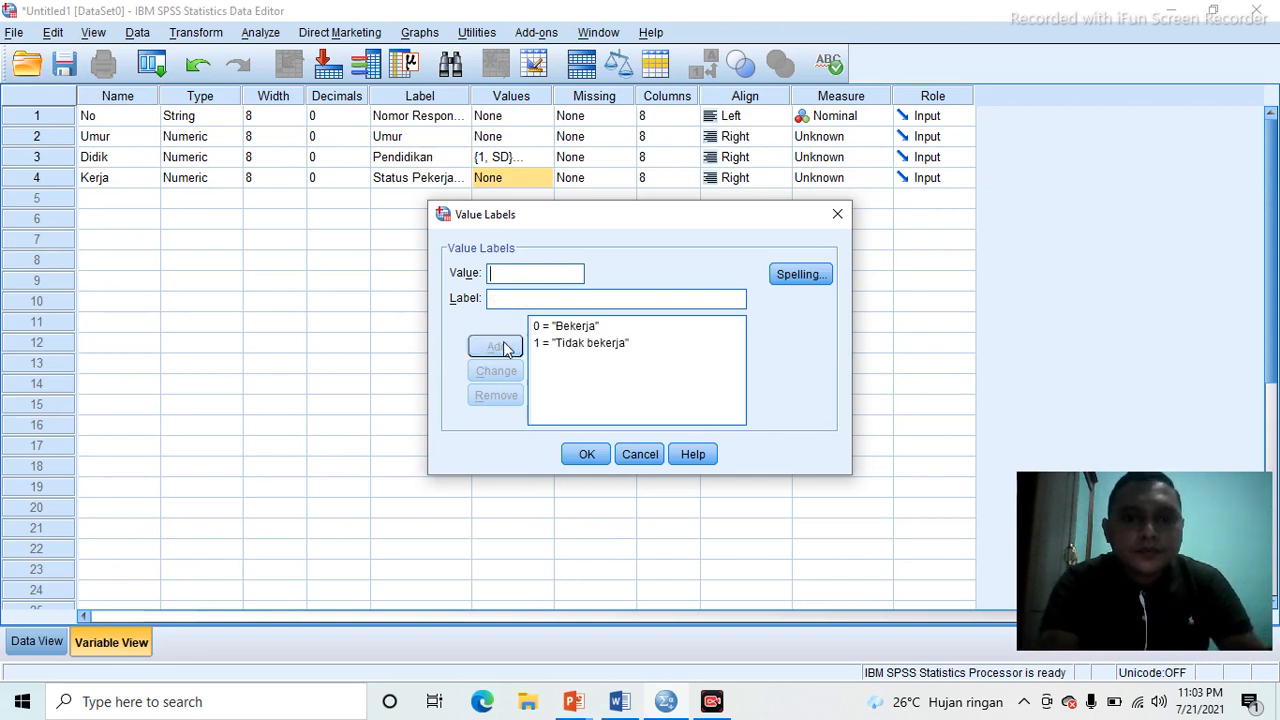
click(584, 455)
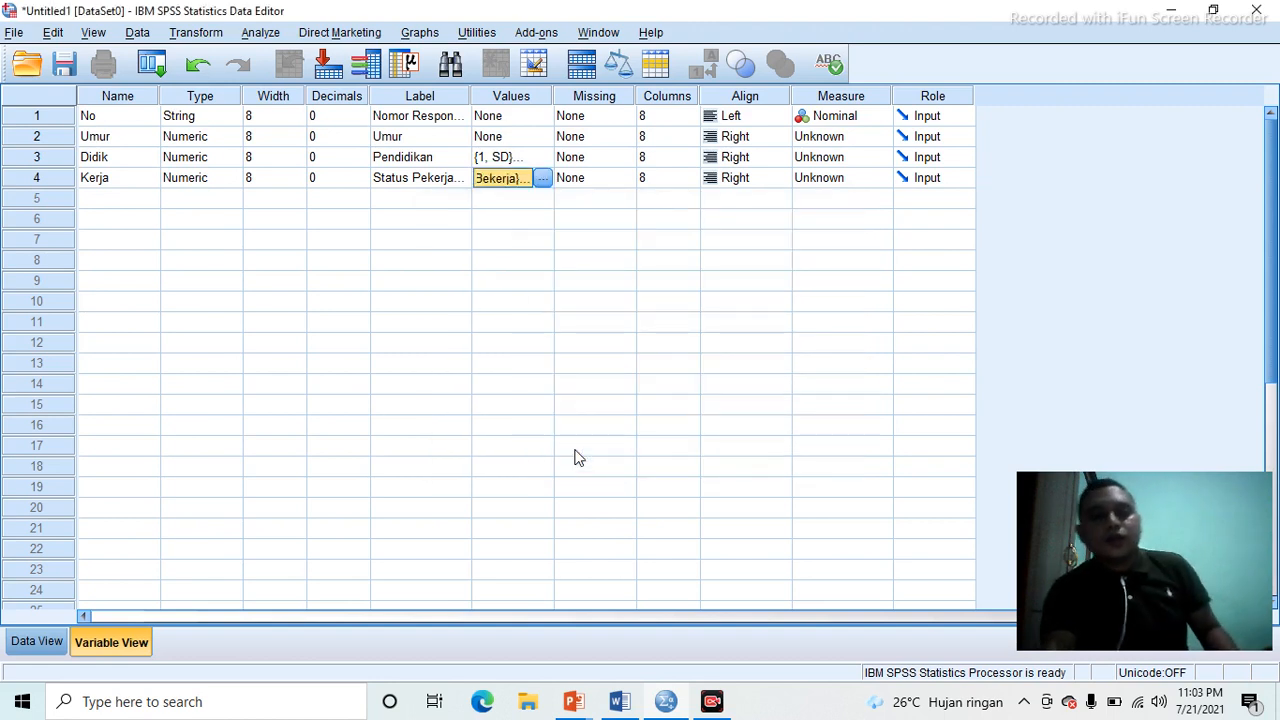
- Define the fifth variable with the name BBibu and set its decimals to 0
click(140, 204)
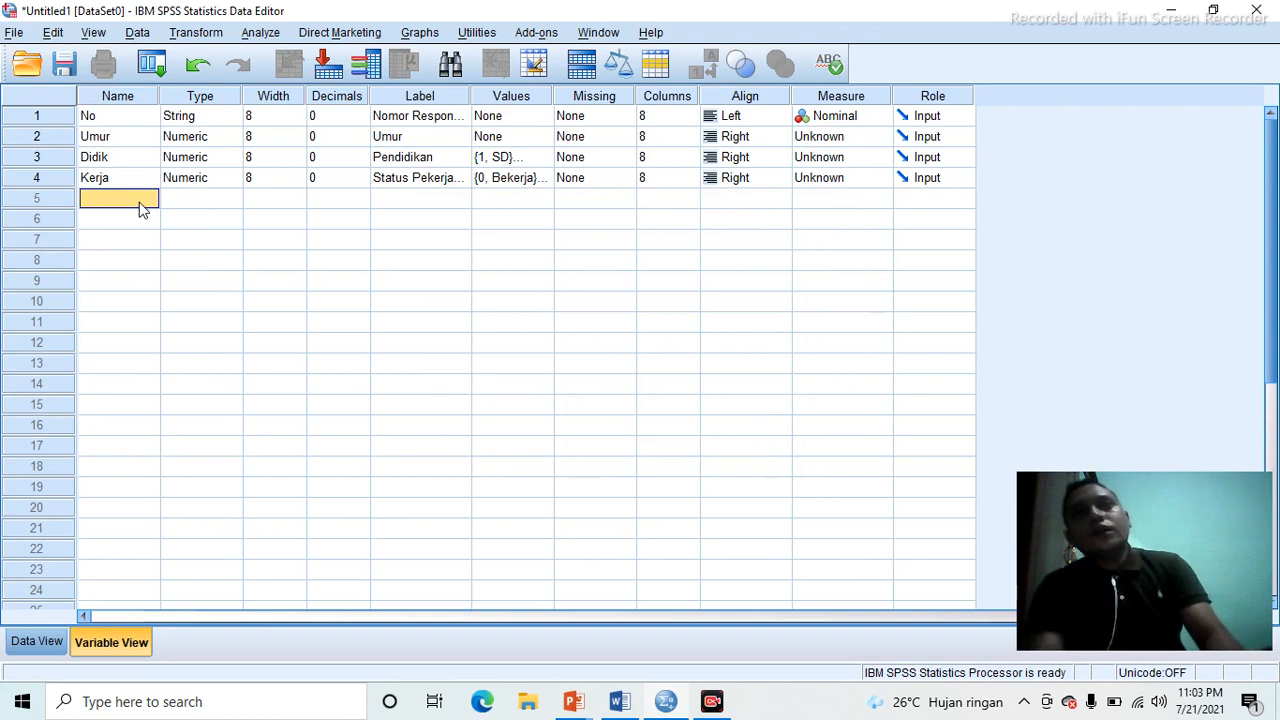
text(BBibu)
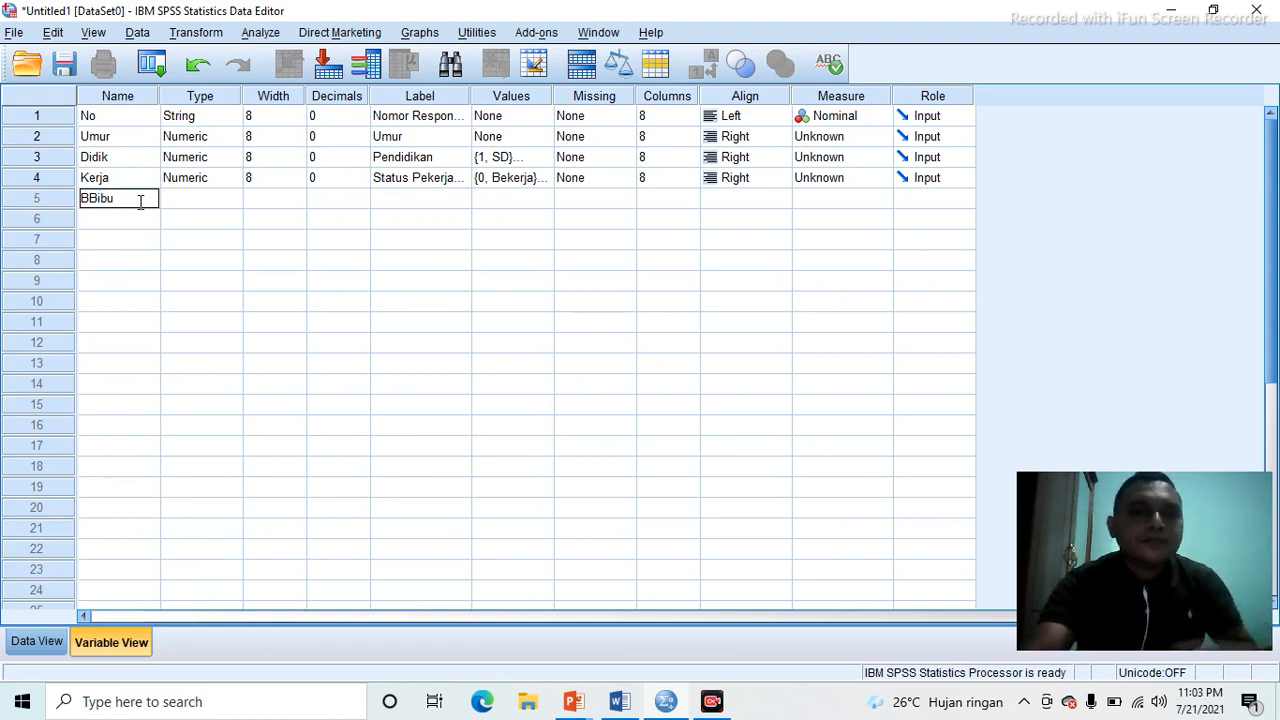
key(Return)
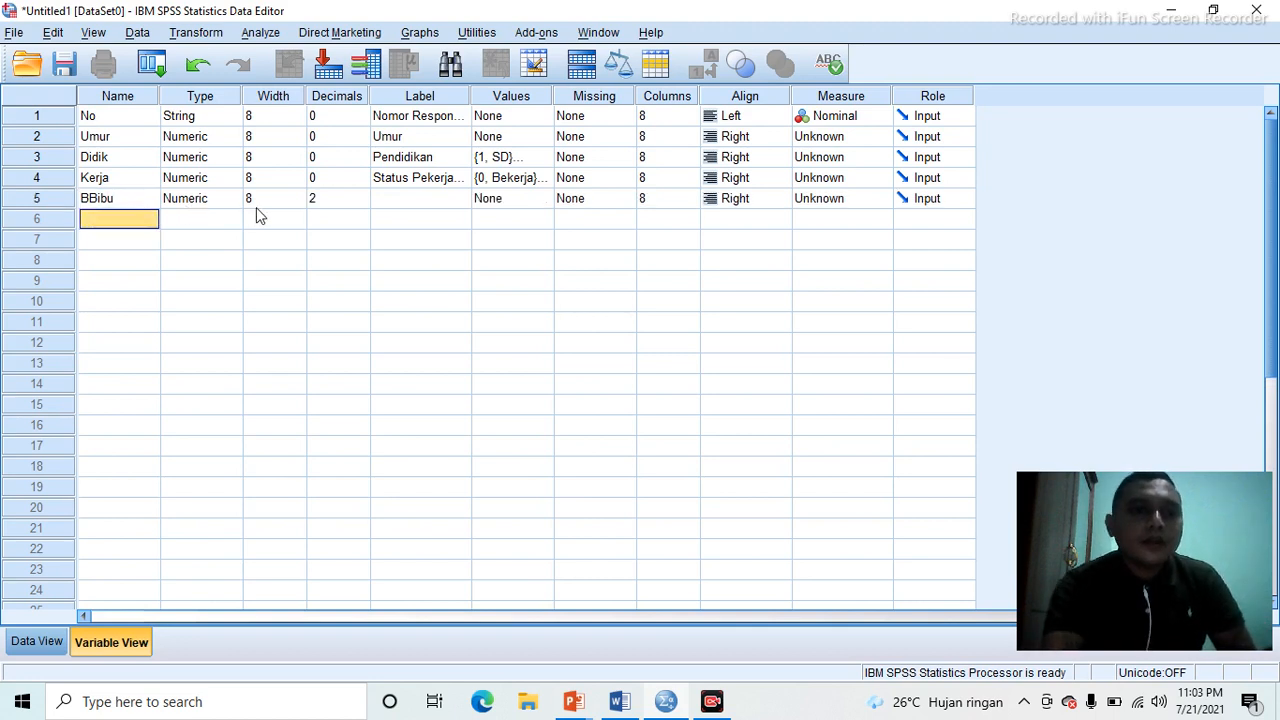
click(317, 199)
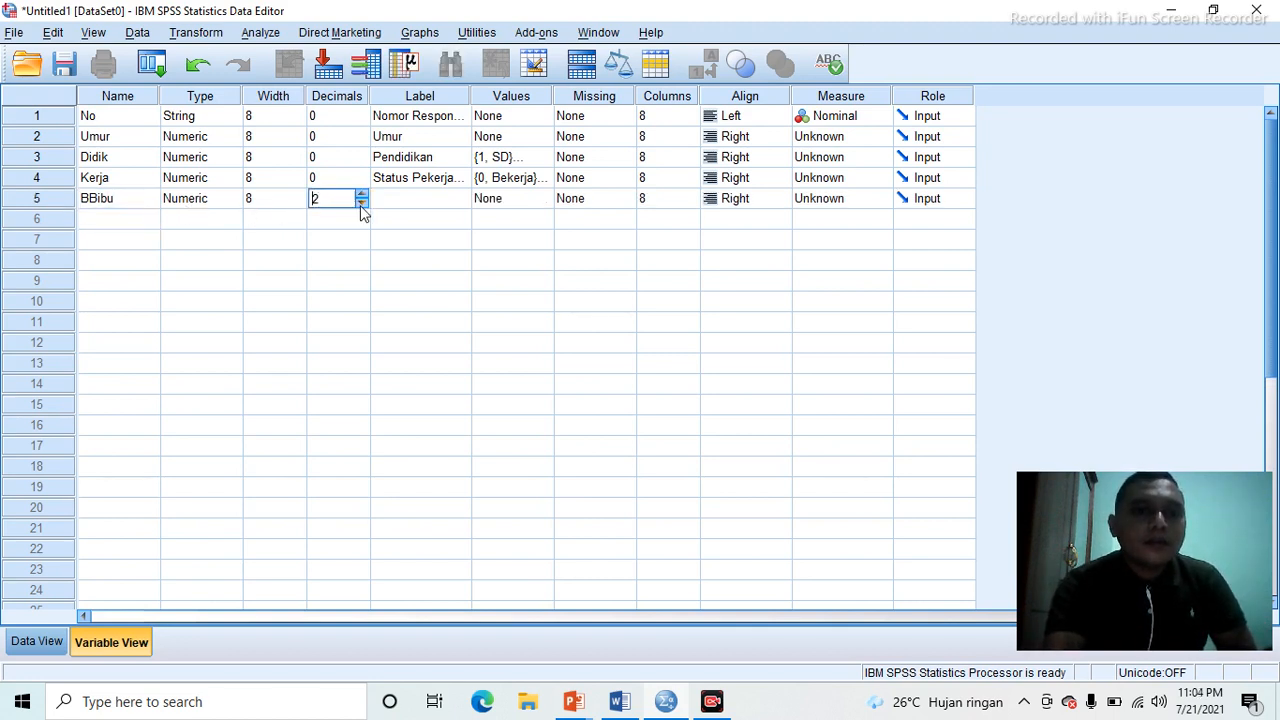
click(360, 205)
click(360, 205)
- Give the BBibu variable the label Berat Badan Ibu
click(408, 201)
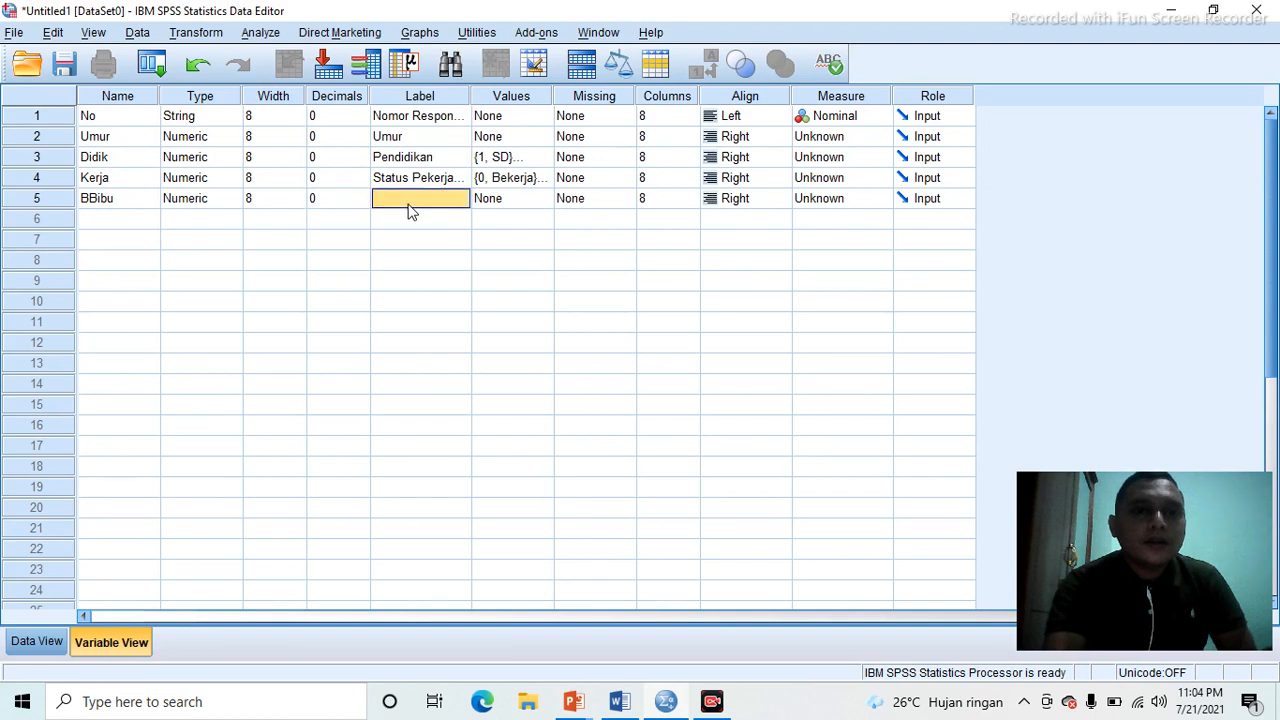
text(Be)
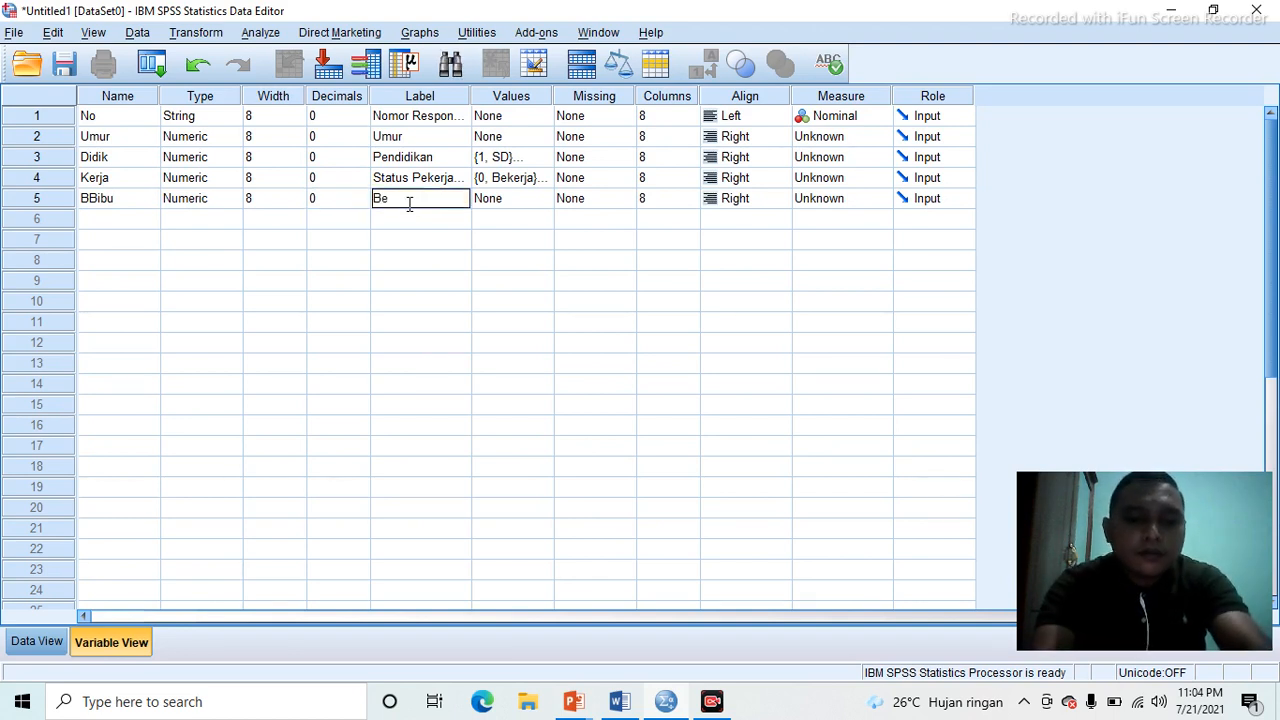
text(rat Dada)
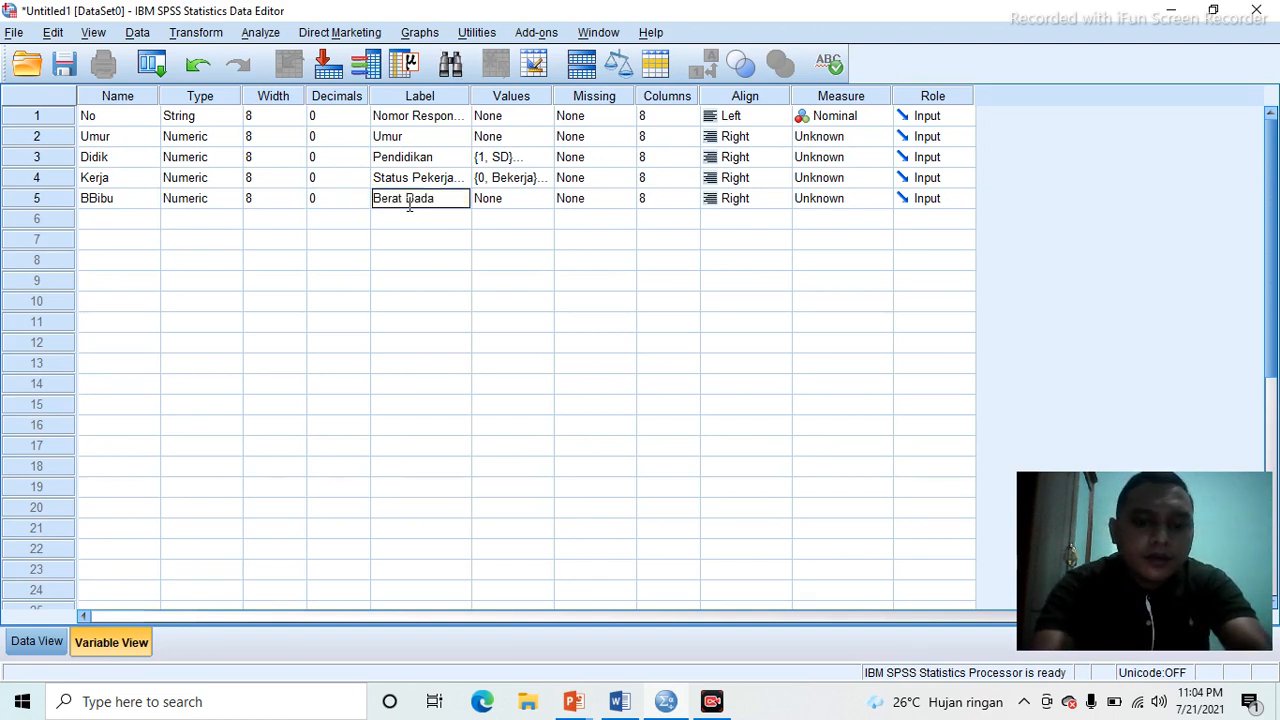
key(BackSpace)
key(BackSpace)
key(BackSpace)
key(BackSpace)
text(Badan)
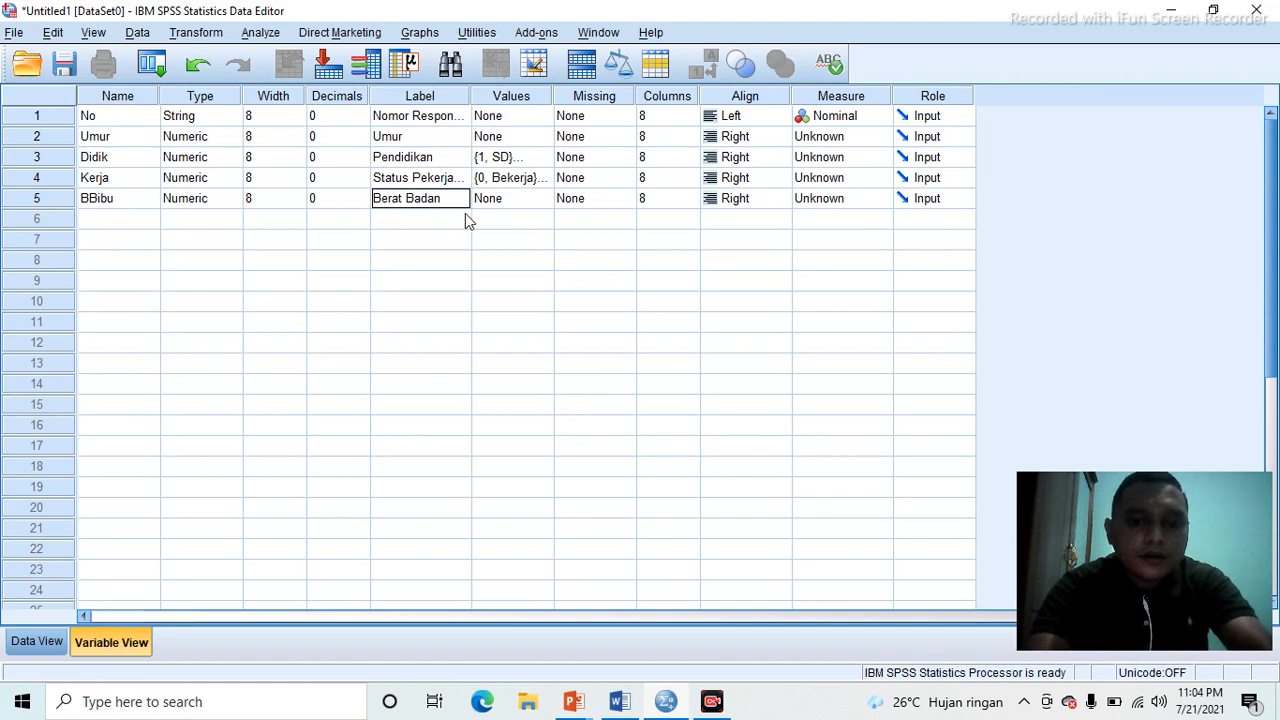
text( Ibu)
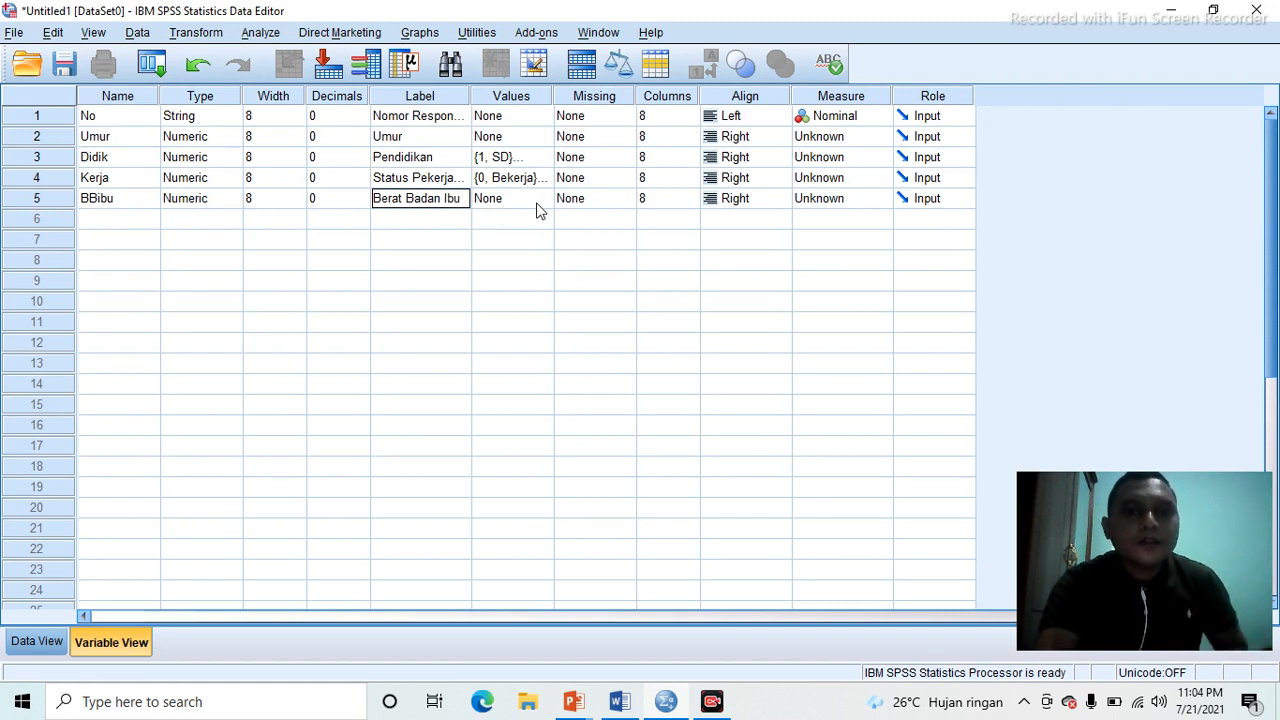
click(536, 200)
click(544, 198)
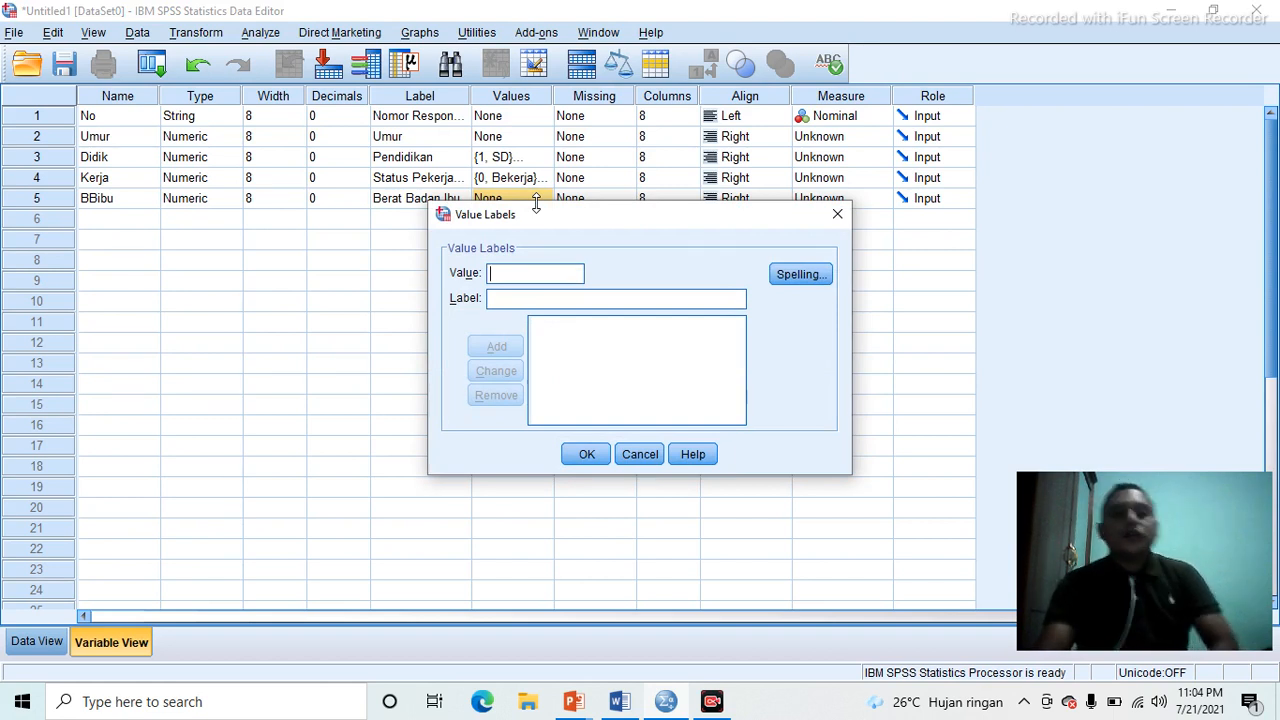
click(836, 216)
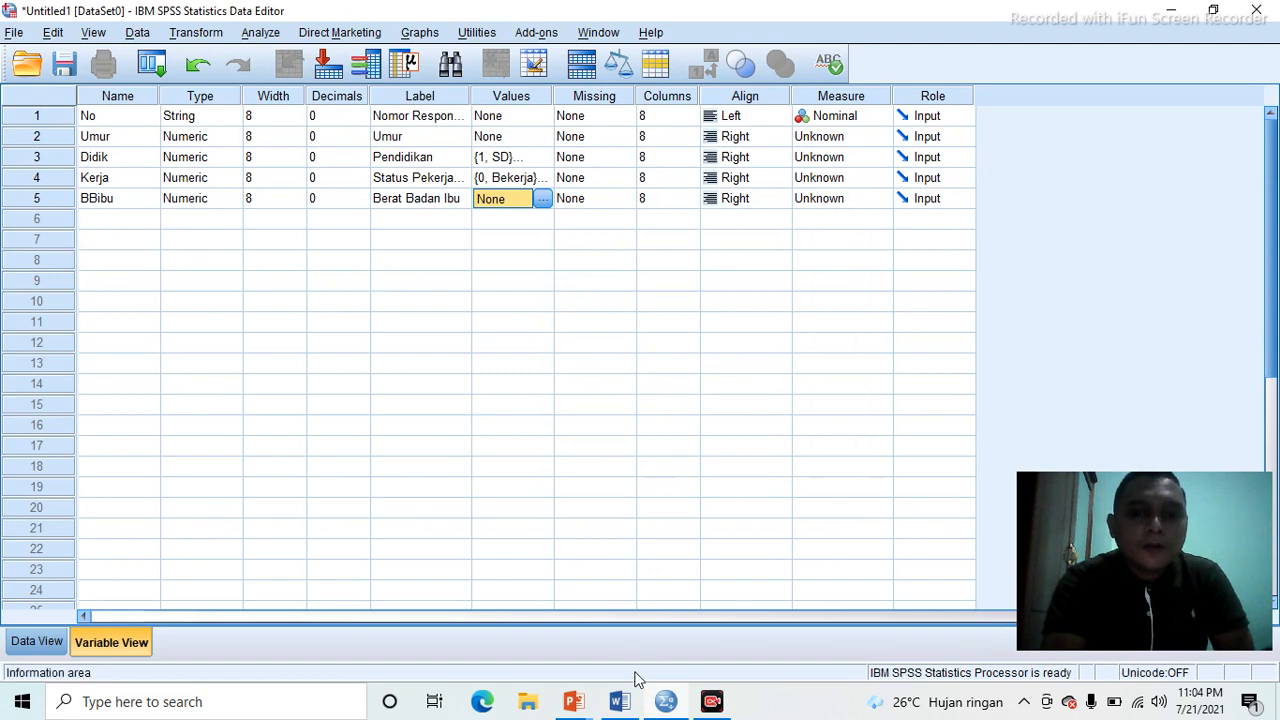
- Check the next question in the Word document LATIHAN ENTRY DATA and, back in SPSS, define the sixth variable as Eksklu with 0 decimals
click(622, 700)
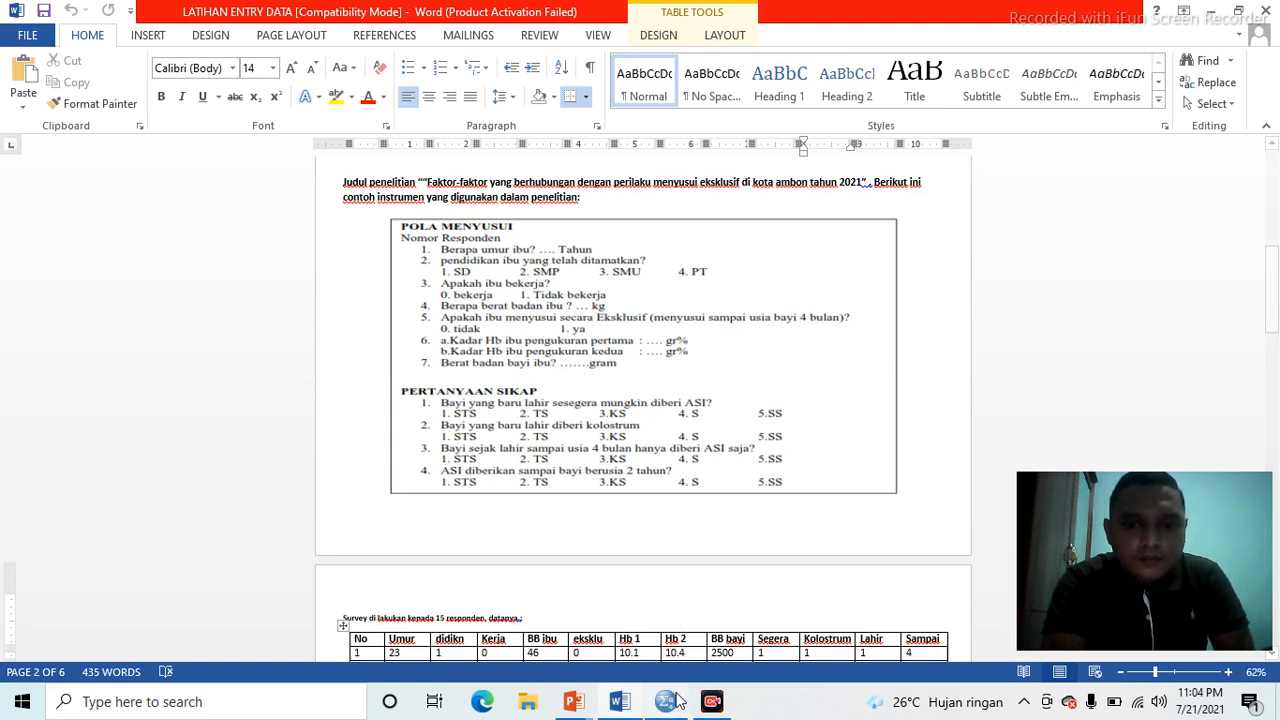
click(675, 704)
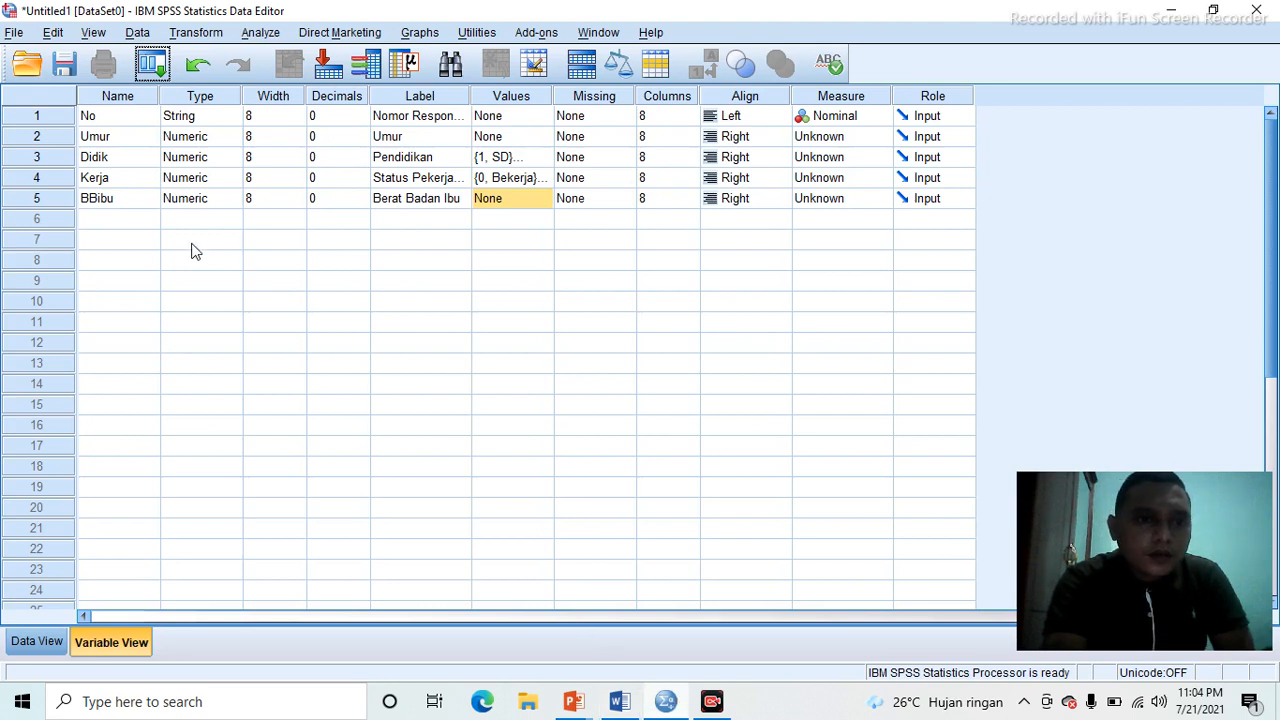
click(142, 208)
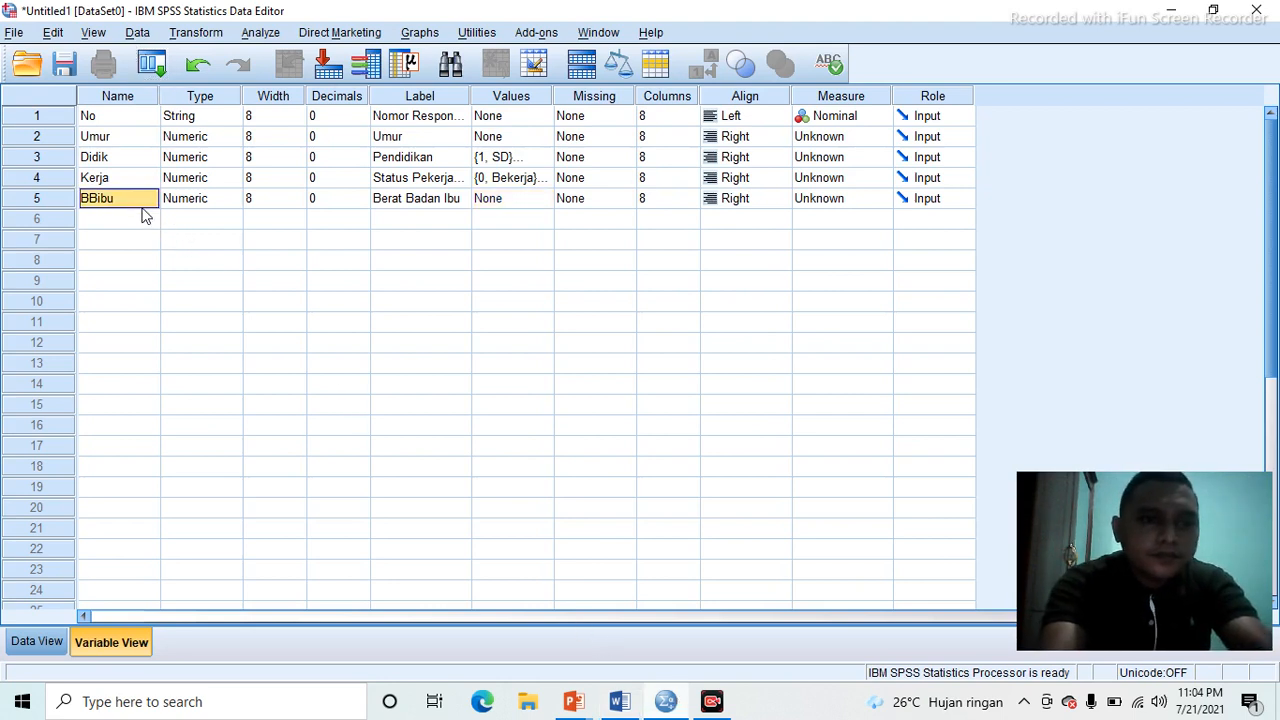
click(146, 226)
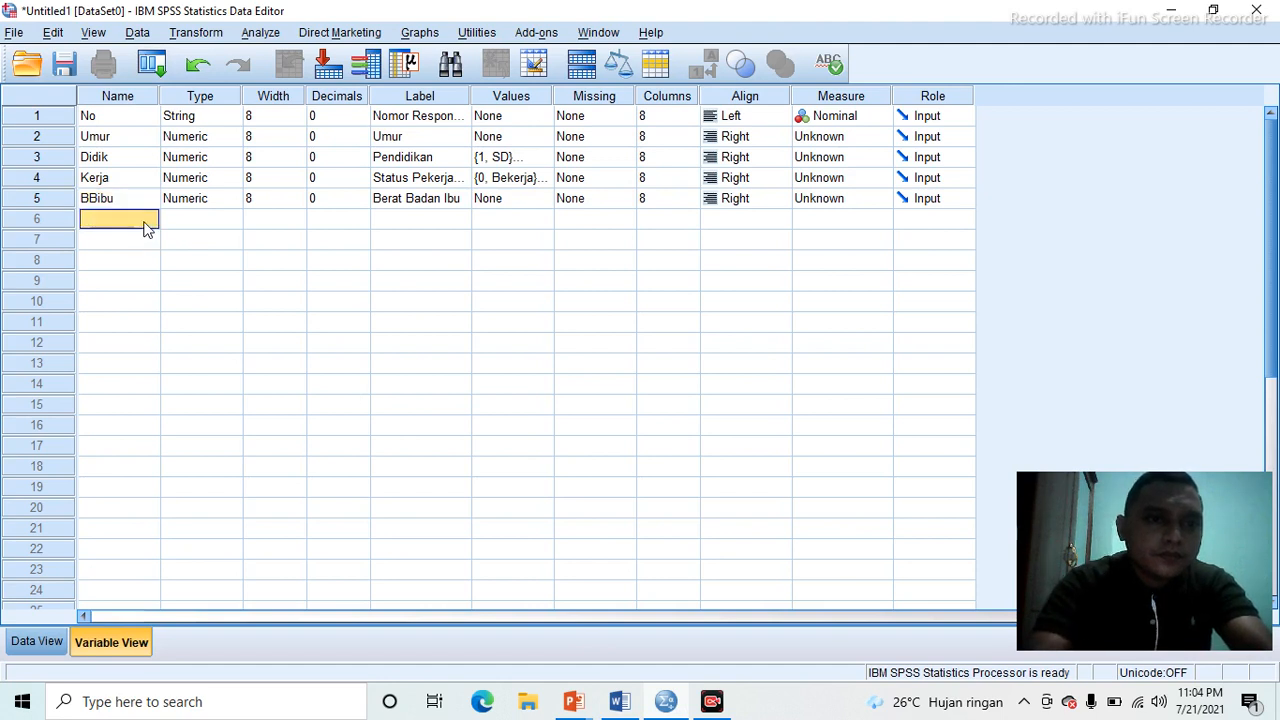
text(Eks)
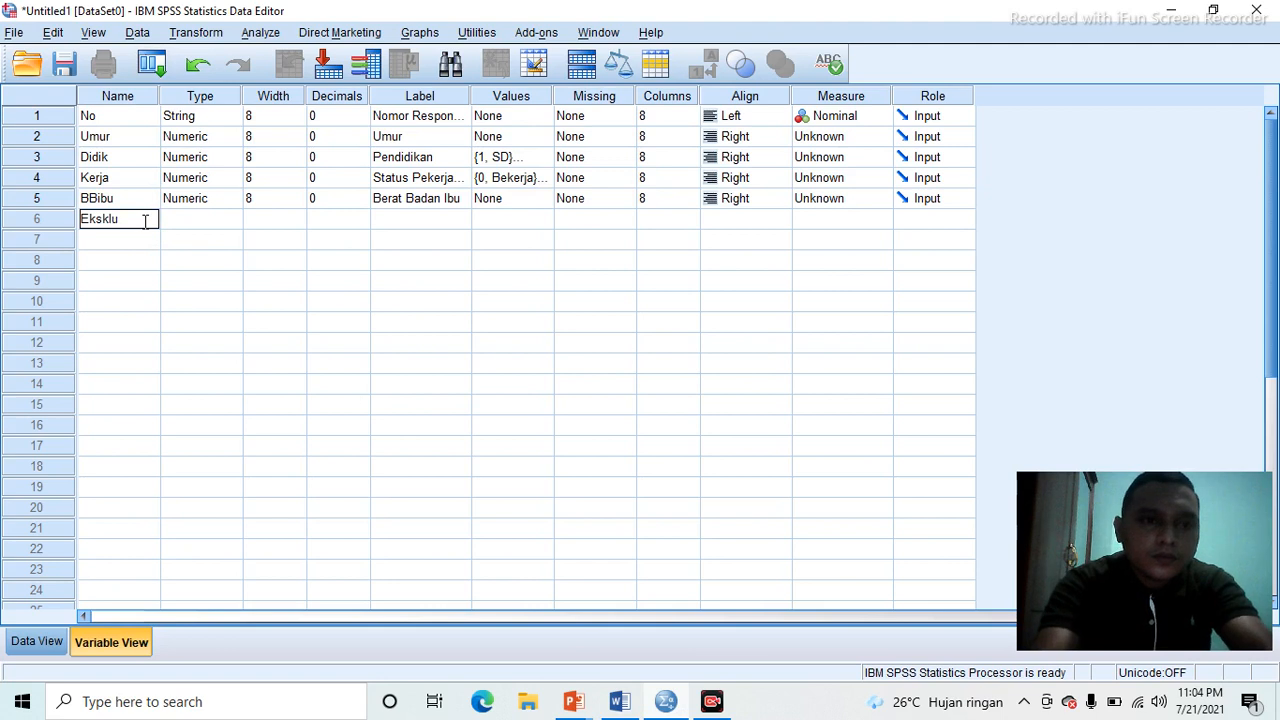
text(klu)
key(Tab)
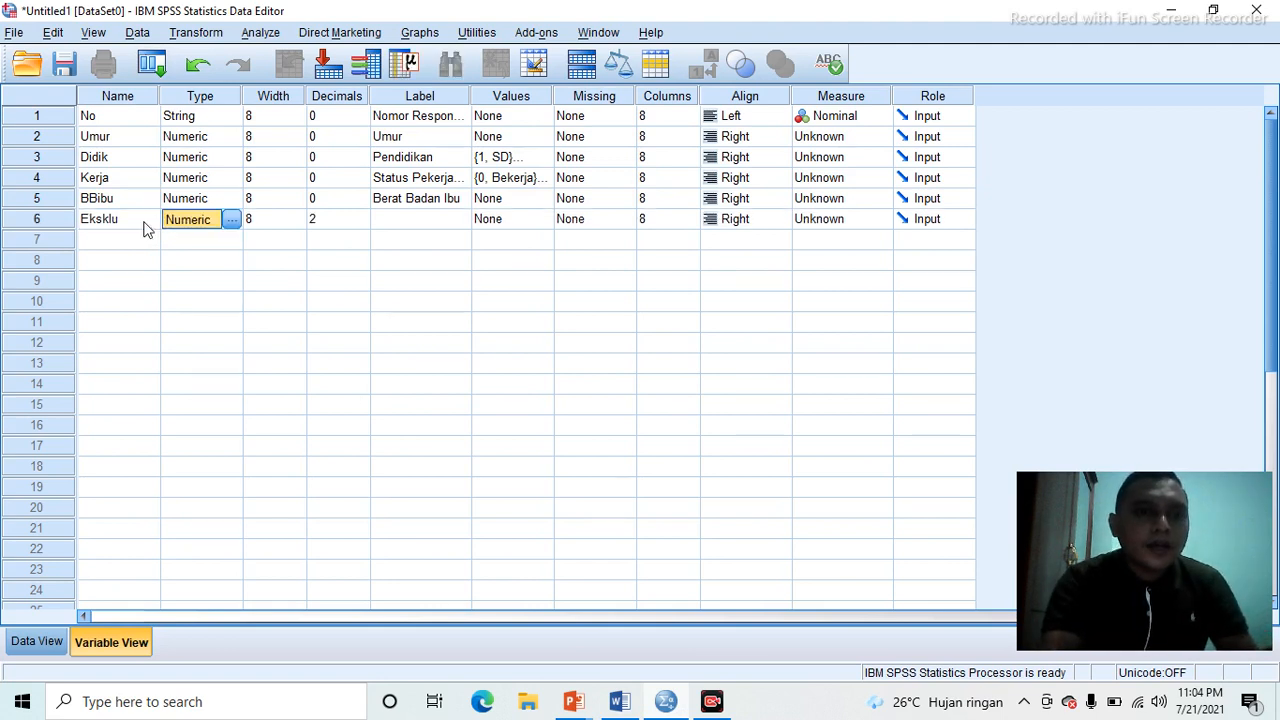
key(Tab)
key(Tab)
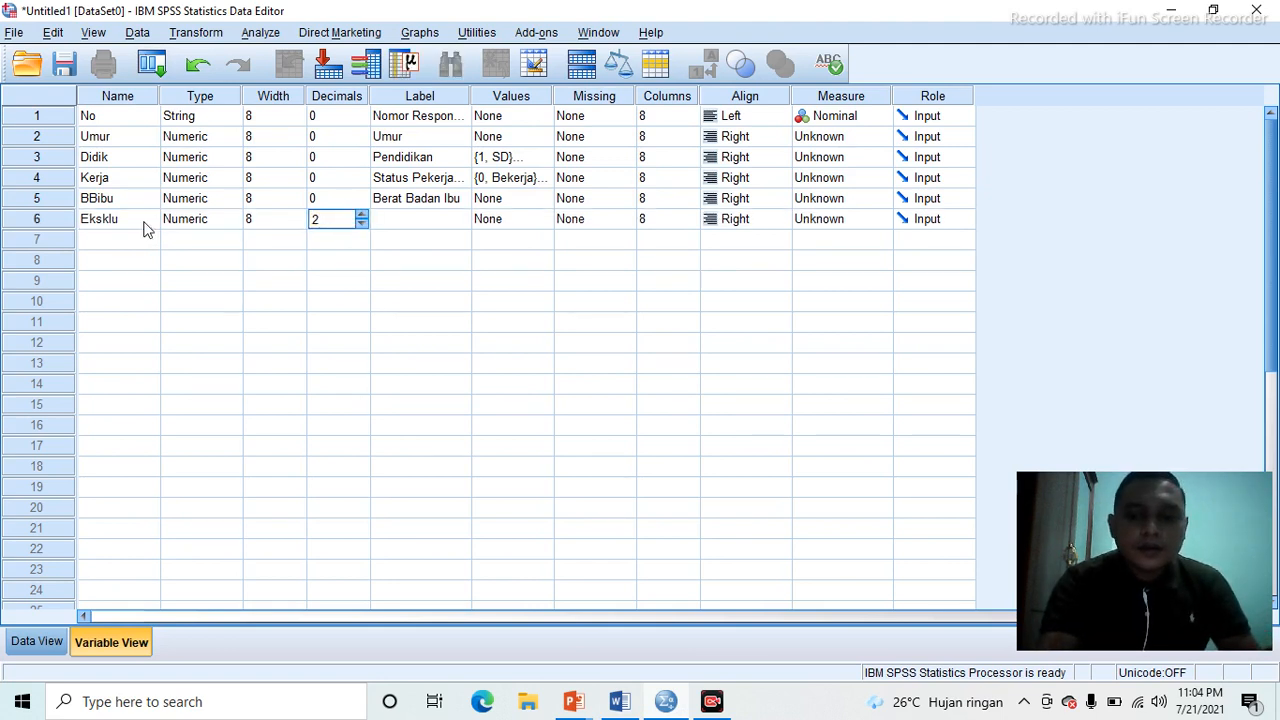
key(Down)
key(Up)
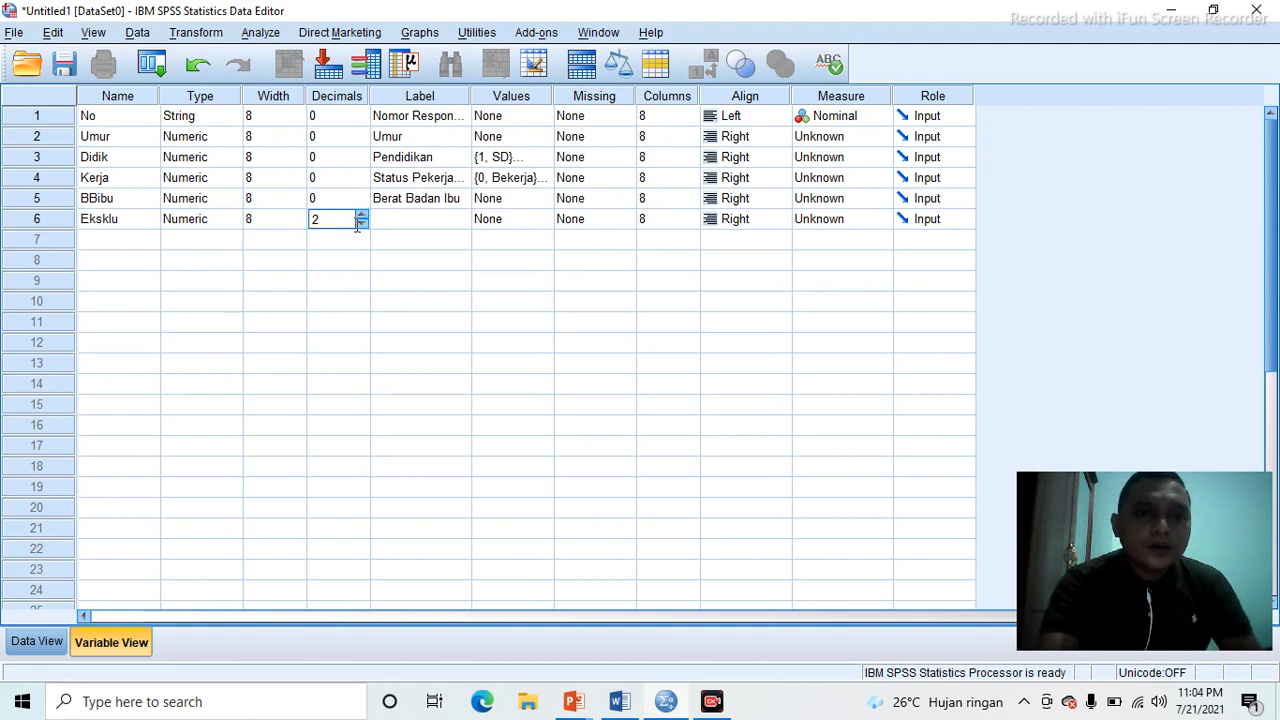
- Give the Eksklu variable the label Status Menyusui Eklusive
click(420, 226)
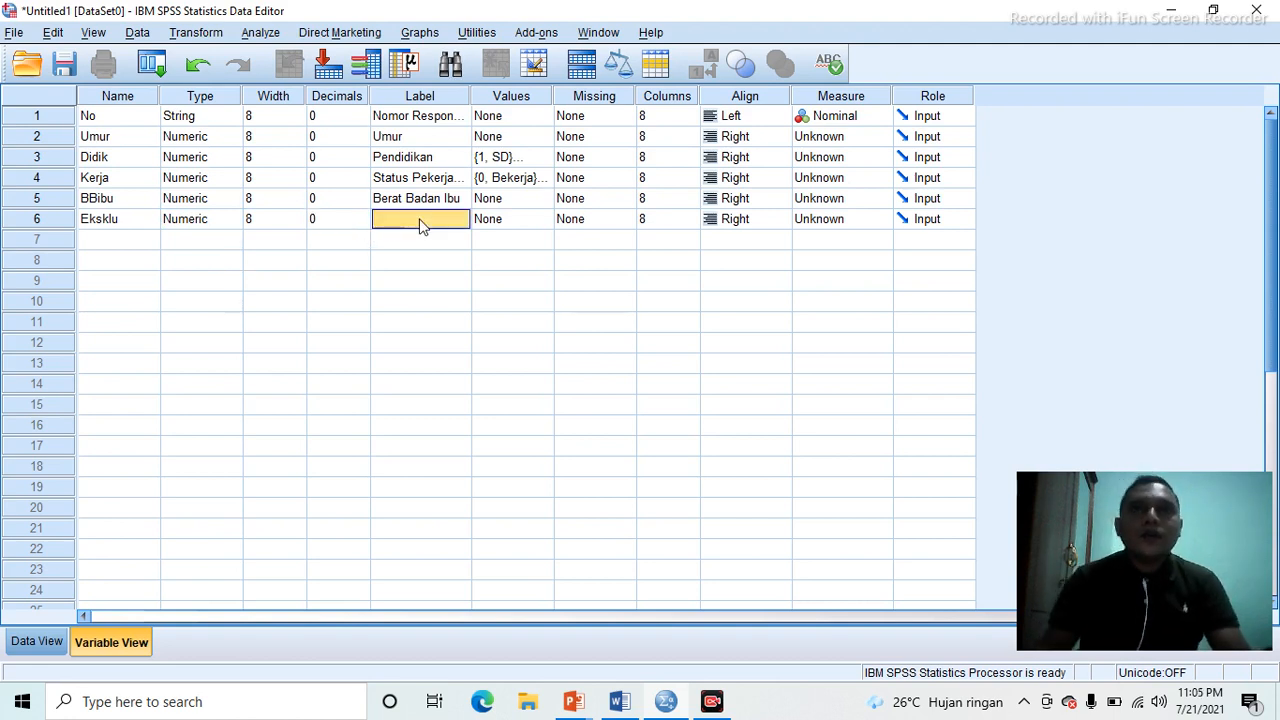
text(S)
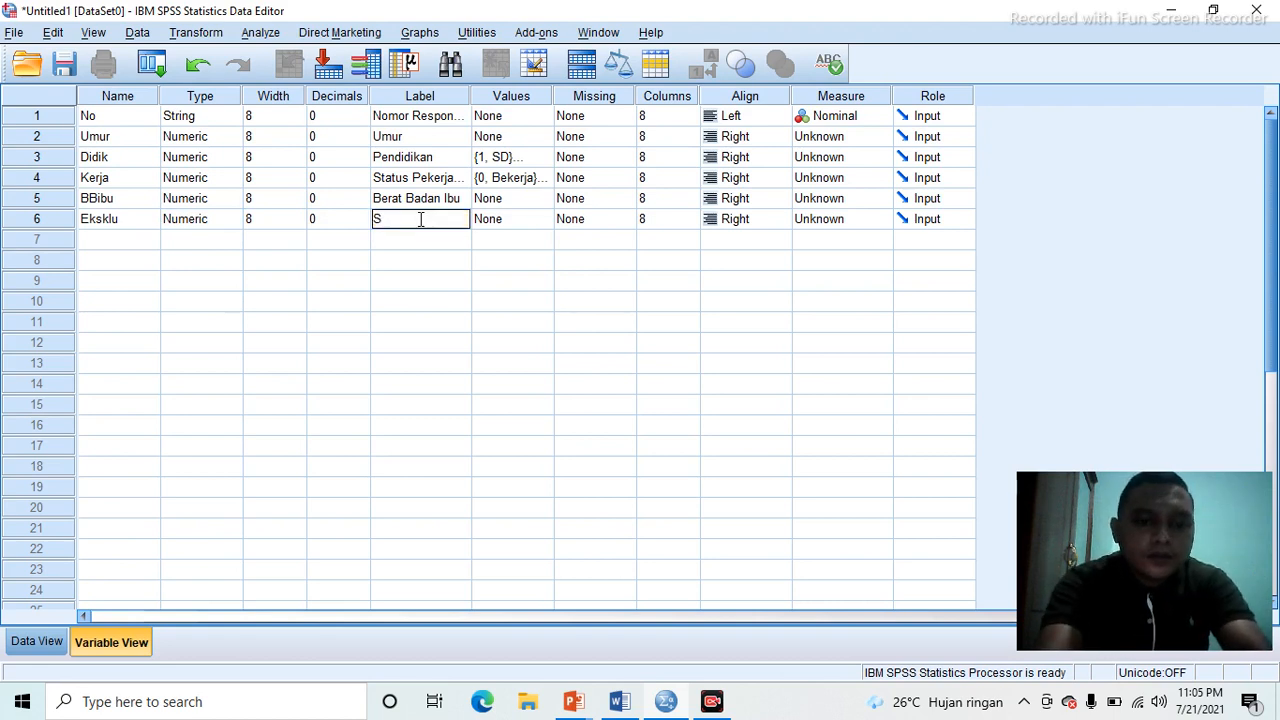
text(tatus )
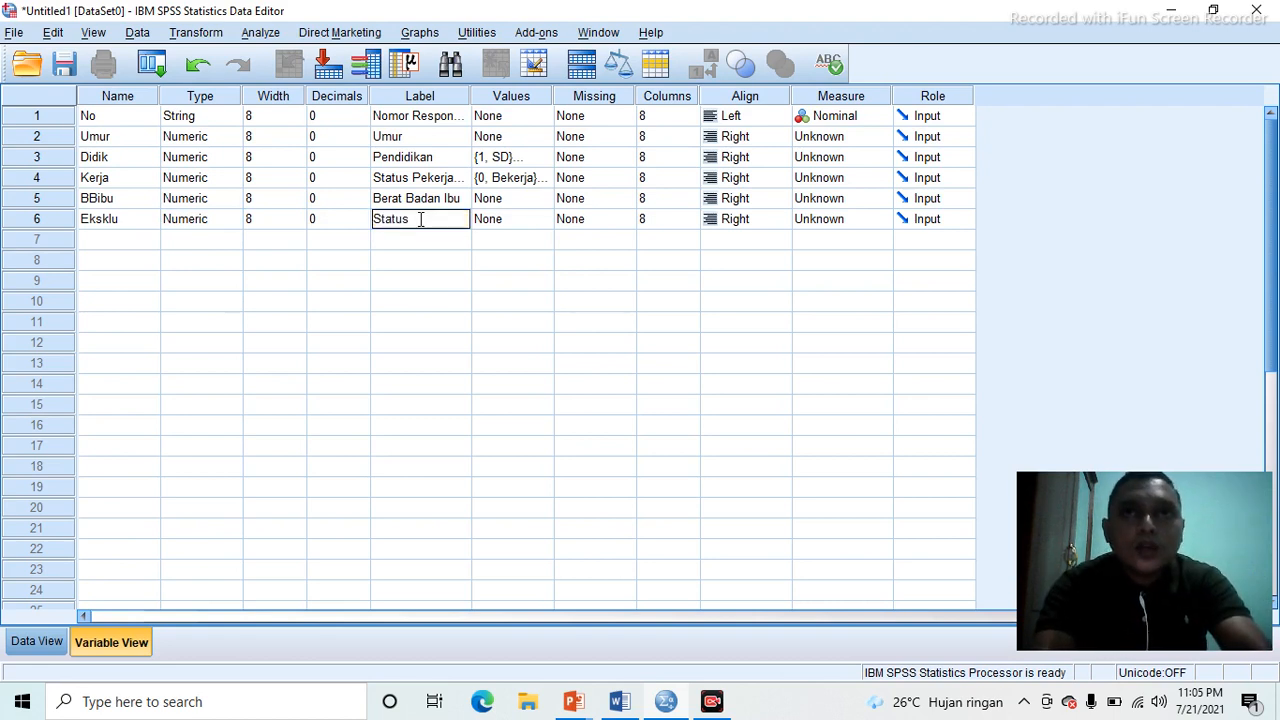
text(Meny)
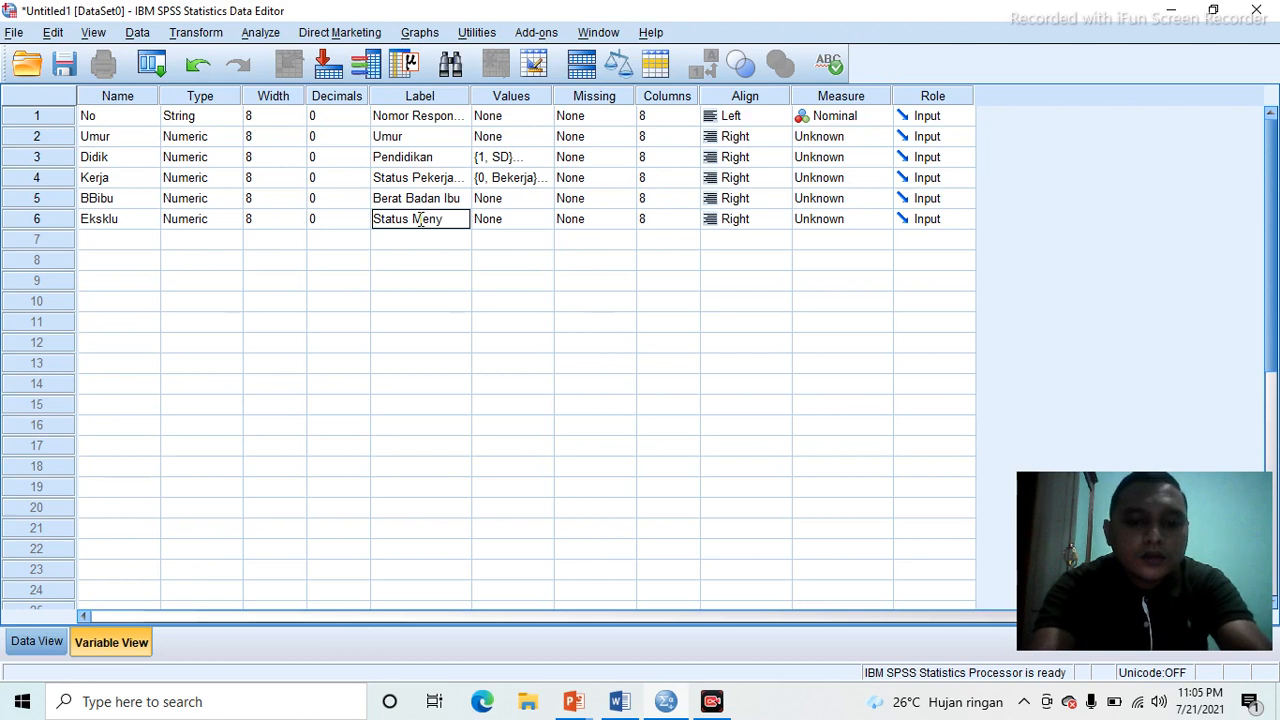
text(usui Eklusi)
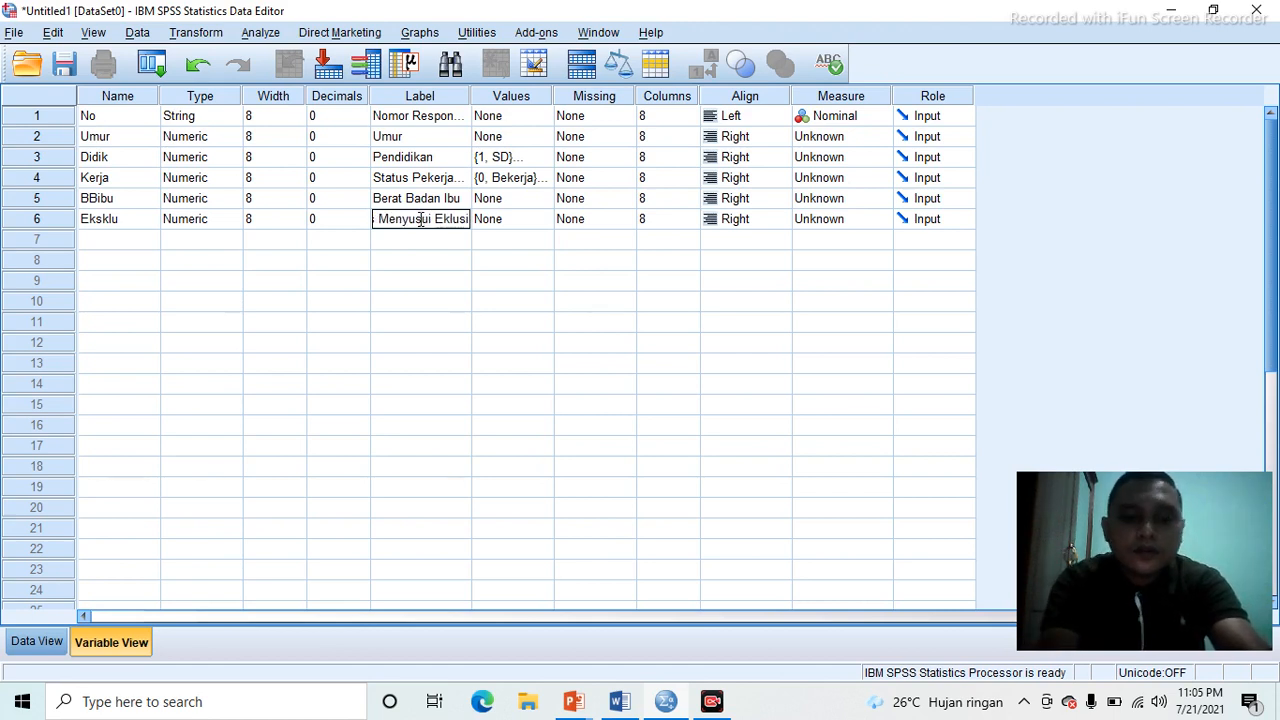
text(ve)
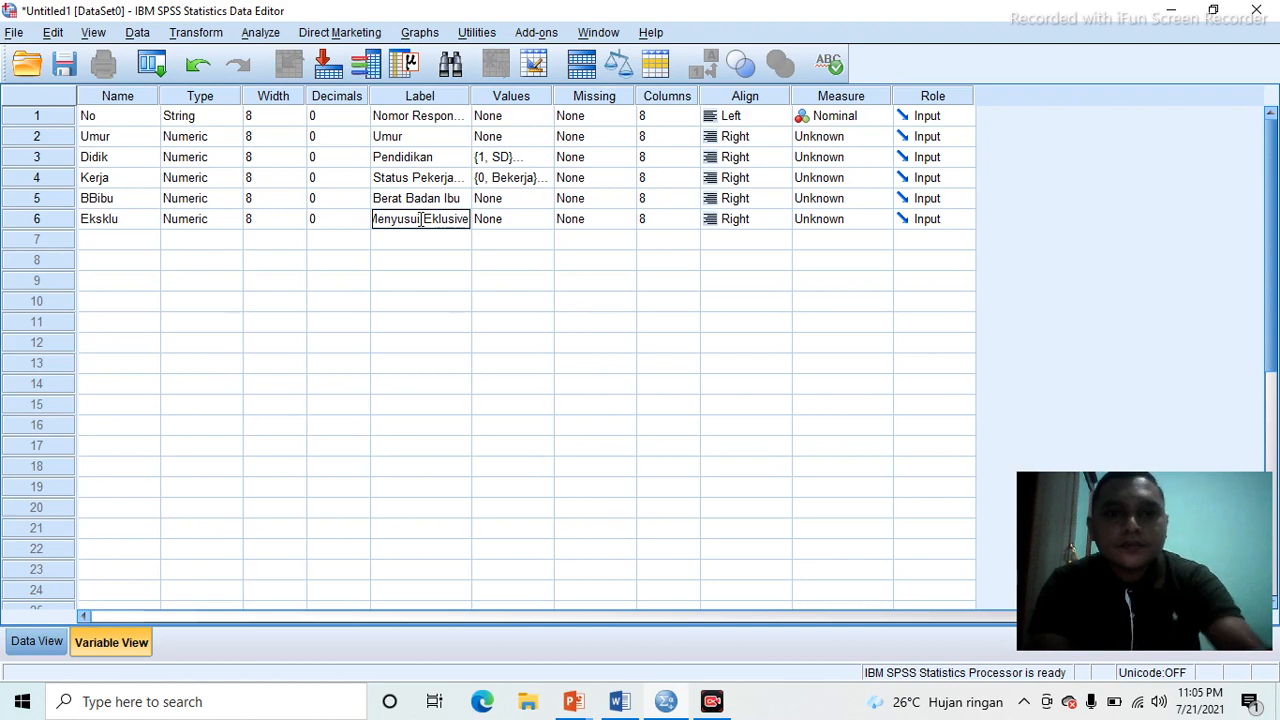
- Add the value label 0 = Tidak to the Eksklu variable
click(530, 226)
click(541, 221)
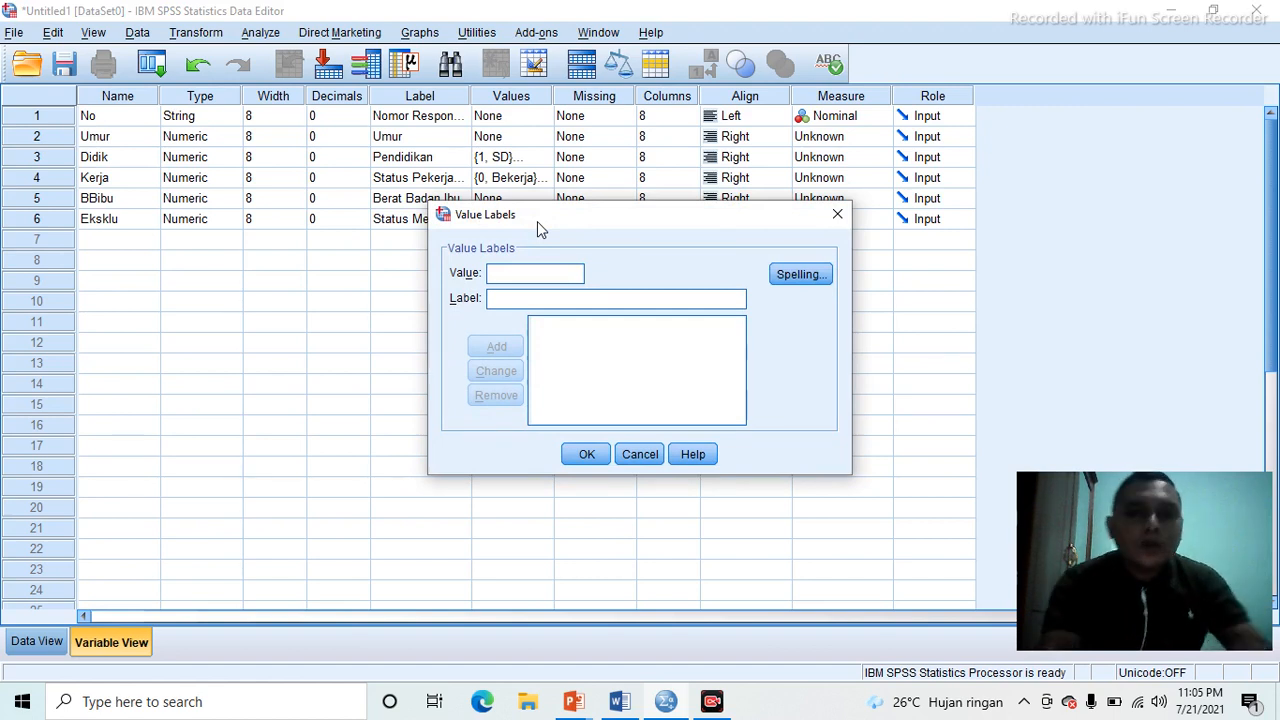
text(0)
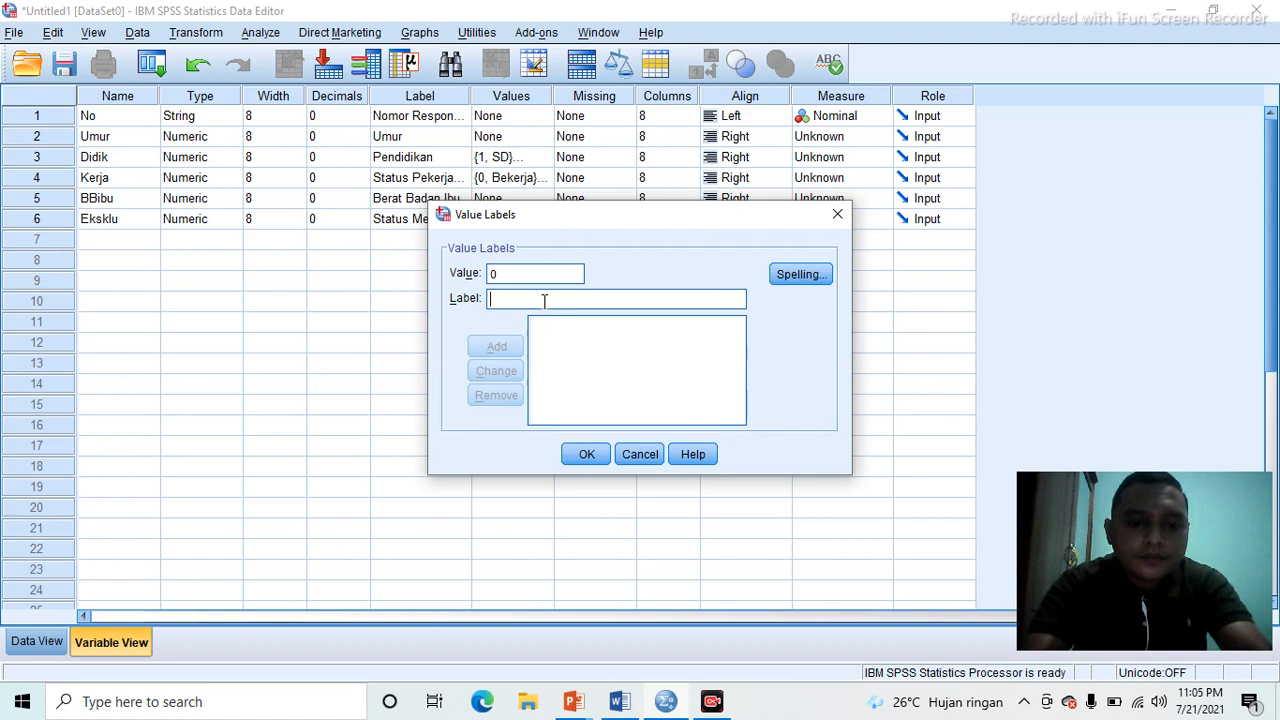
text( = "Tid)
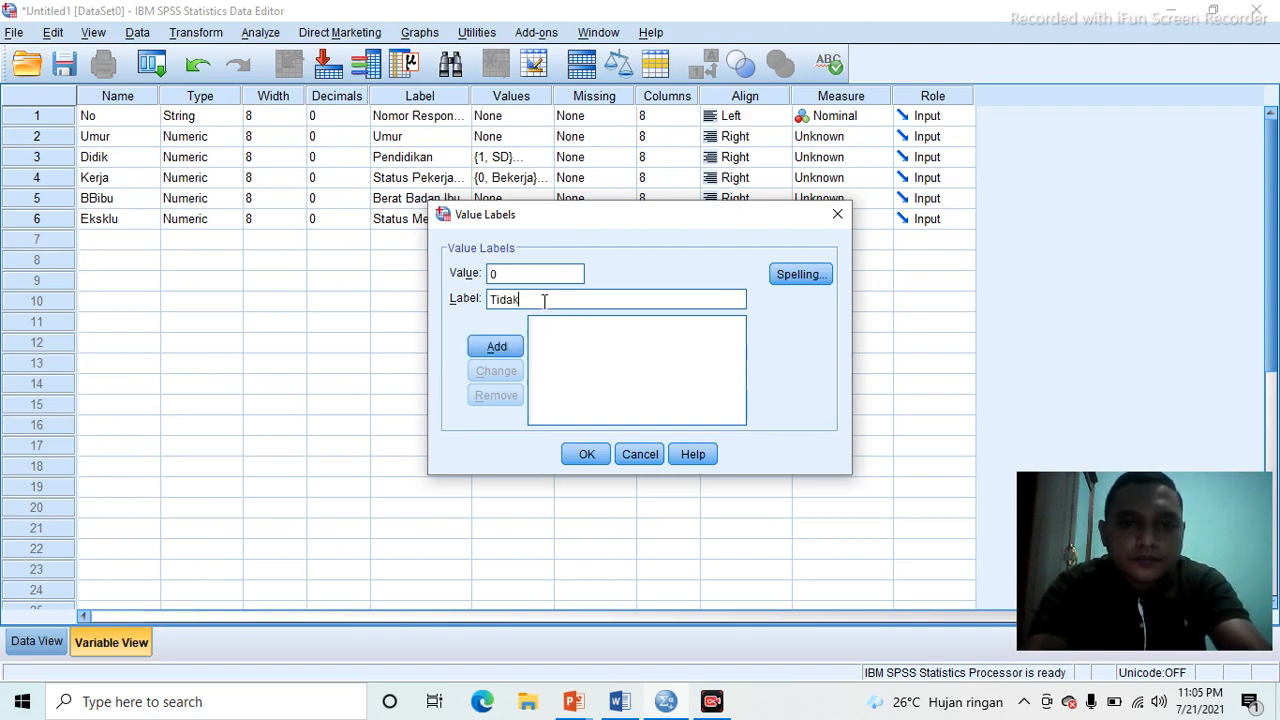
text(ak)
click(508, 348)
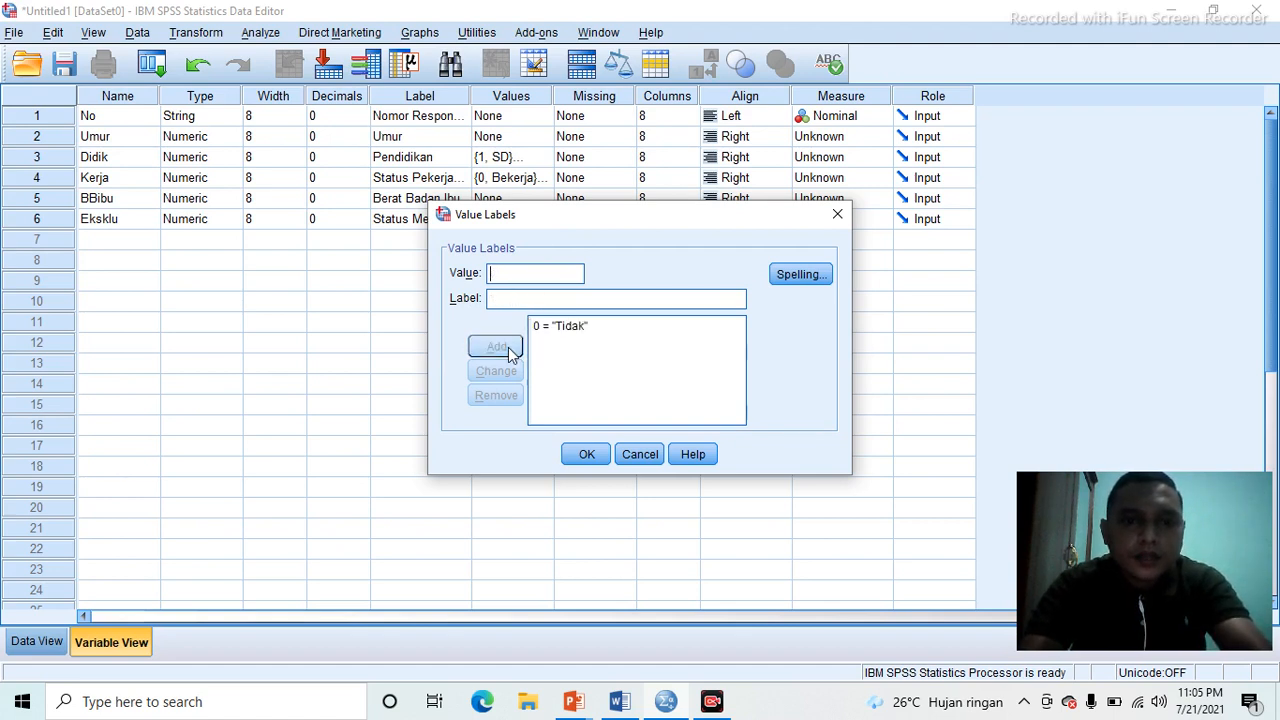
- Add the value label 1 = Ya to Eksklu and apply its value labels
text(1)
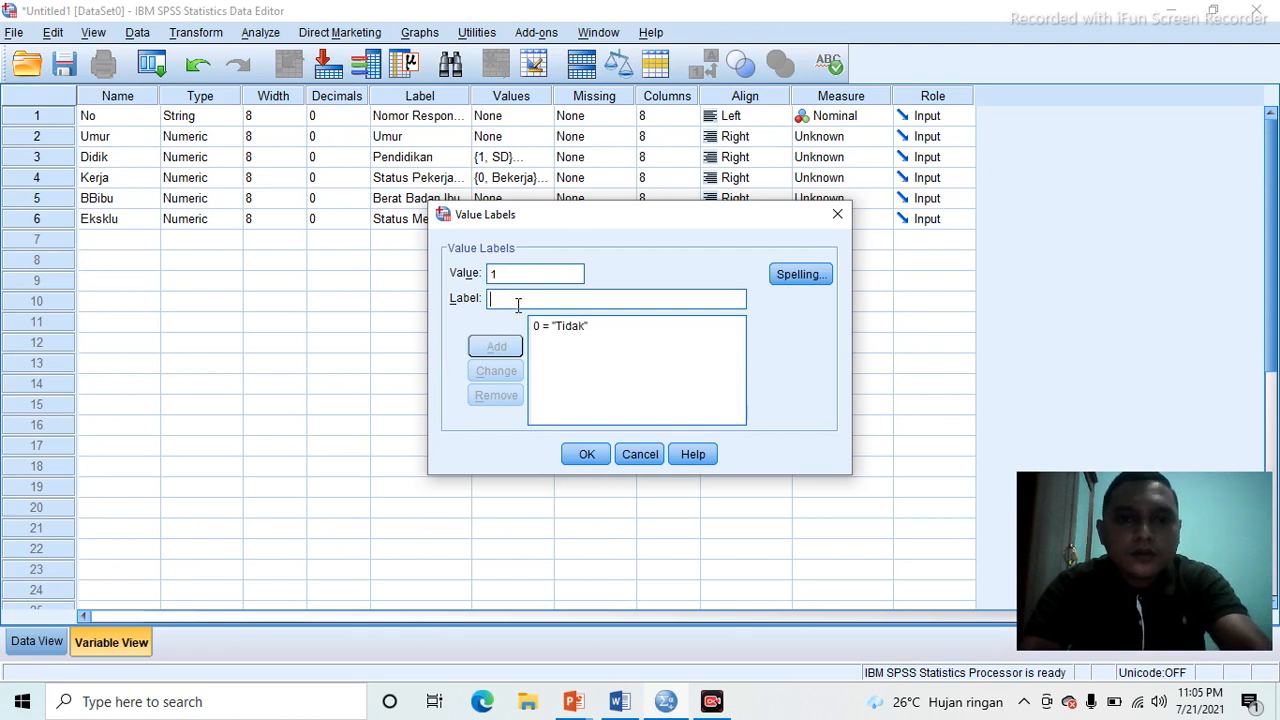
text(Ya)
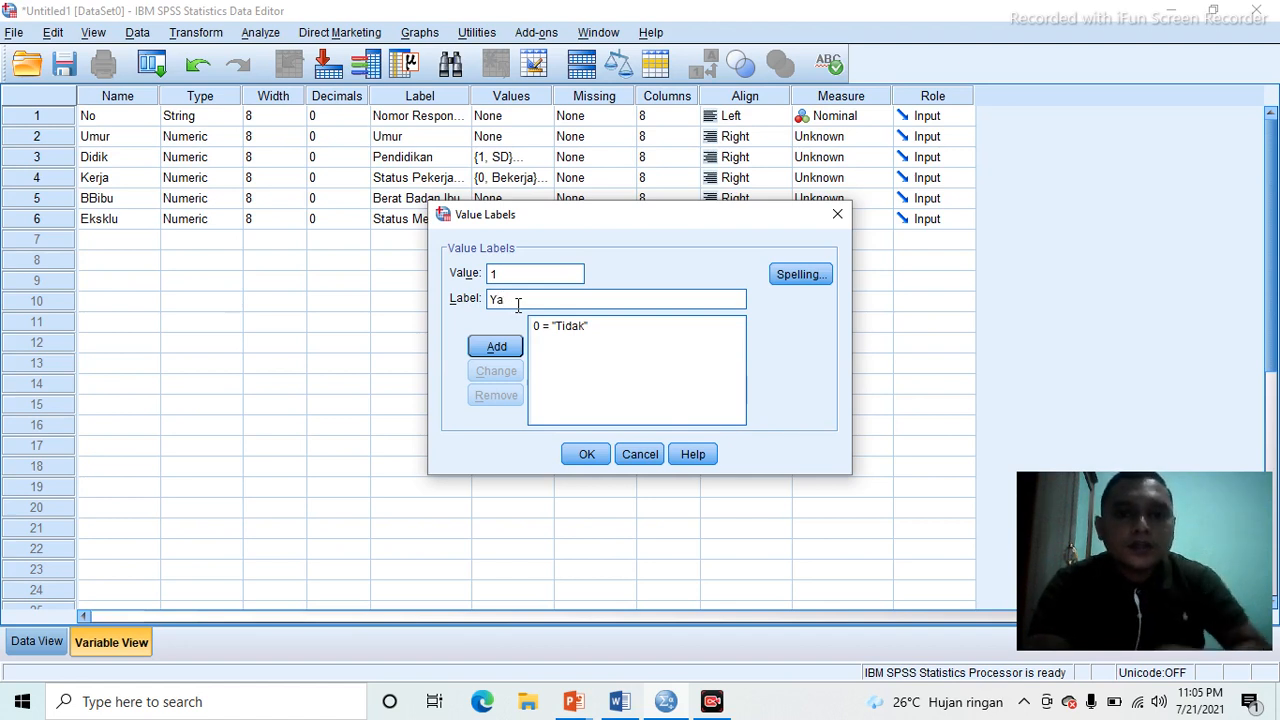
click(508, 347)
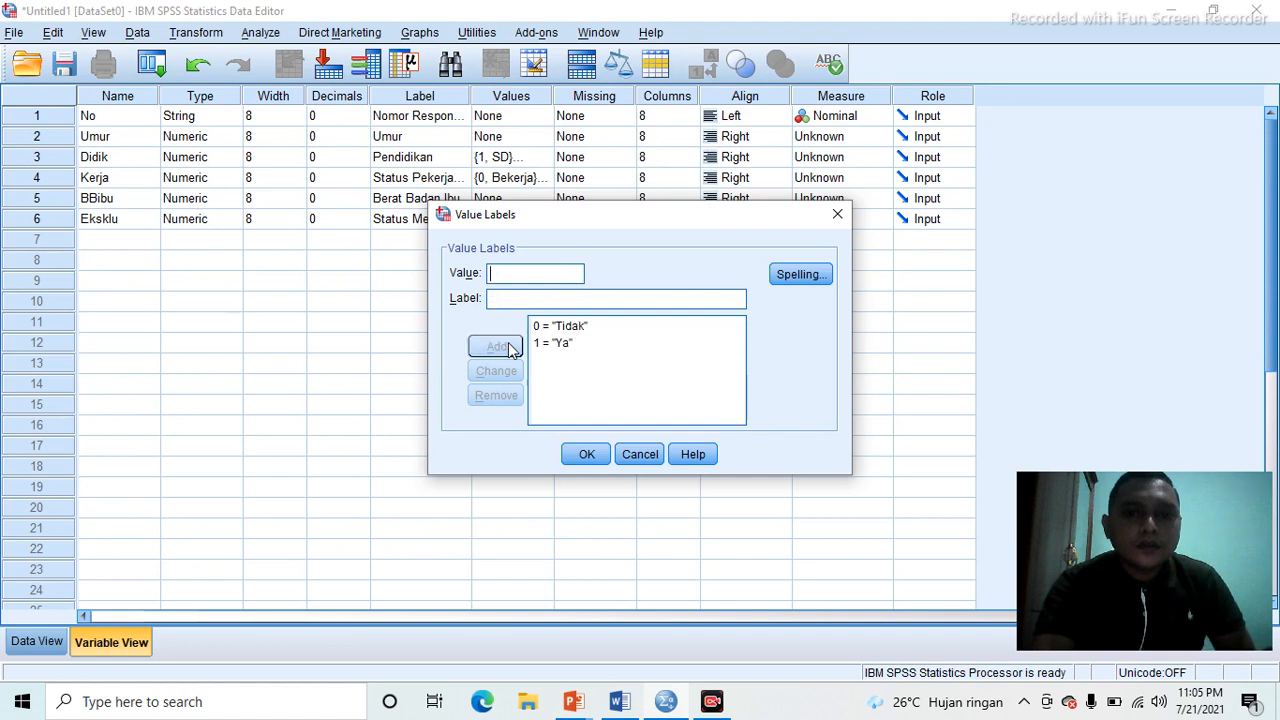
click(586, 455)
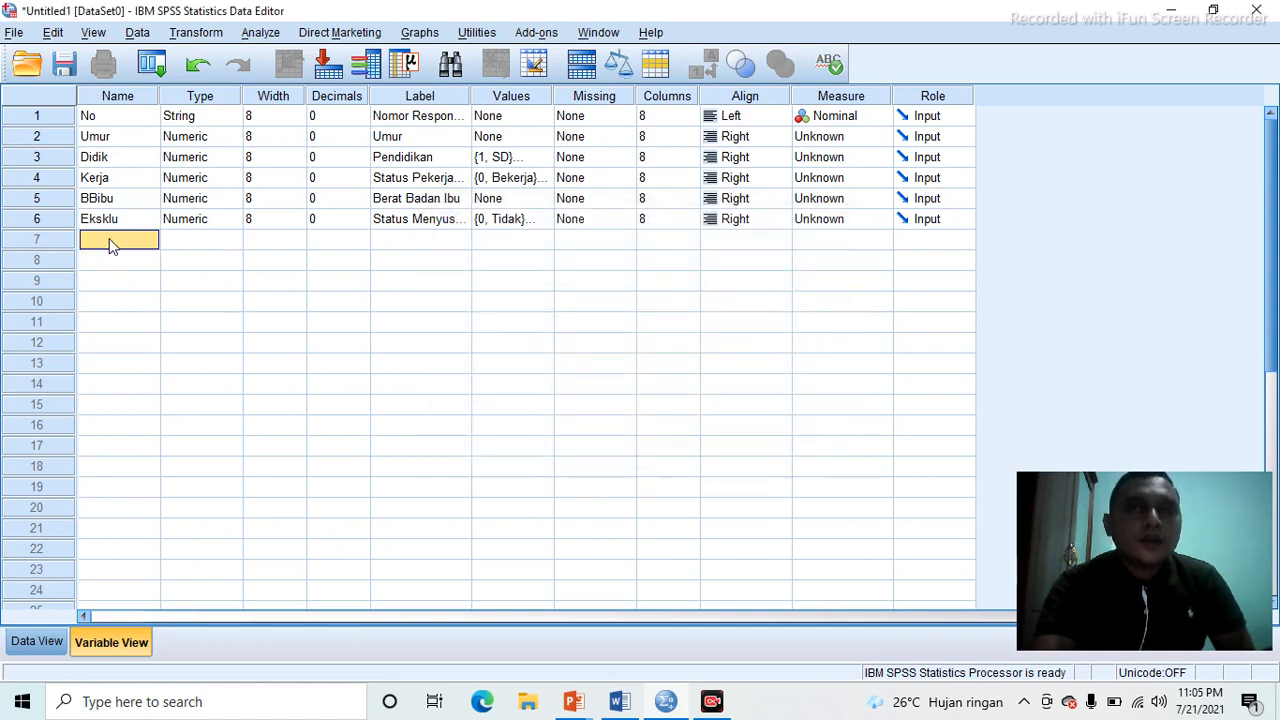
- Define the seventh variable as Hb1 with 0 decimals
click(112, 240)
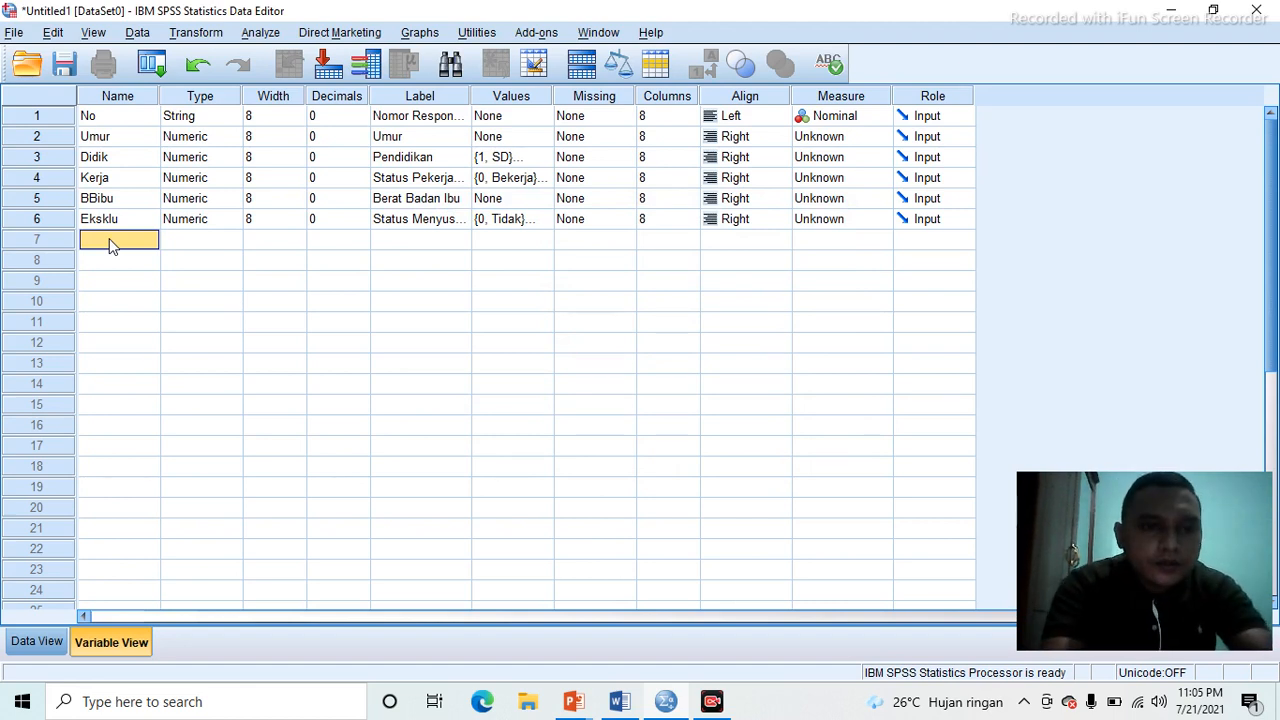
text(Hb)
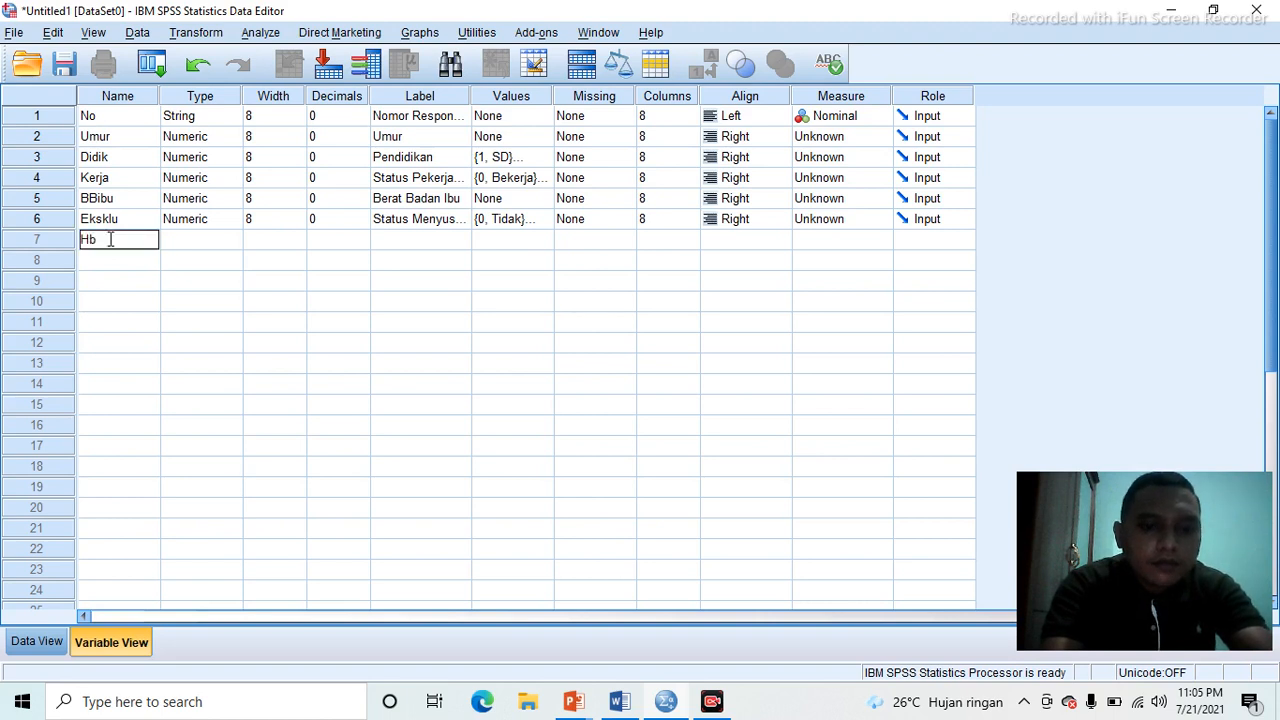
text(1)
key(Tab)
key(Tab)
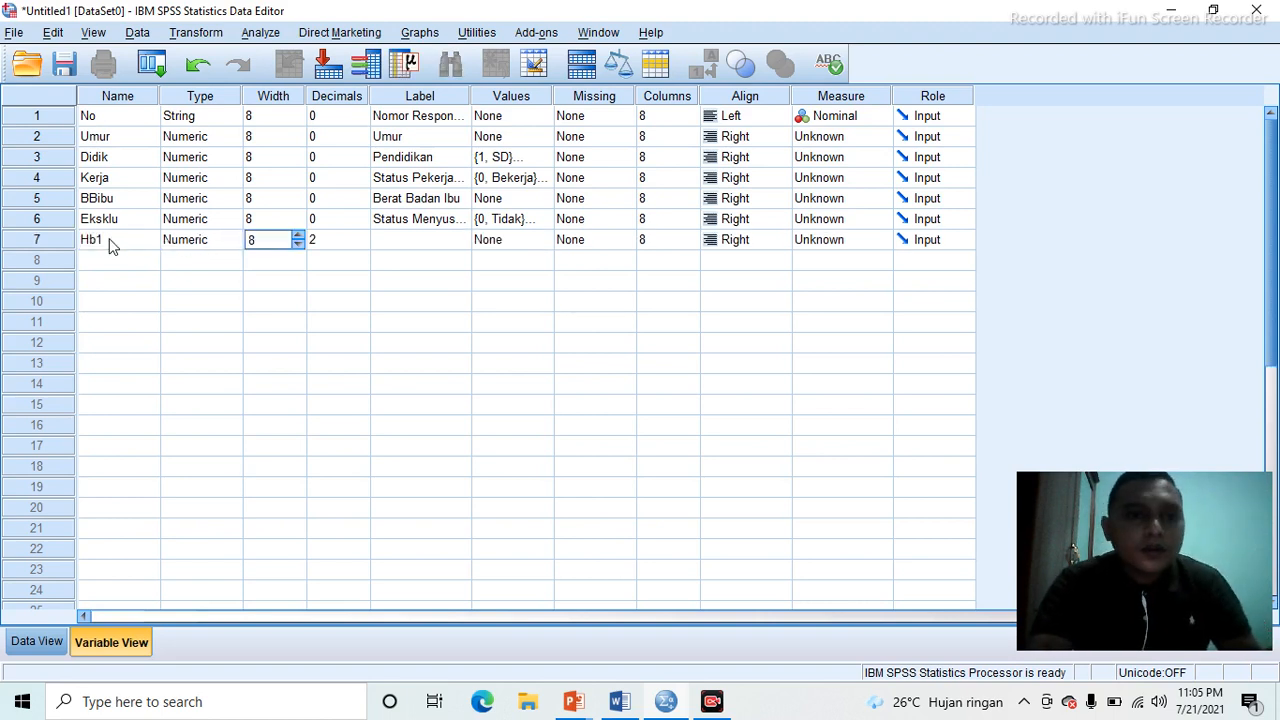
key(Tab)
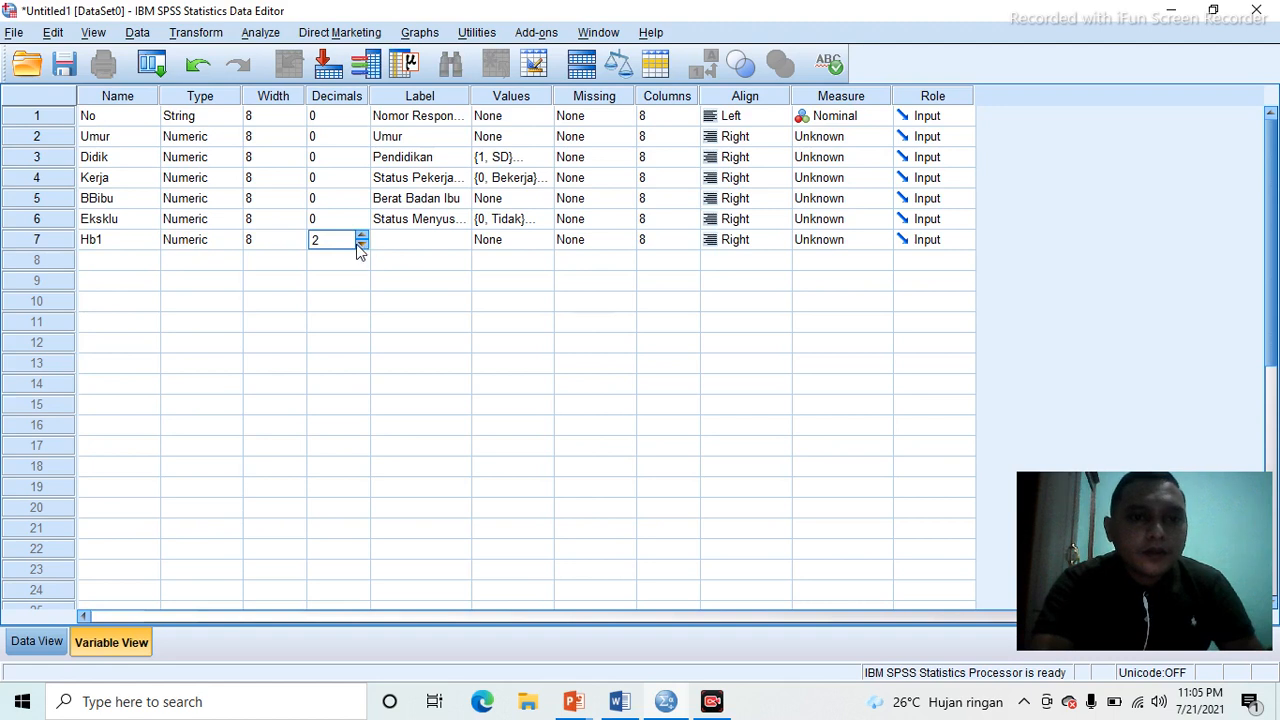
- Give the Hb1 variable the label HB Pengukuran pertama
click(425, 245)
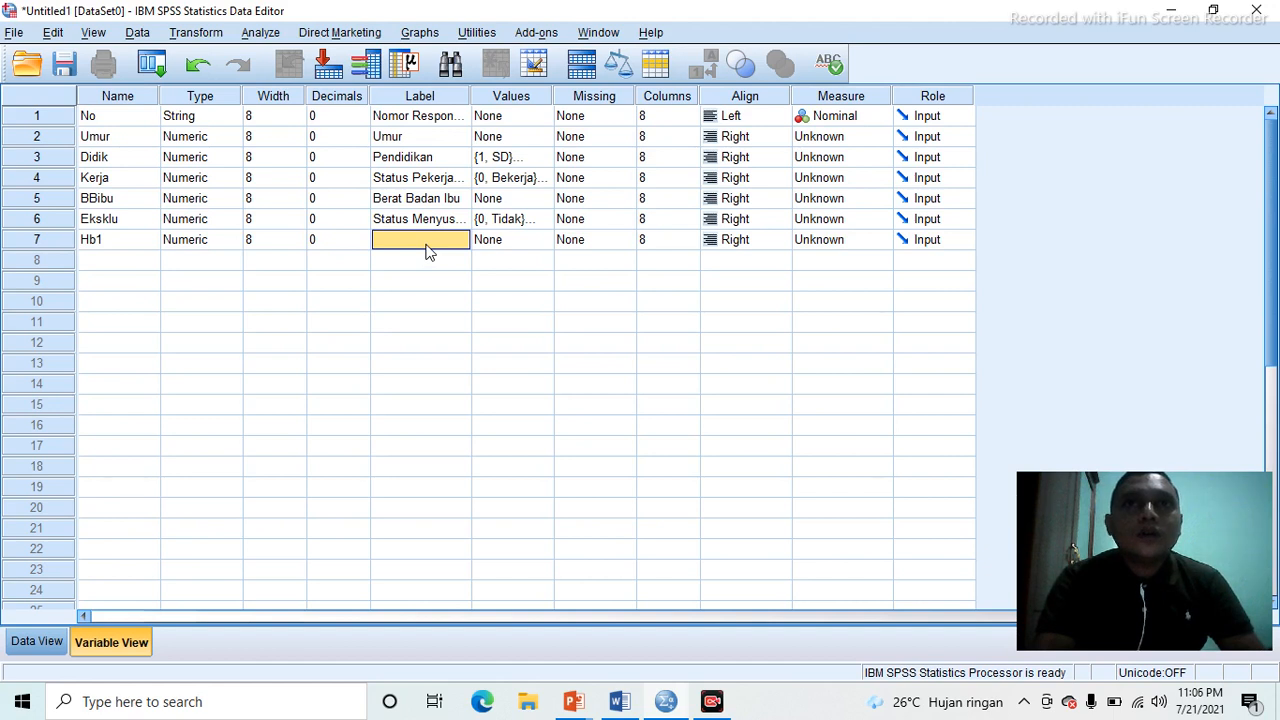
text(Hb)
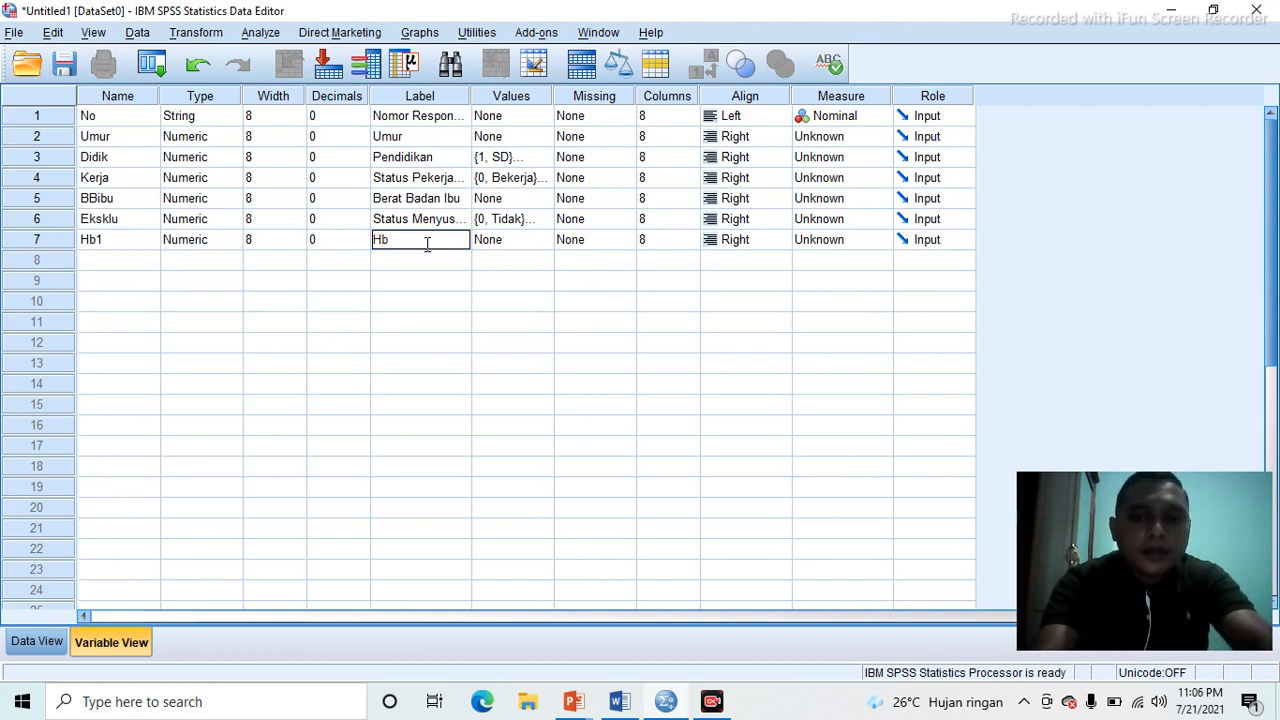
key(BackSpace)
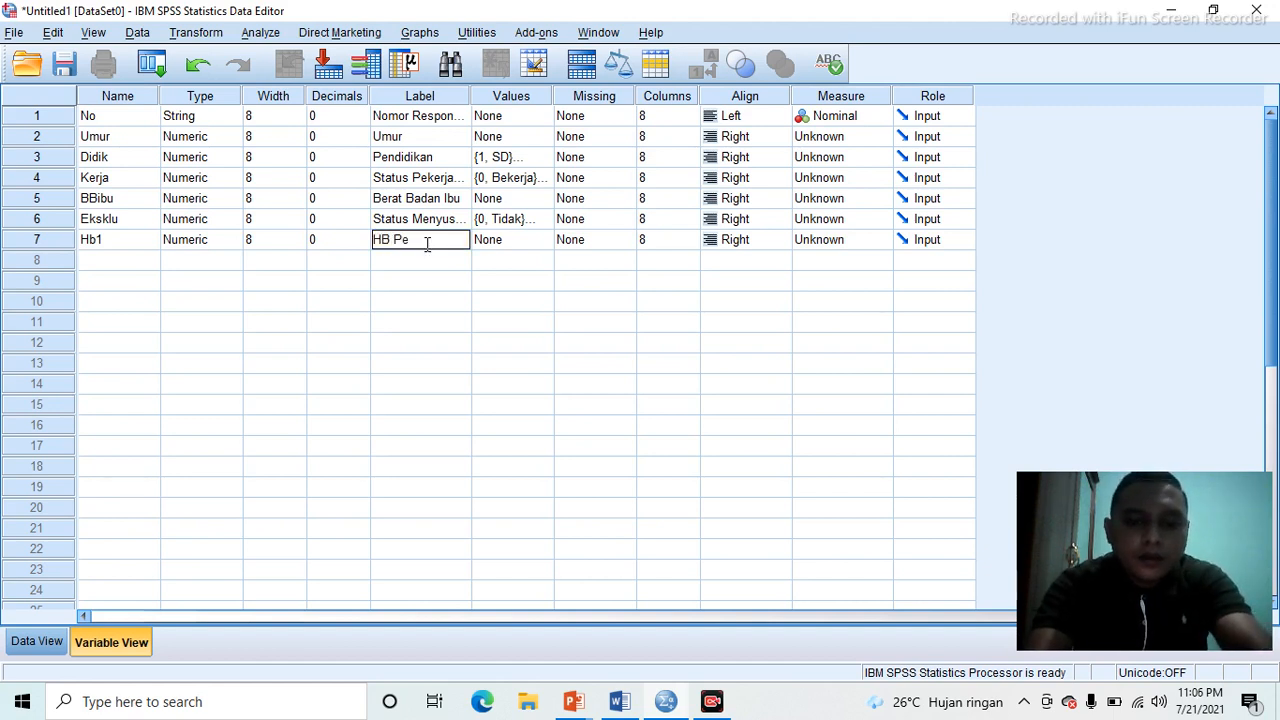
text(B Peg)
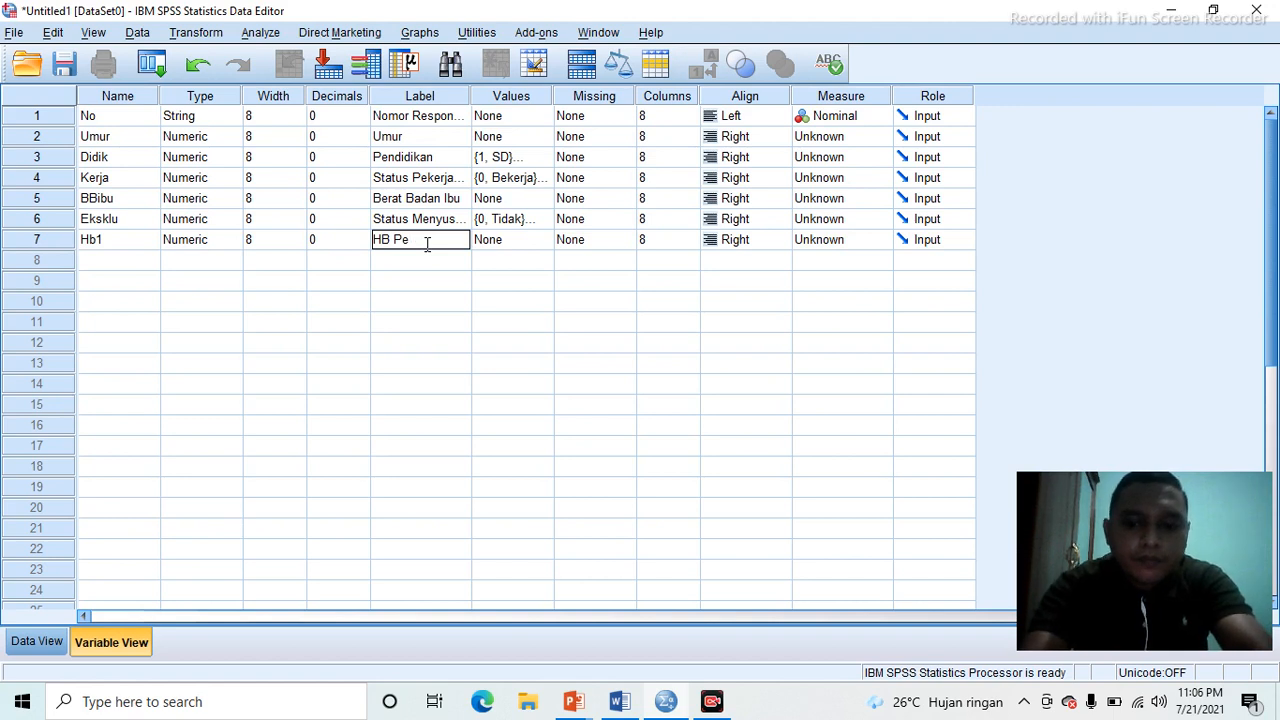
text(ngukura)
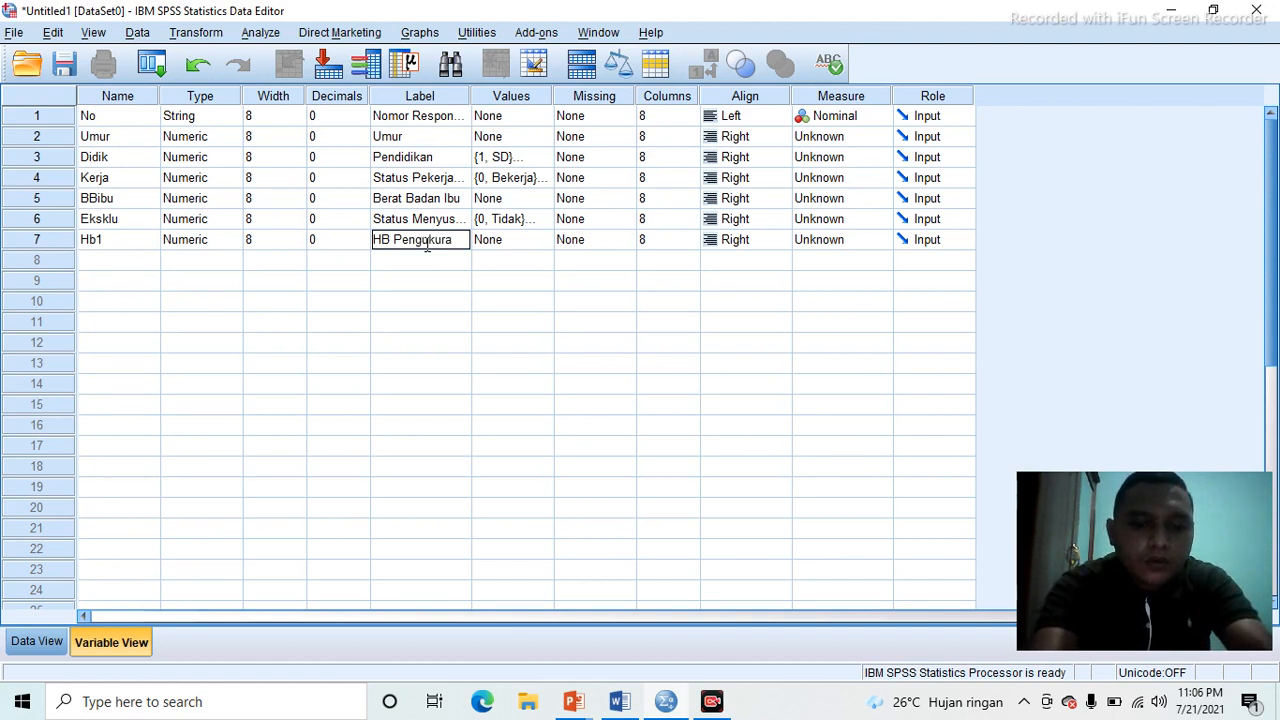
text(n per)
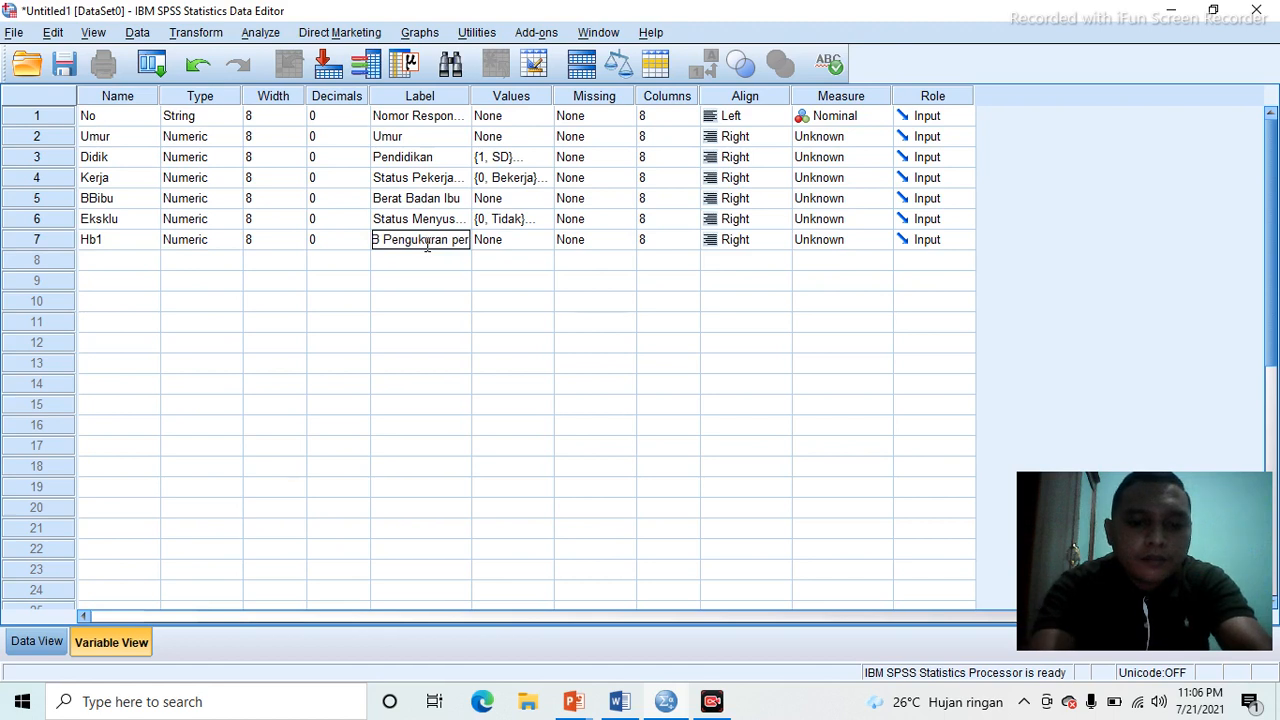
text(tama)
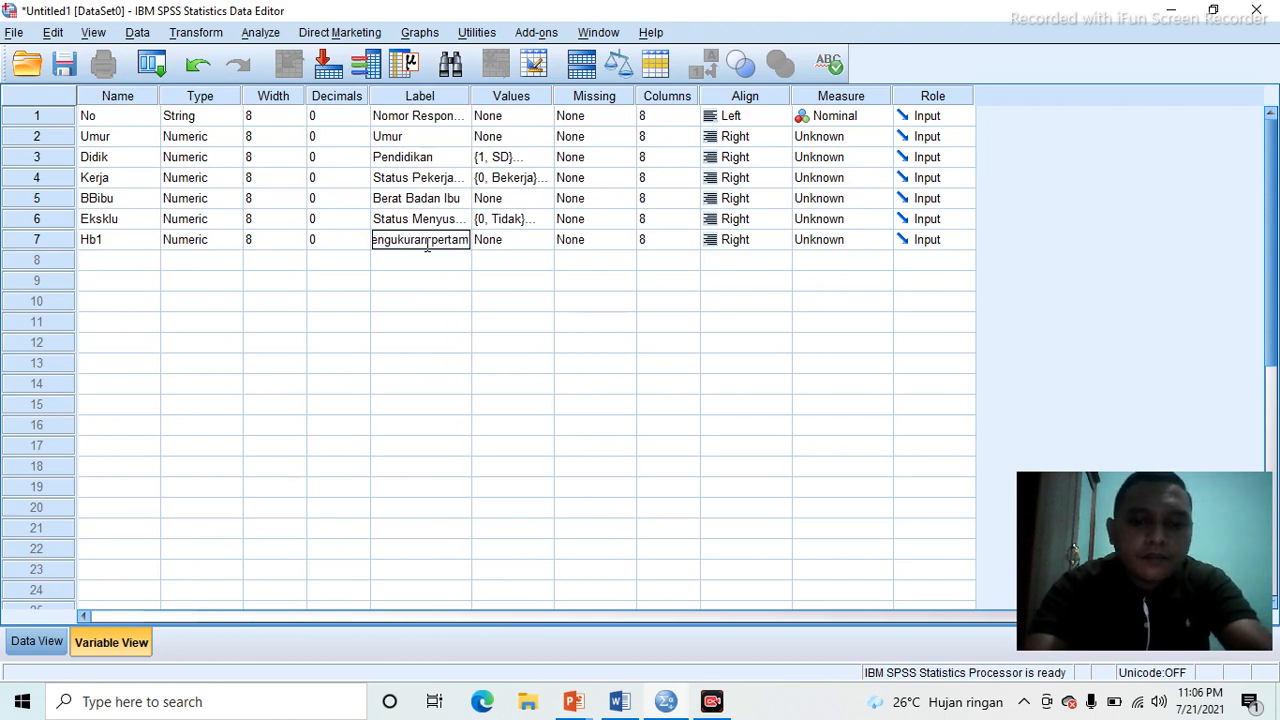
click(520, 246)
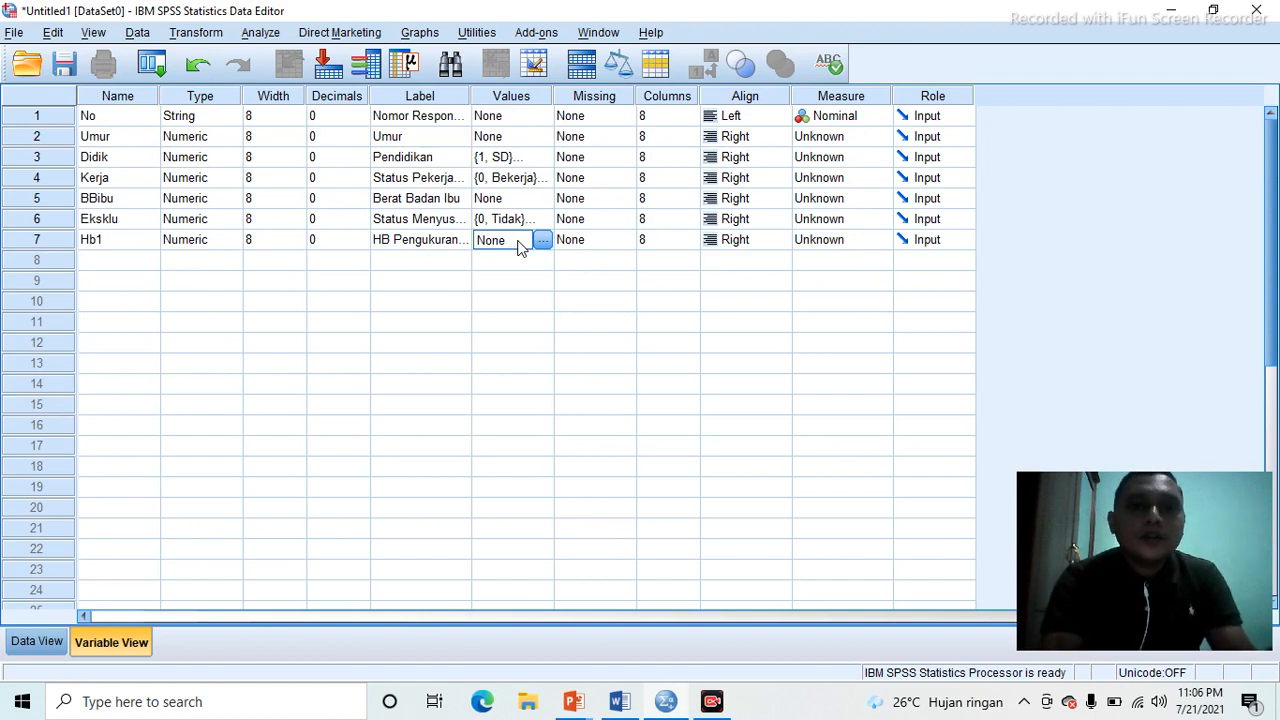
- Define the eighth variable as Hb2 with 0 decimals
click(142, 262)
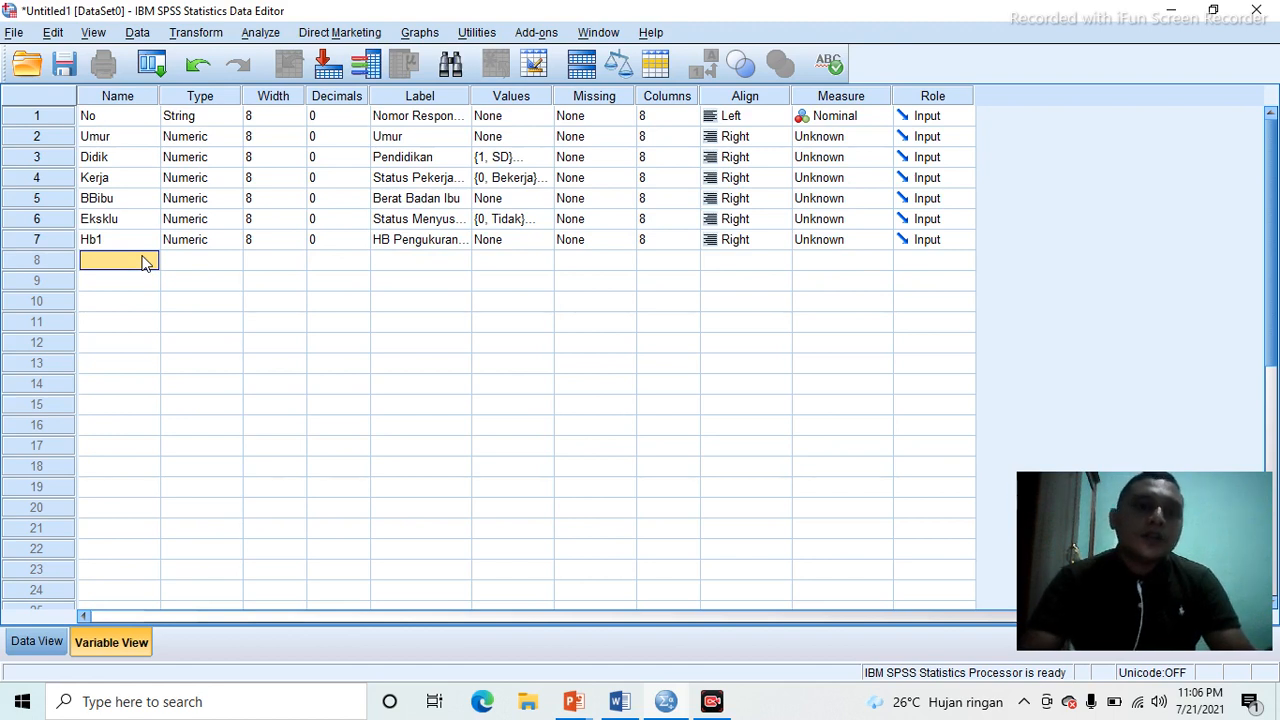
text(Hb2)
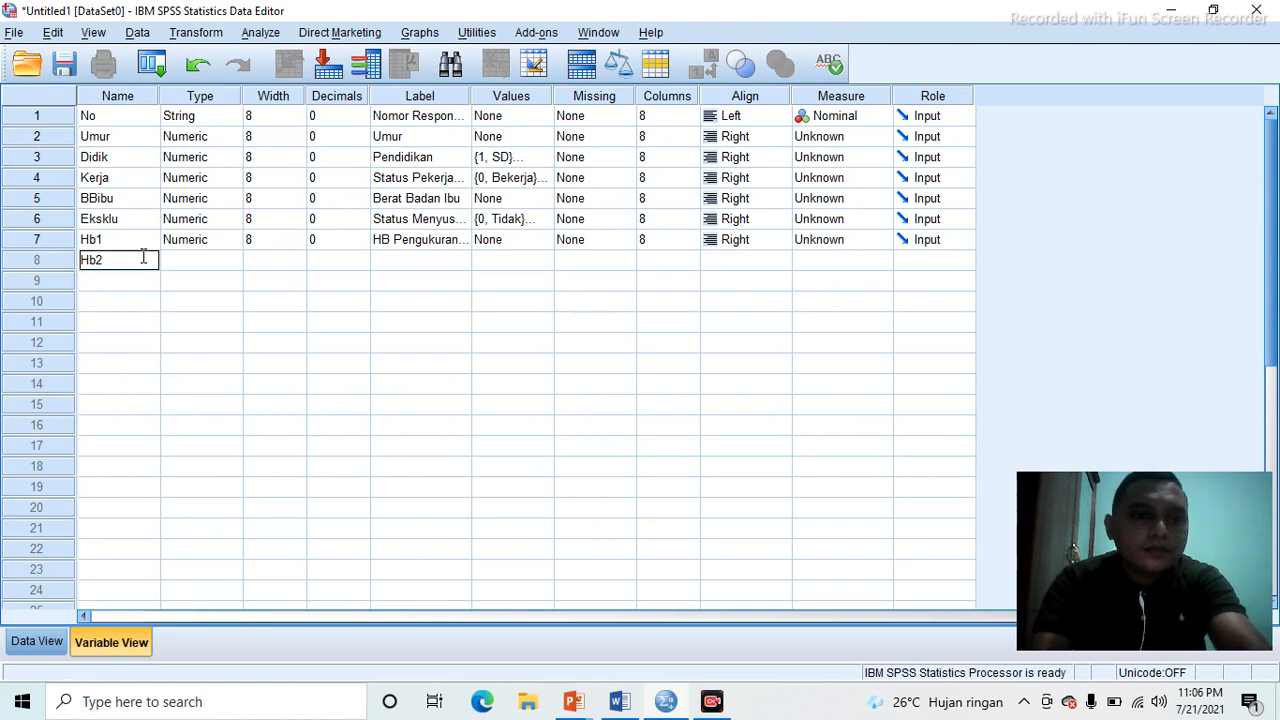
key(Tab)
key(Tab)
key(Tab)
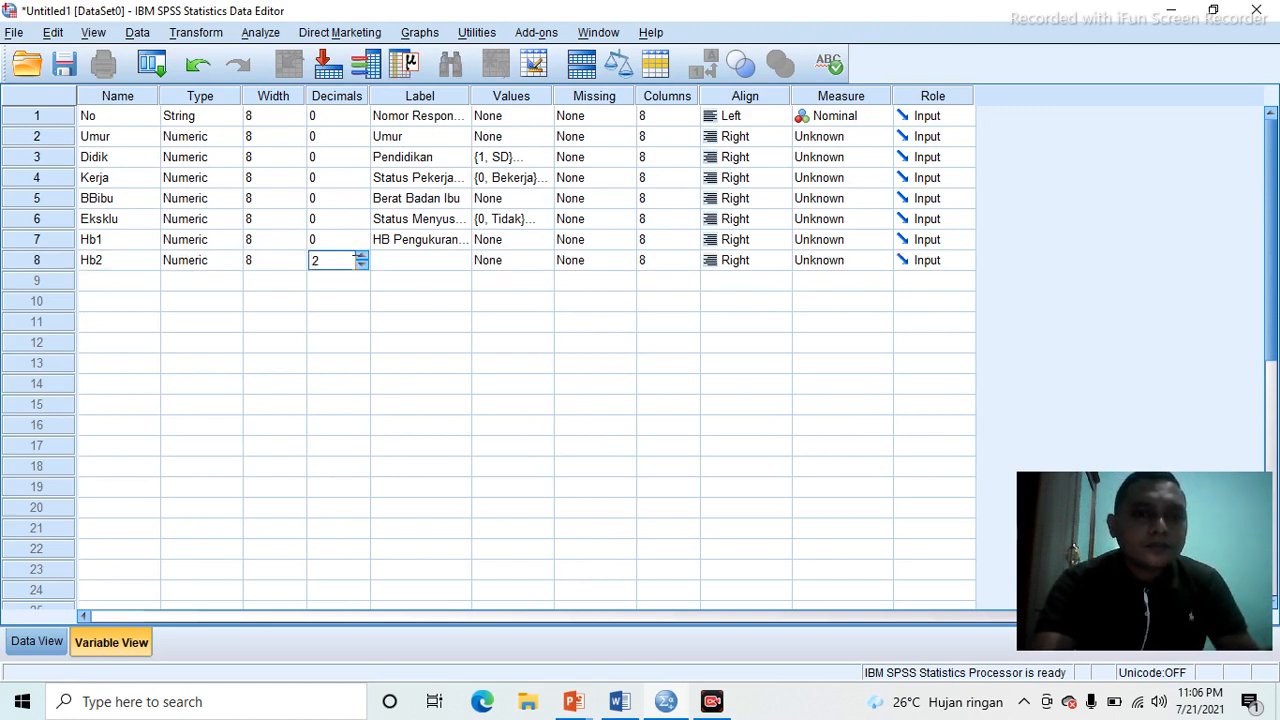
- Give the Hb2 variable the label HB Pengukuran kedua
click(438, 262)
text(HB Penguk)
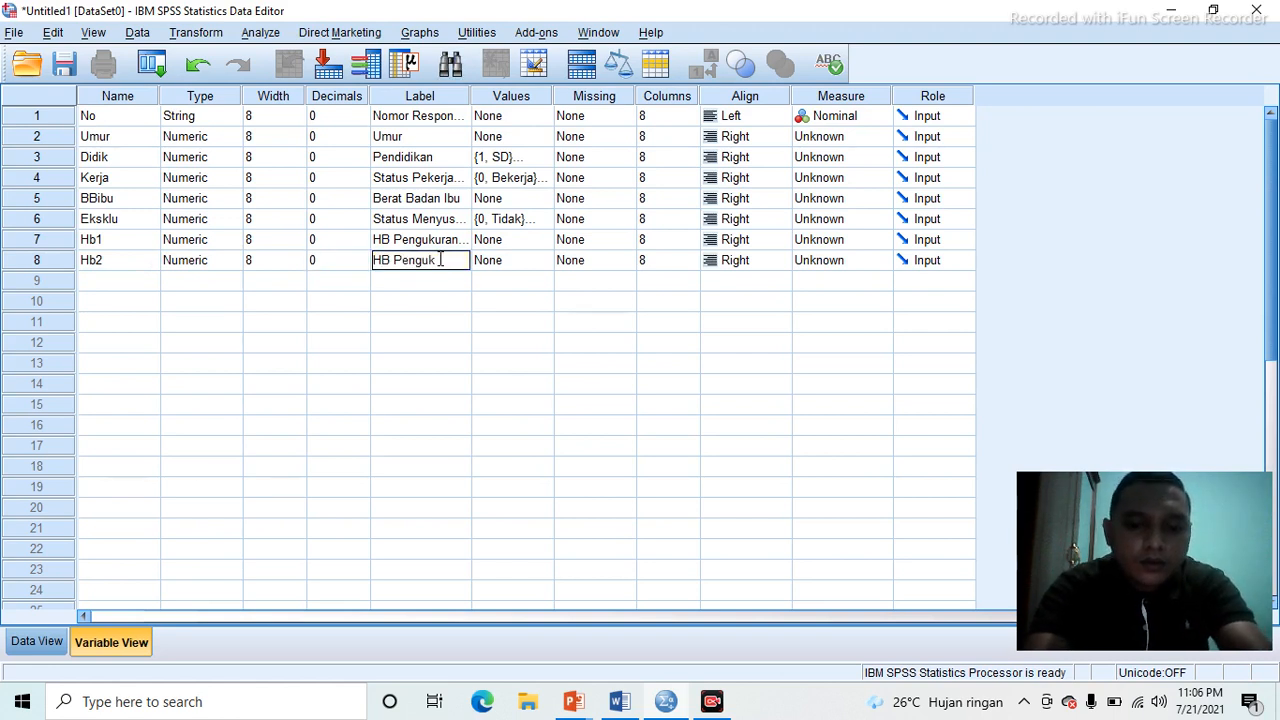
text(uran)
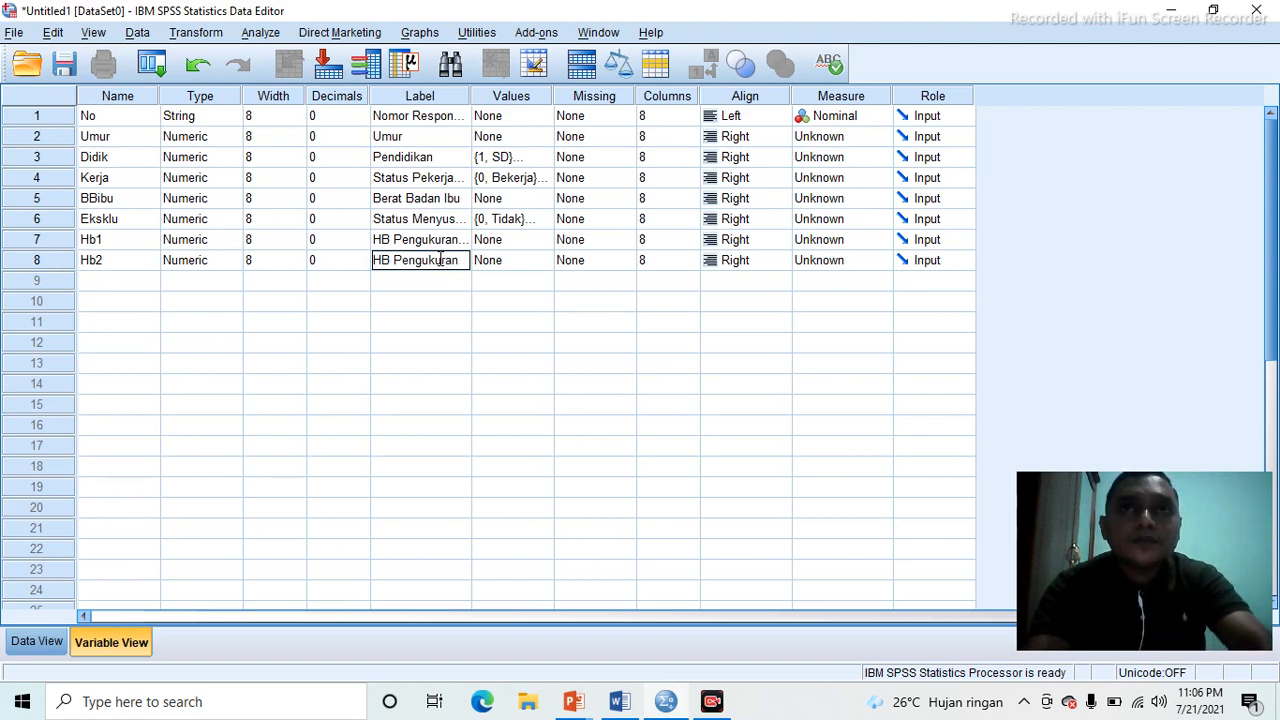
text( kedua)
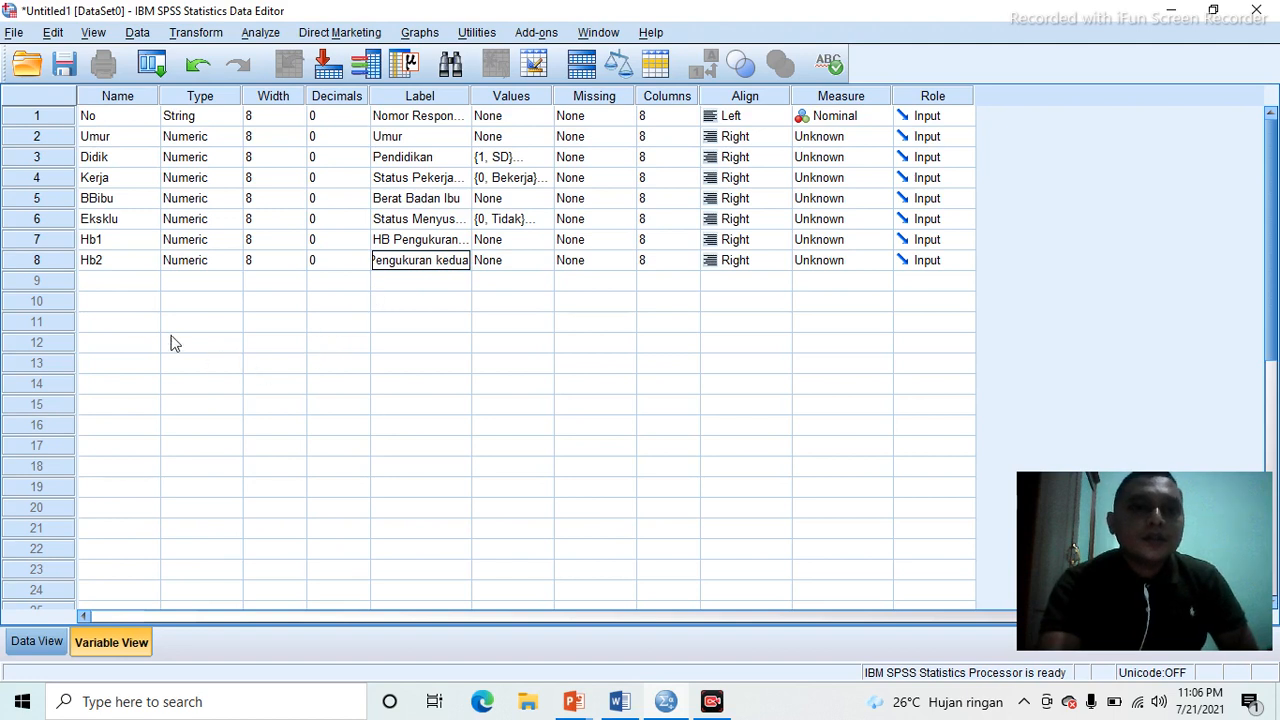
- Name the ninth variable BBbayi, check the questionnaire in the Word document LATIHAN ENTRY DATA and return to SPSS
click(107, 285)
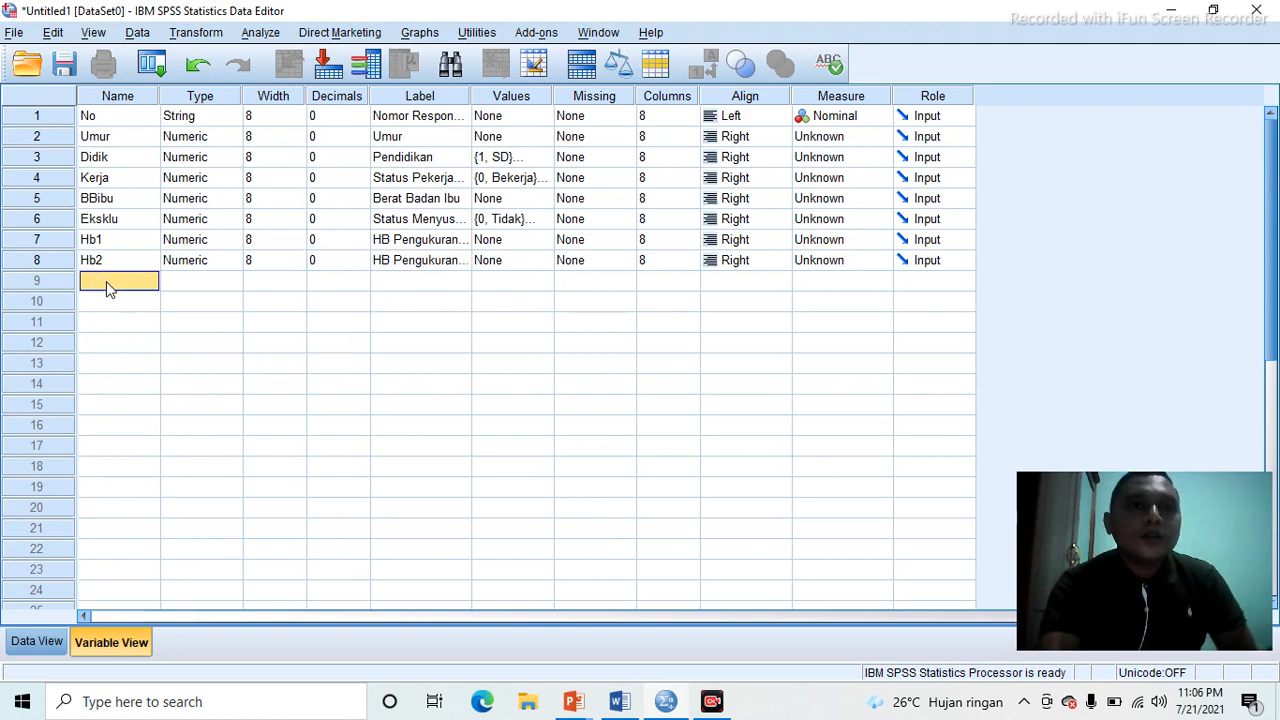
text(BBbayi)
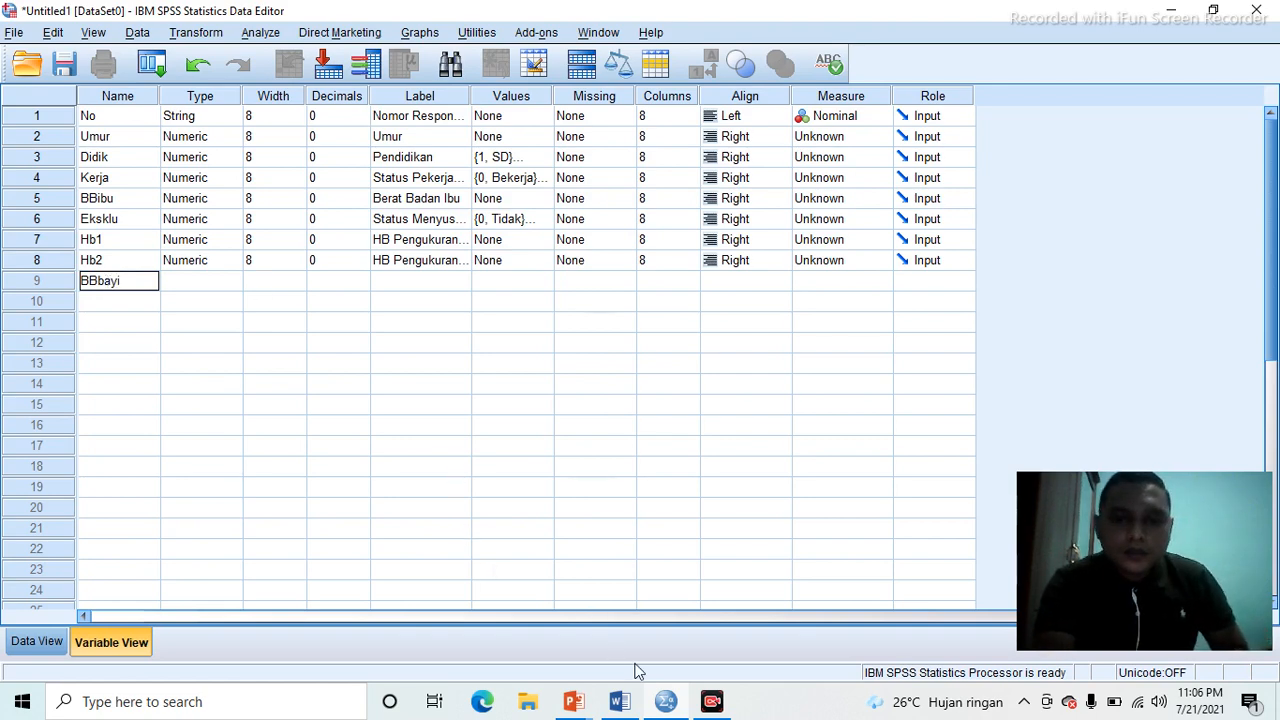
click(620, 701)
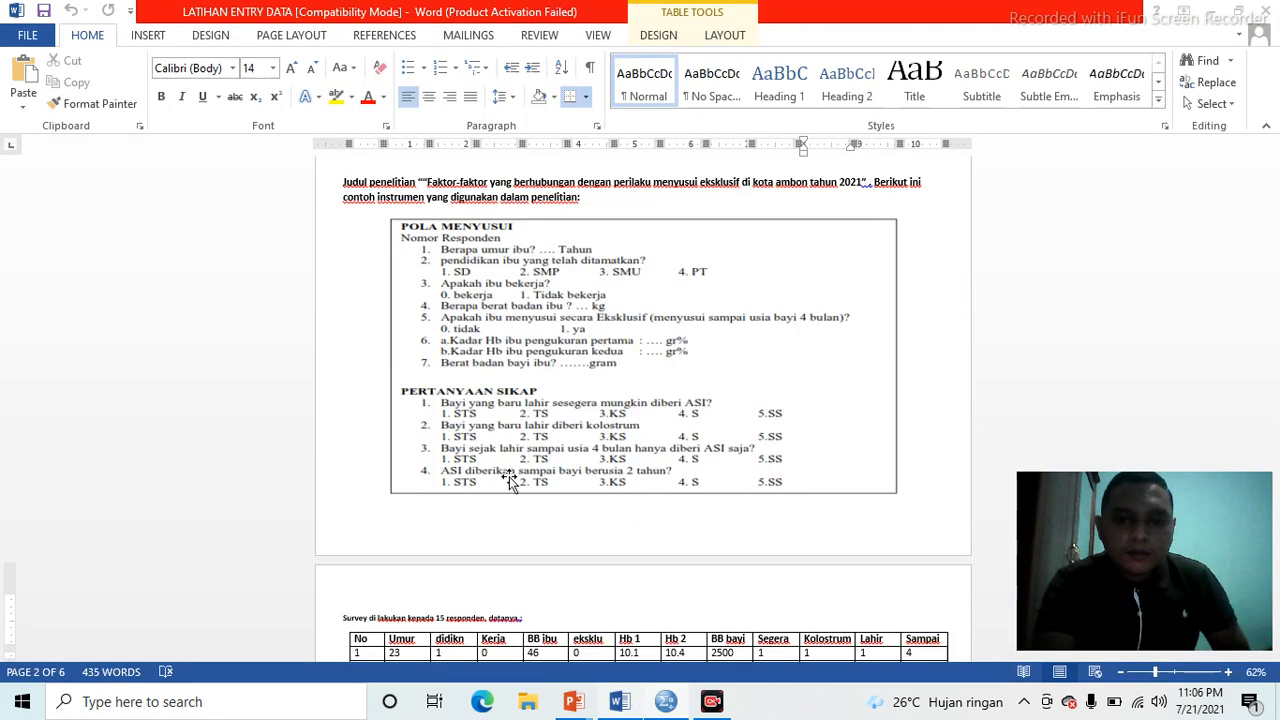
mouse_move(1277, 318)
mouse_down()
mouse_move(1277, 345)
mouse_move(1277, 321)
mouse_up()
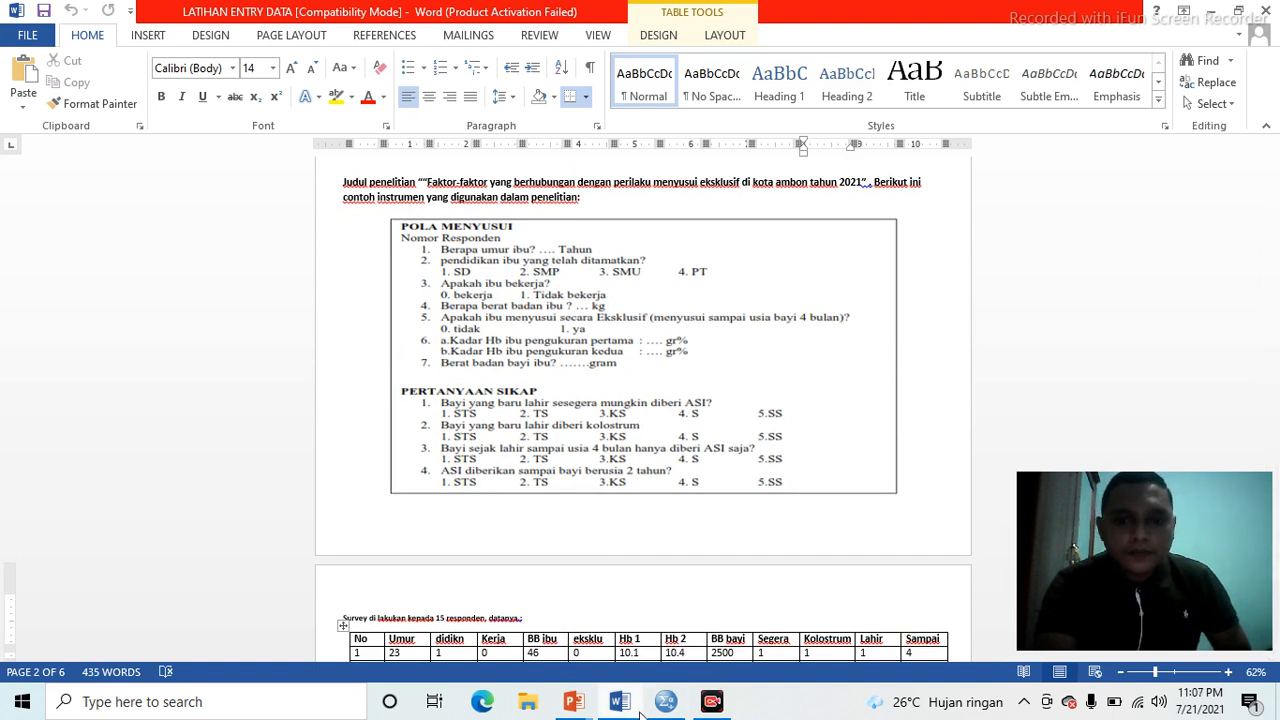
mouse_move(645, 703)
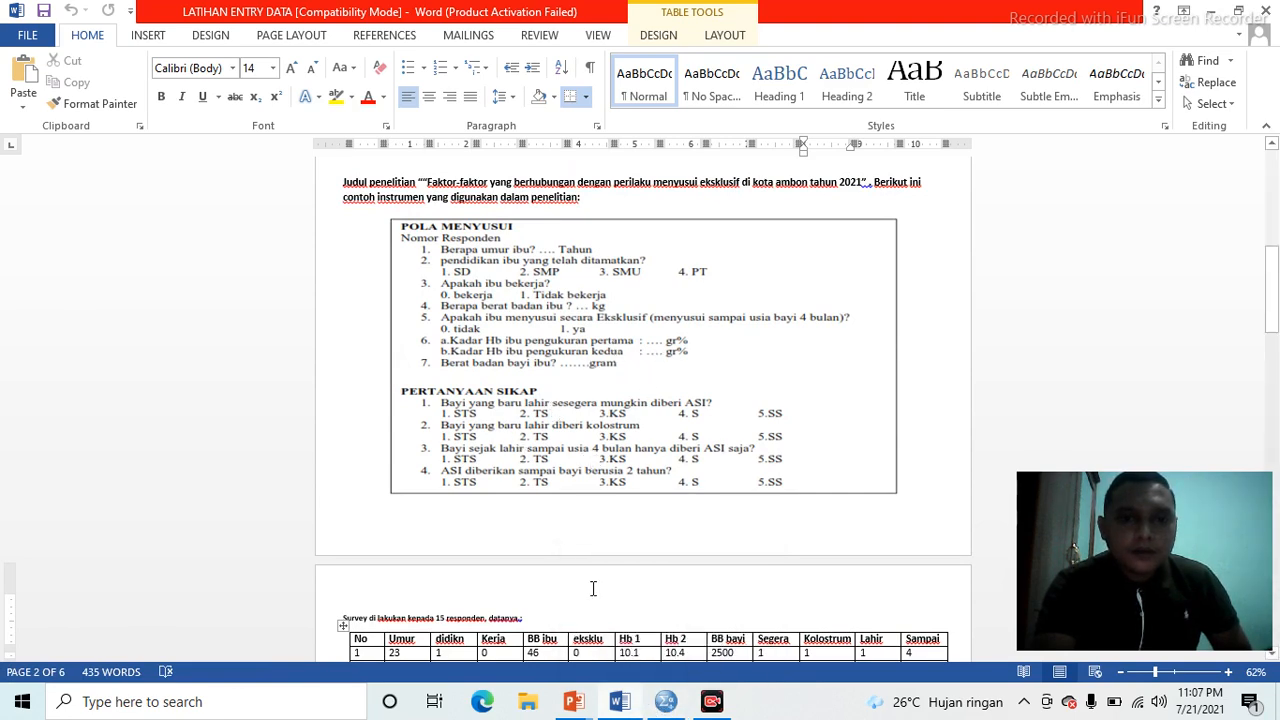
click(667, 702)
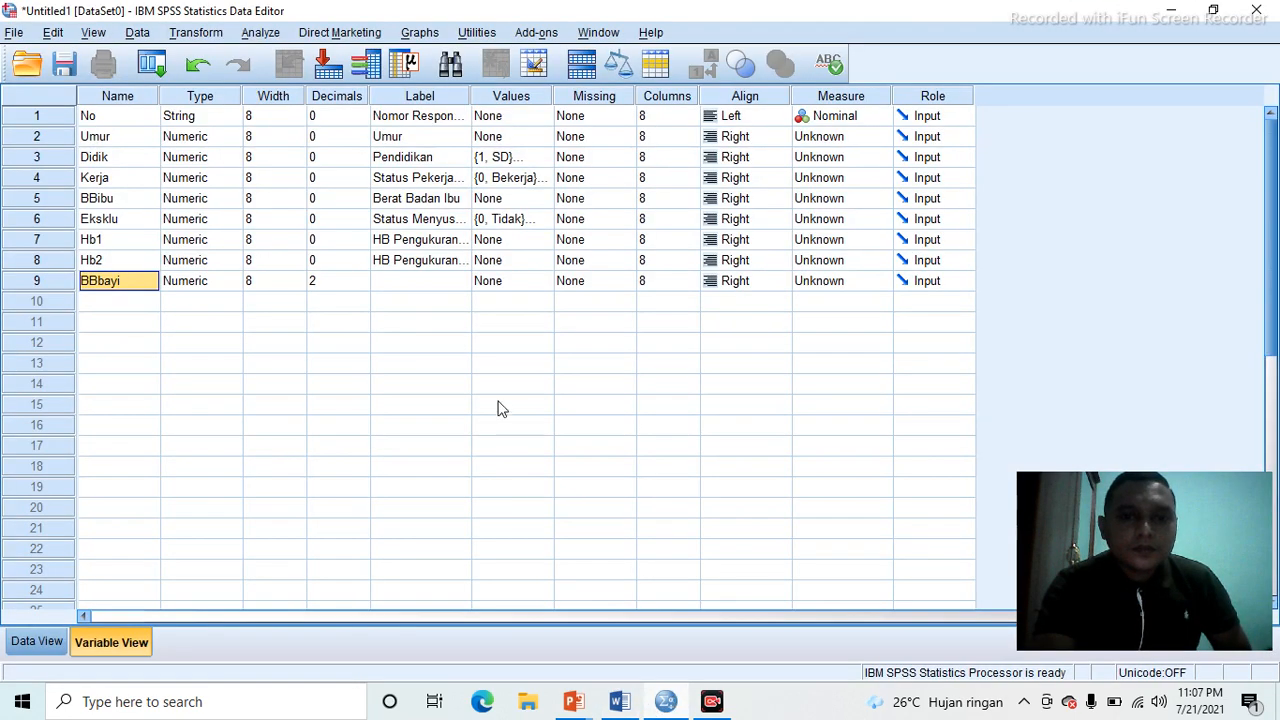
- Give the BBbayi variable the label Berat Badan Bayi
click(443, 281)
text(berat)
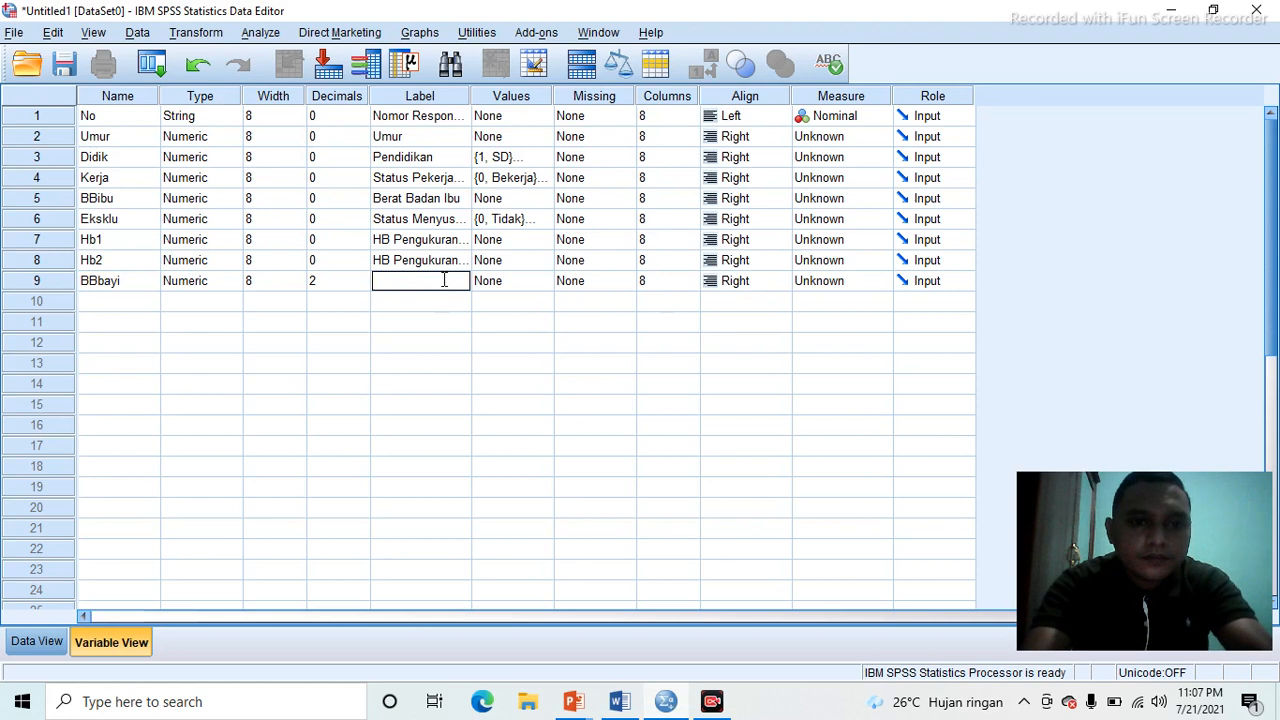
text(Berat)
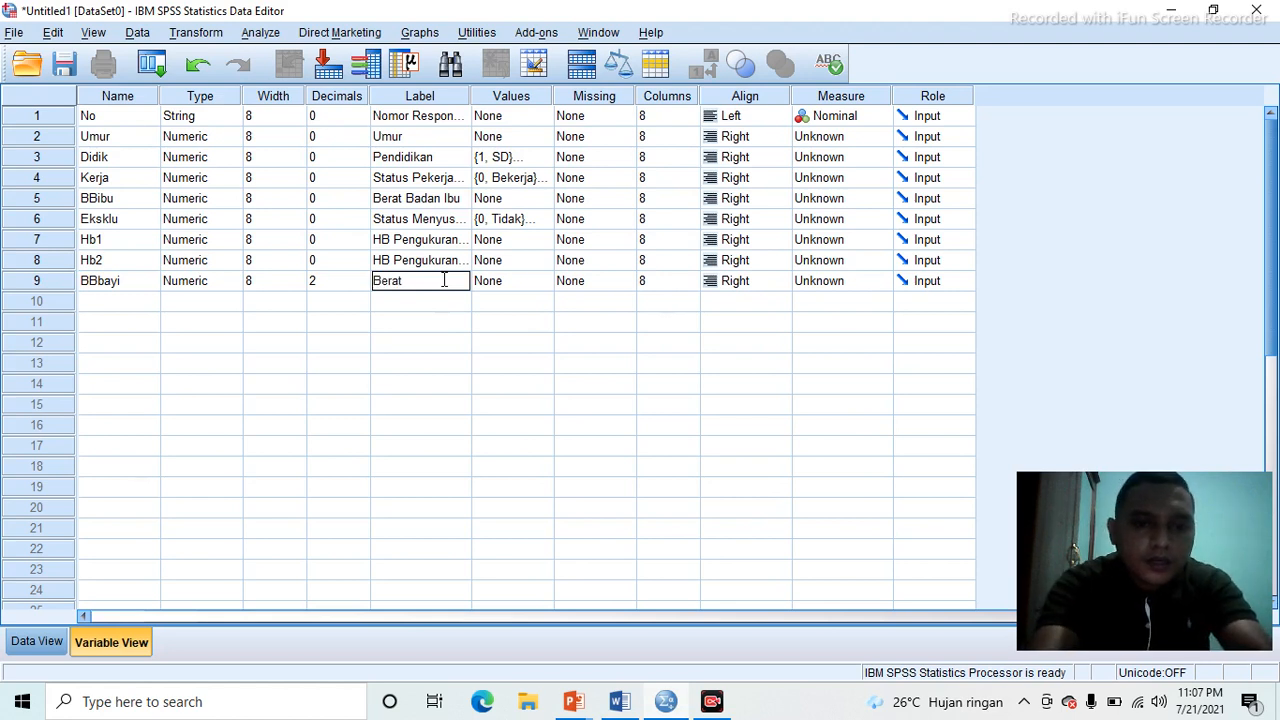
text( Badan Bayi)
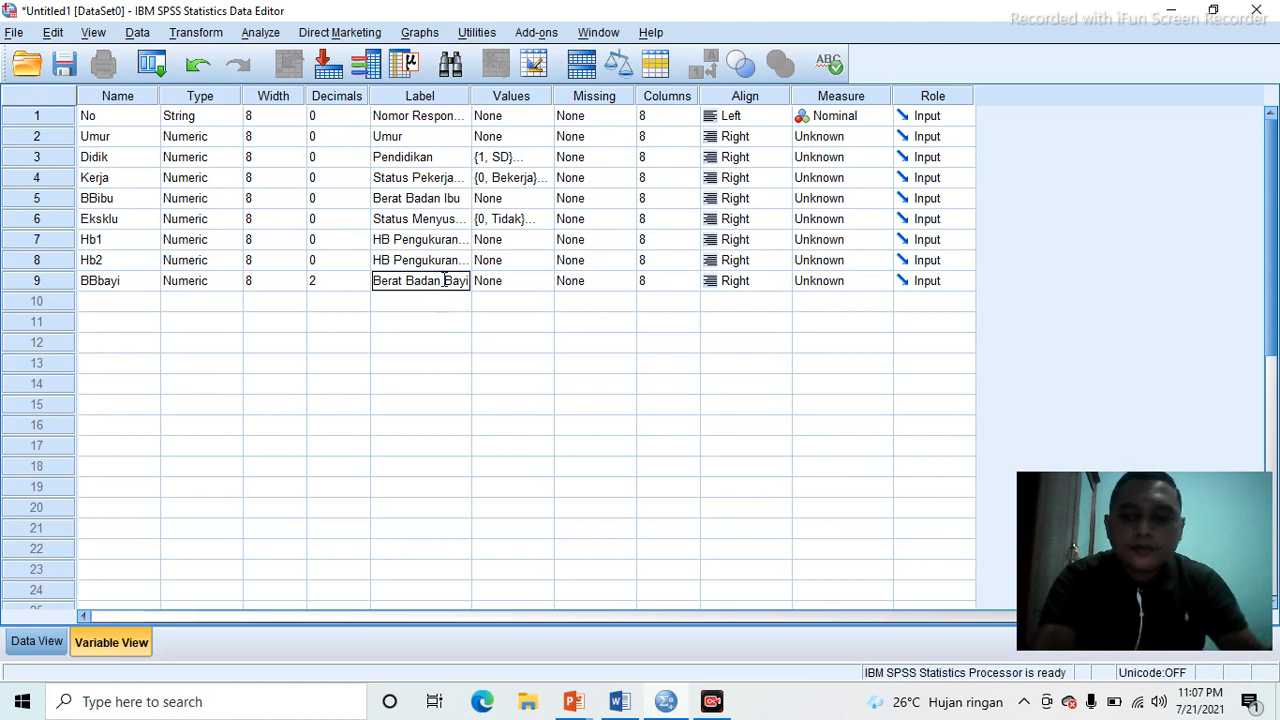
key(Return)
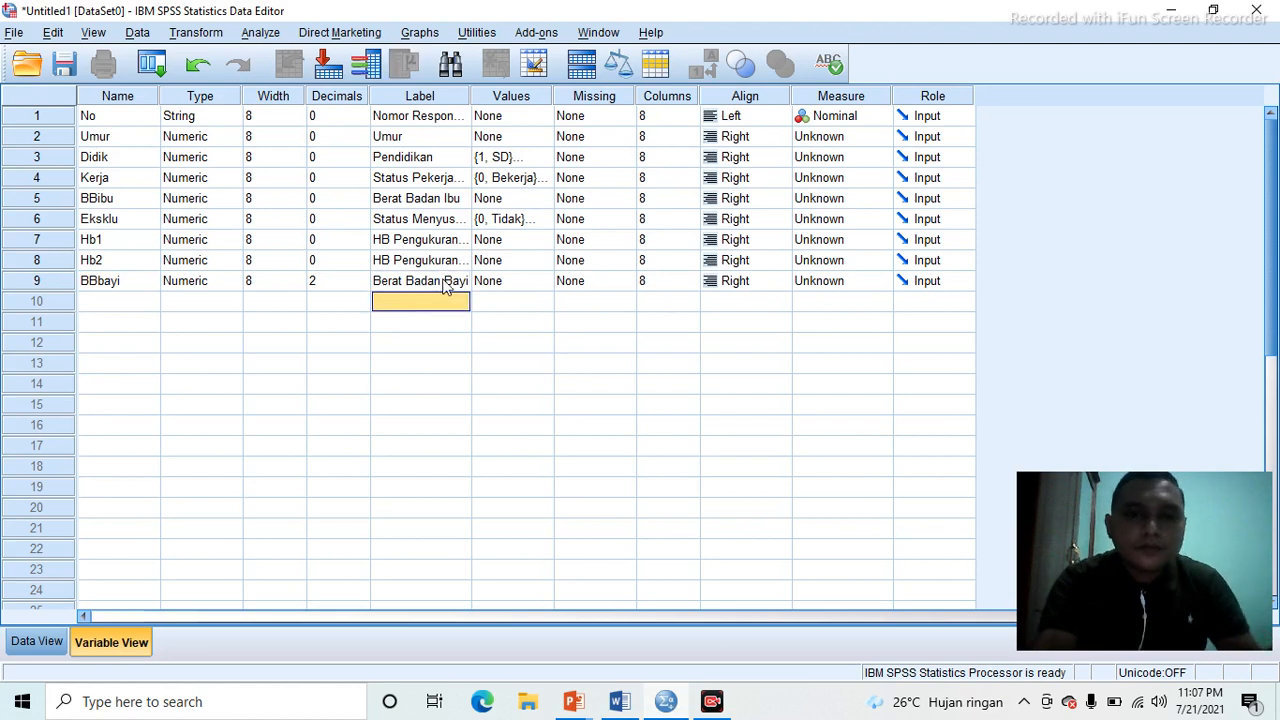
- Define the tenth variable as Segera with 0 decimals
click(95, 302)
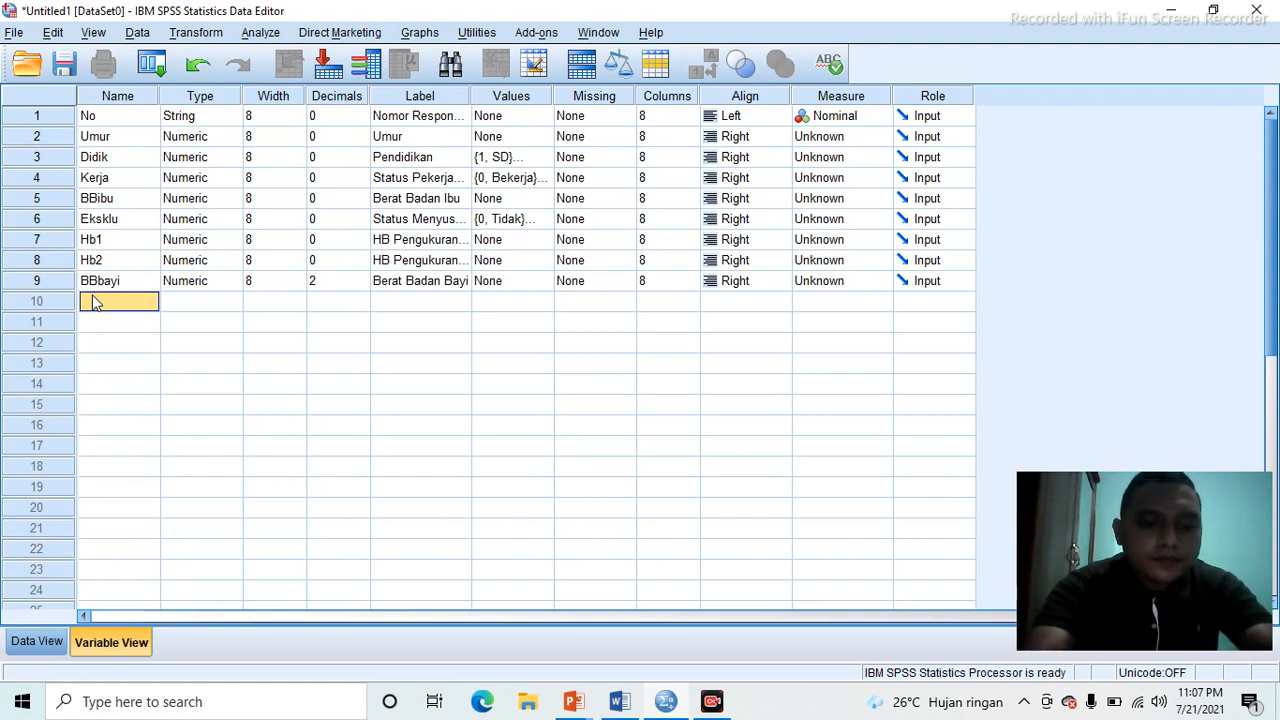
text(Se)
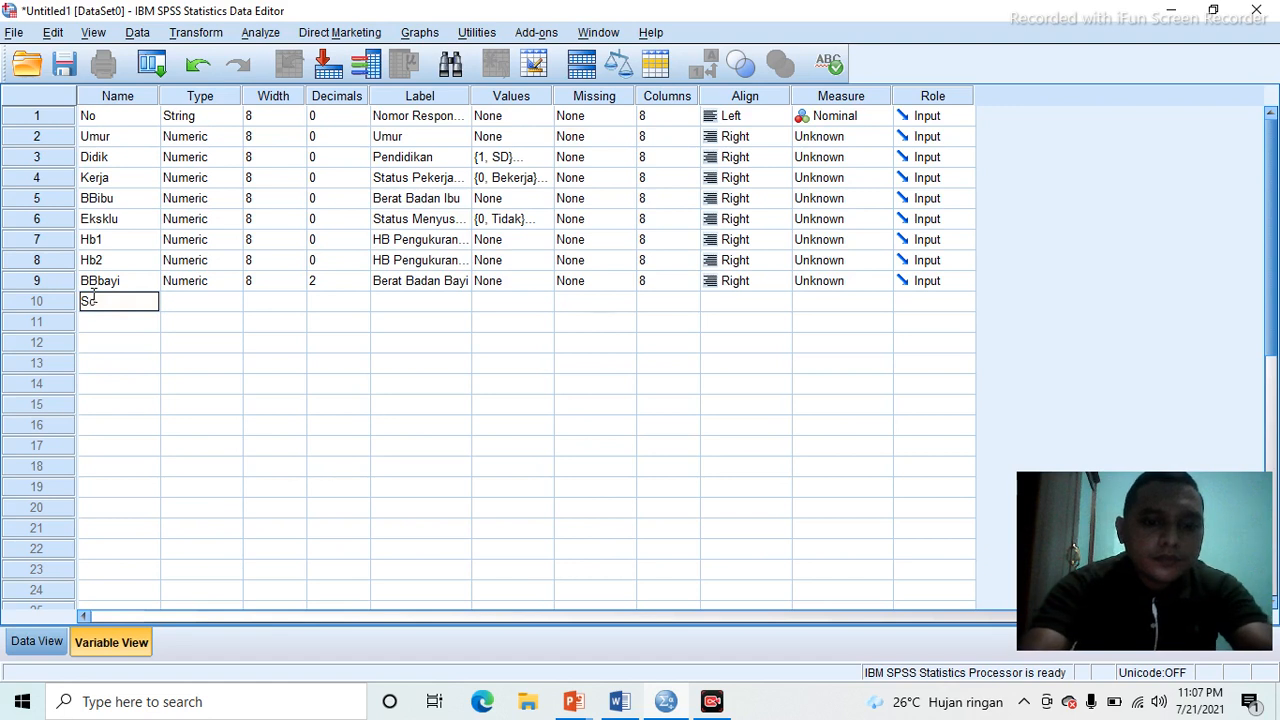
text(gera)
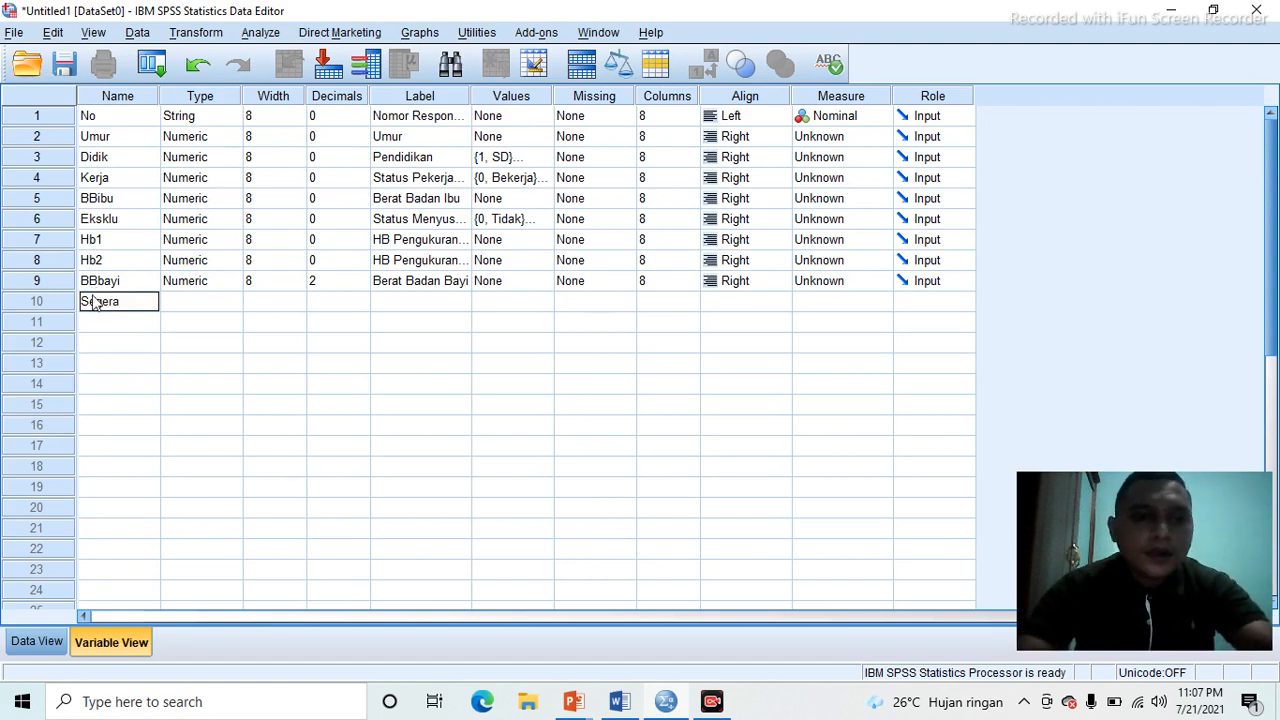
key(Return)
click(359, 301)
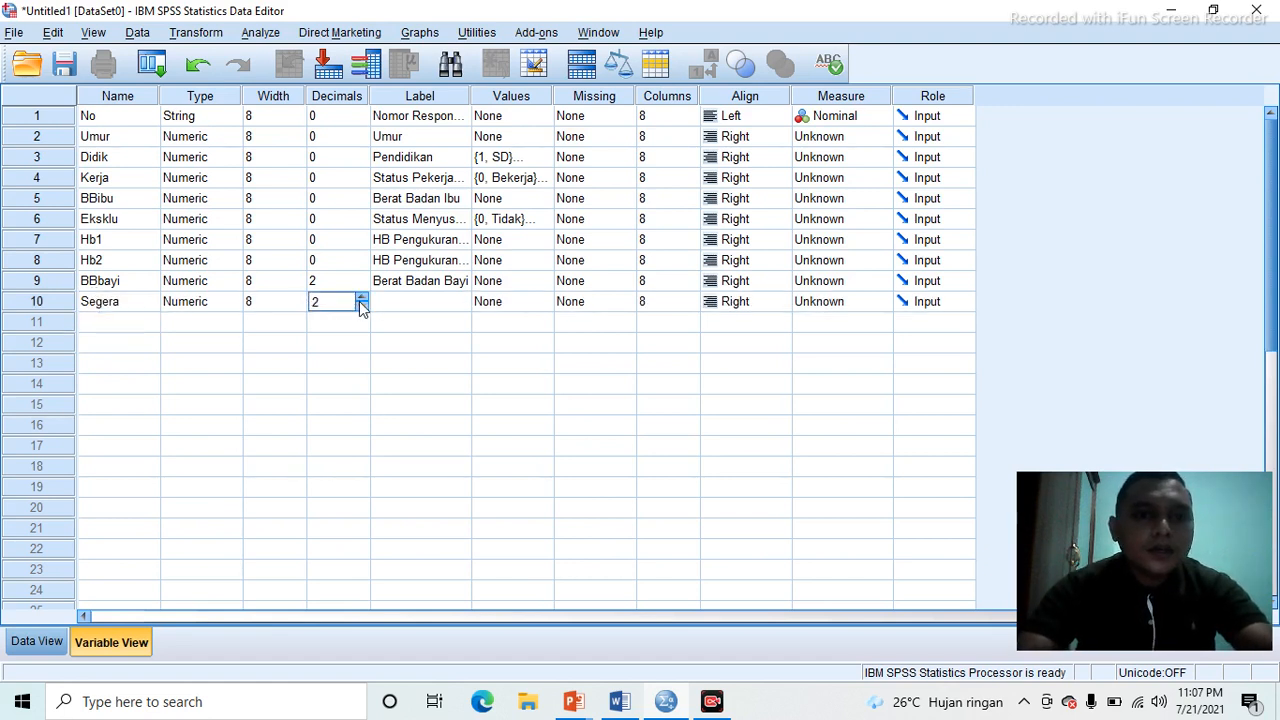
click(362, 306)
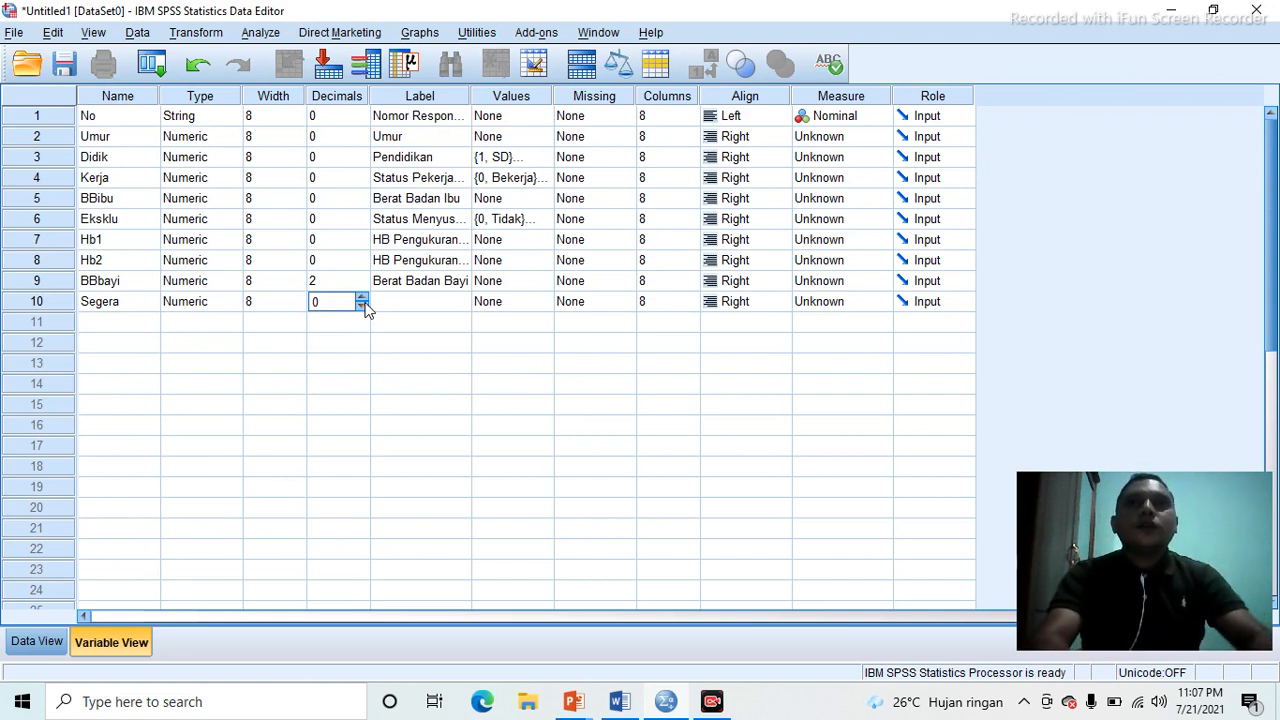
- Check the attitude question in the Word questionnaire, return to SPSS and give the Segera variable the label Segera diberikan ASI
click(419, 303)
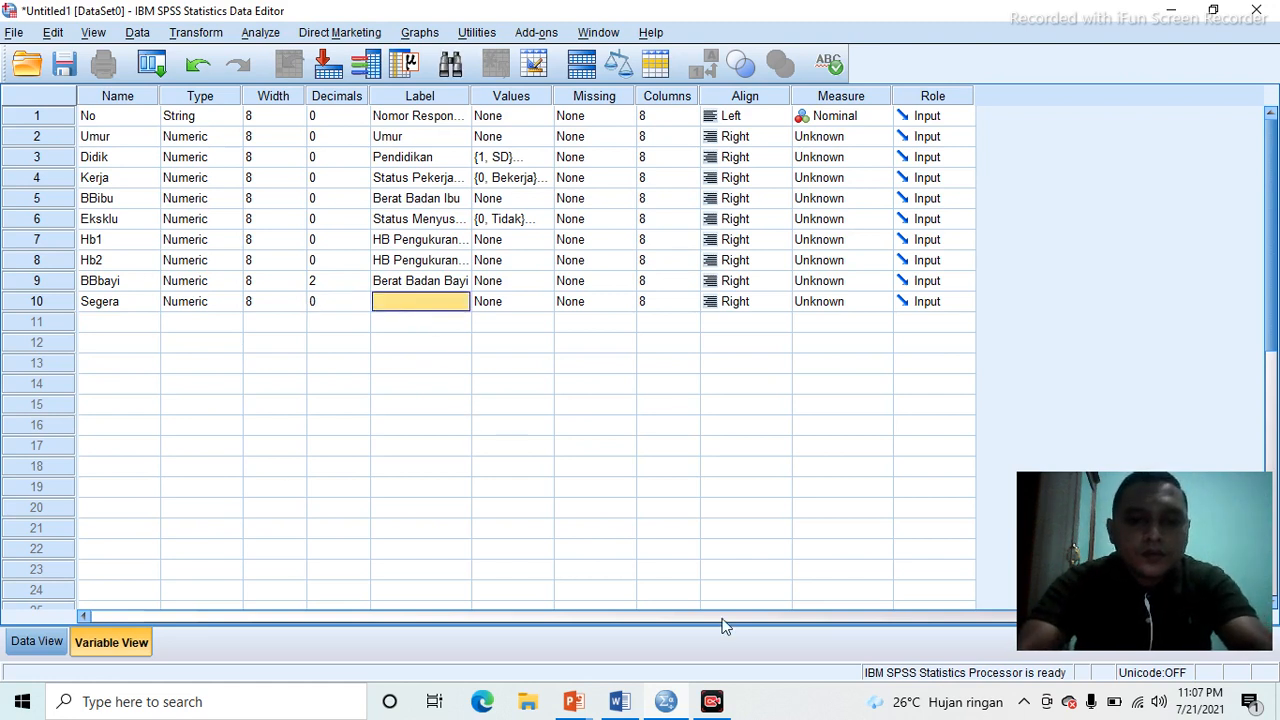
click(620, 700)
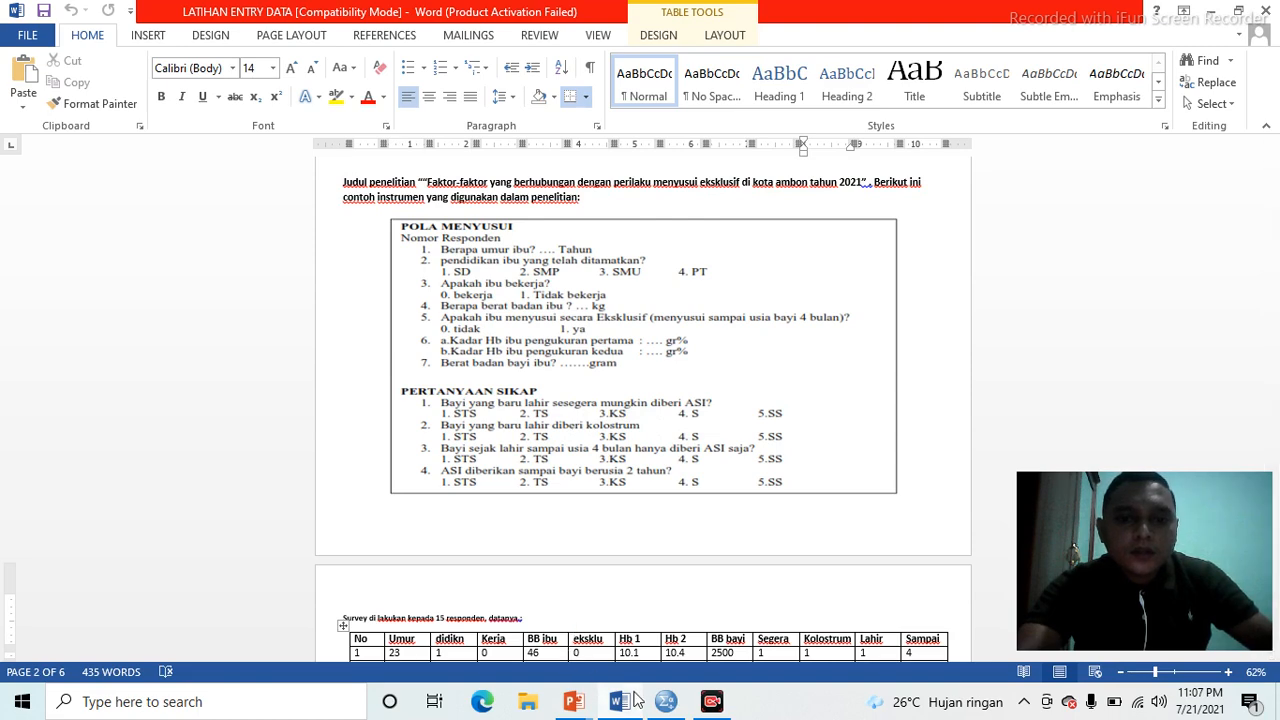
click(664, 701)
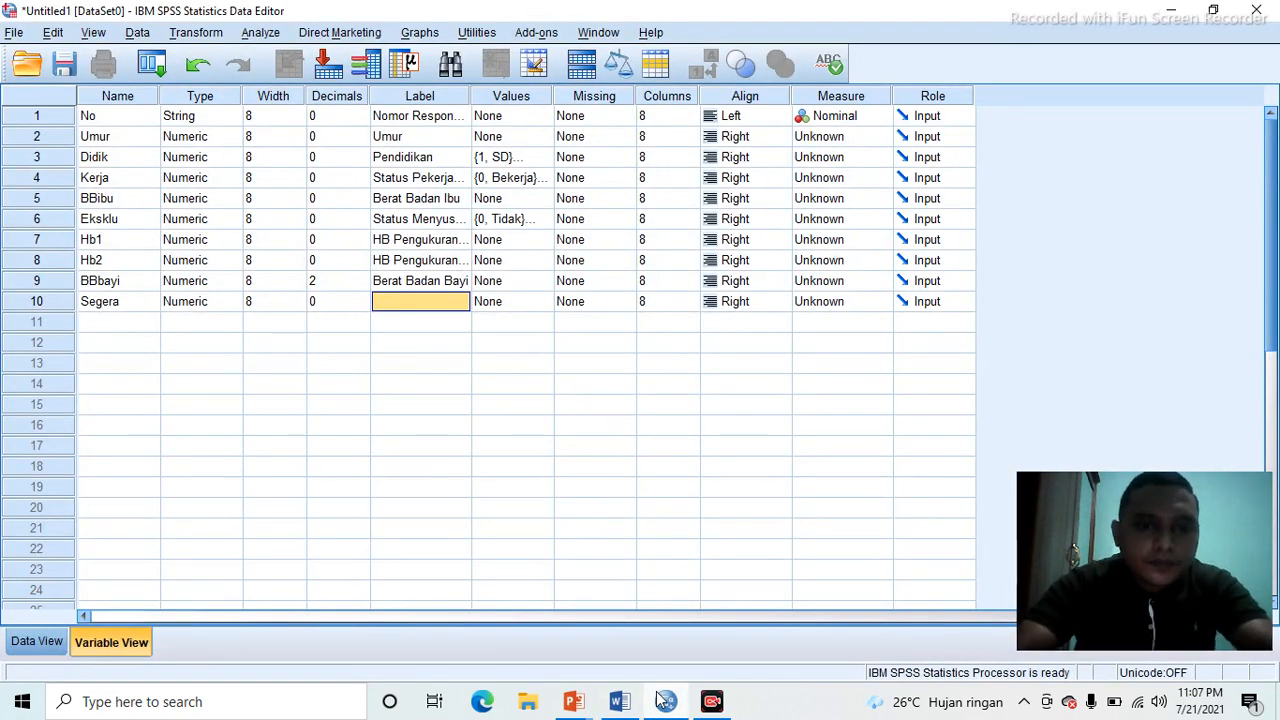
text(Segera)
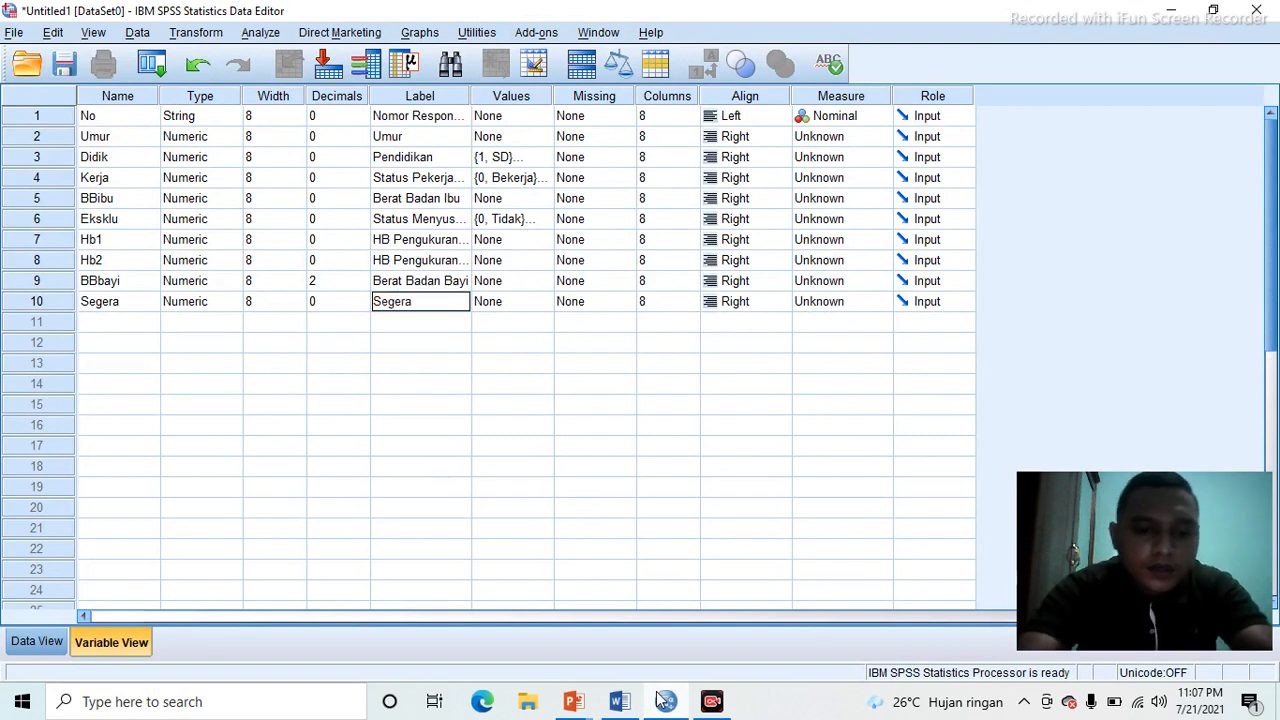
text( diberikan)
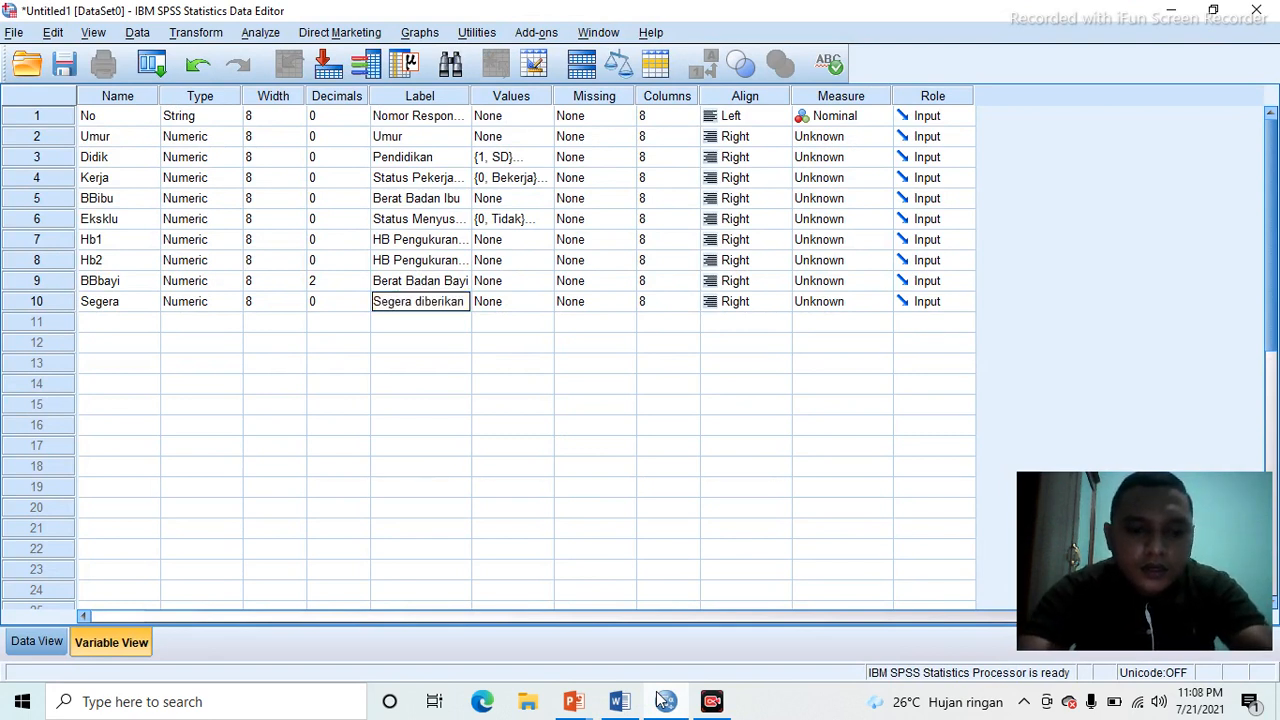
text( ASI)
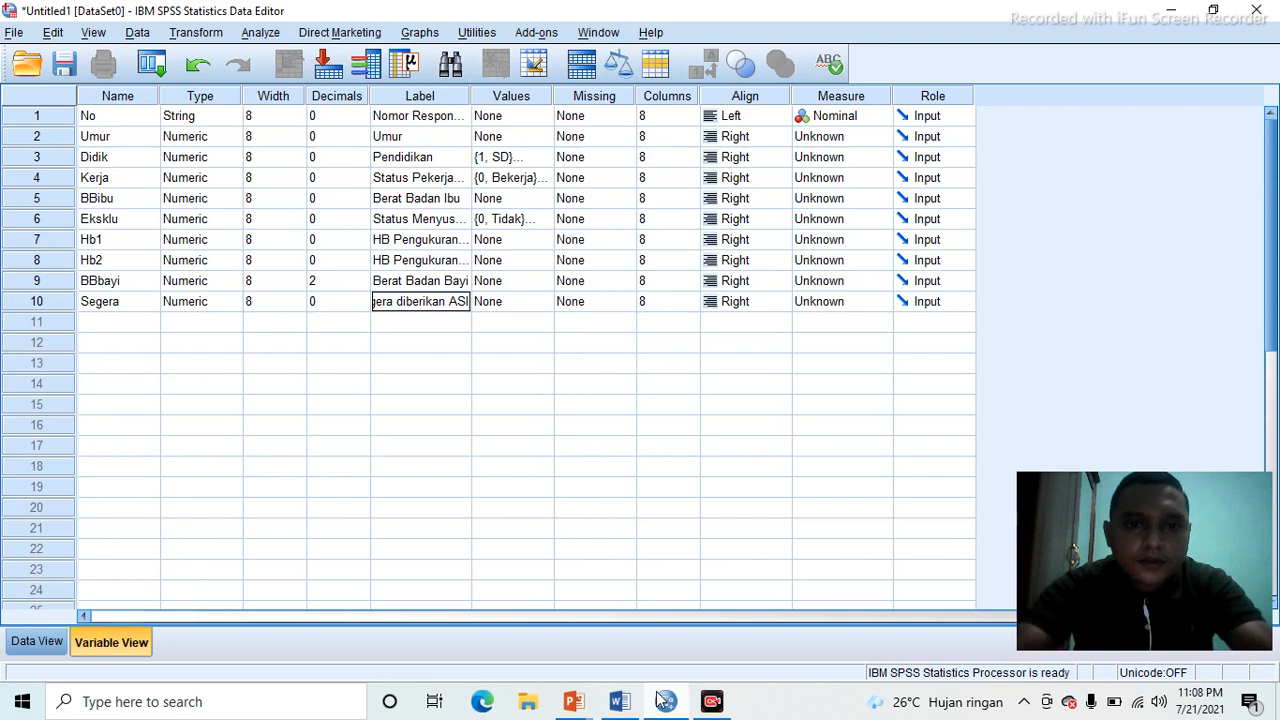
- Define the eleventh variable as Kolos with 0 decimals
click(120, 325)
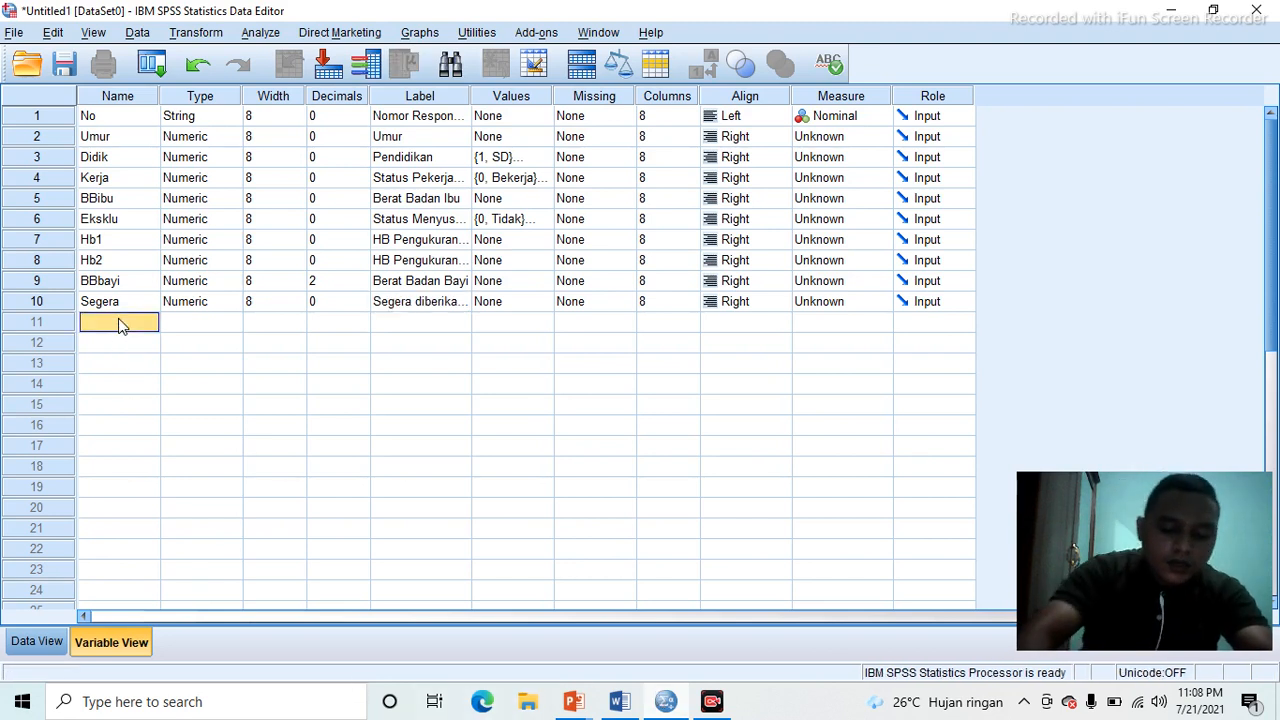
text(Kolos)
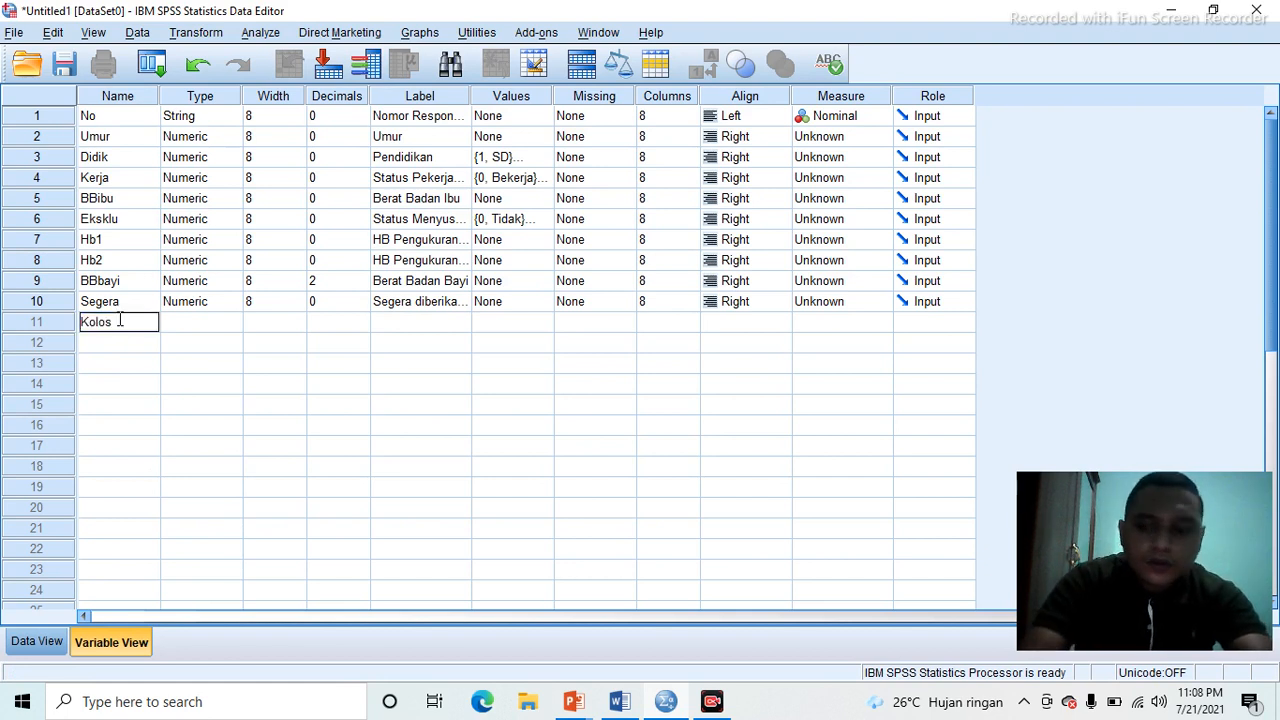
key(Tab)
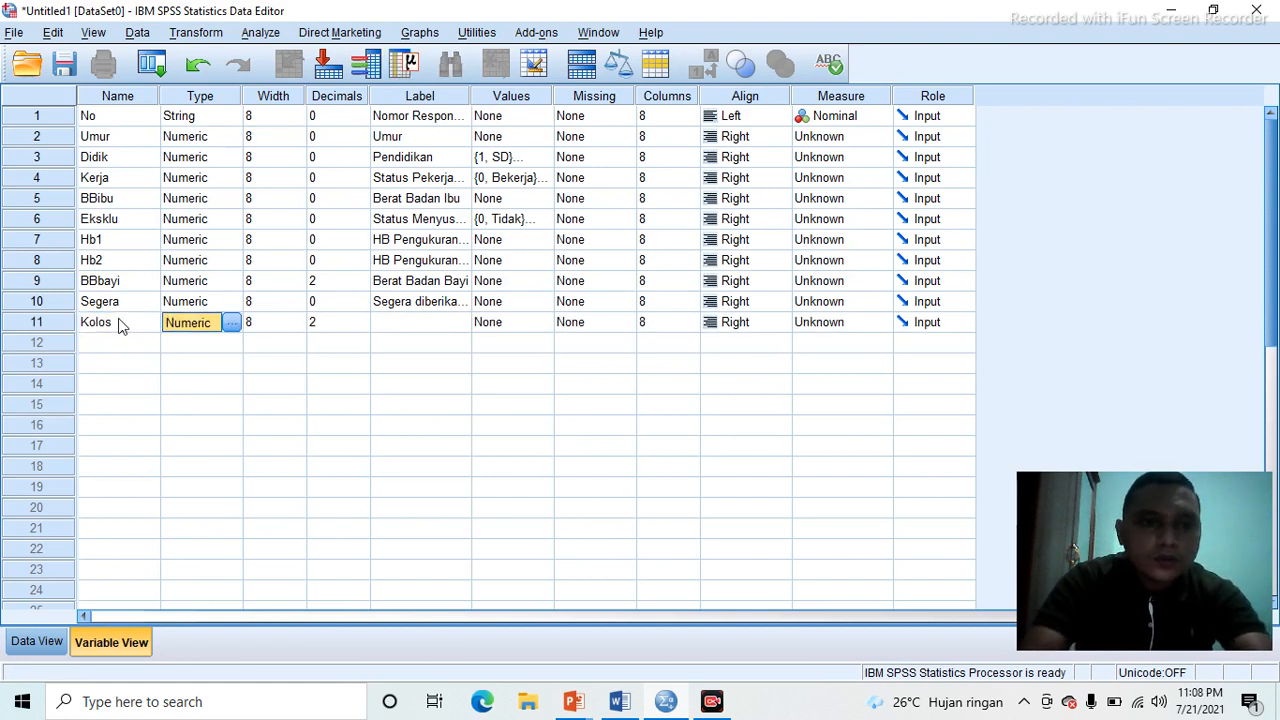
key(Tab)
key(Tab)
text(2)
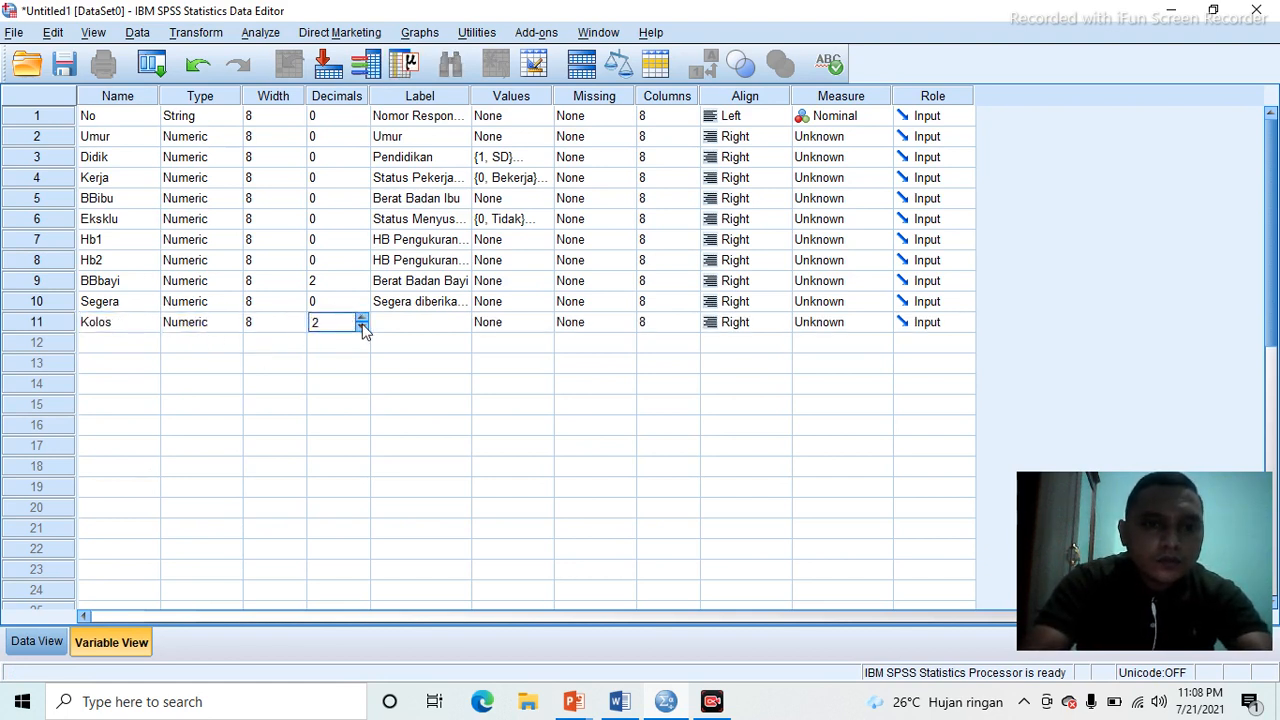
- Give the Kolos variable the label di berikan Kolostrum
click(437, 330)
text(Kol)
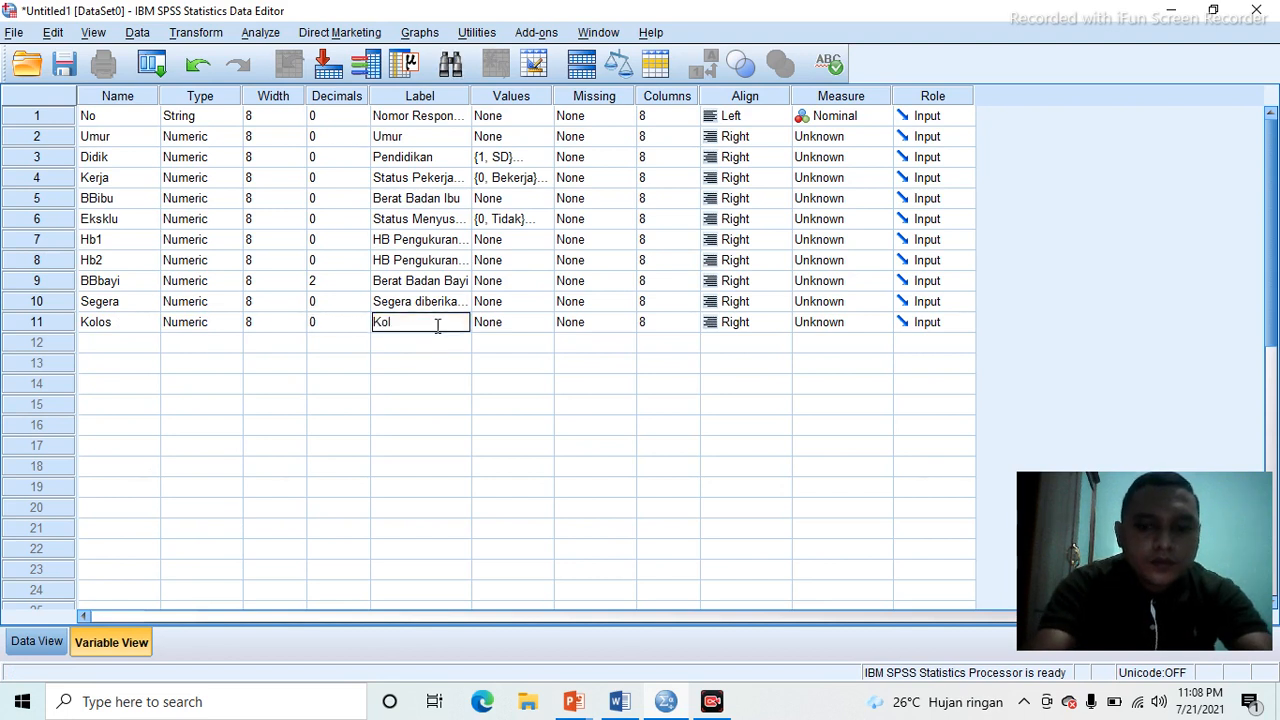
text(ostrum)
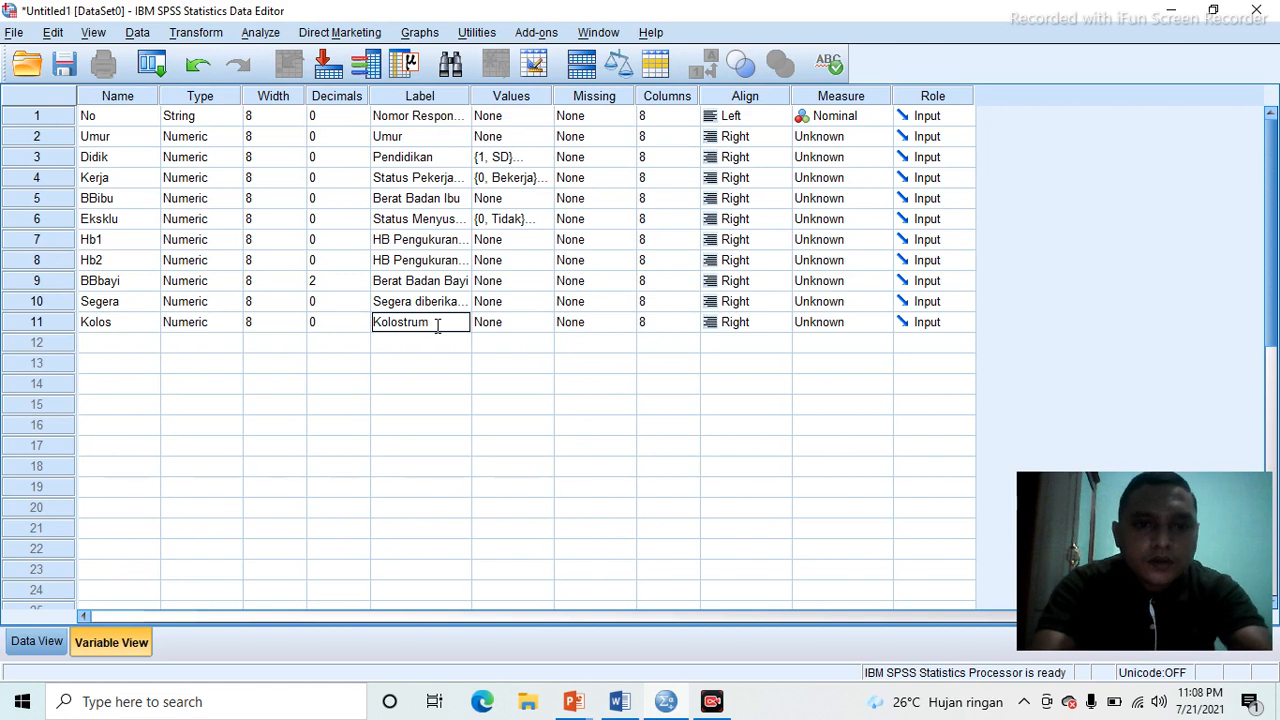
click(375, 322)
text(Di berik)
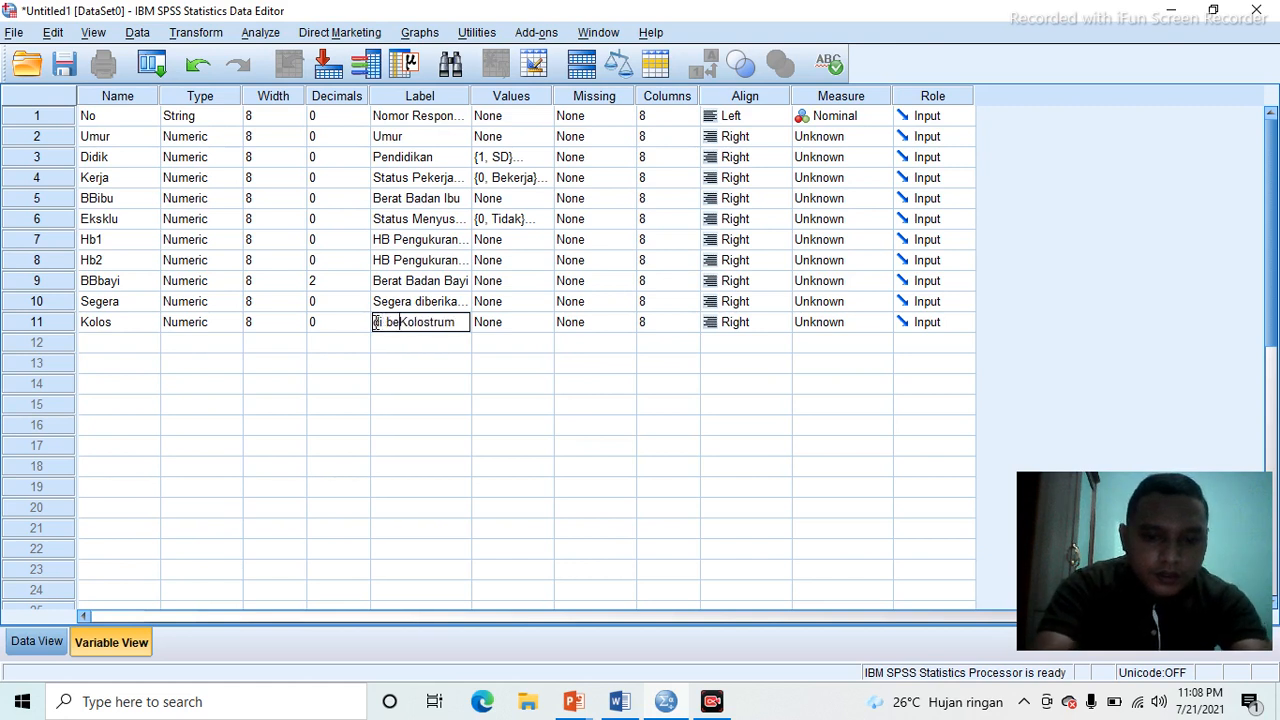
text(an)
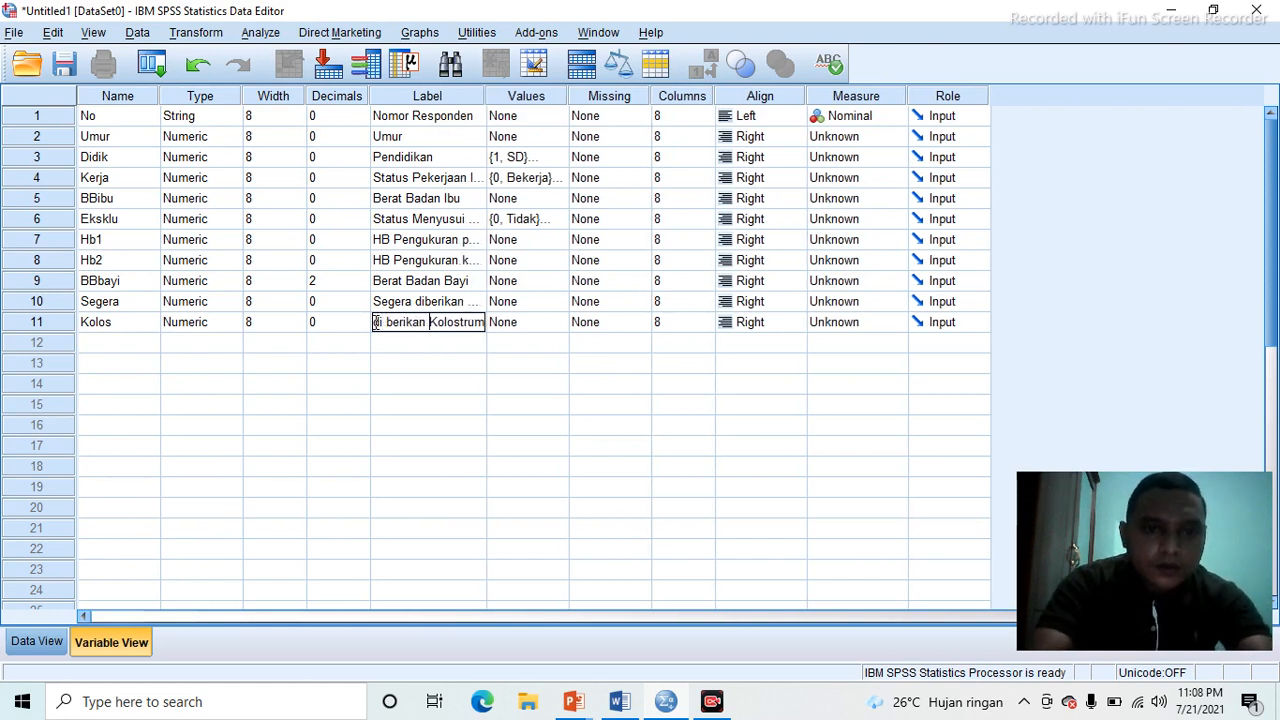
- Define the twelfth variable as Lahir with 0 decimals
click(150, 344)
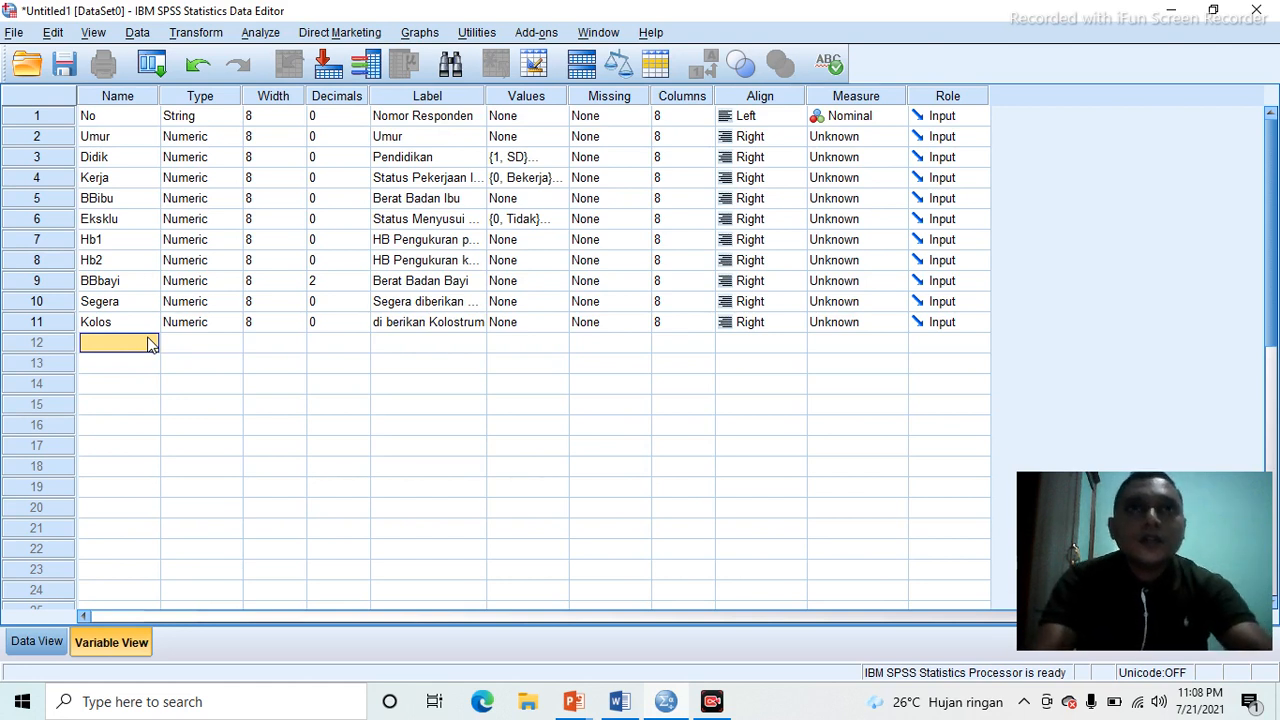
text(Lahir)
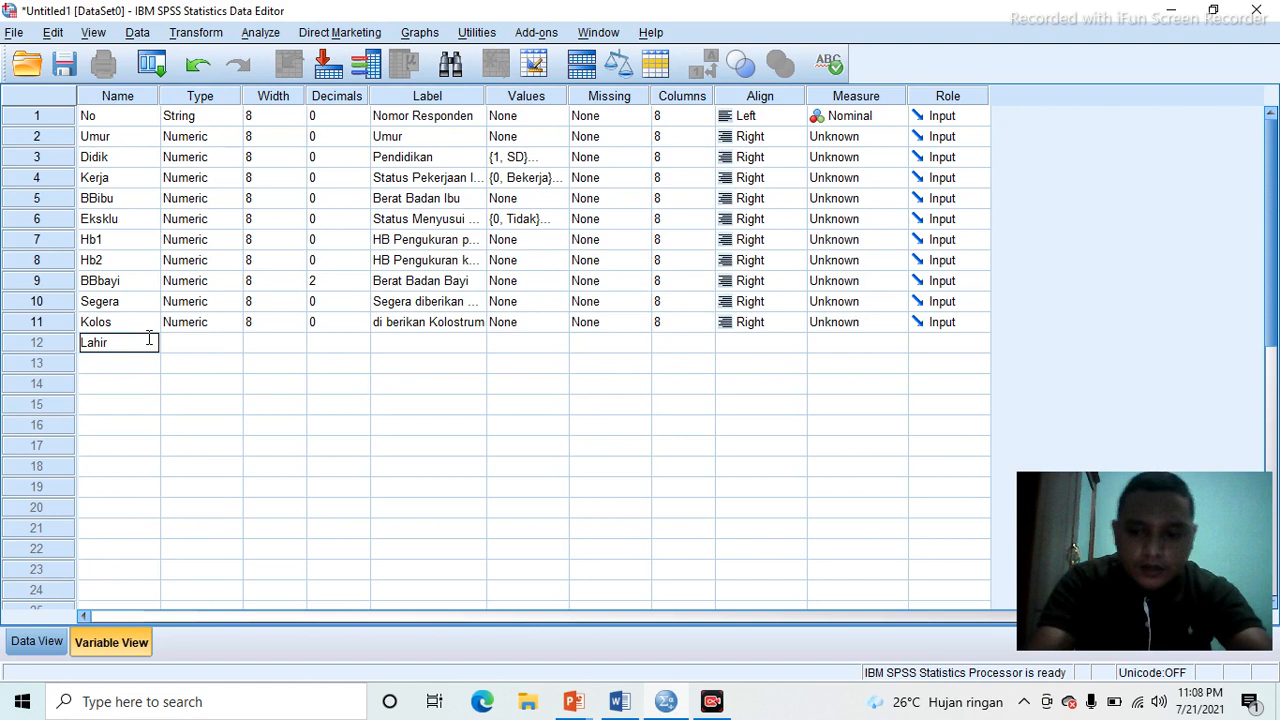
key(Tab)
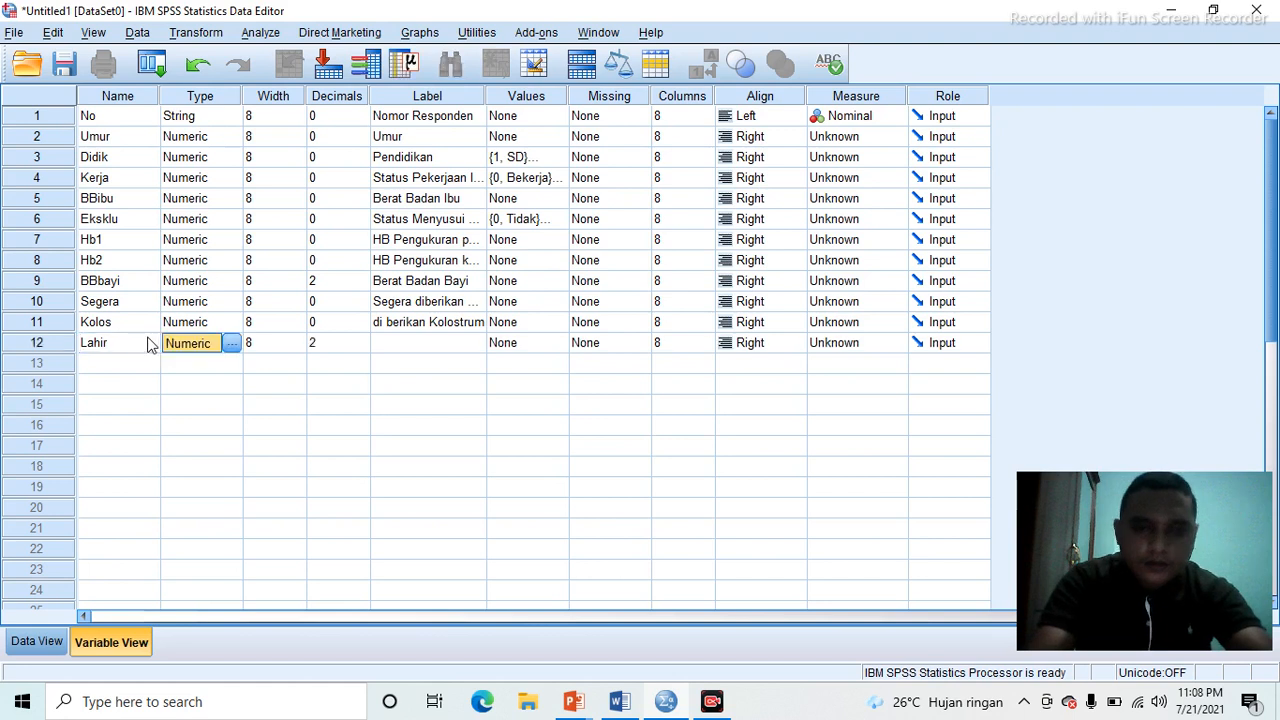
key(Tab)
key(Tab)
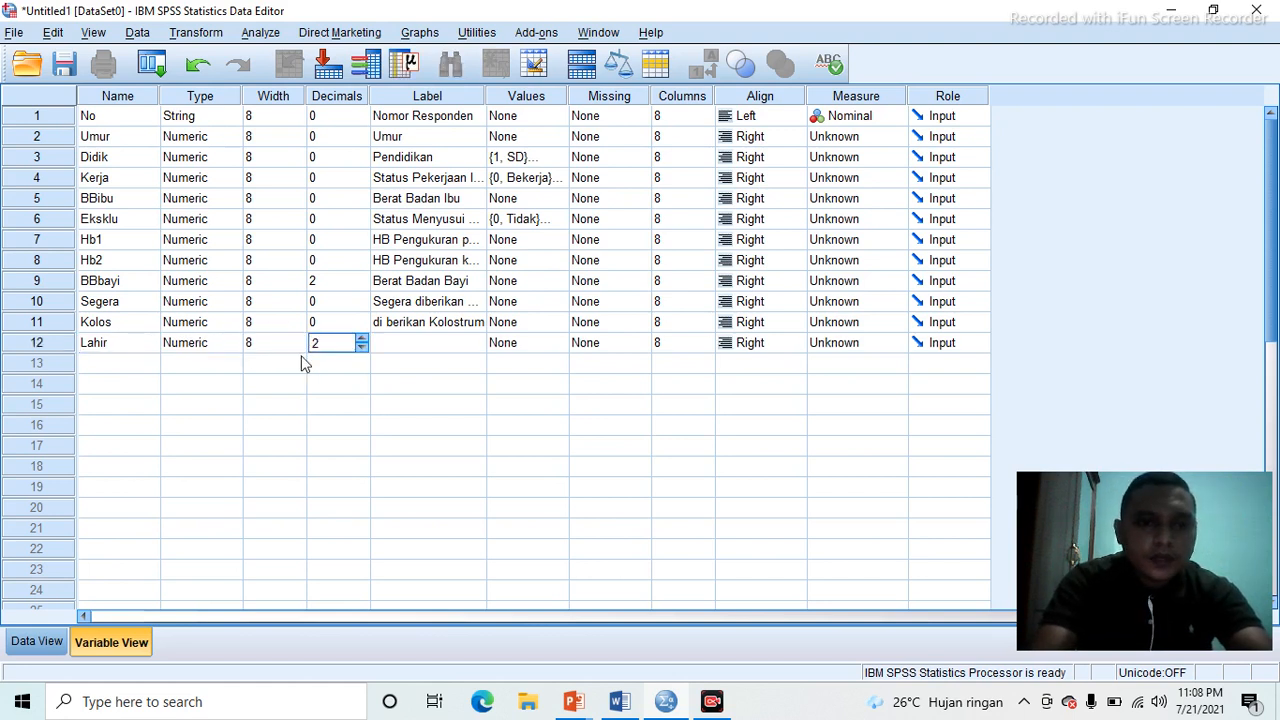
click(361, 347)
click(361, 347)
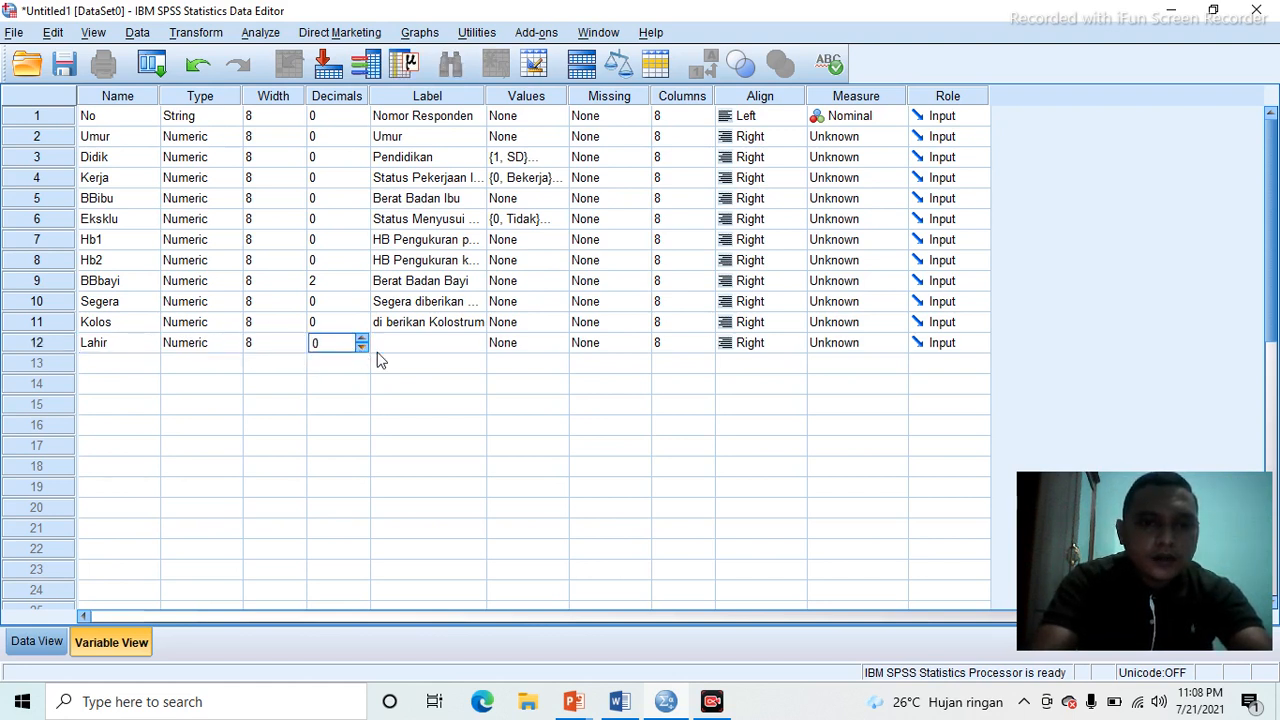
- Give the Lahir variable the label Awal lahir diberikan ASI
click(428, 346)
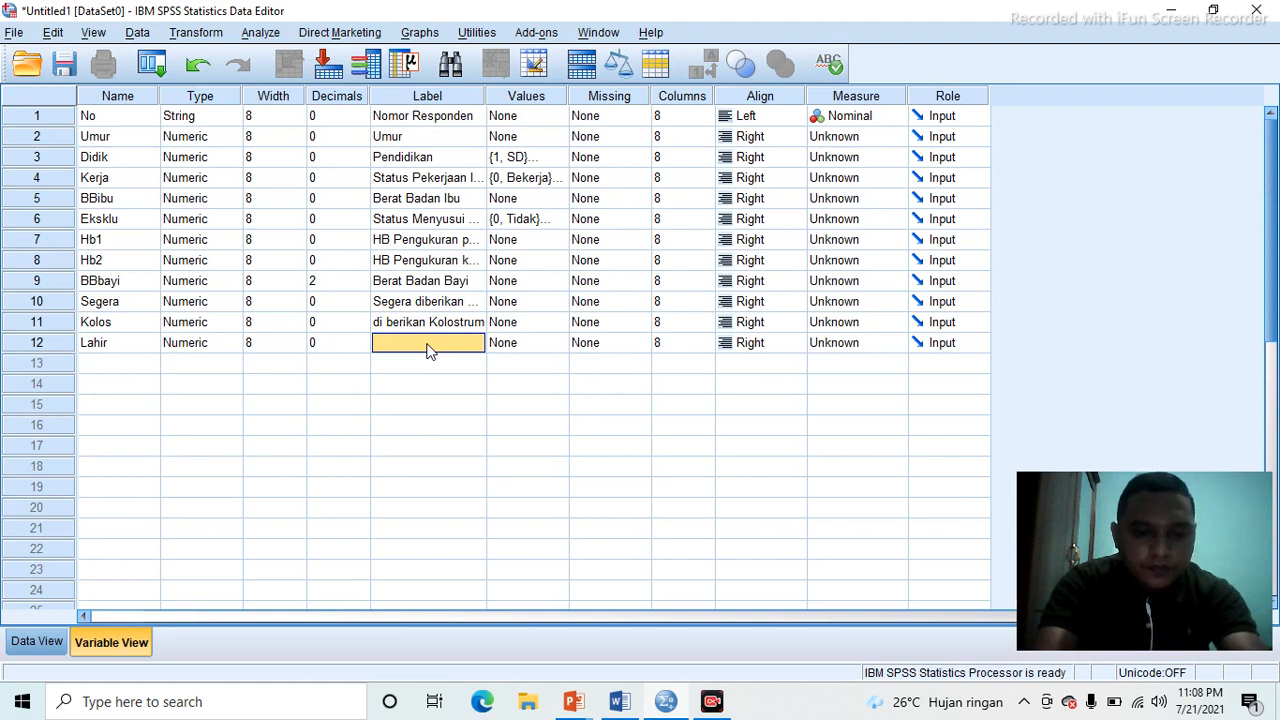
text(Awal I)
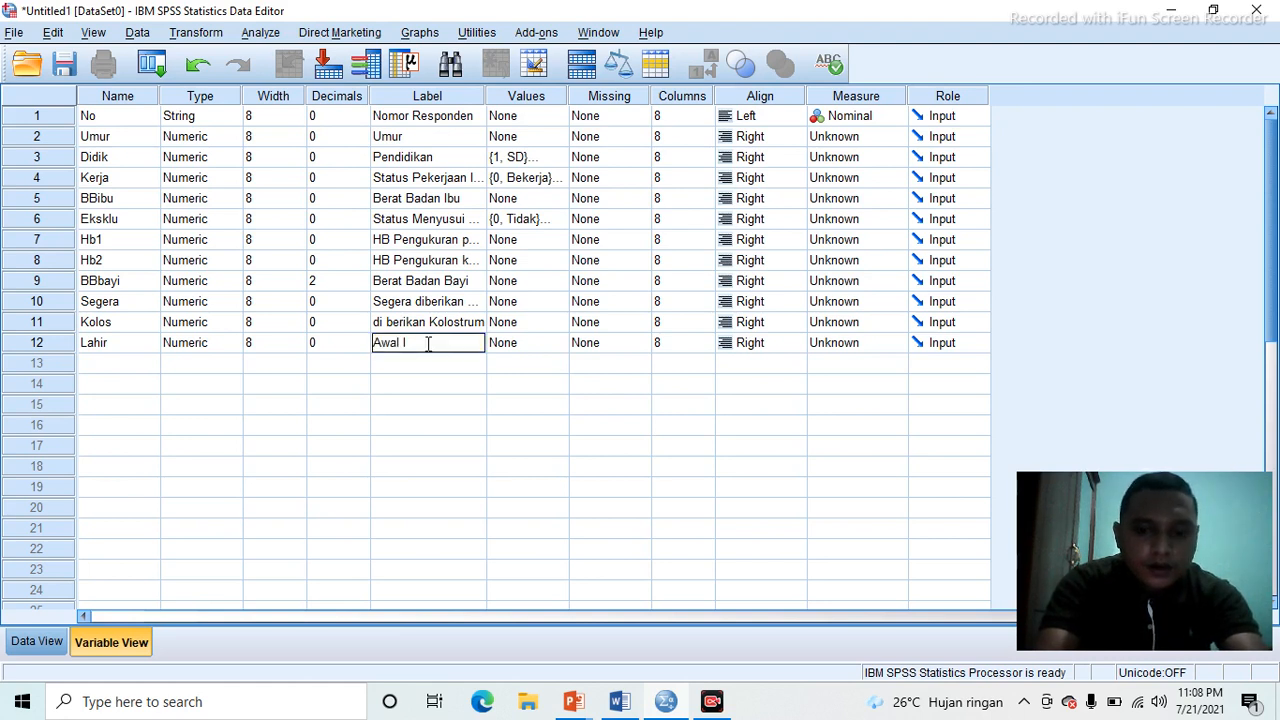
text(ahir diberi)
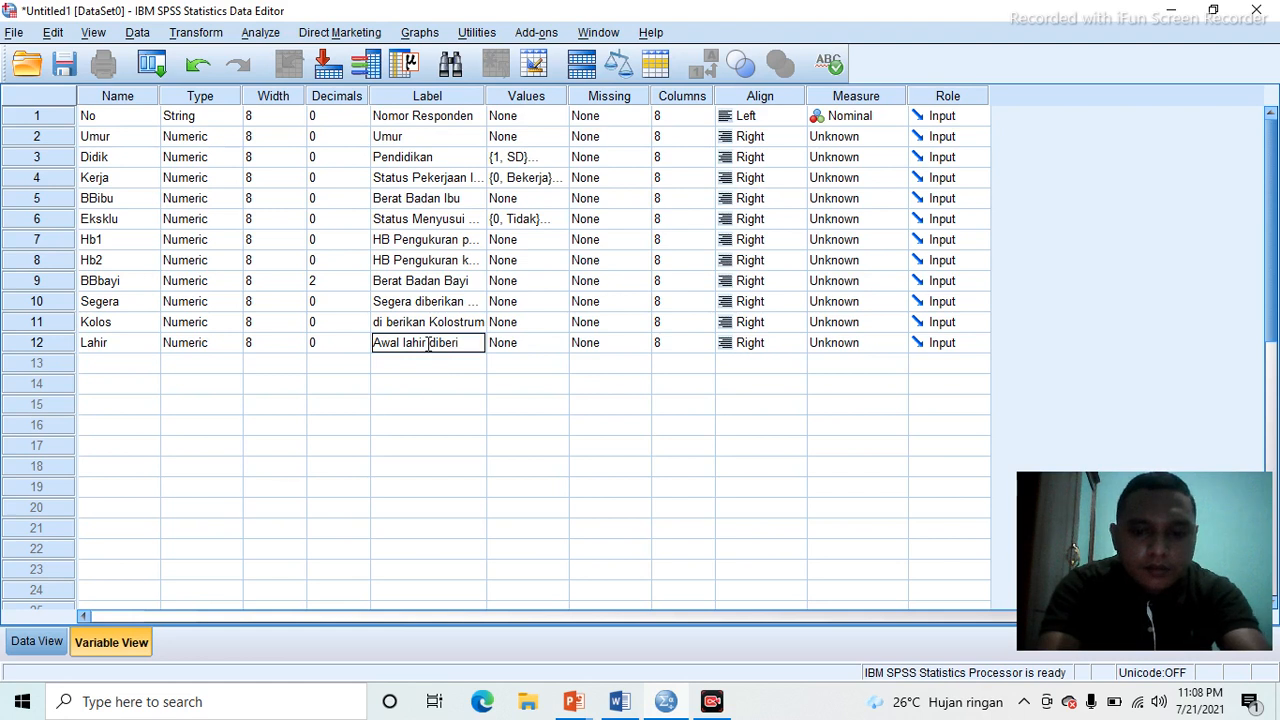
text(kan ASI)
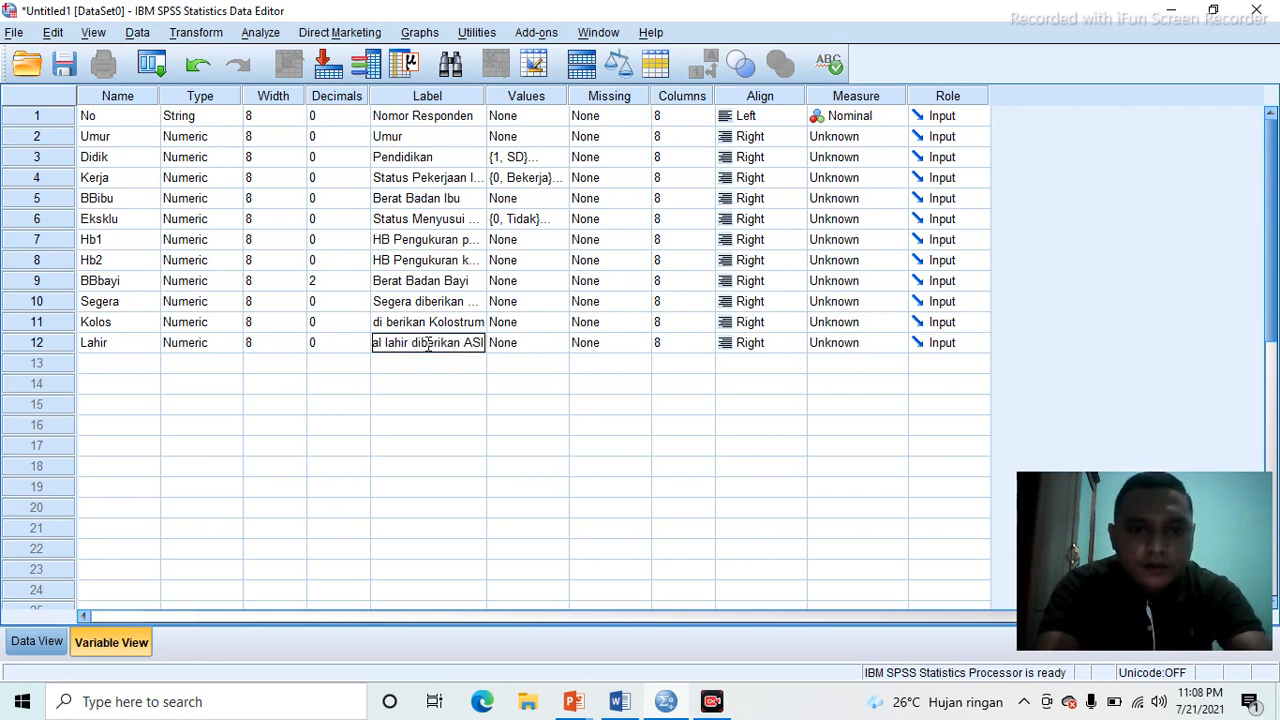
- Name the thirteenth variable Sampai and set the decimals of both Sampai and BBbayi to 0
click(133, 370)
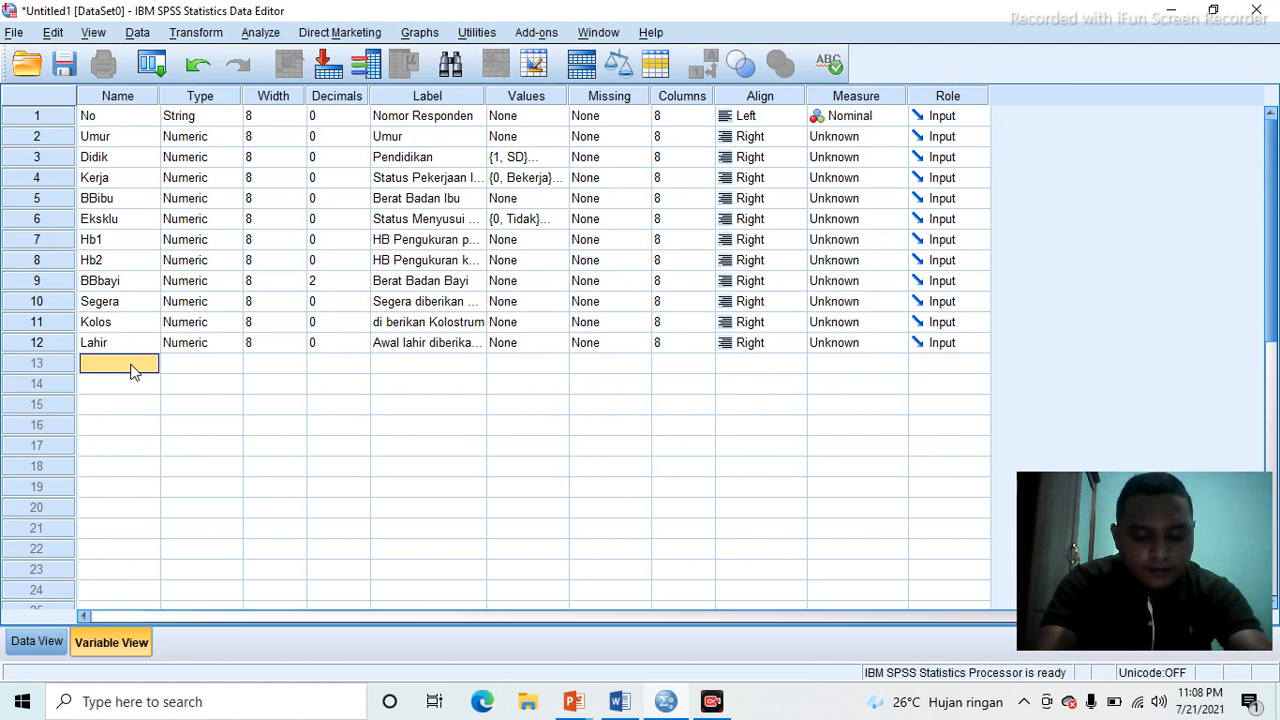
text(Sampai)
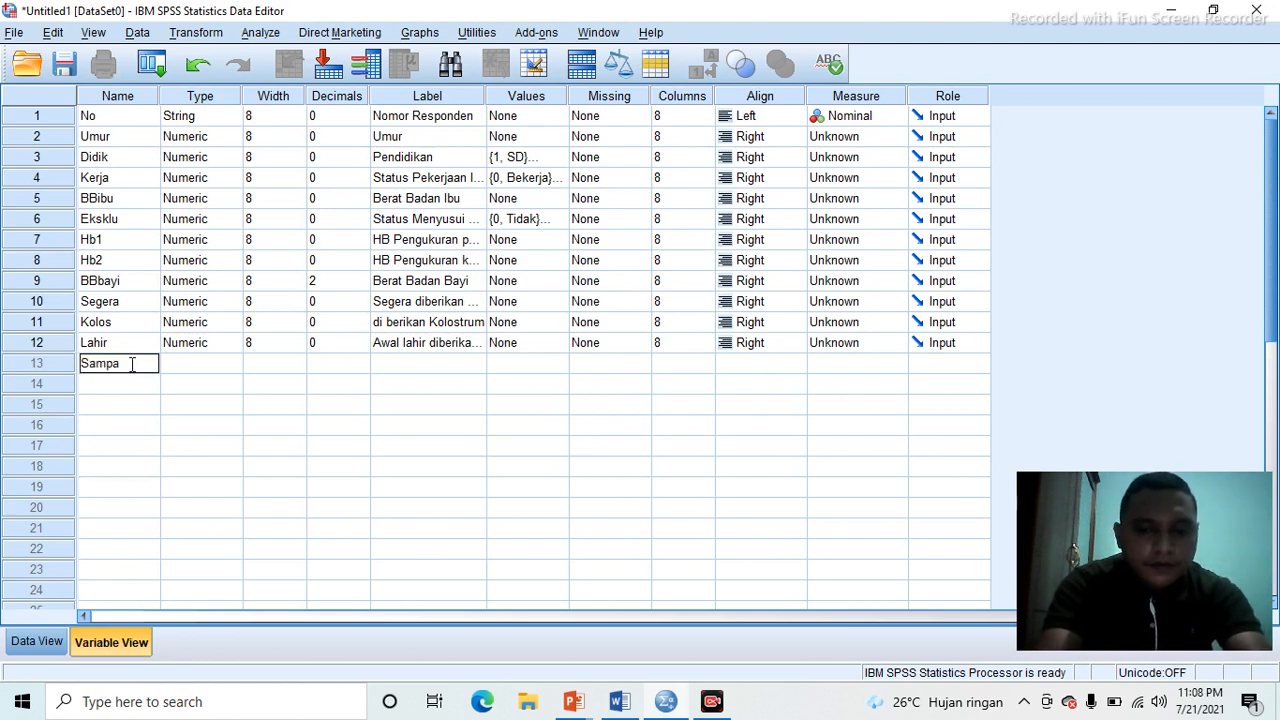
click(241, 362)
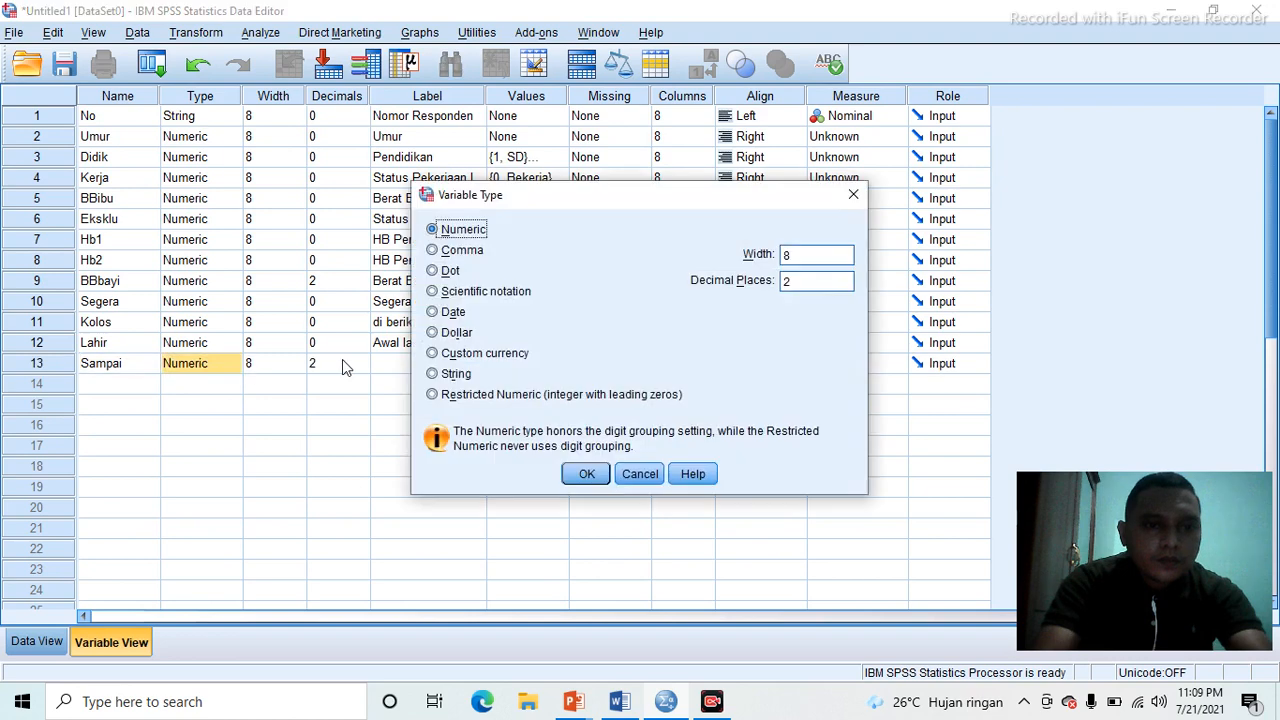
click(853, 194)
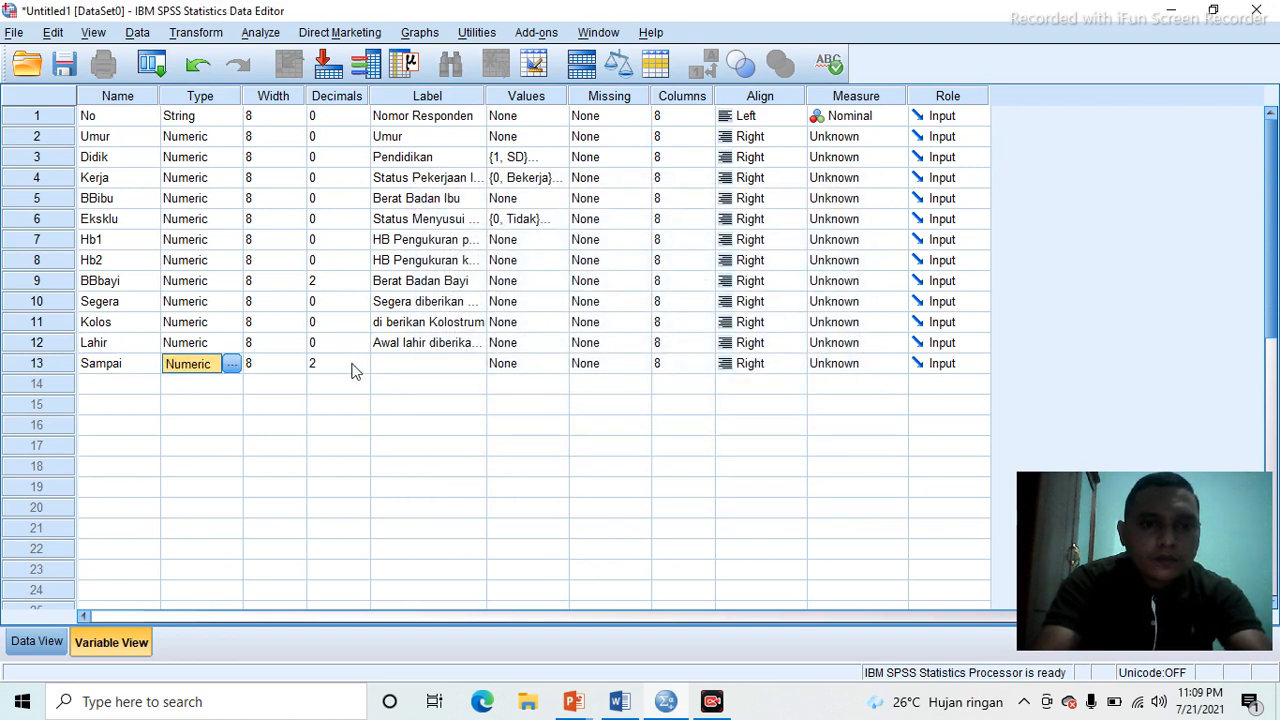
click(352, 364)
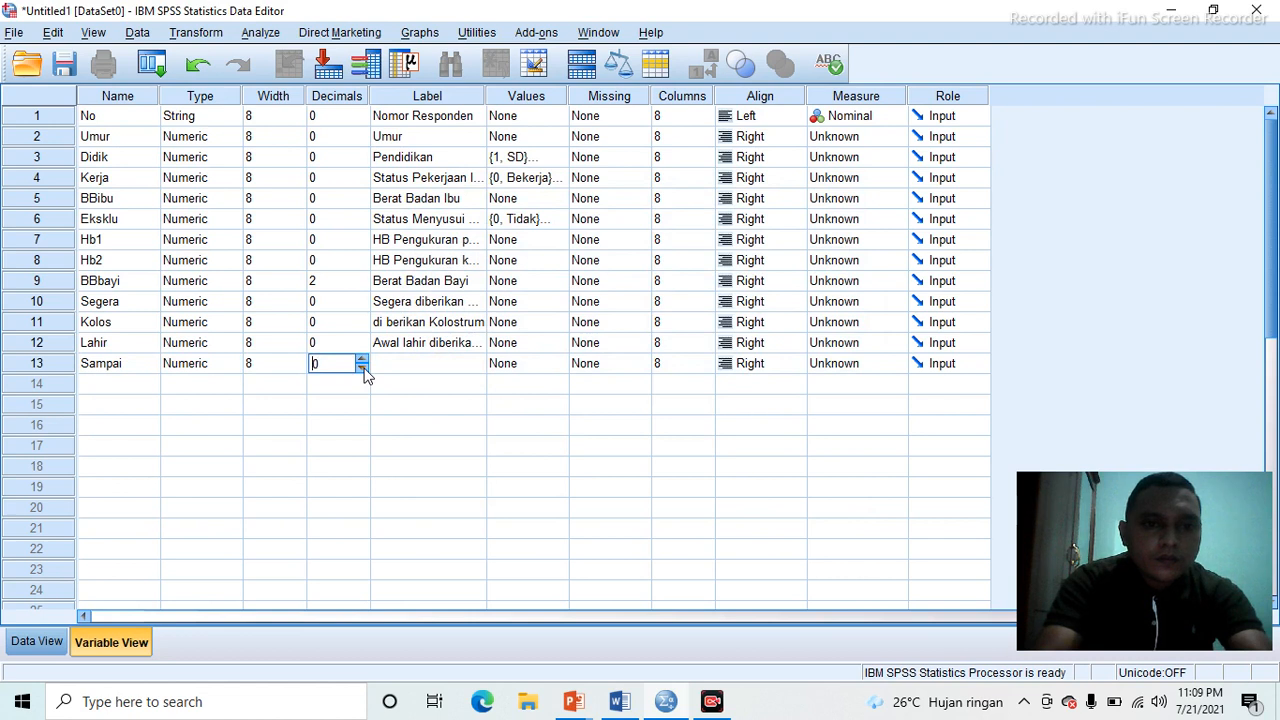
click(342, 281)
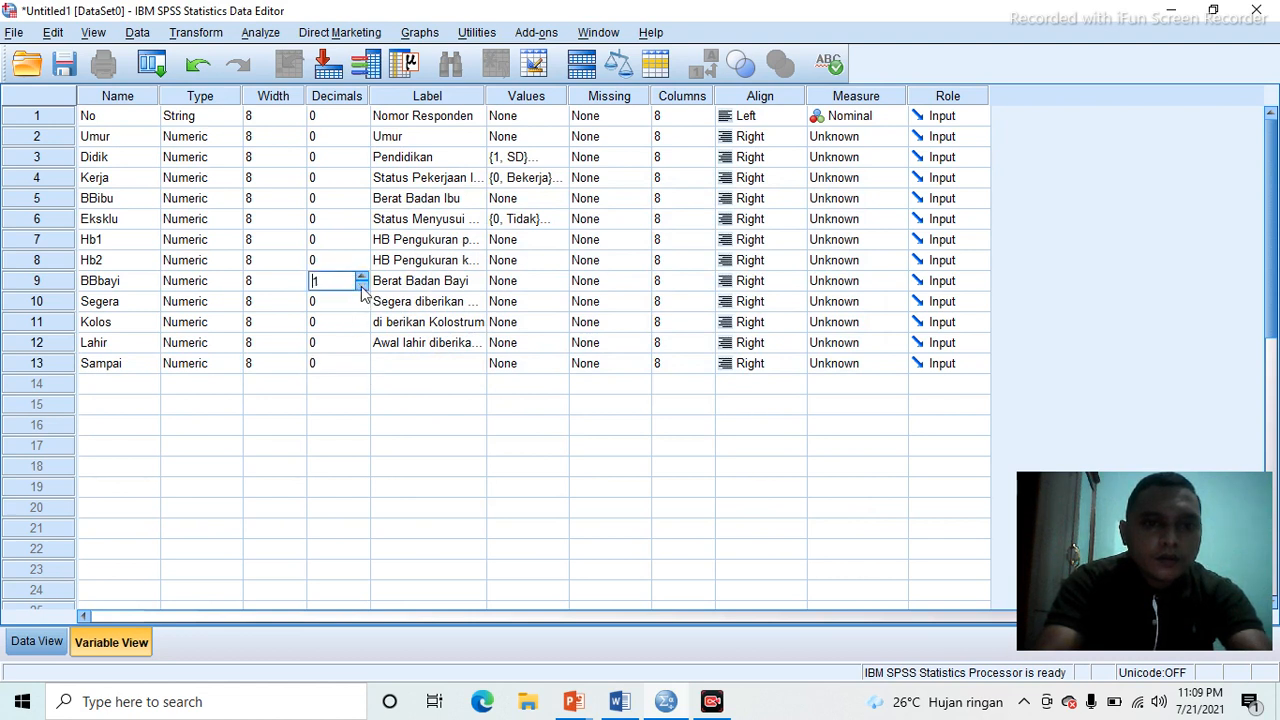
click(362, 286)
- Give the Sampai variable the label di berikan sampai 2 tahun
click(418, 368)
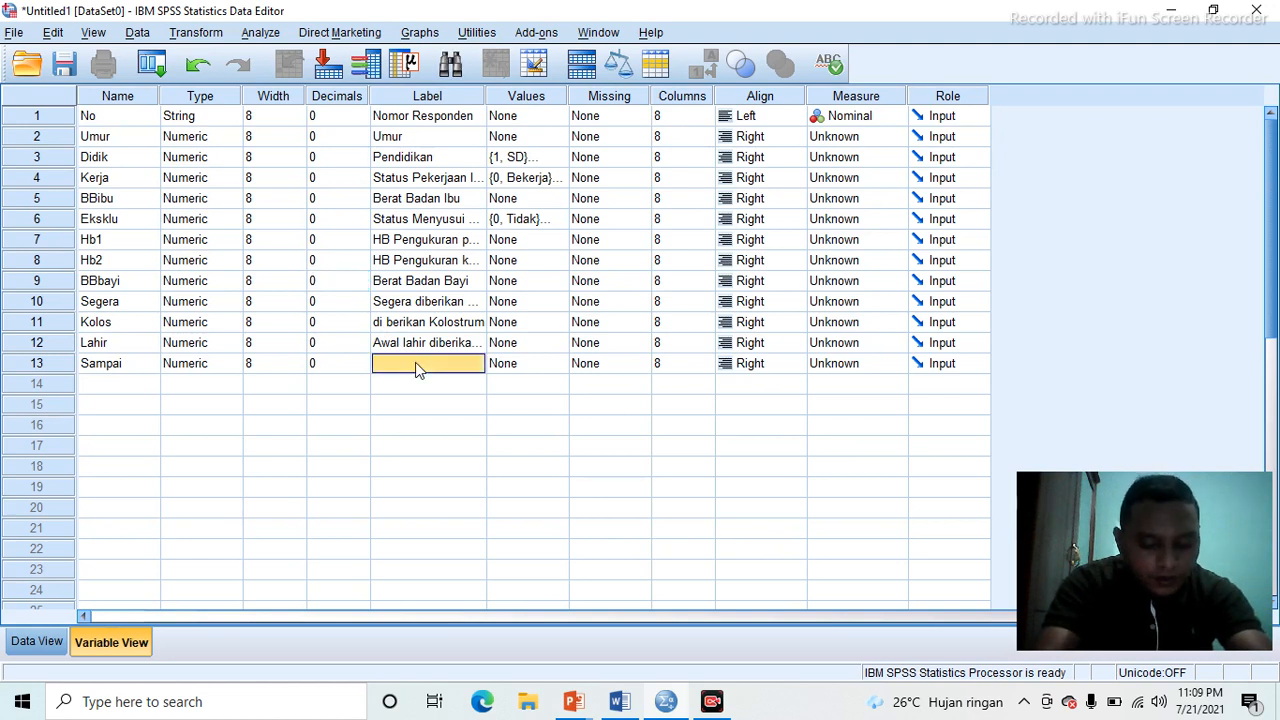
text(di)
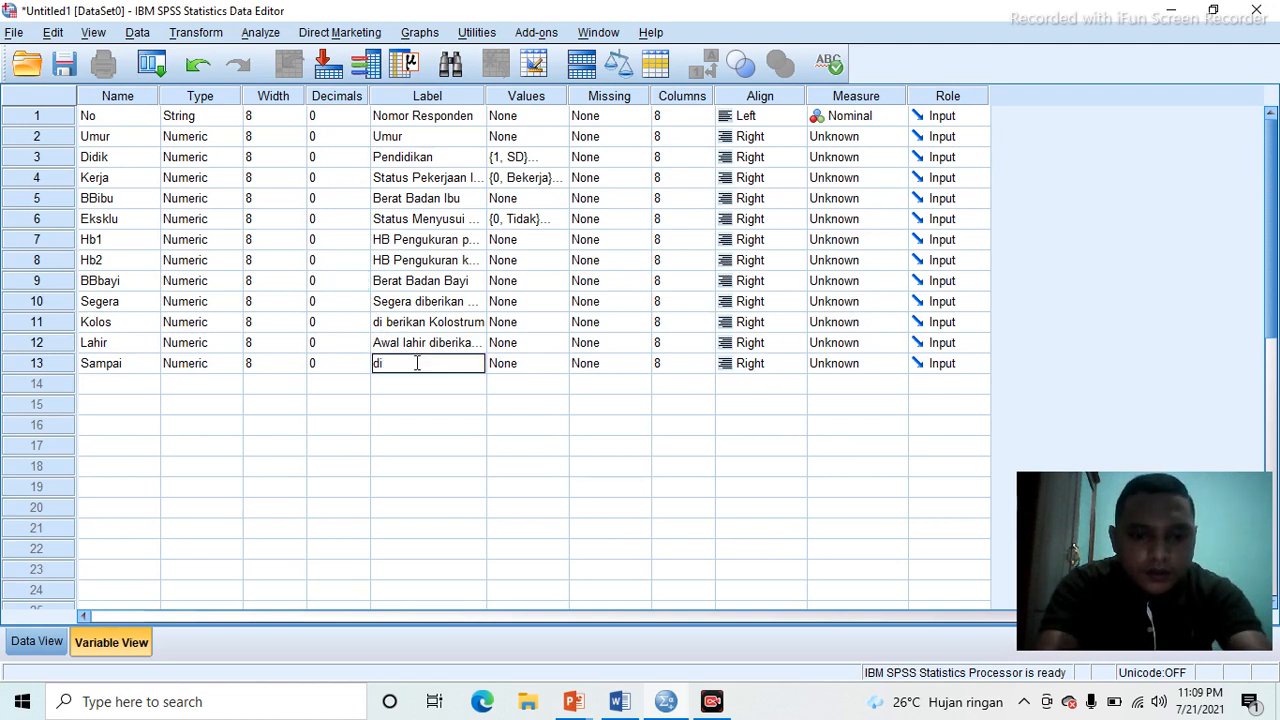
text( berikan)
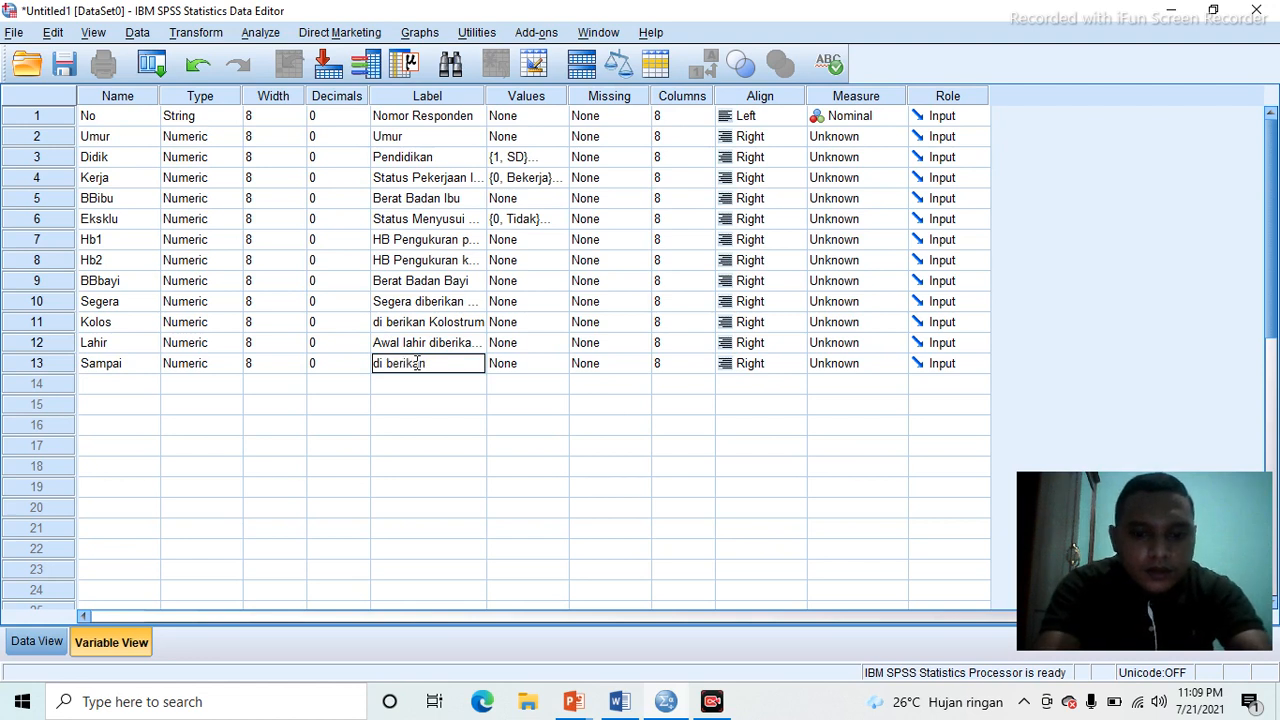
text( sampai)
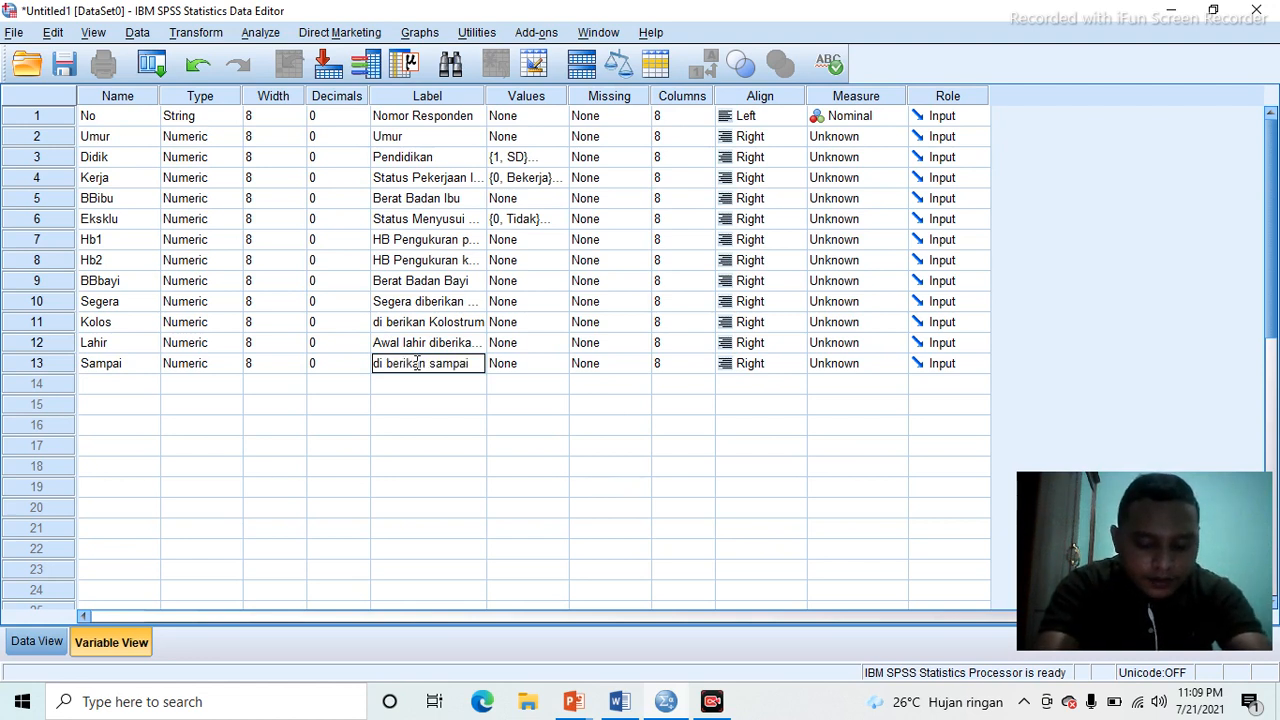
text( 2)
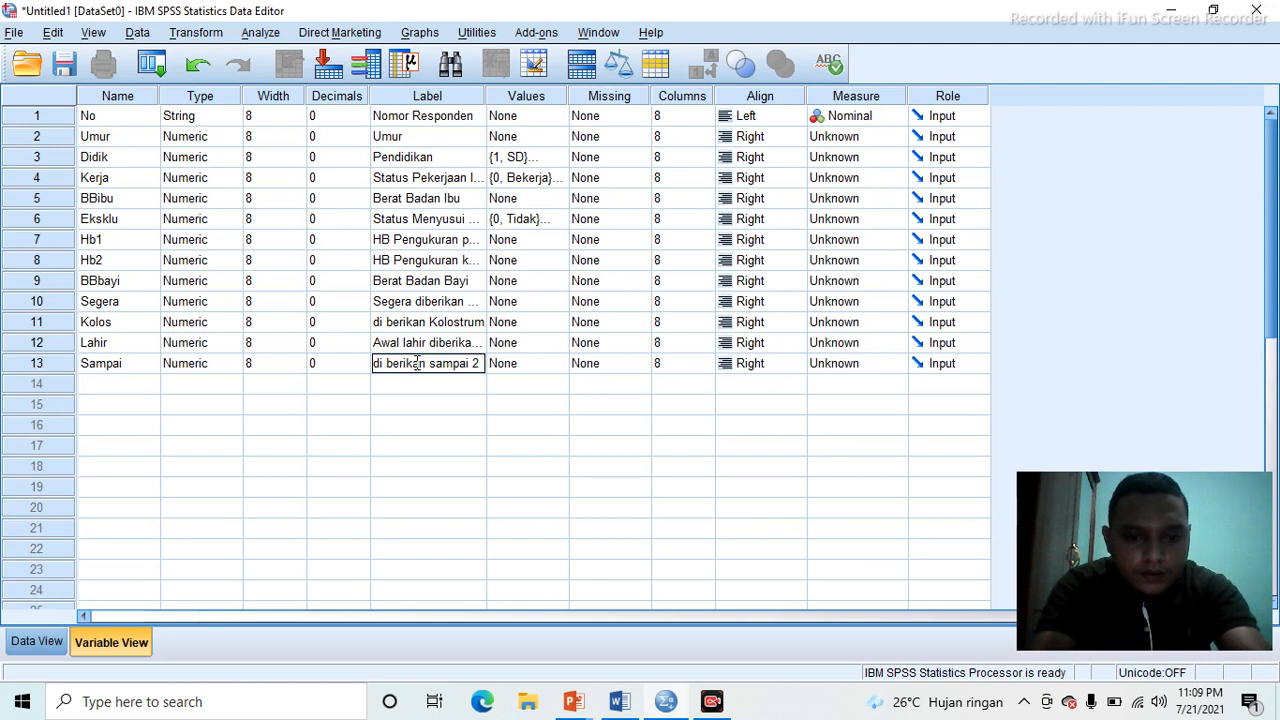
text( tahun)
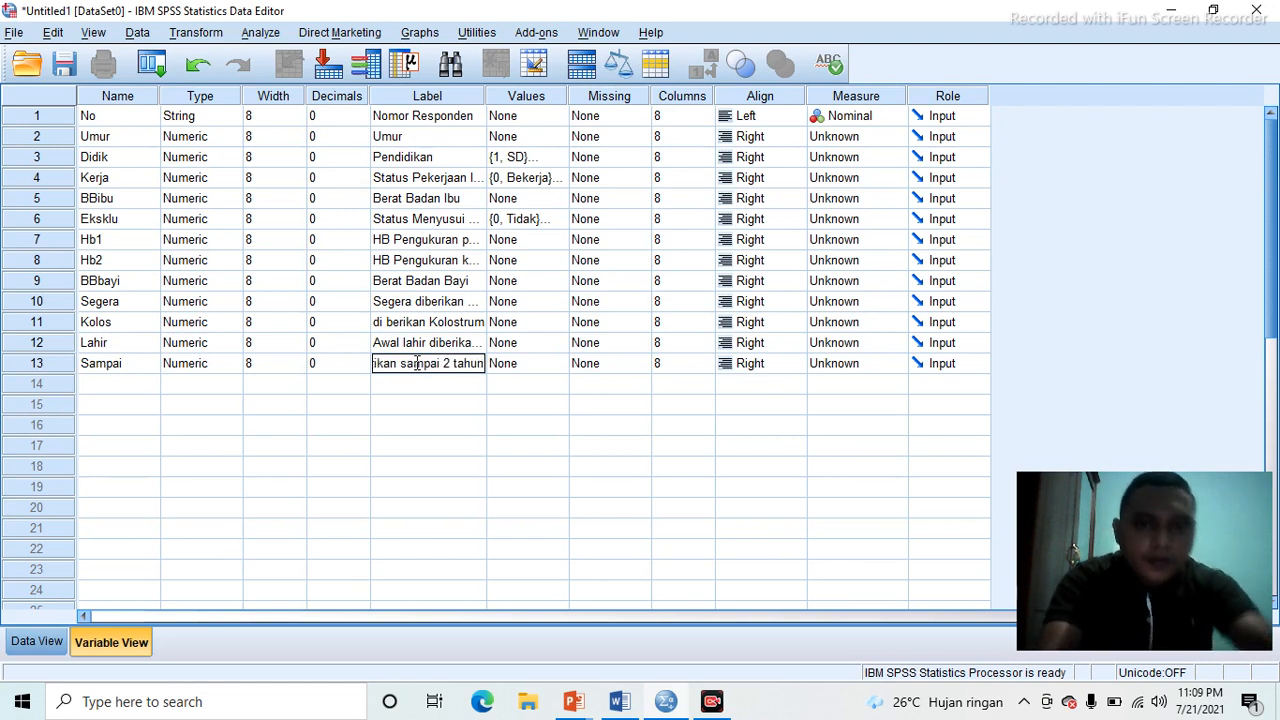
- Check the attitude answer codes in the Word questionnaire and add the value label 1 = STS to the Segera variable in SPSS
click(206, 302)
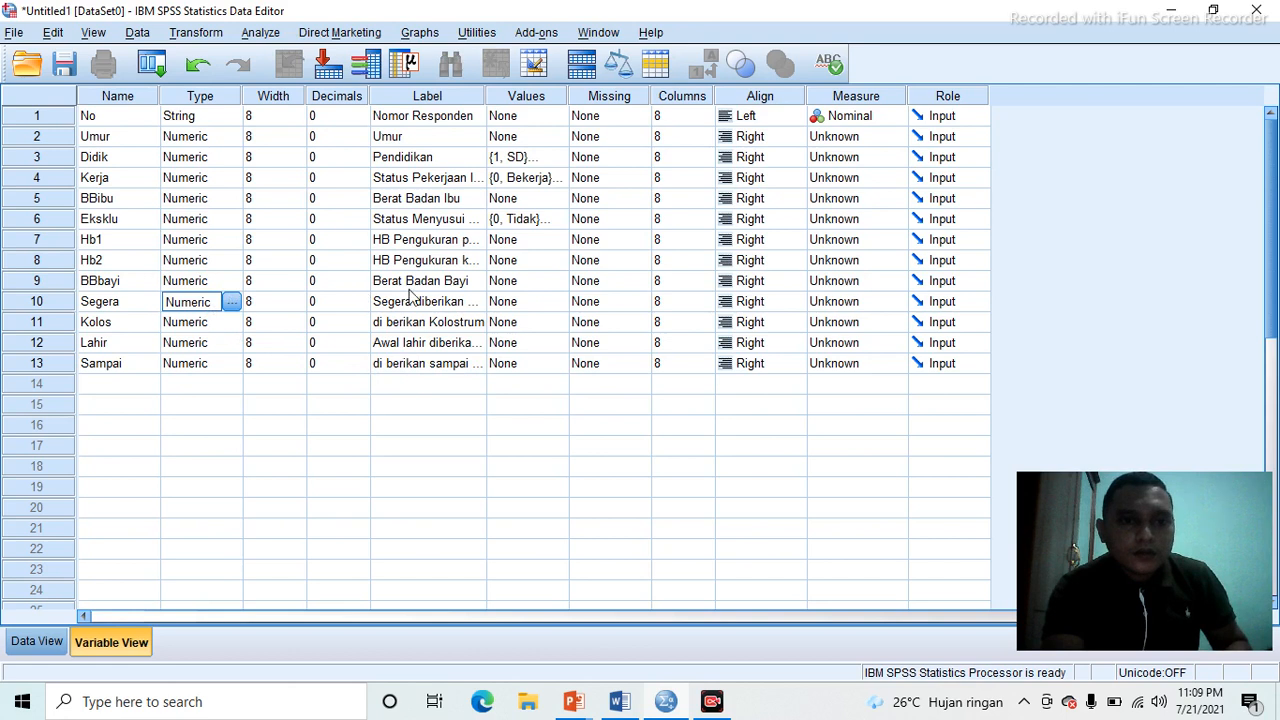
click(528, 305)
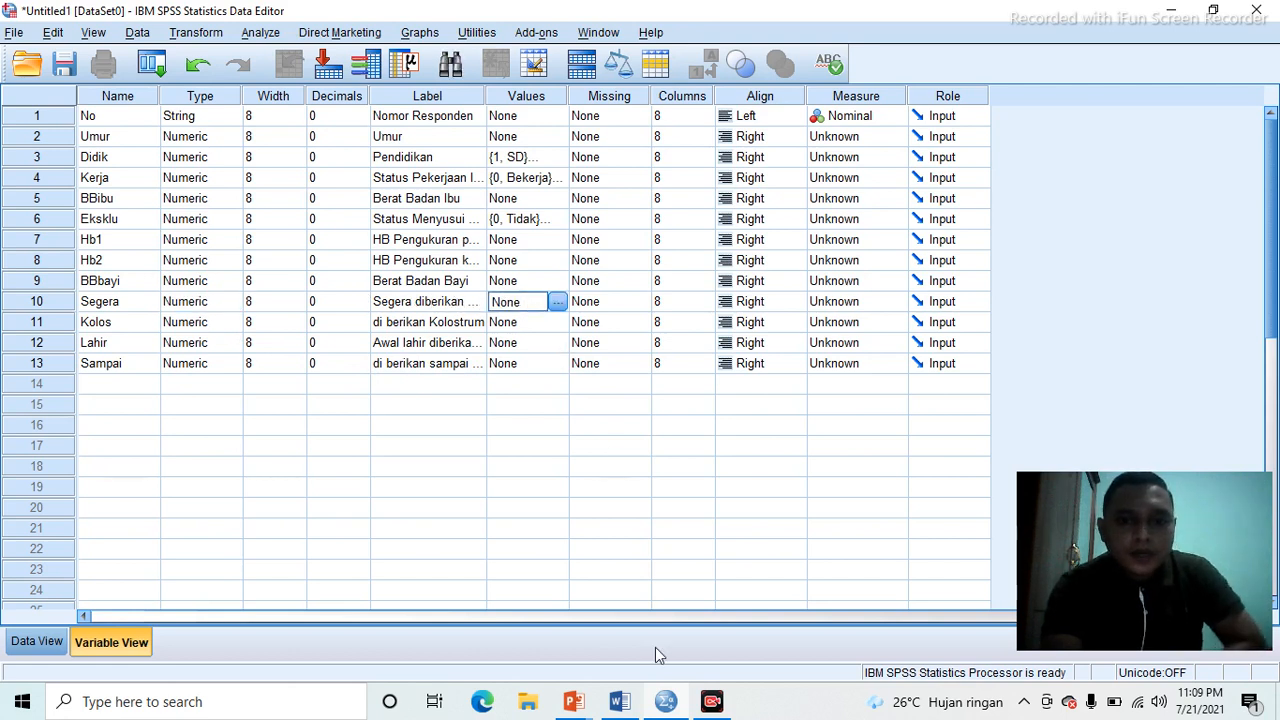
mouse_move(619, 705)
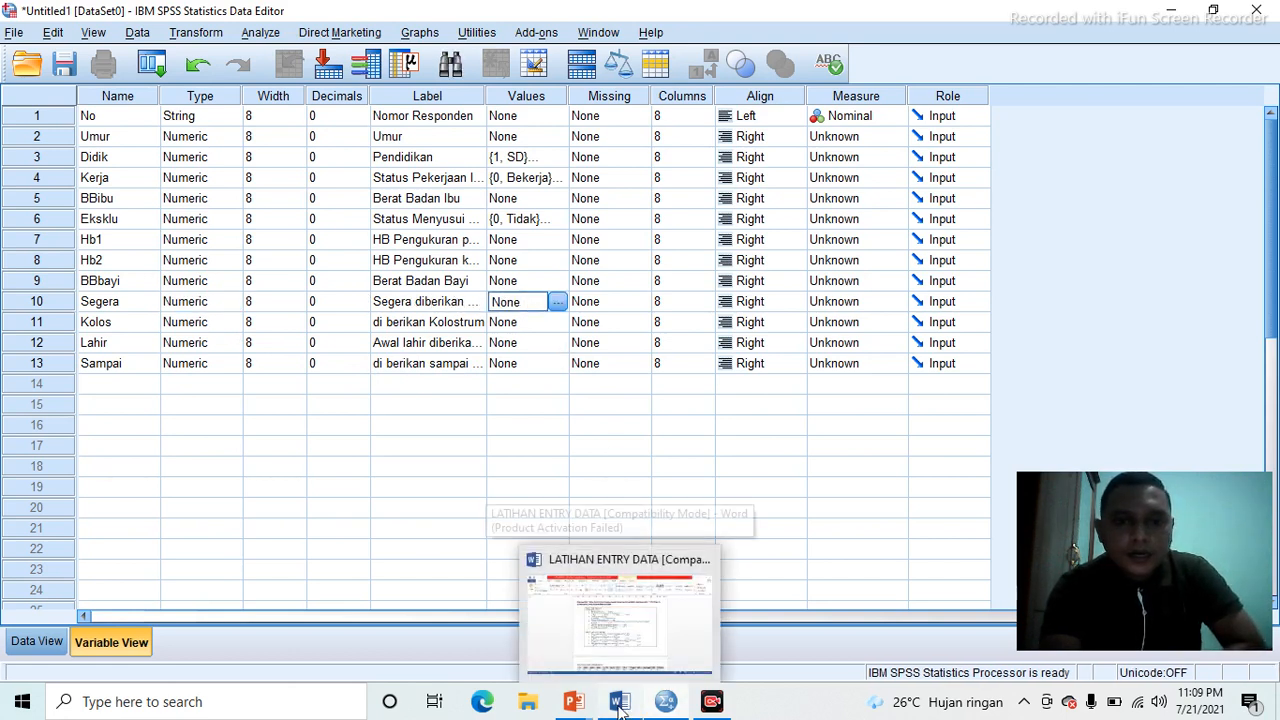
click(619, 705)
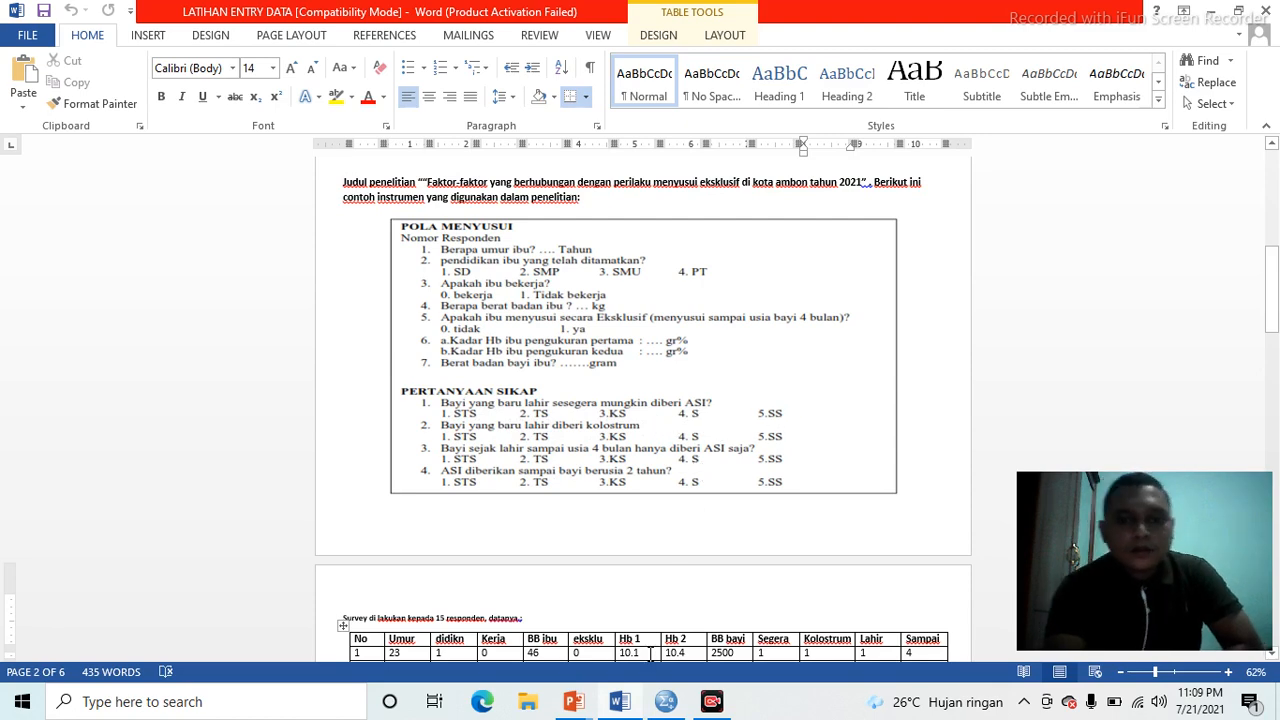
click(666, 703)
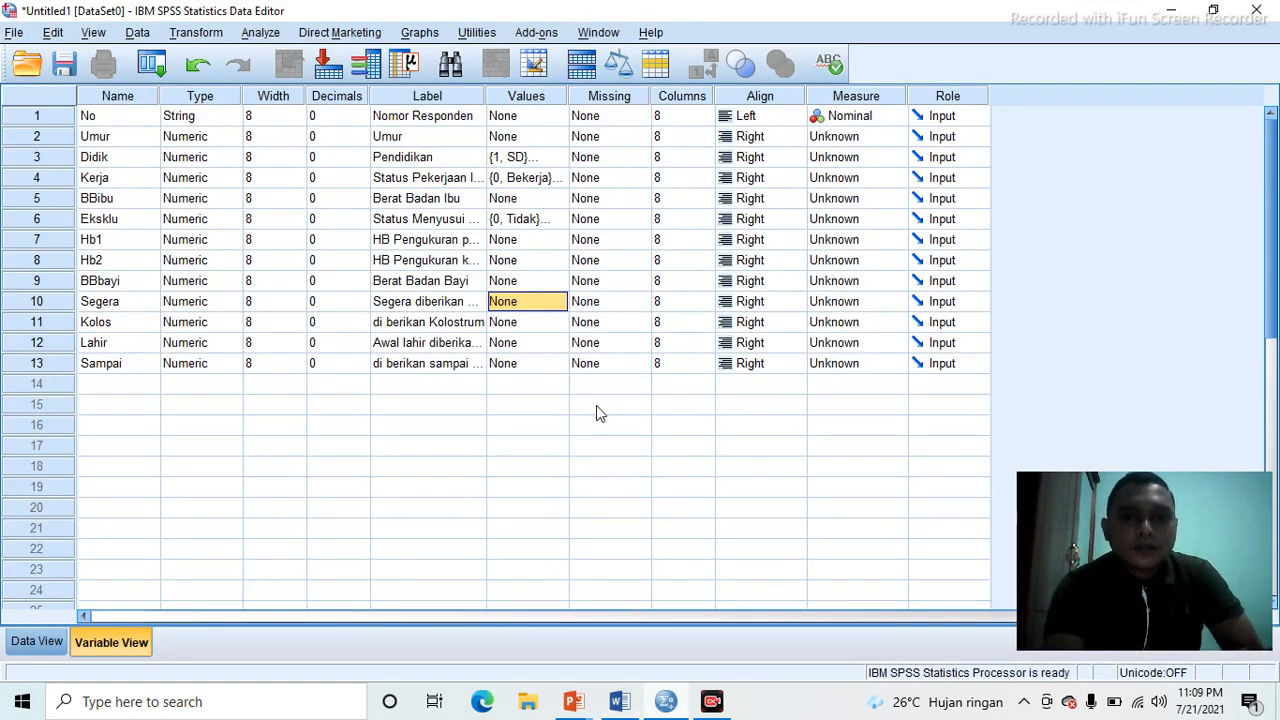
click(560, 310)
click(558, 303)
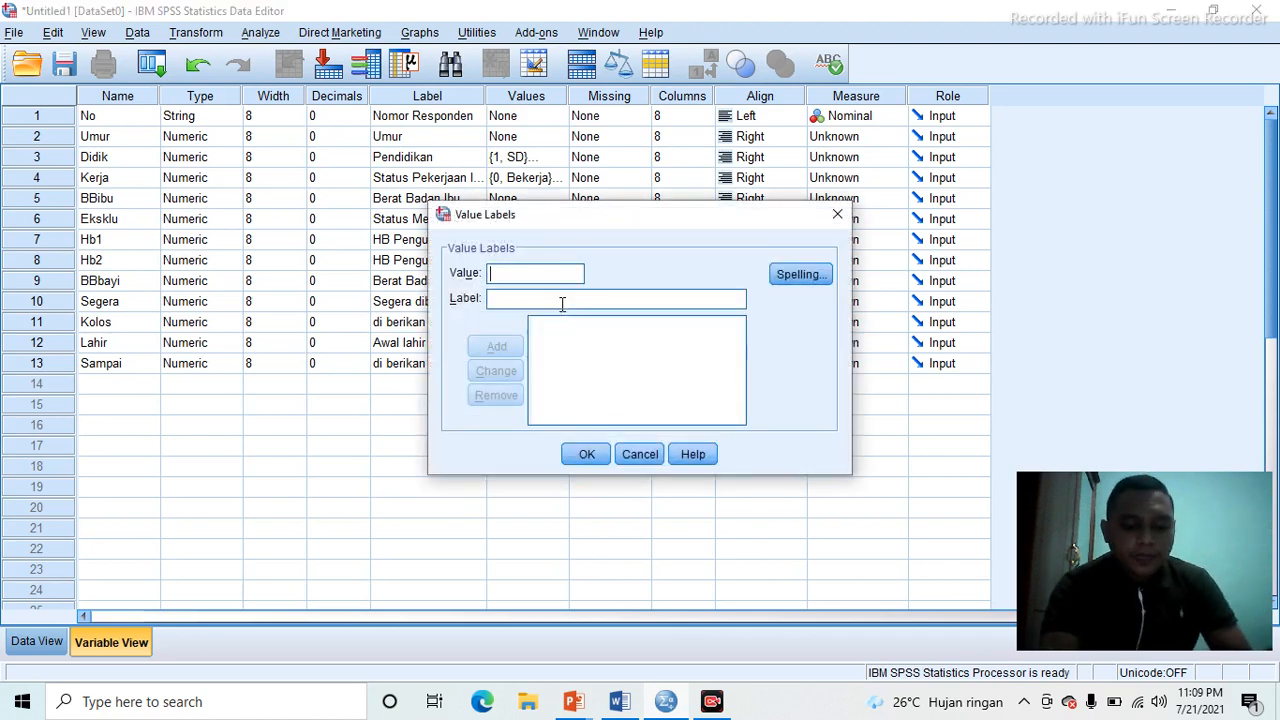
text(1)
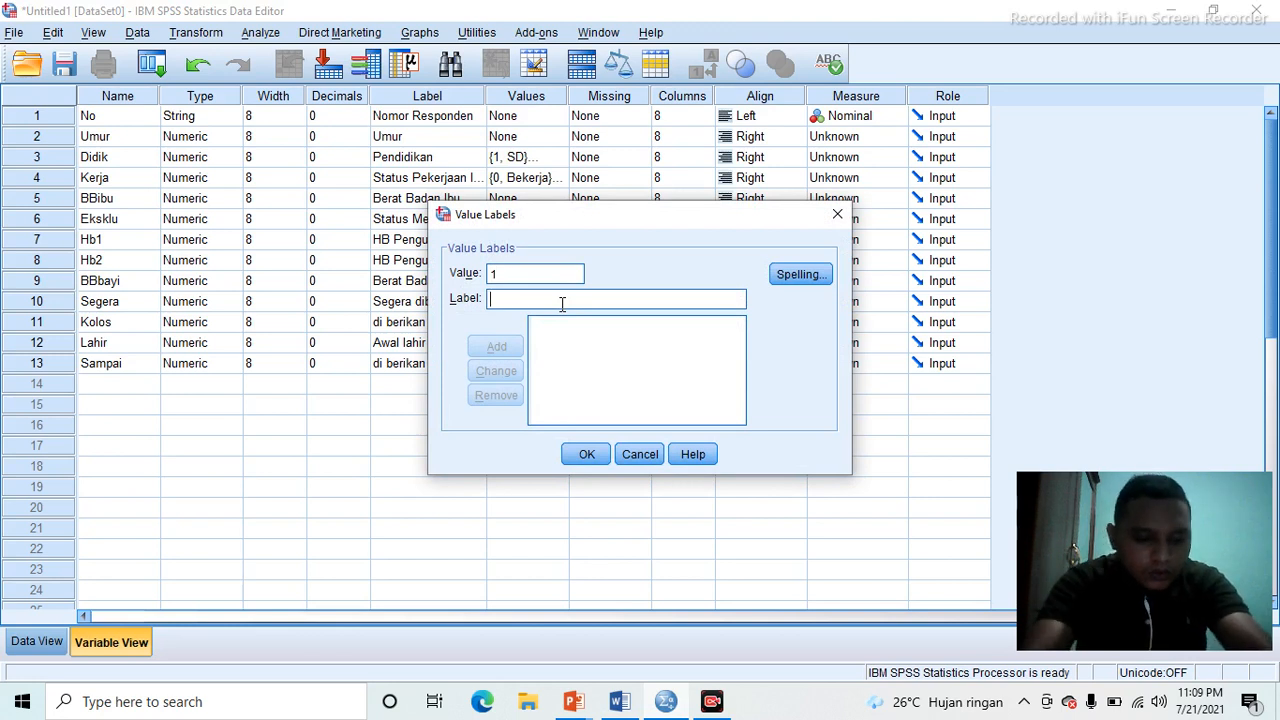
text(STS)
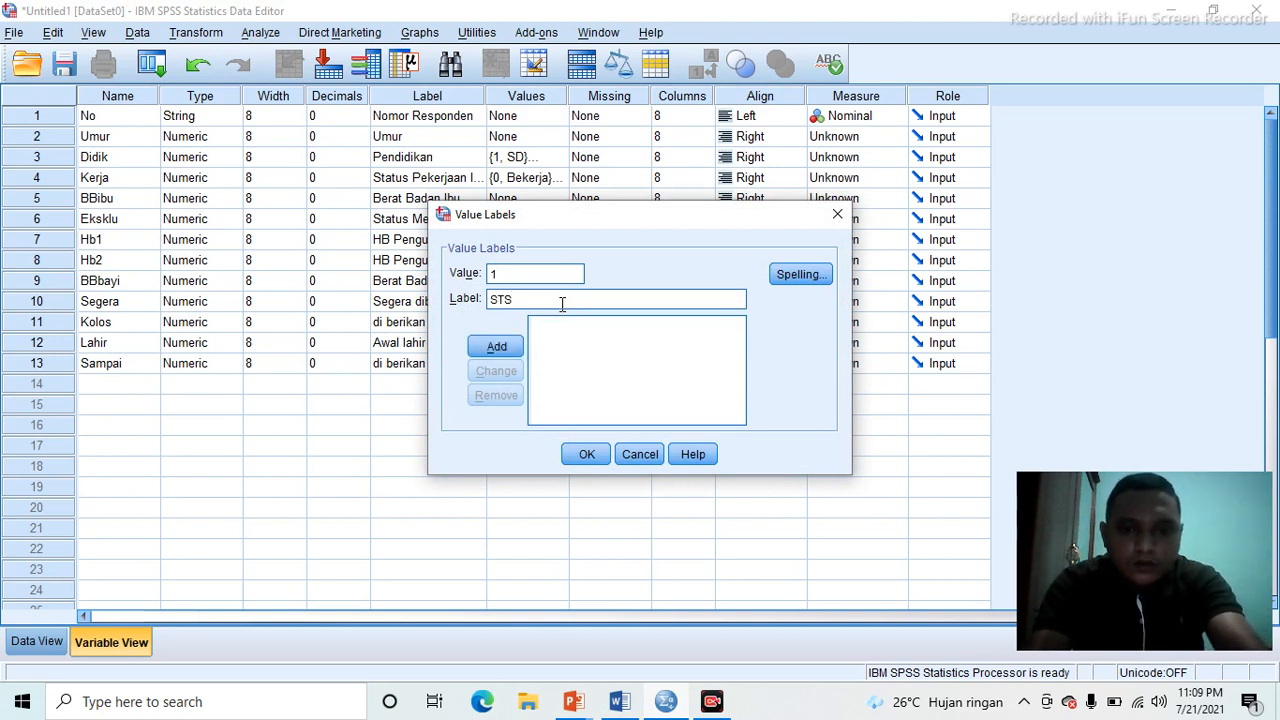
key(Return)
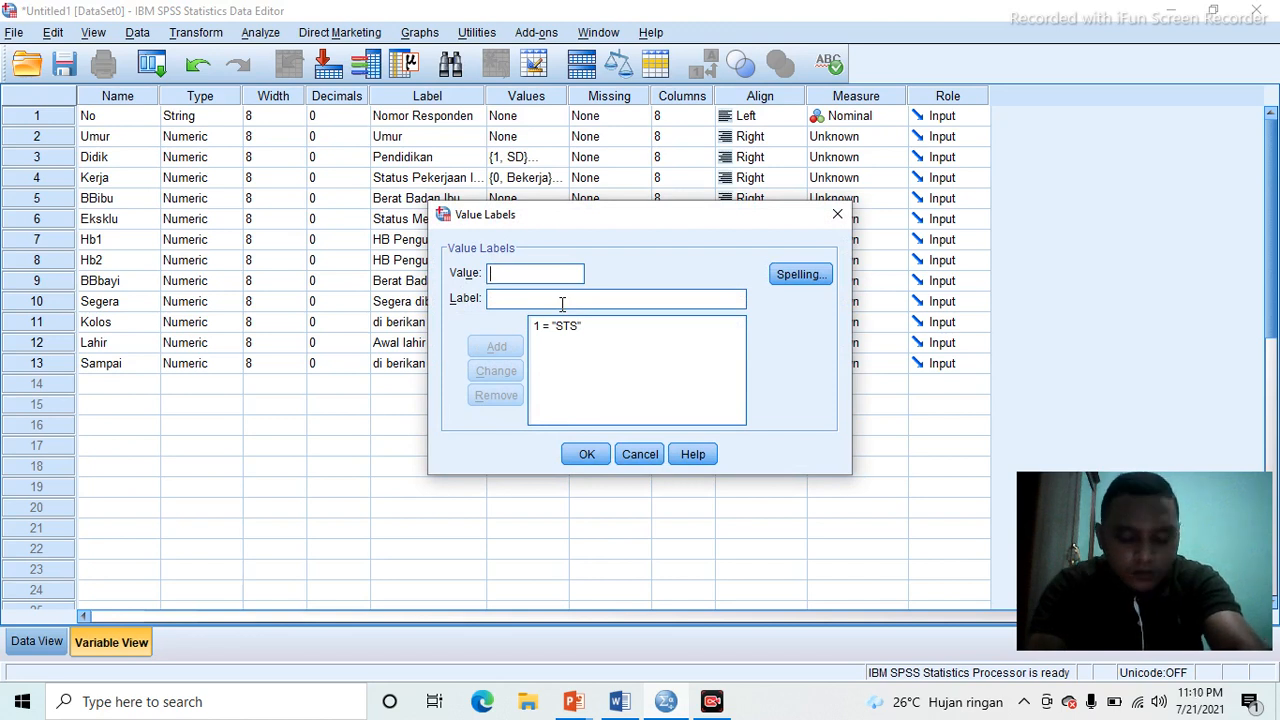
- Add the value labels 2 = TS and 3 = KS to the Segera variable
text(2)
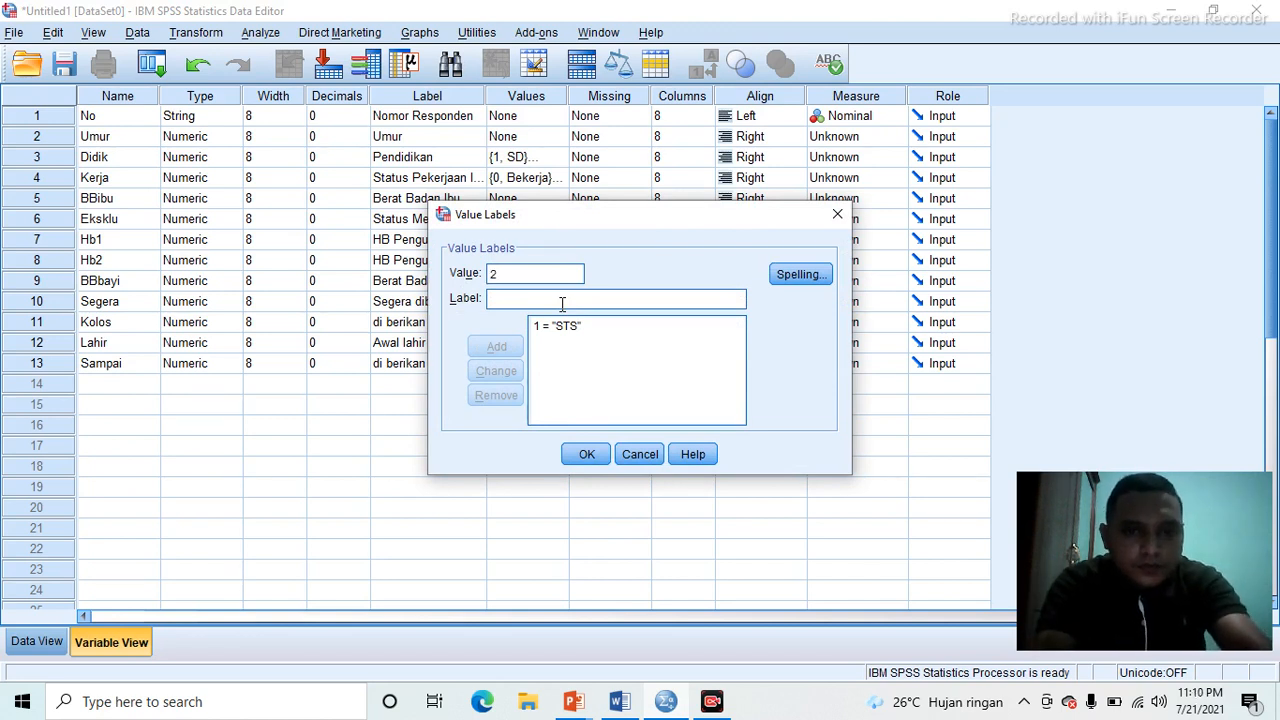
text(TS)
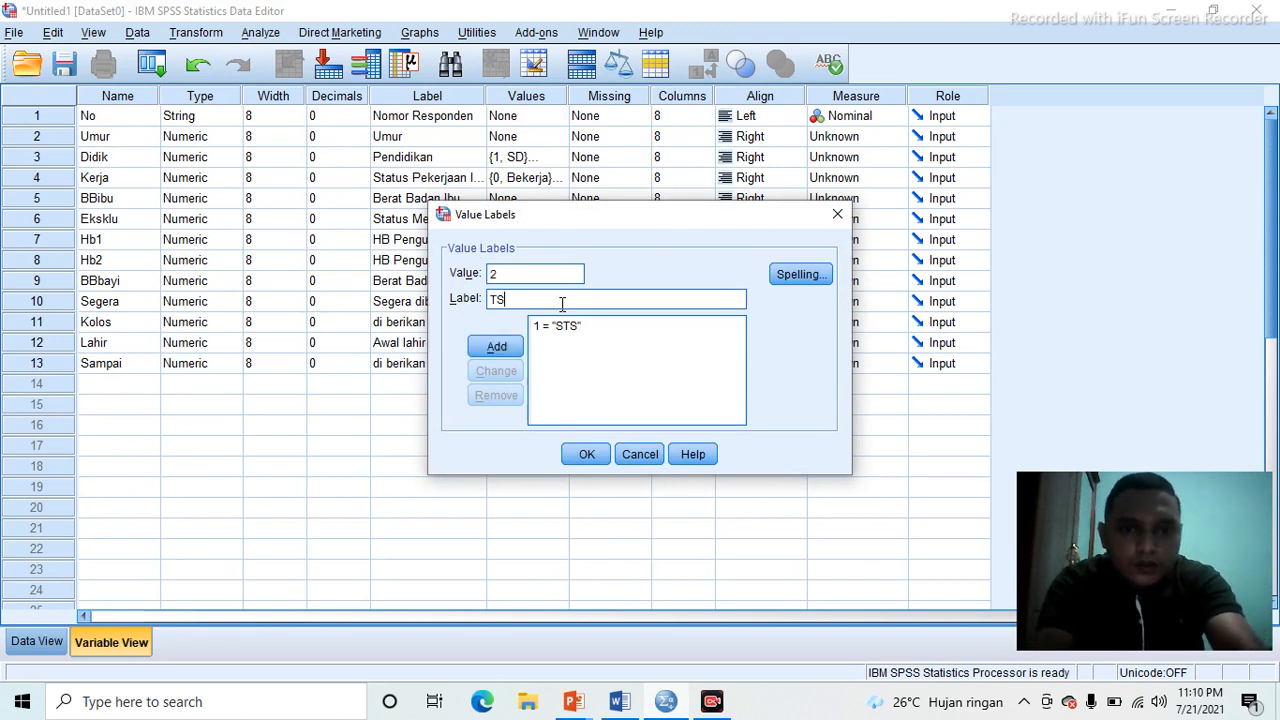
key(Return)
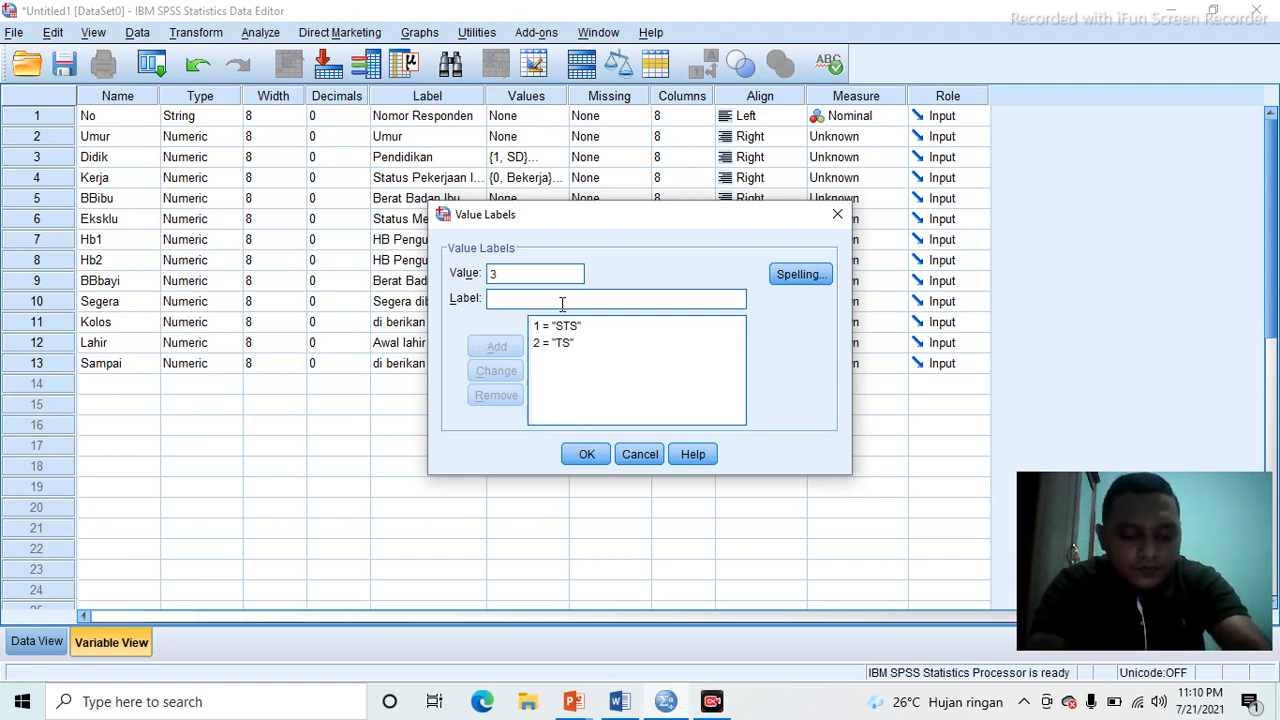
key(Tab)
text(KS)
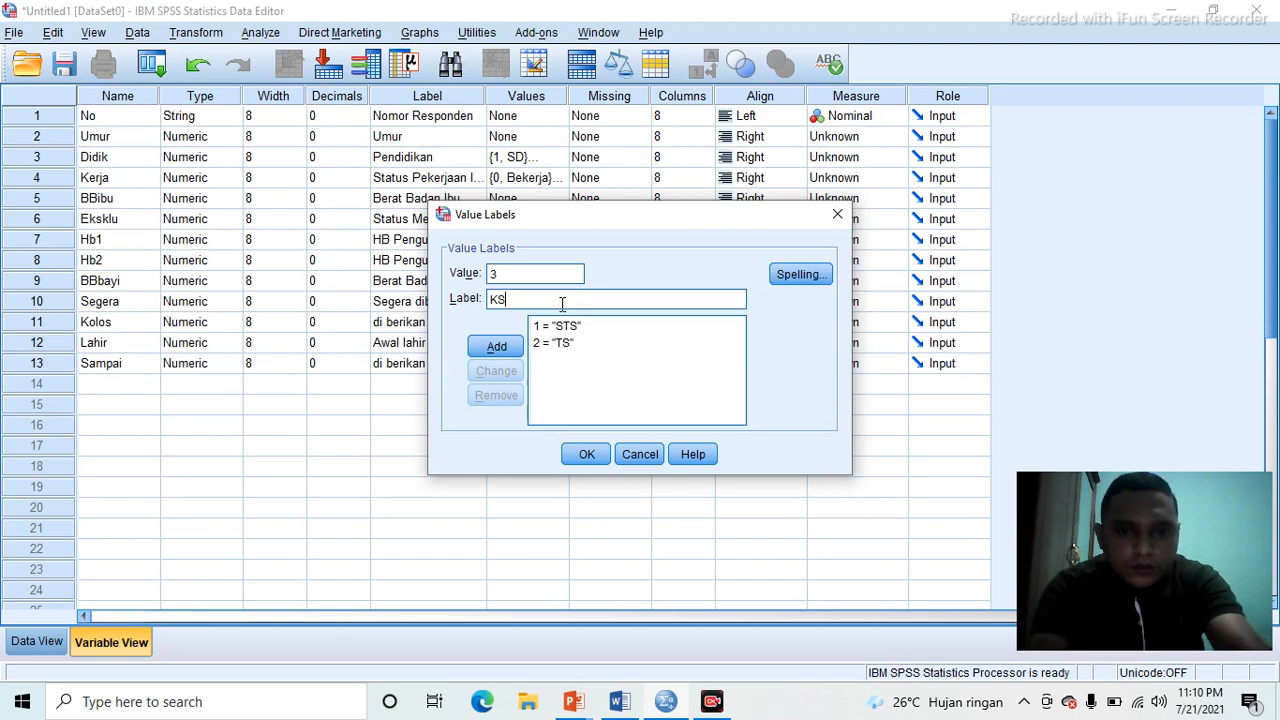
key(Return)
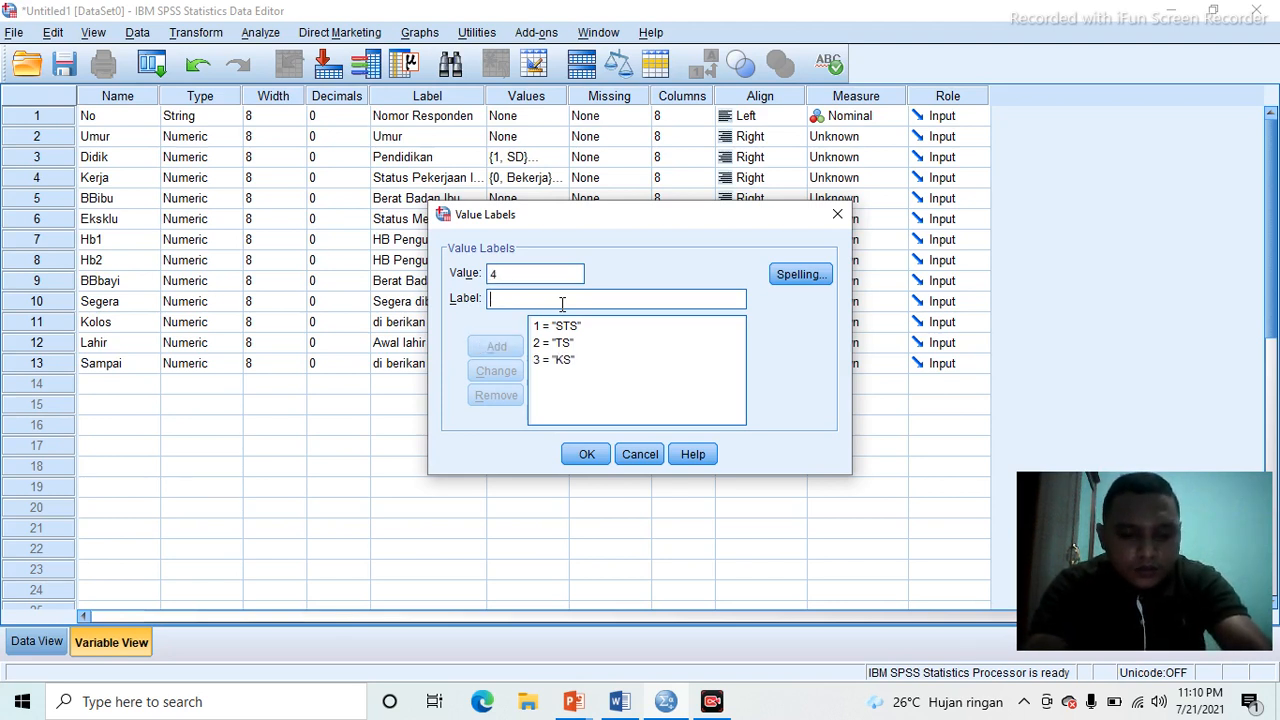
- Add the value labels 4 = S and 5 = SS to the Segera variable and accept the list
text(S)
key(Return)
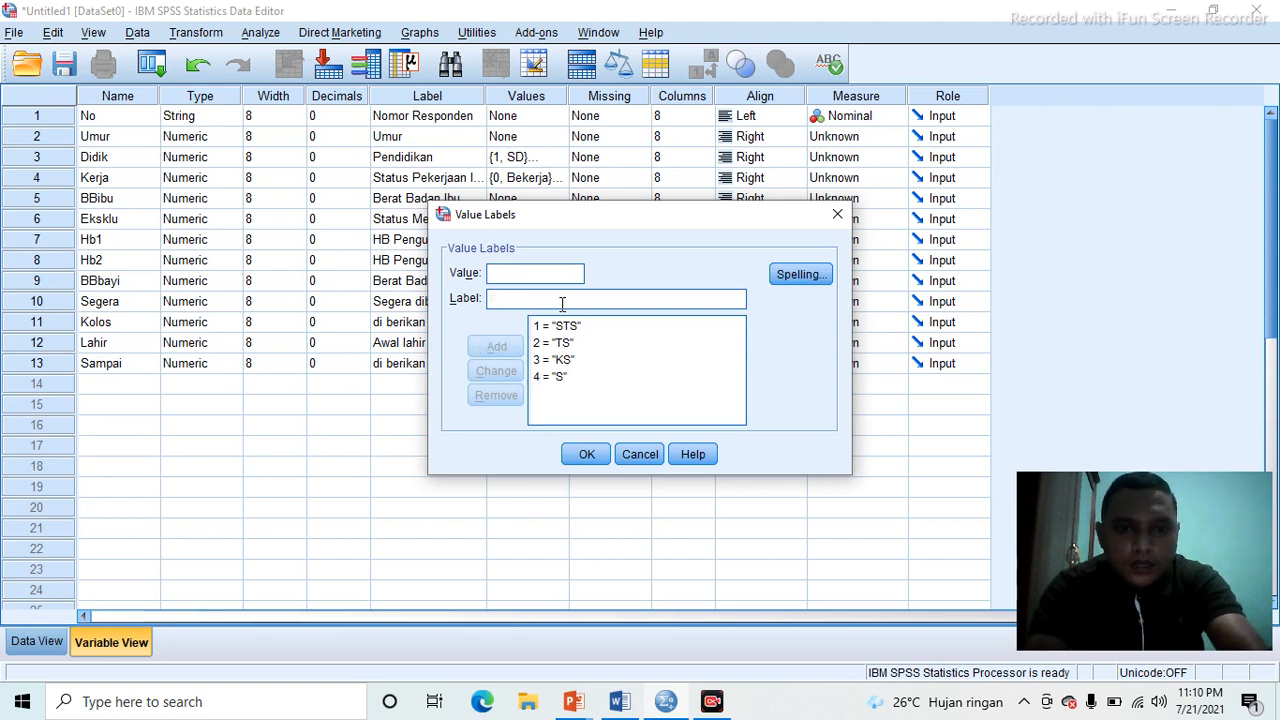
text(5)
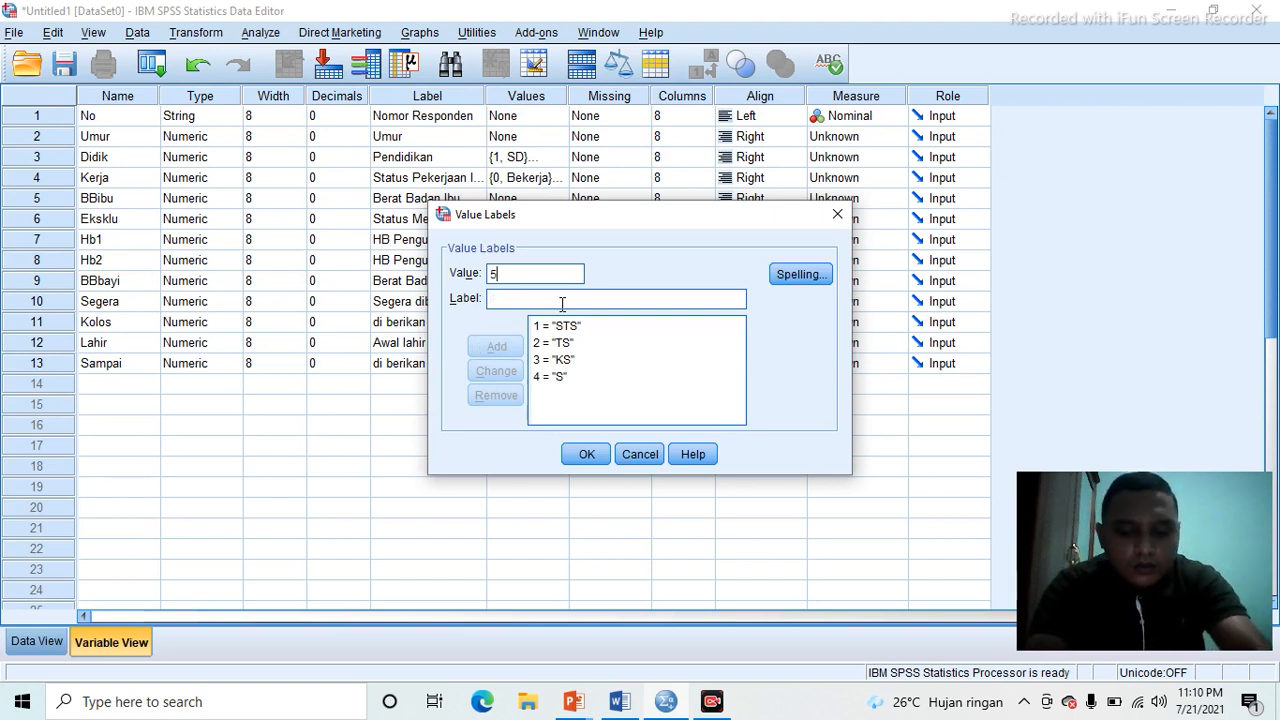
text(SS)
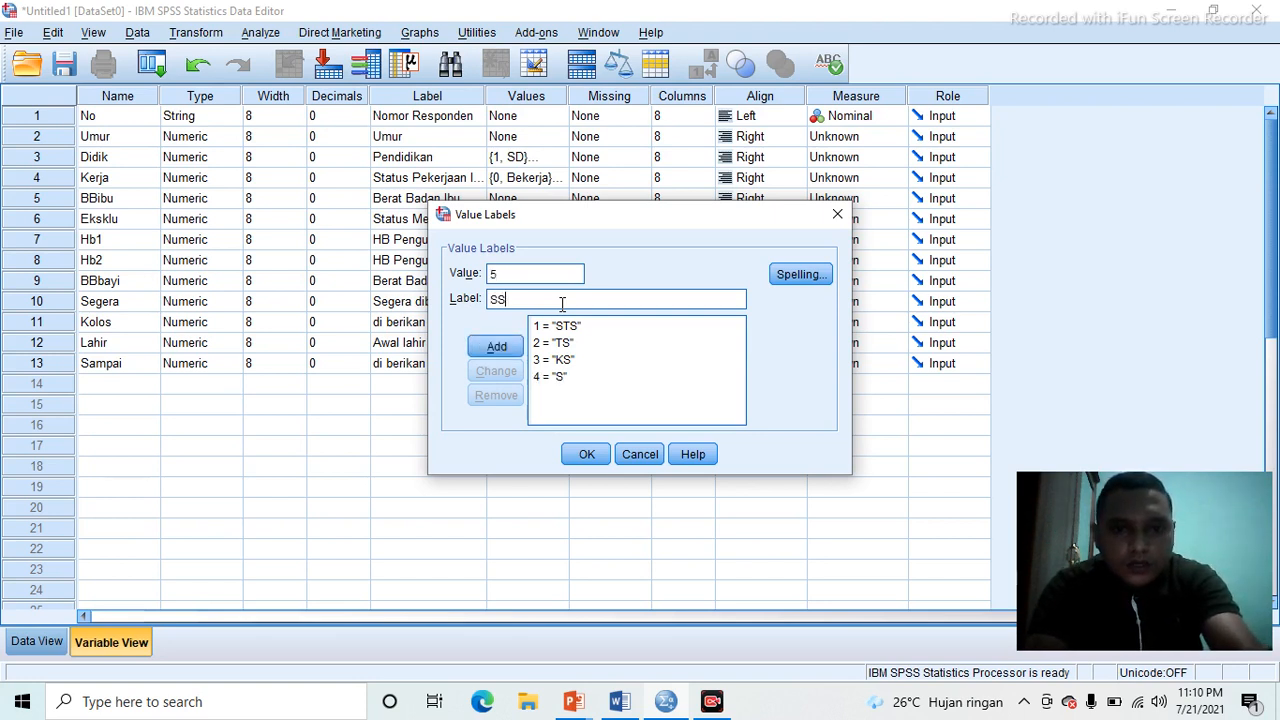
key(Return)
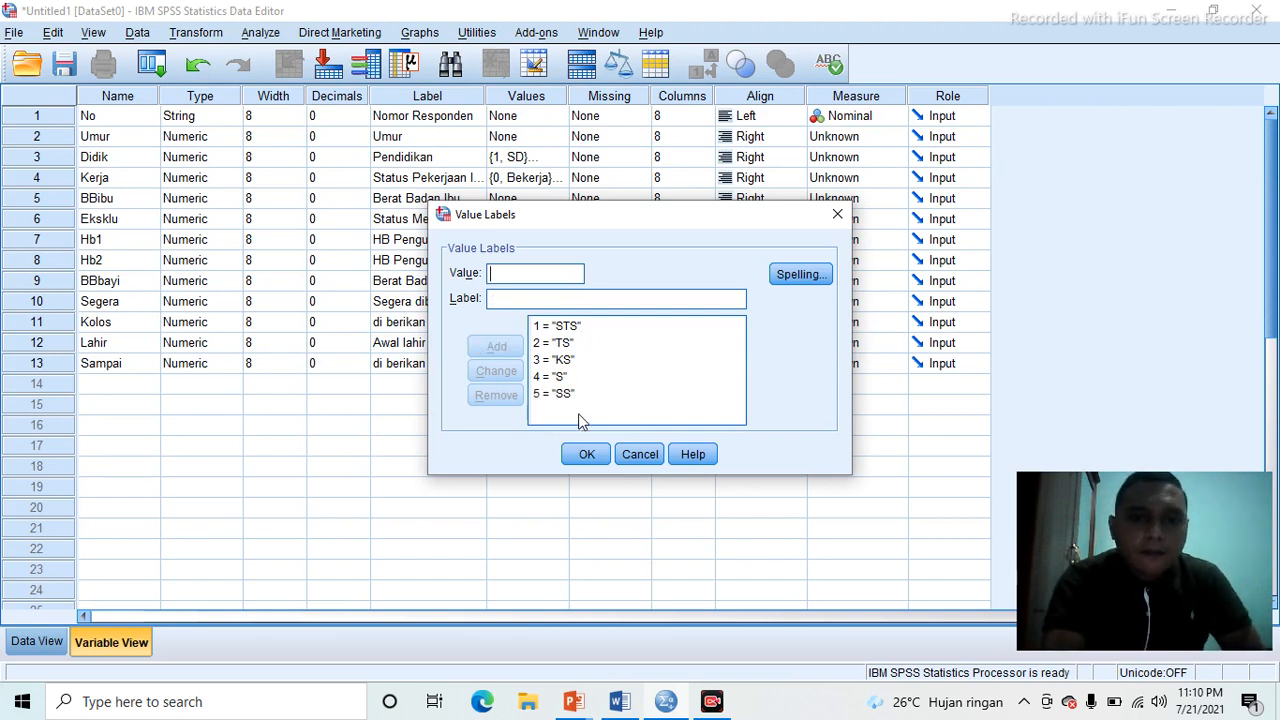
click(585, 455)
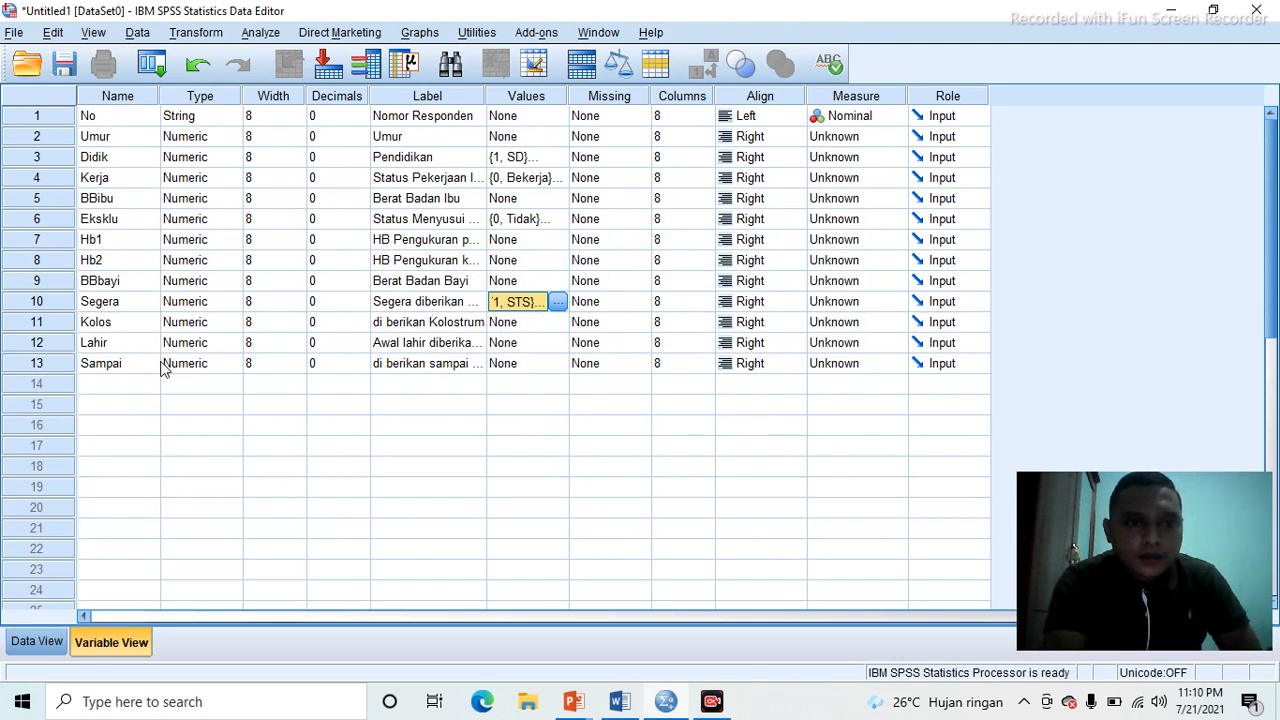
click(533, 322)
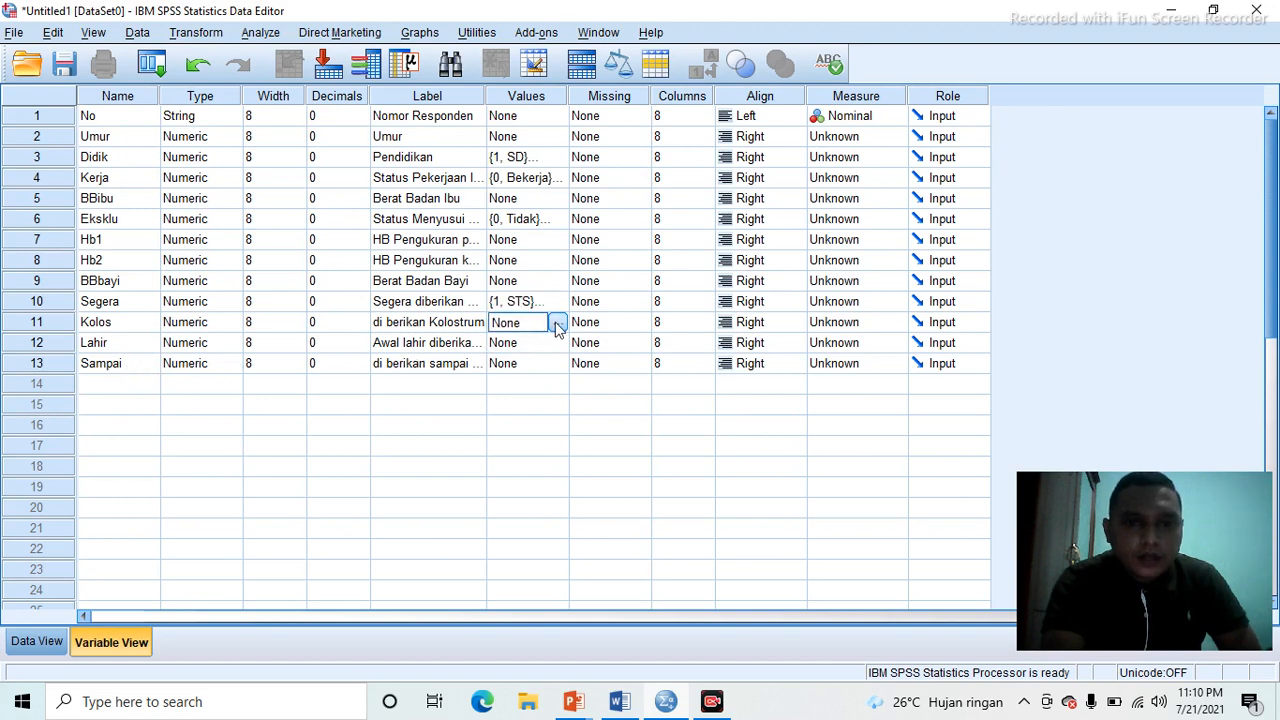
click(557, 322)
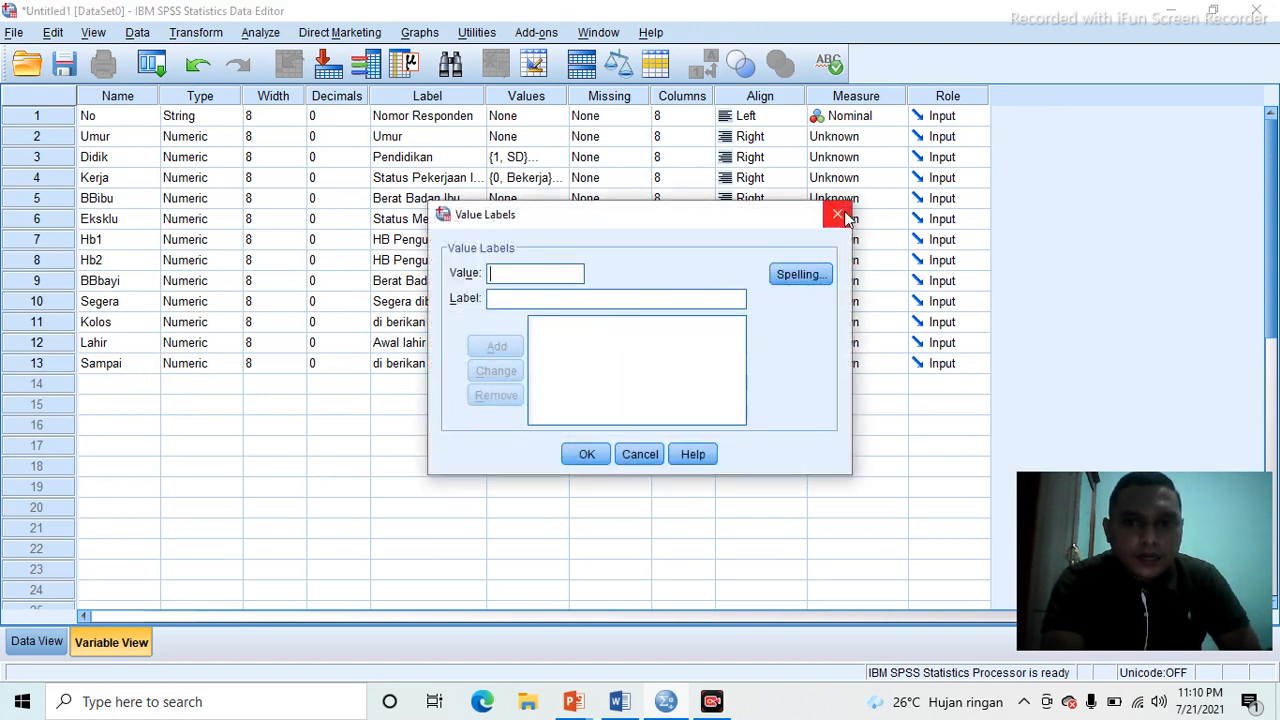
click(843, 213)
- Copy the value labels of the Segera variable to the Kolos variable
click(522, 304)
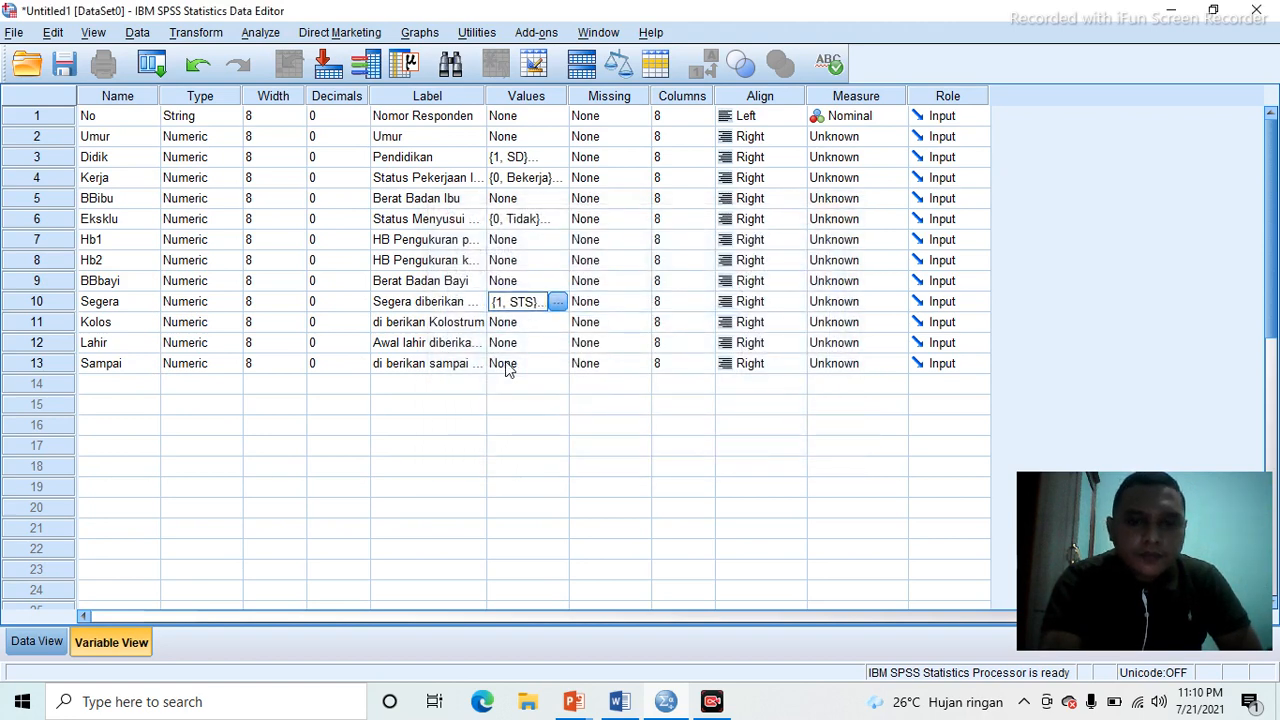
right_click(520, 307)
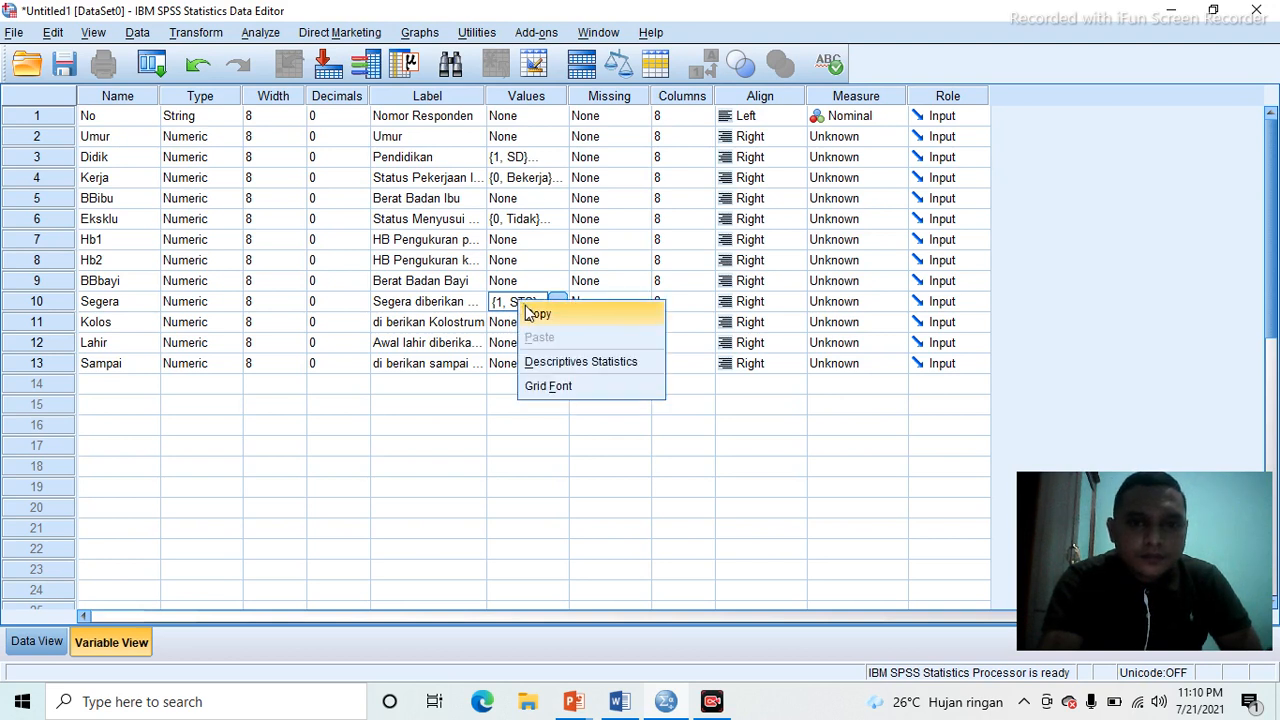
click(530, 313)
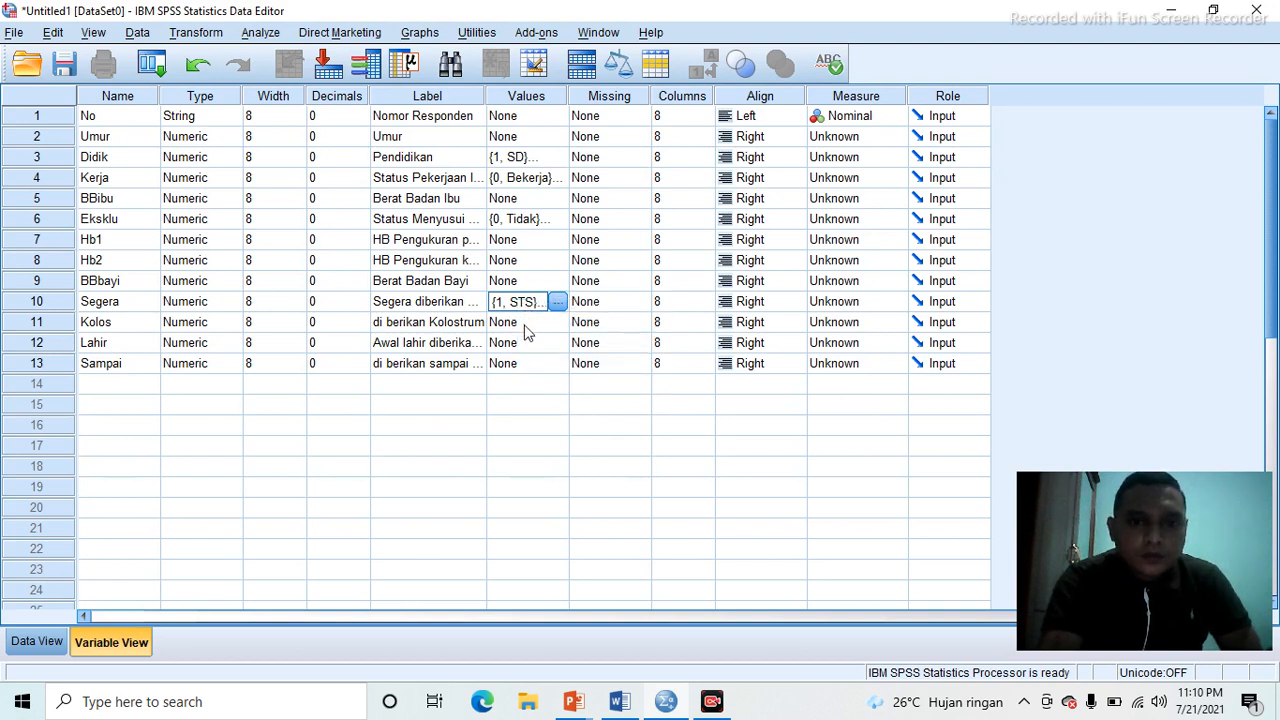
click(525, 328)
right_click(525, 331)
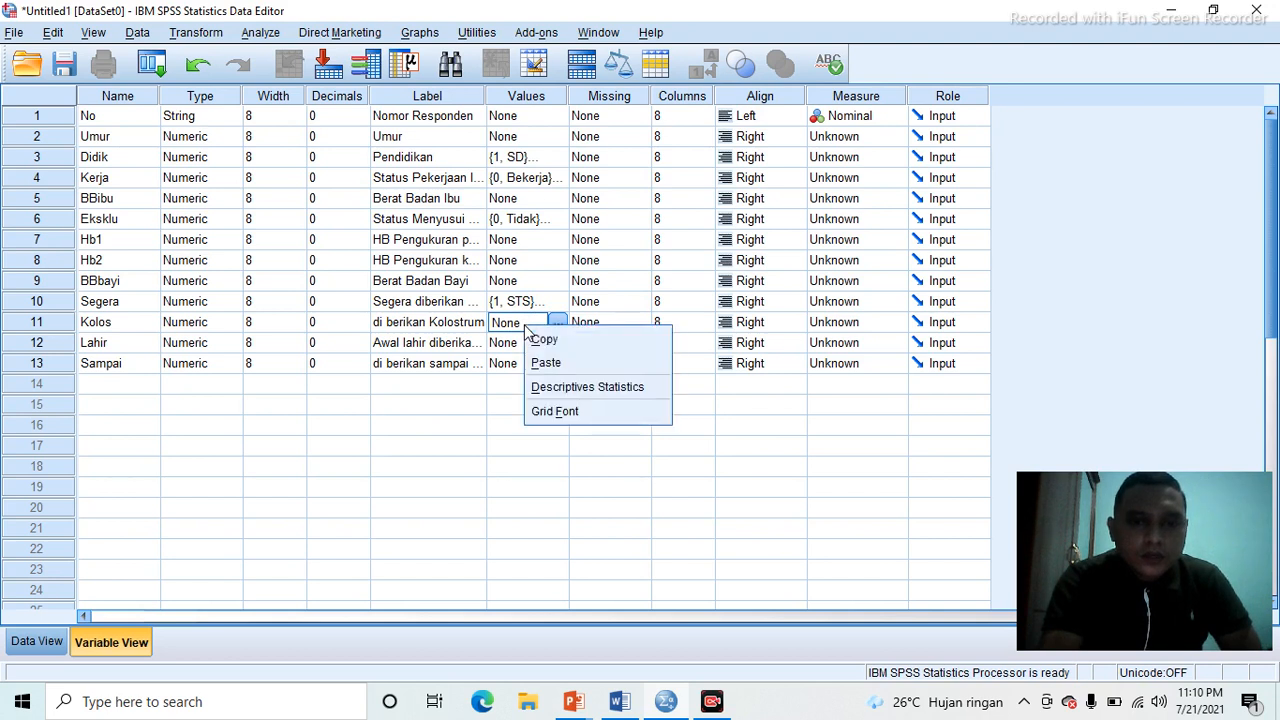
click(546, 362)
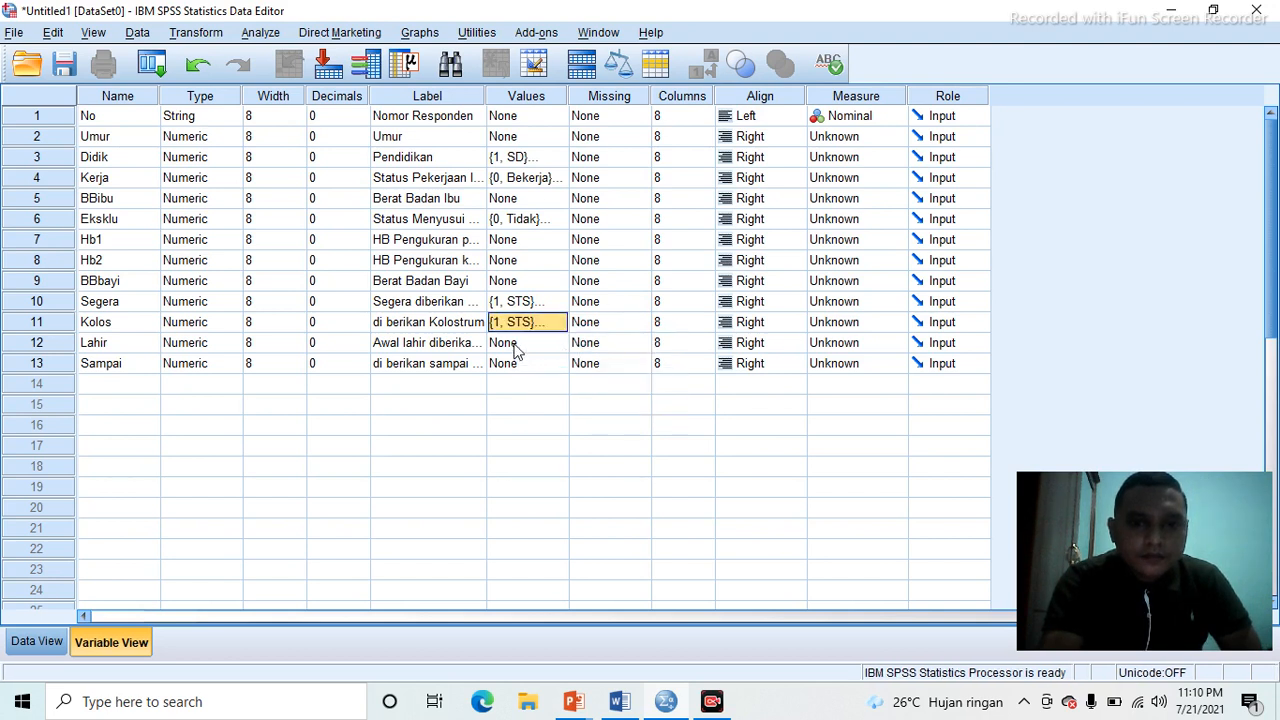
- Paste the copied value labels into the Lahir and Sampai variables
click(515, 347)
right_click(517, 350)
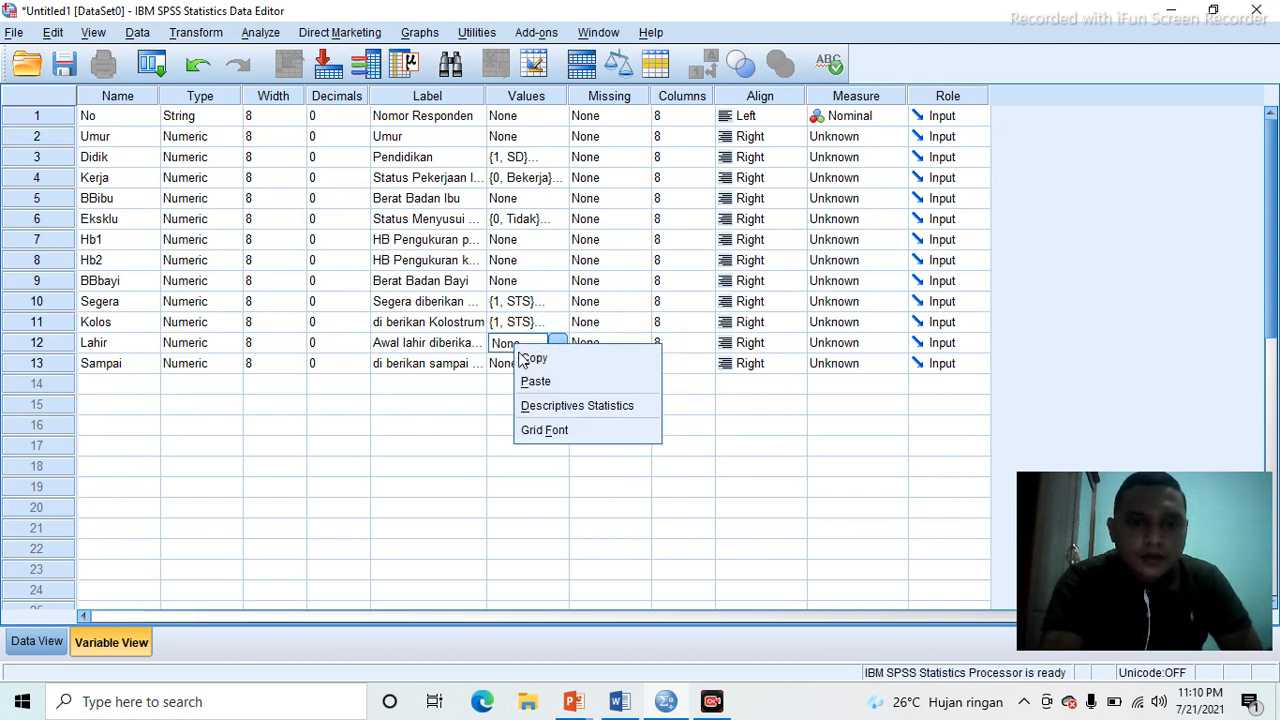
click(531, 382)
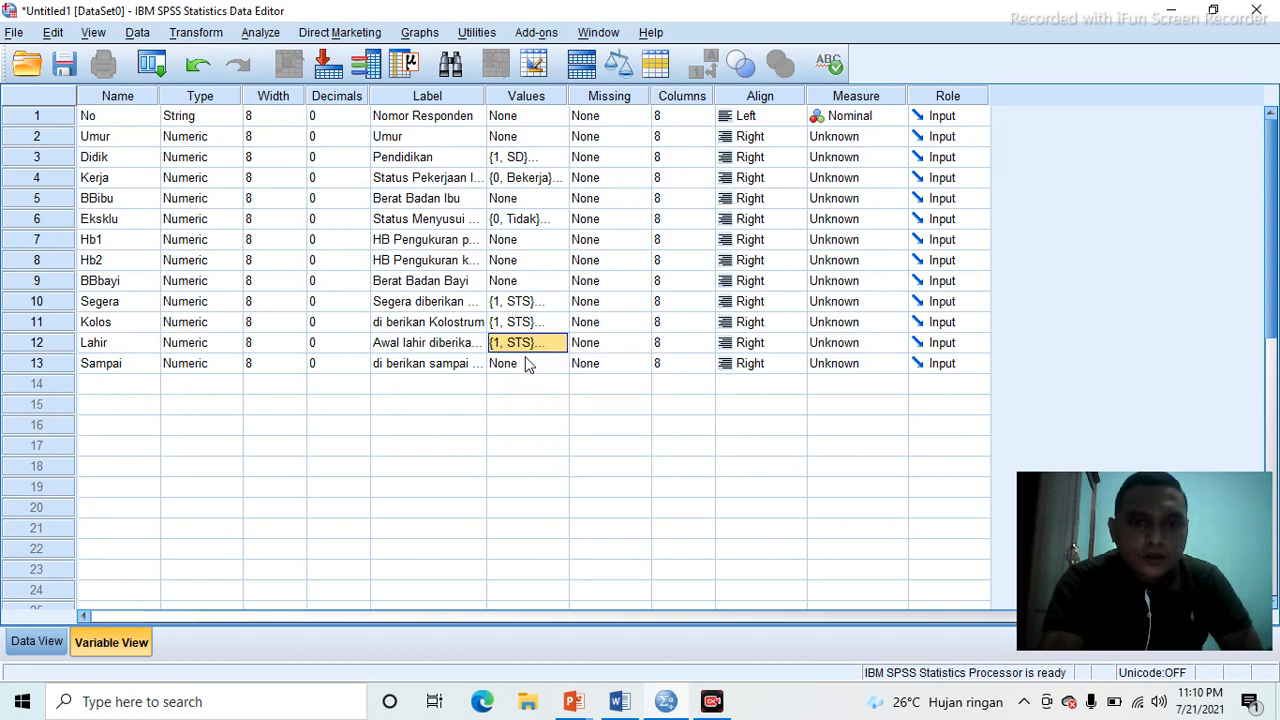
click(525, 364)
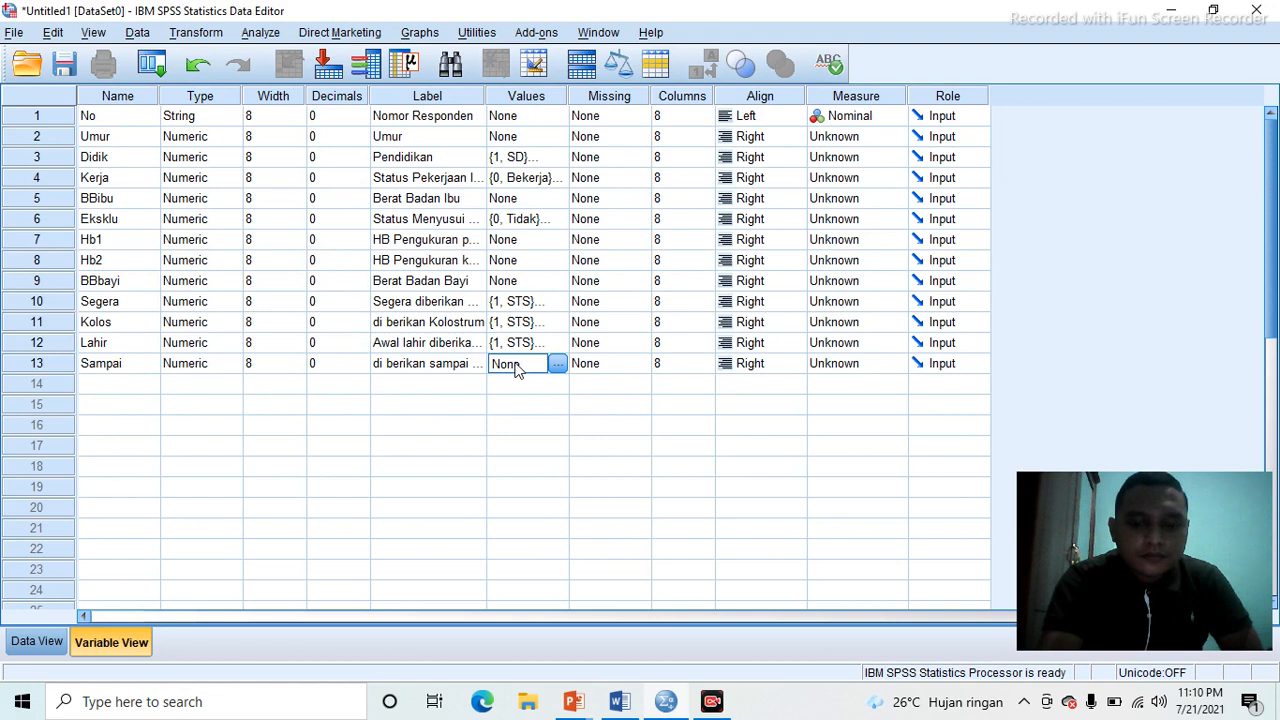
right_click(517, 369)
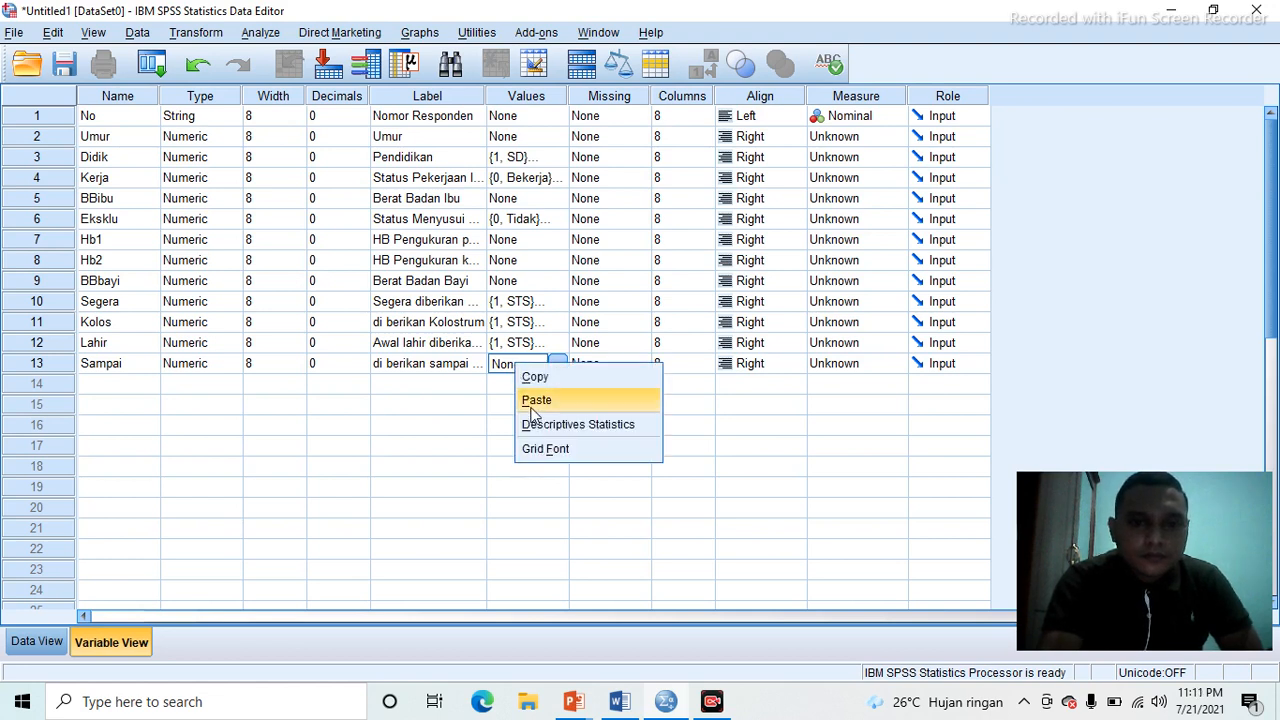
click(531, 406)
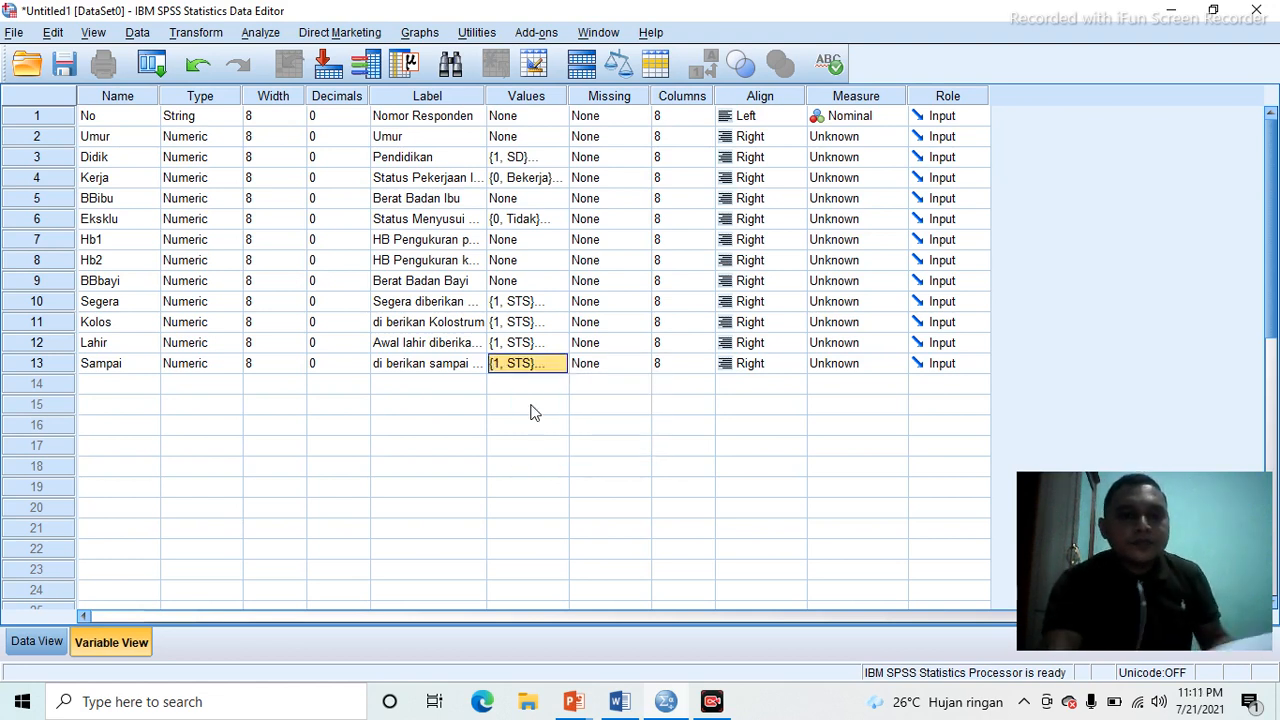
- Switch to Word and copy the 15 respondent rows of the survey table, from No to Sampai, without the header row
click(37, 641)
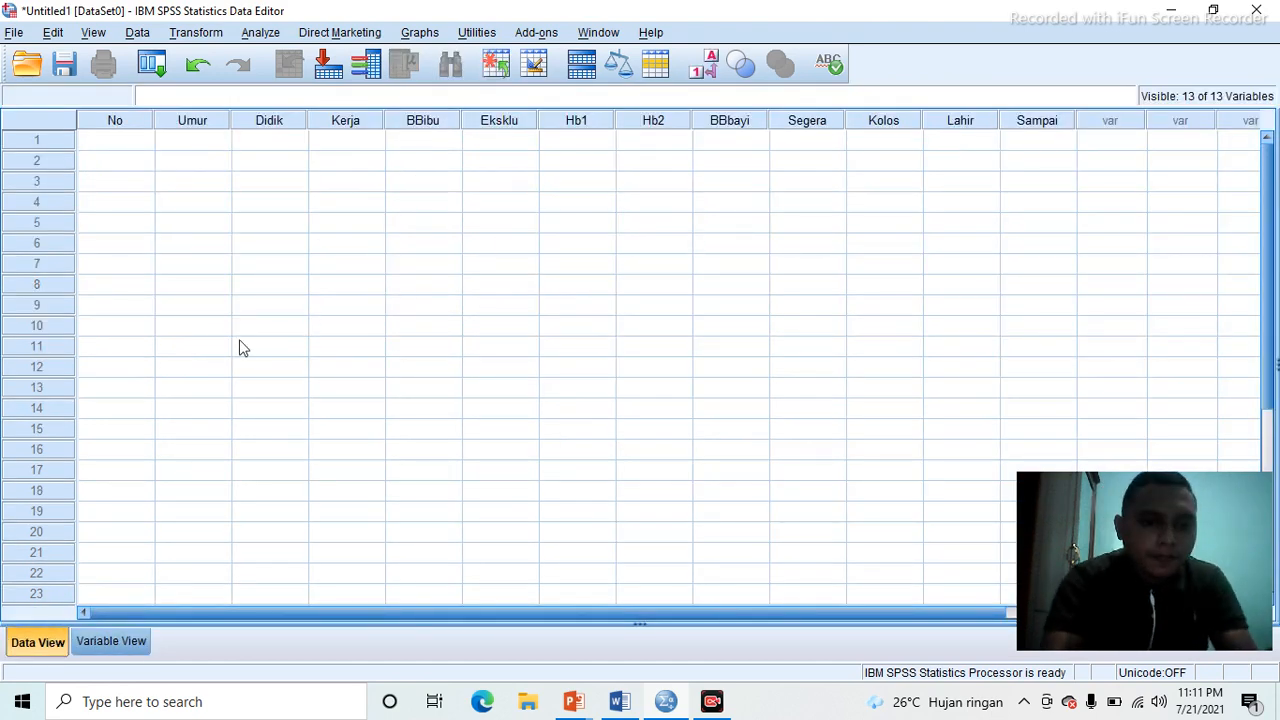
click(620, 699)
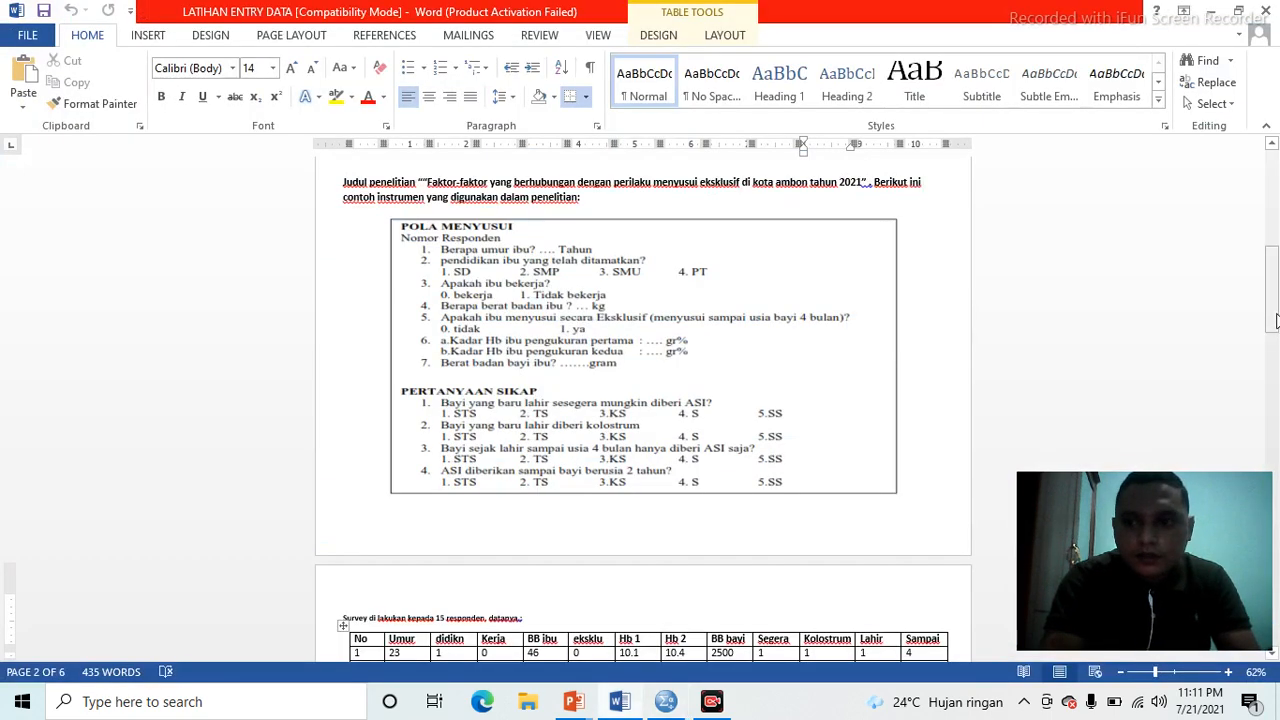
drag(1276, 320, 1276, 368)
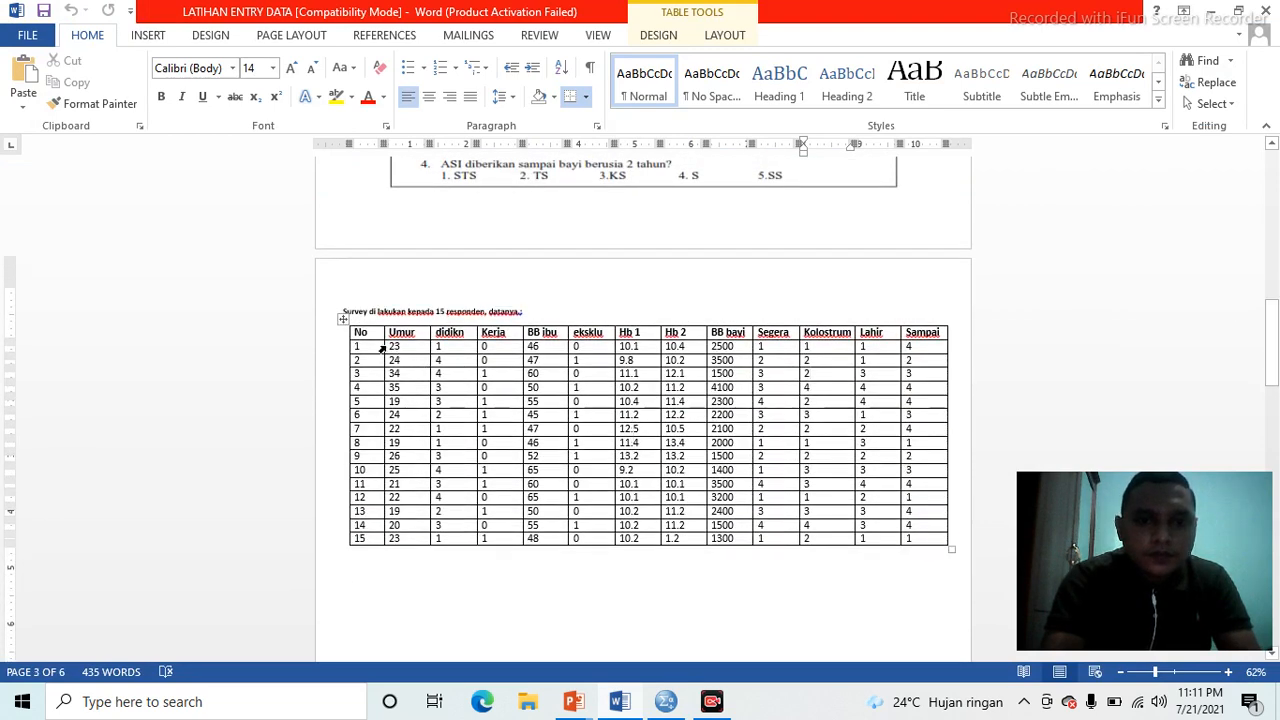
mouse_move(393, 346)
mouse_down()
mouse_move(700, 430)
mouse_move(911, 527)
mouse_up()
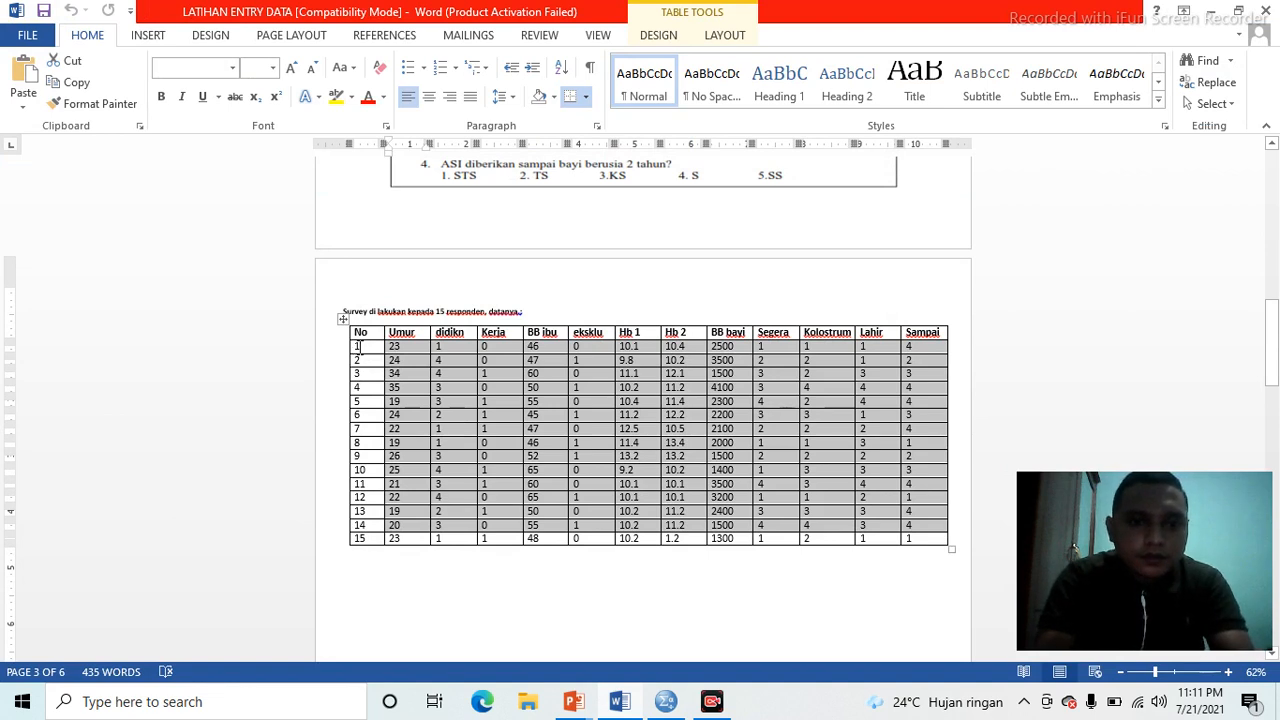
click(359, 346)
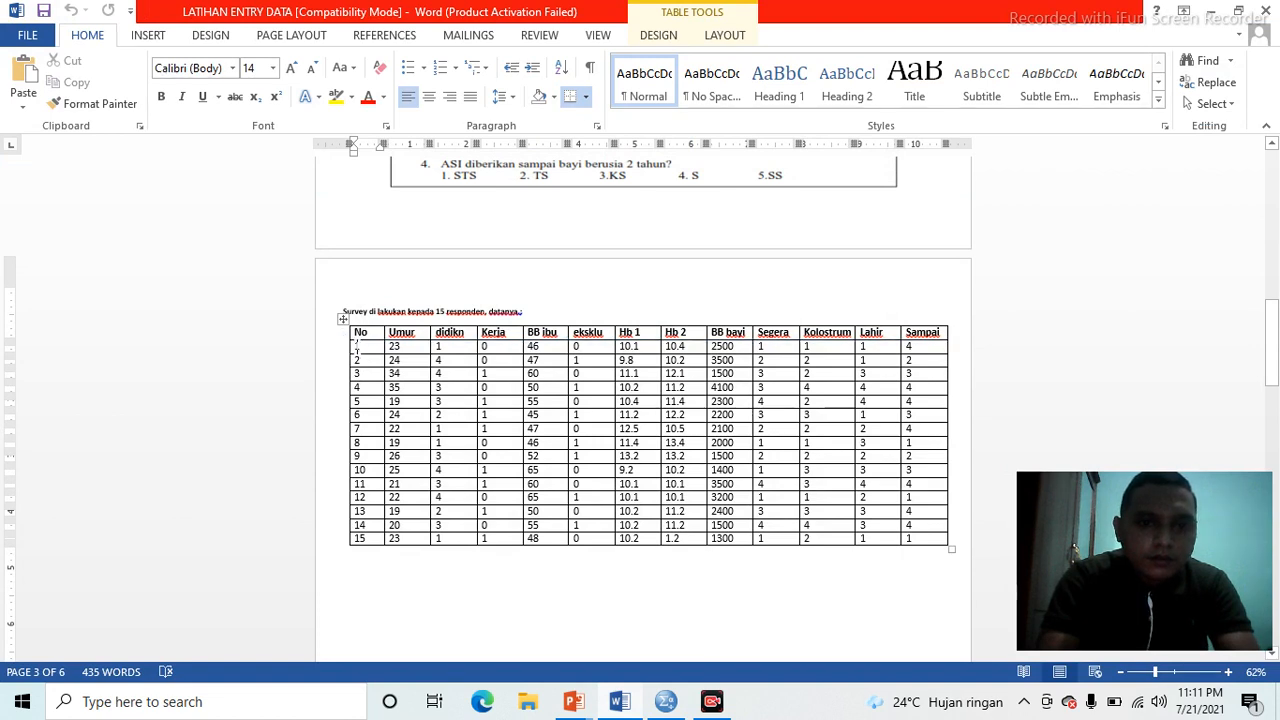
mouse_move(355, 346)
mouse_down()
mouse_move(850, 502)
mouse_move(912, 547)
mouse_move(918, 532)
mouse_up()
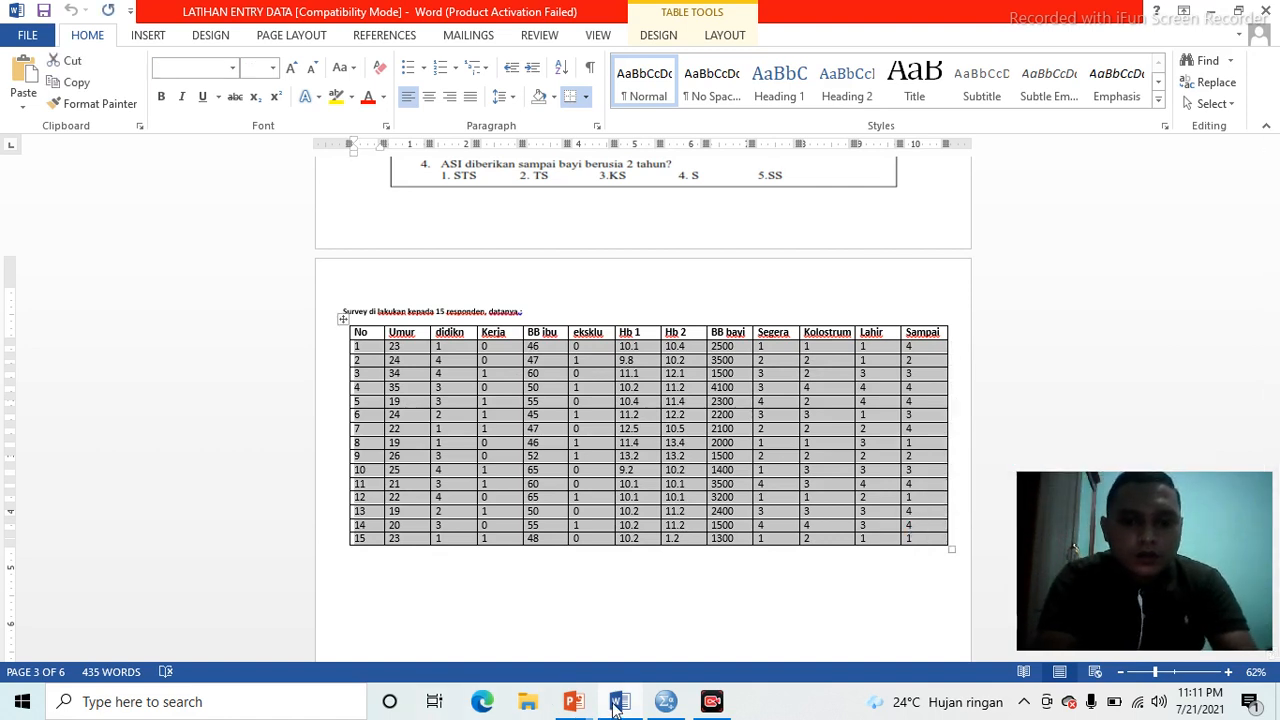
- Switch to SPSS and paste the copied rows into cases 1 to 15 of the data grid, from No to Sampai
mouse_move(668, 688)
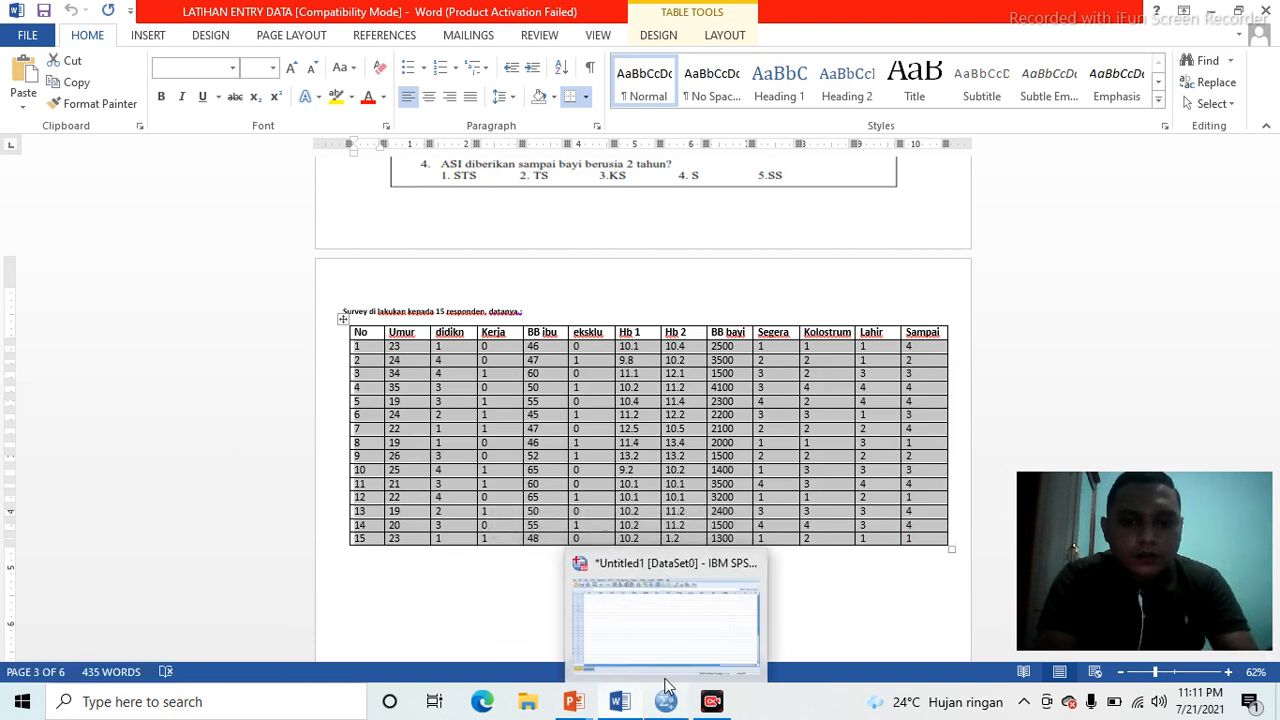
click(665, 655)
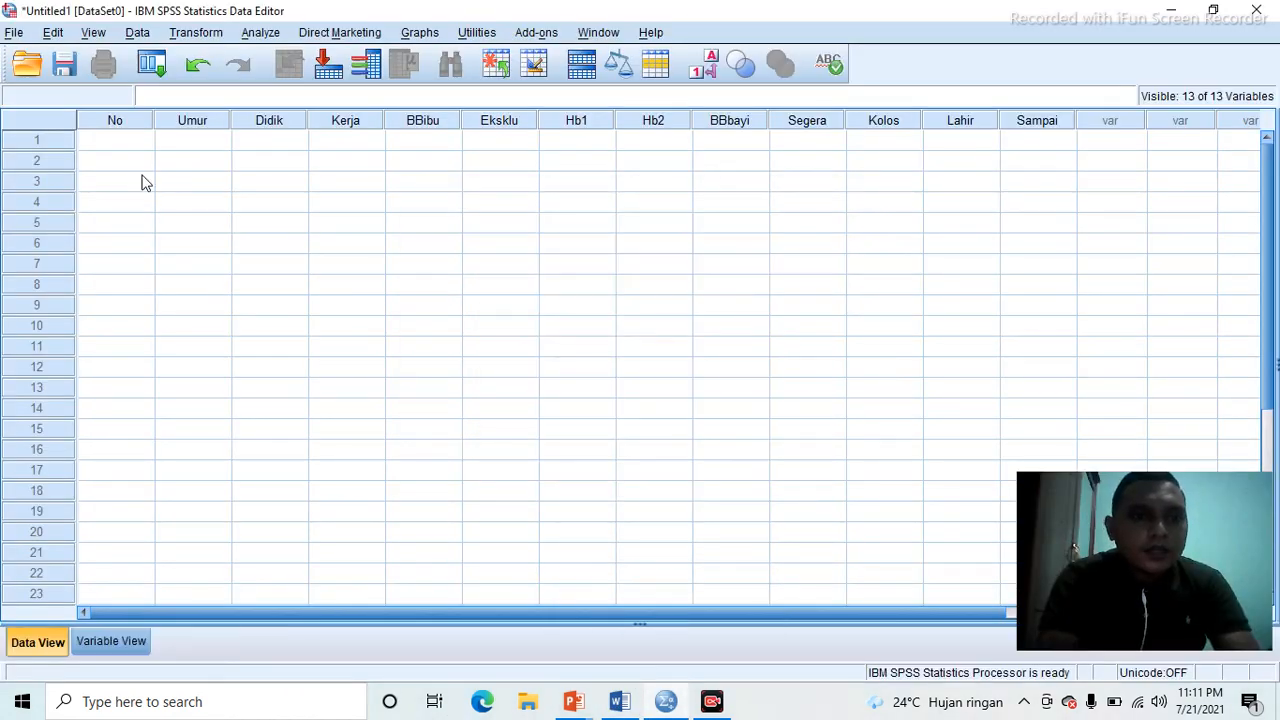
click(127, 146)
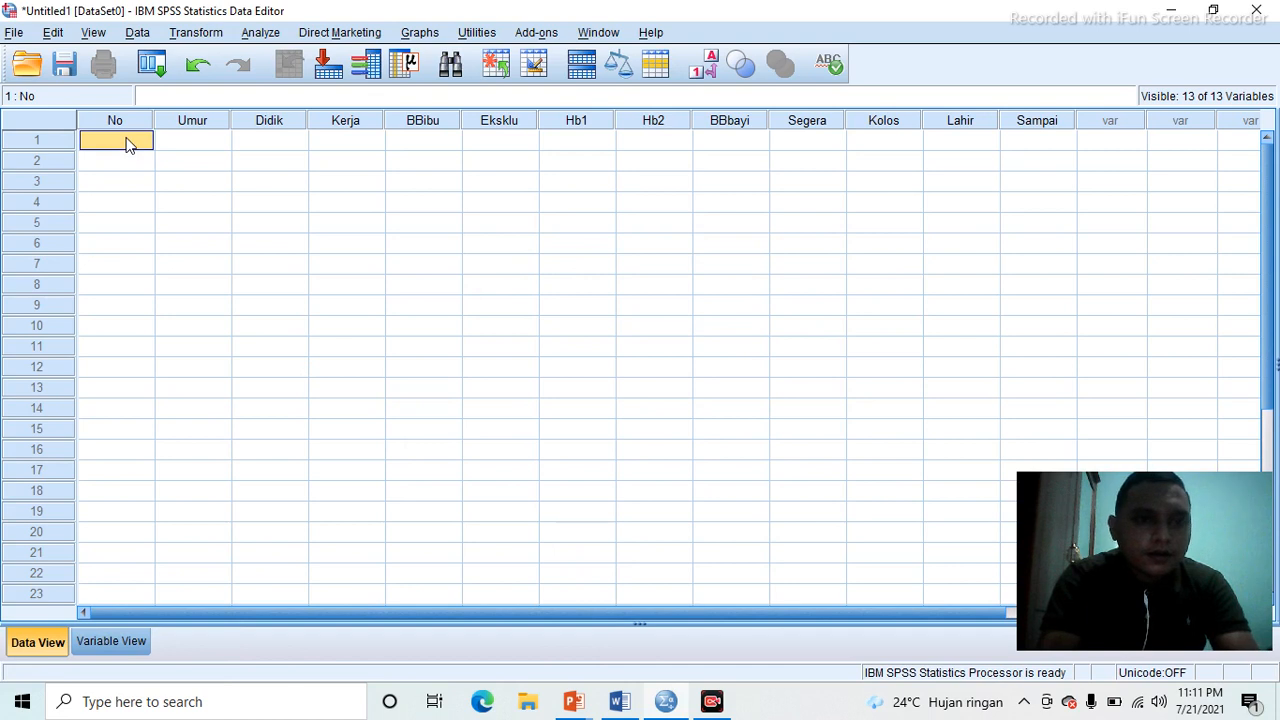
drag(127, 146, 1020, 440)
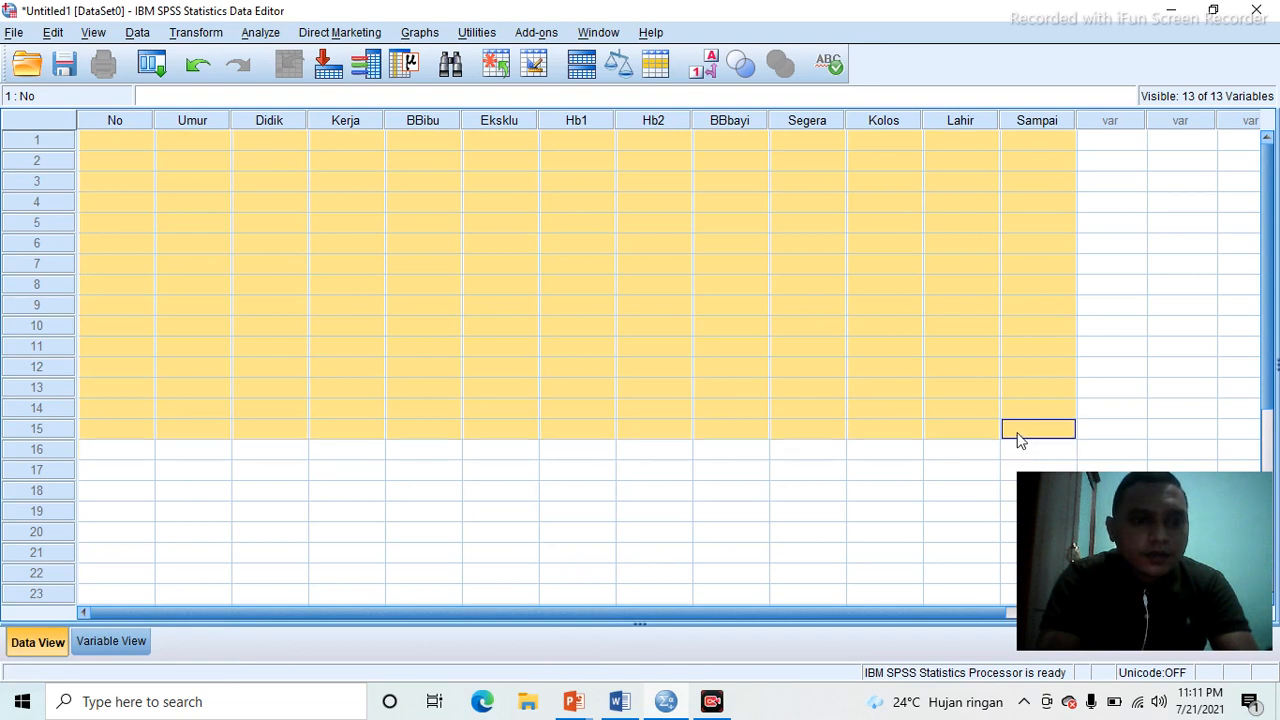
right_click(125, 140)
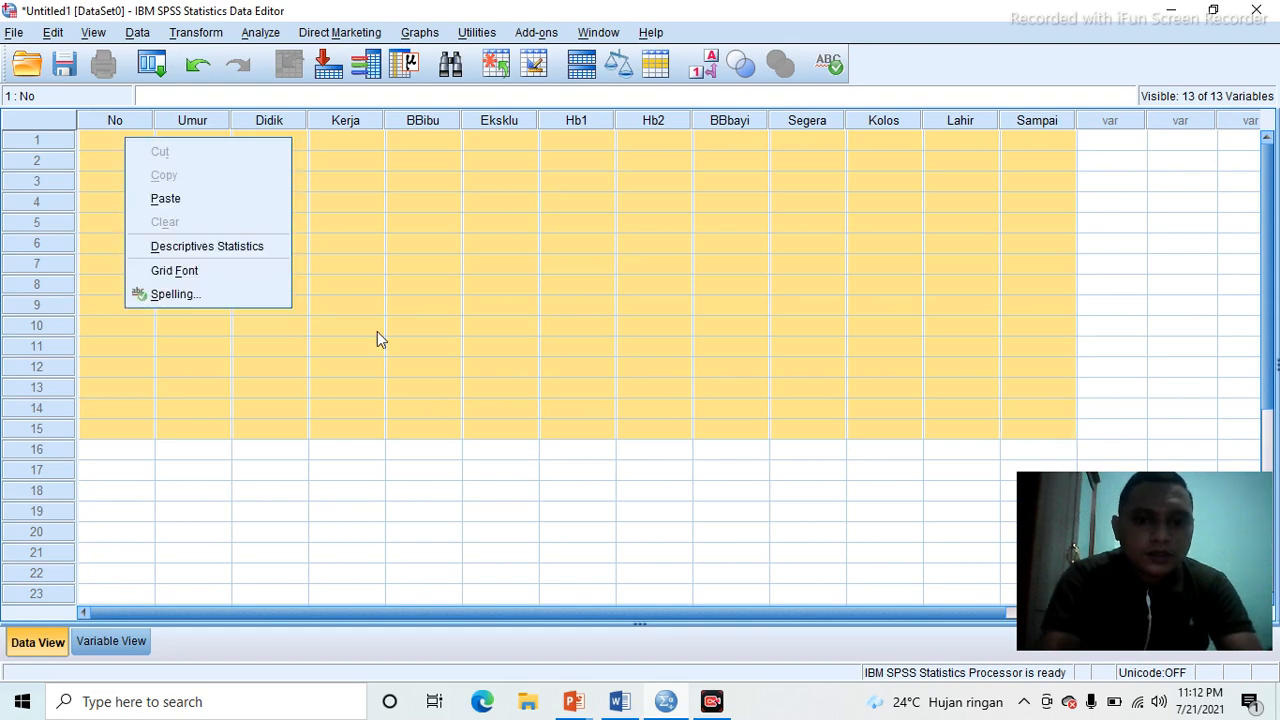
click(225, 207)
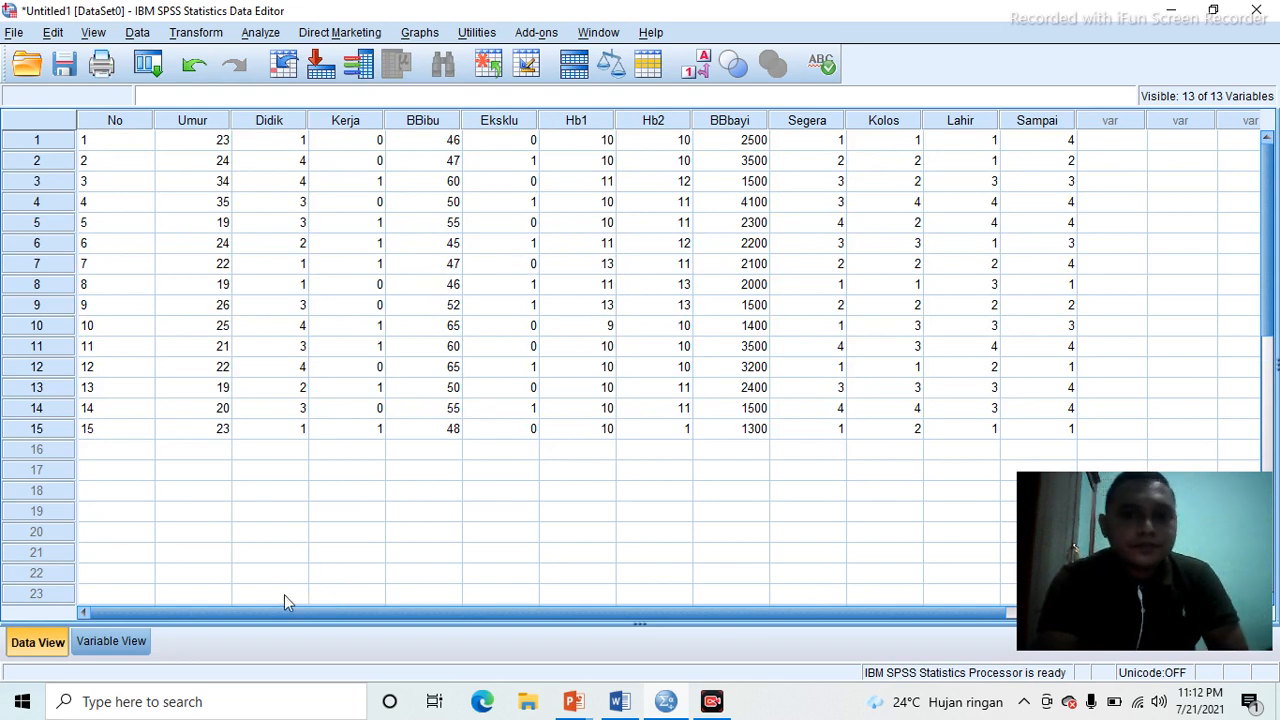
click(140, 637)
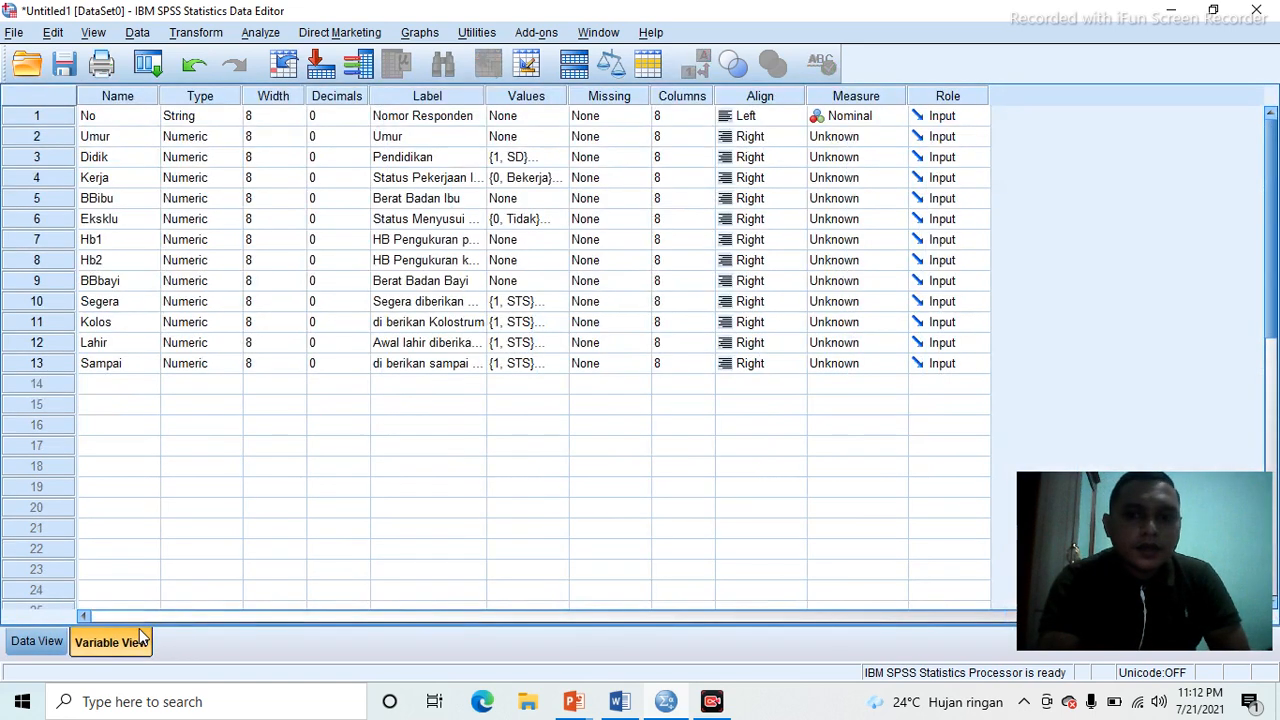
click(40, 640)
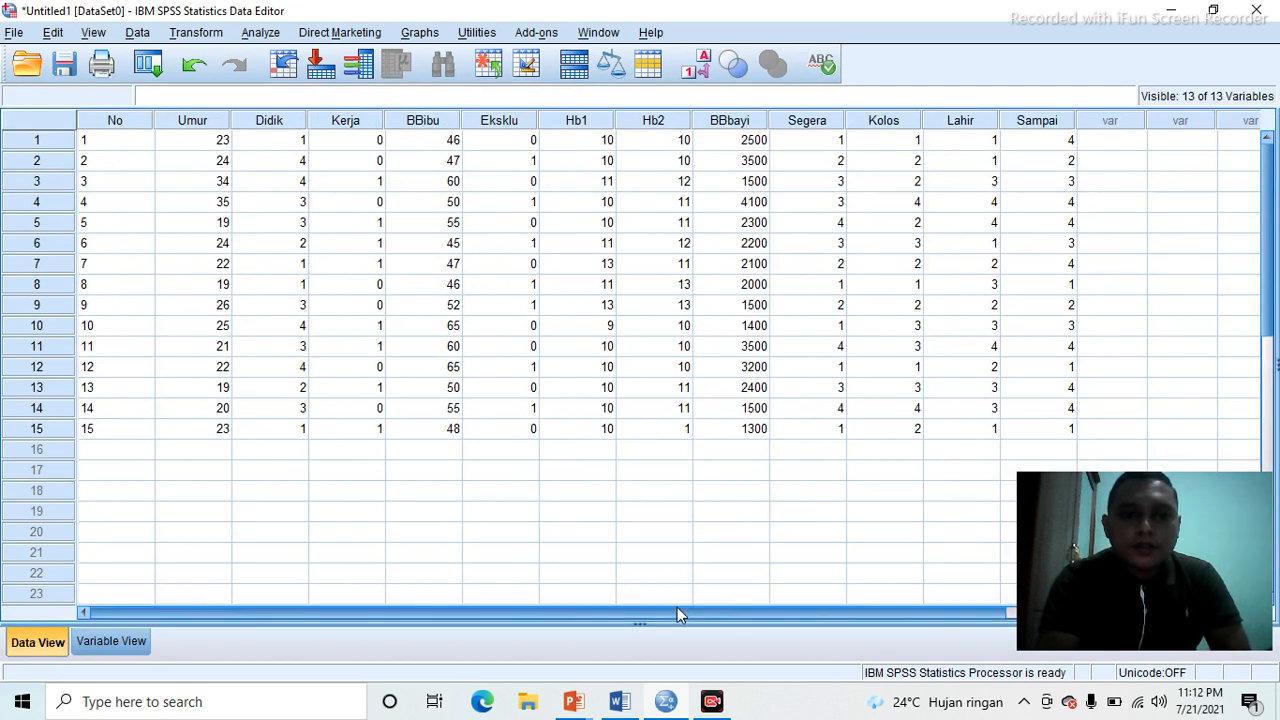
drag(677, 607, 537, 640)
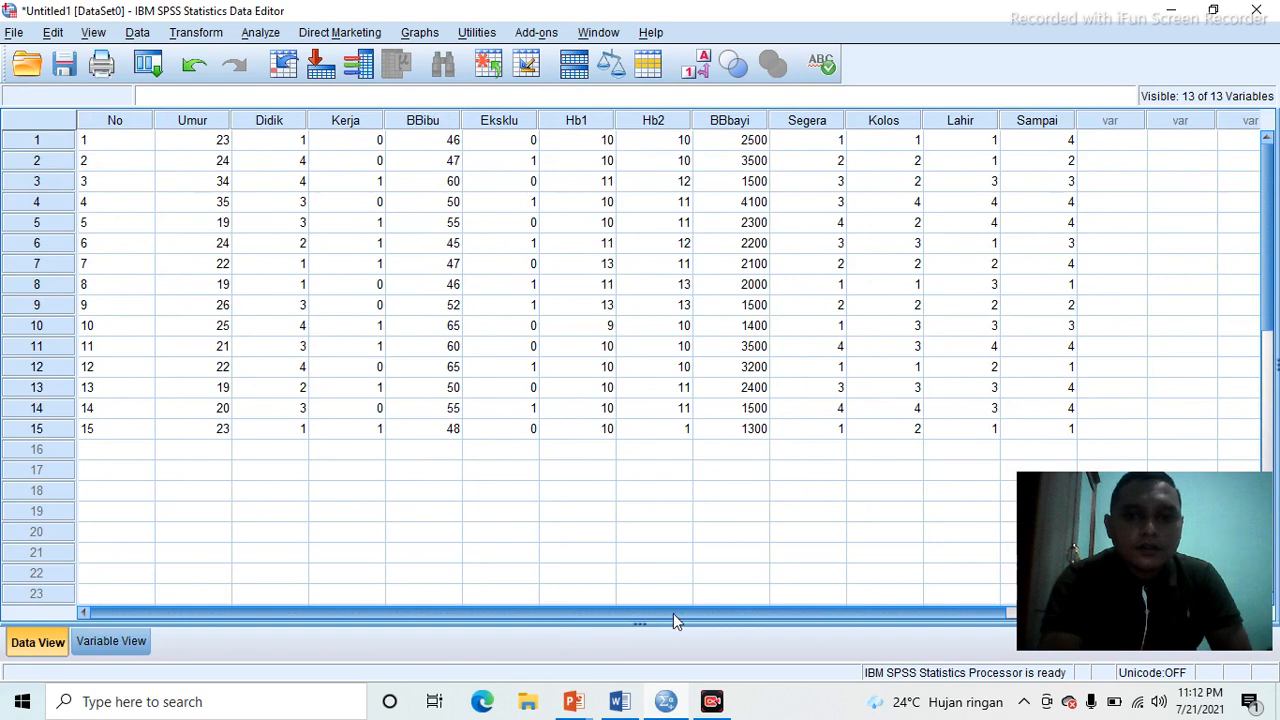
drag(673, 614, 629, 594)
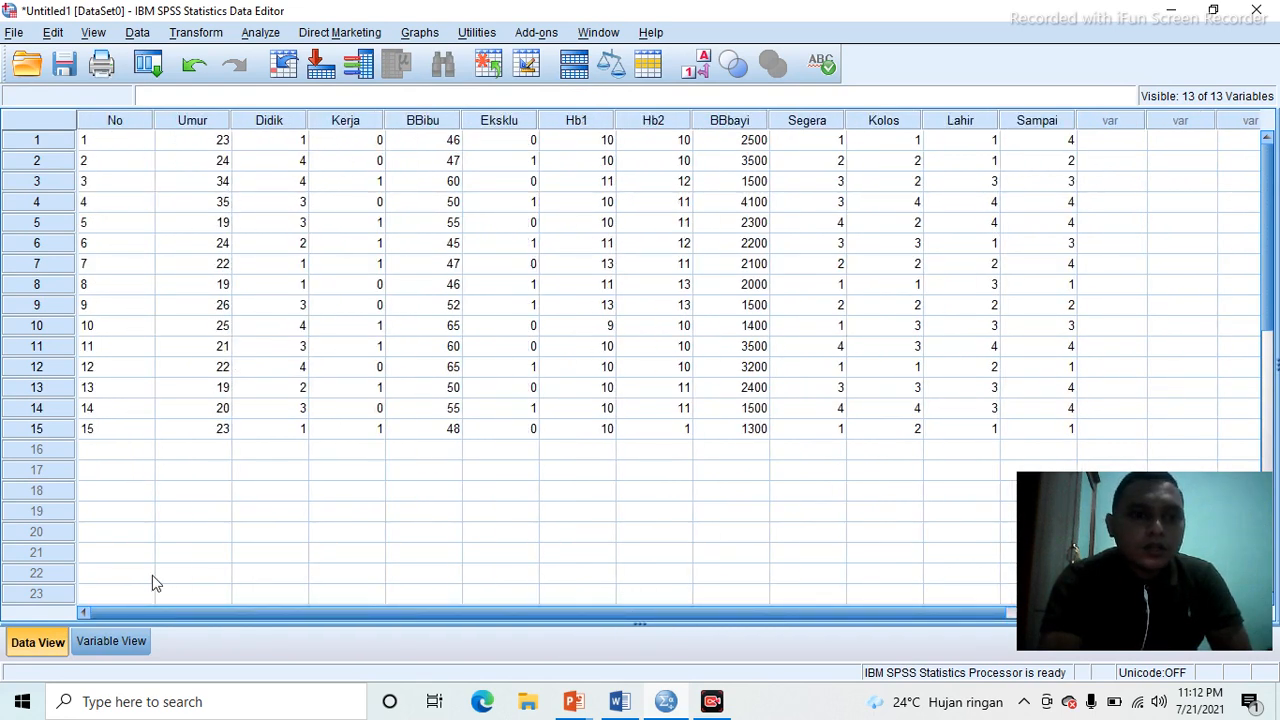
click(137, 638)
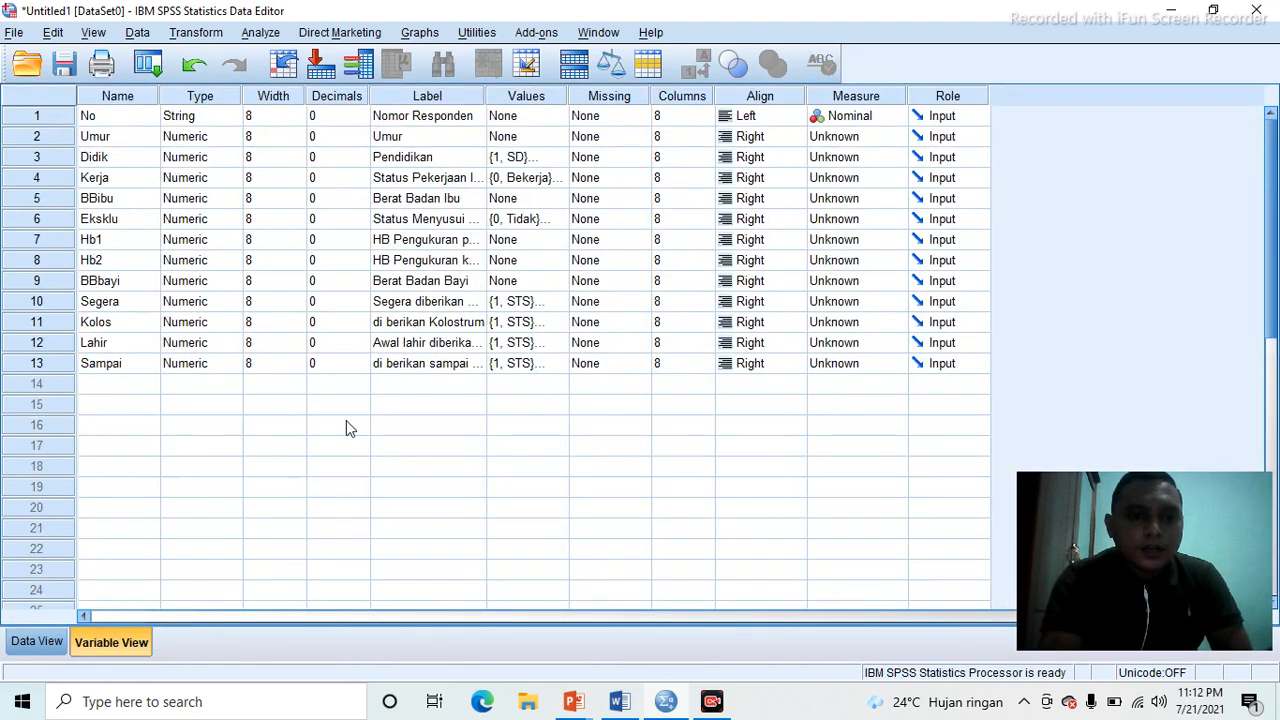
- Save the dataset in the Documents folder as an SPSS Statistics file named "Latihan entry data"
click(14, 33)
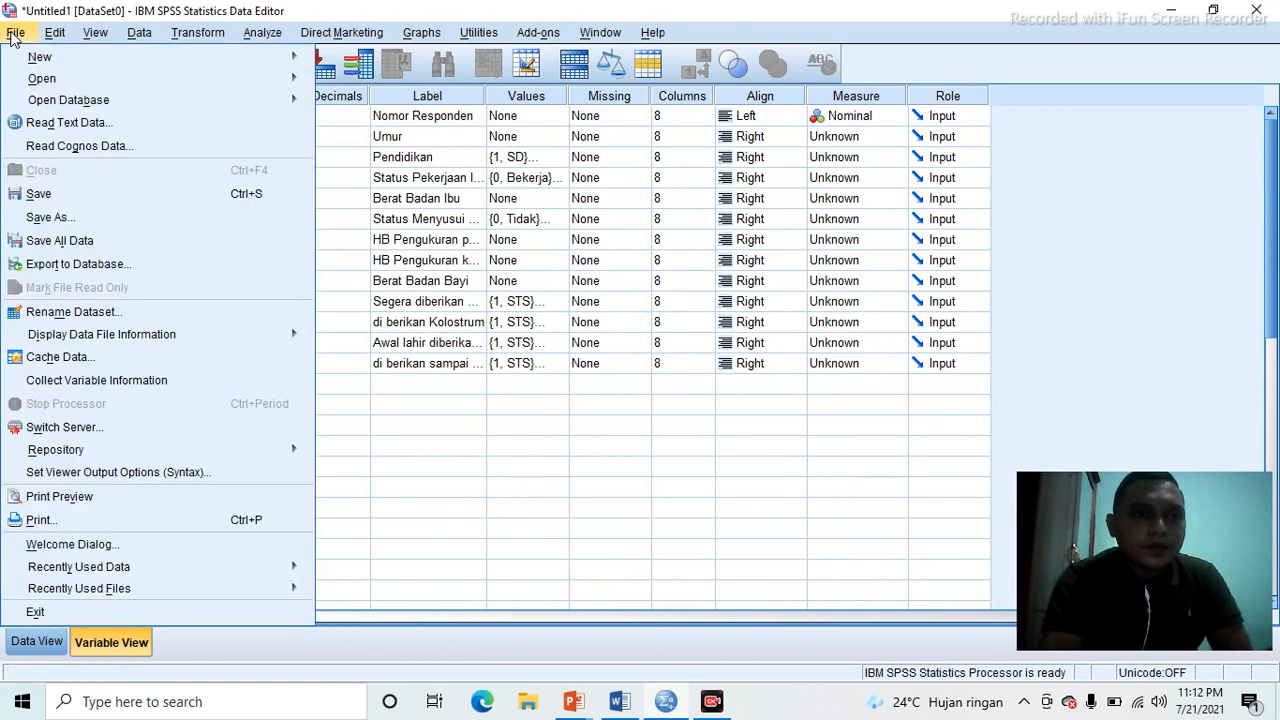
click(57, 197)
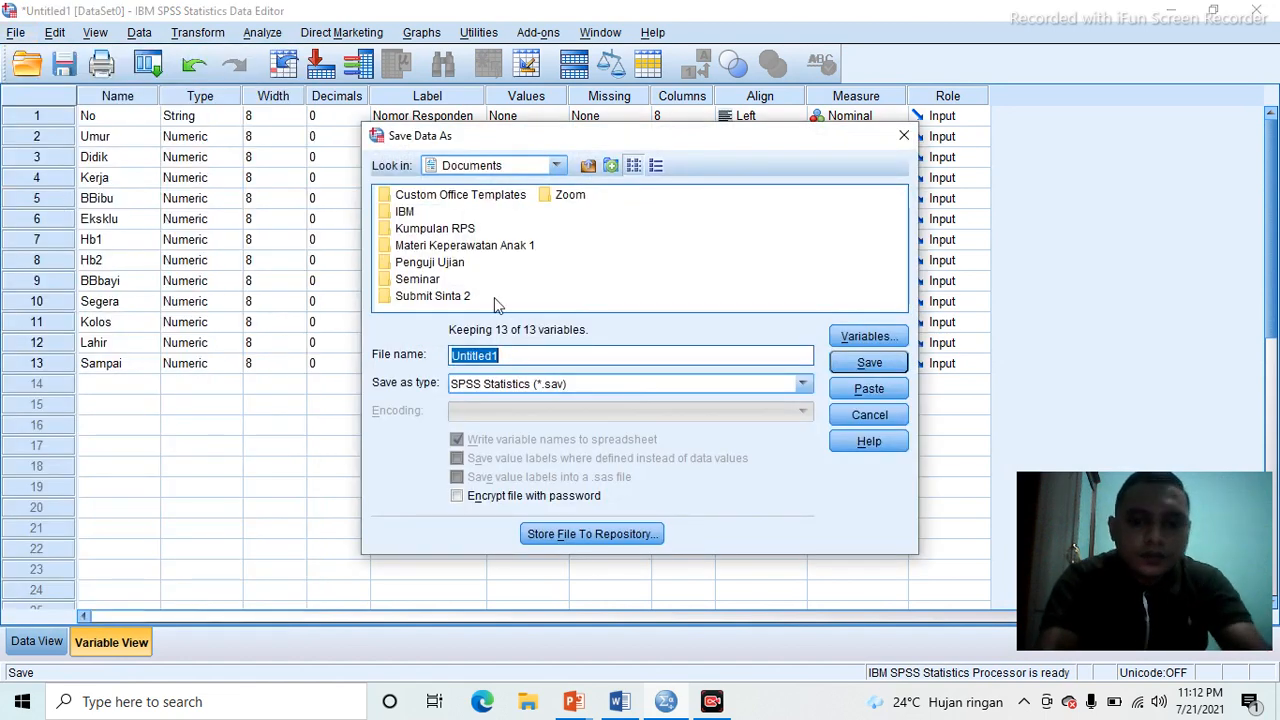
text(Latih)
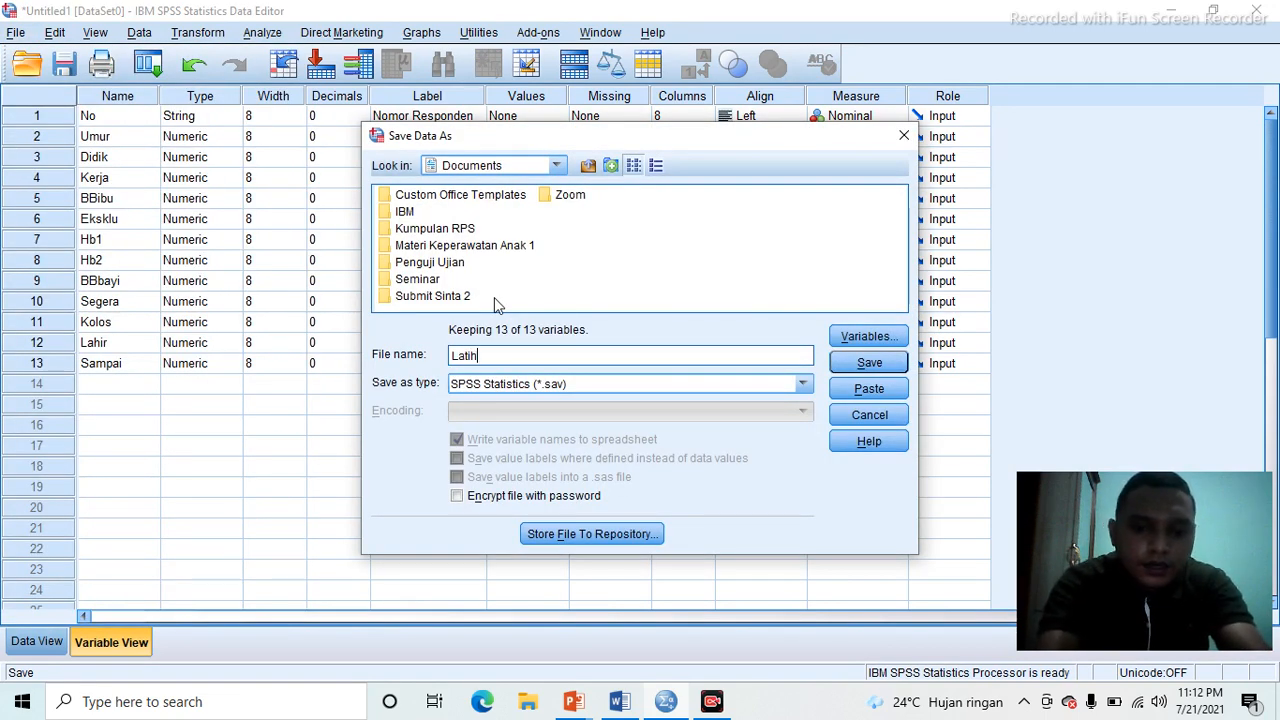
text(an ent)
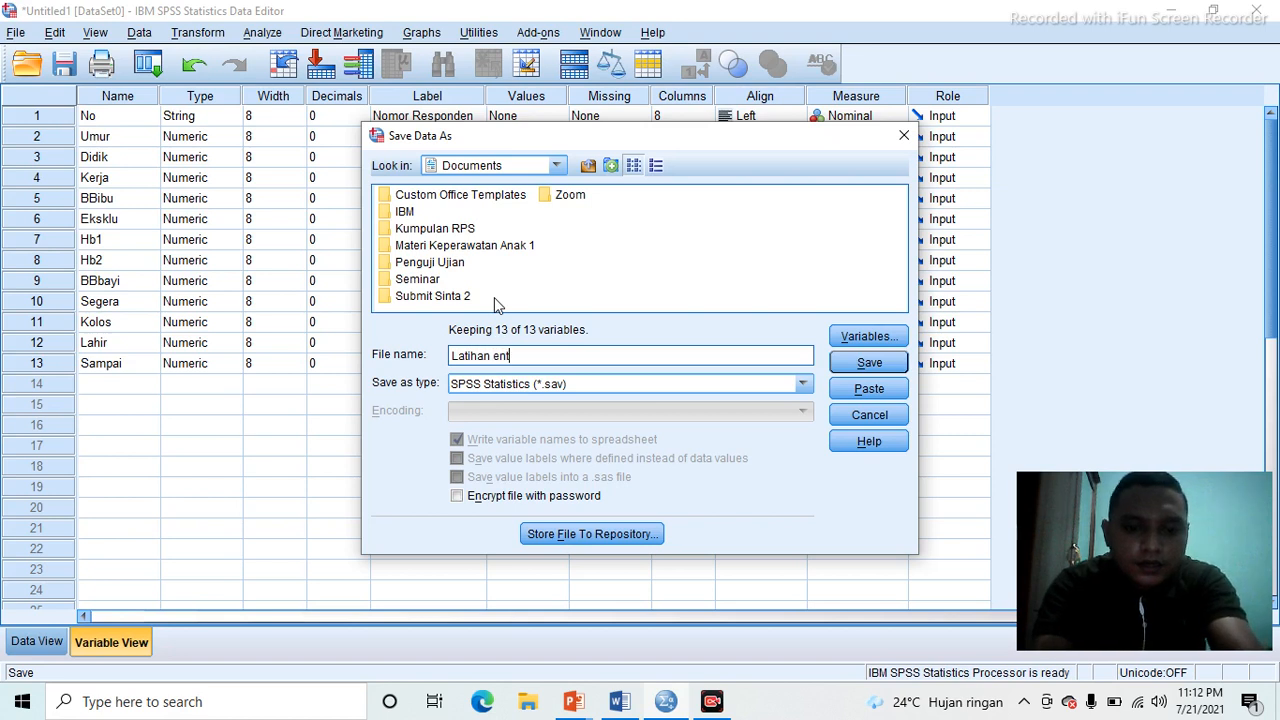
text(ru)
key(BackSpace)
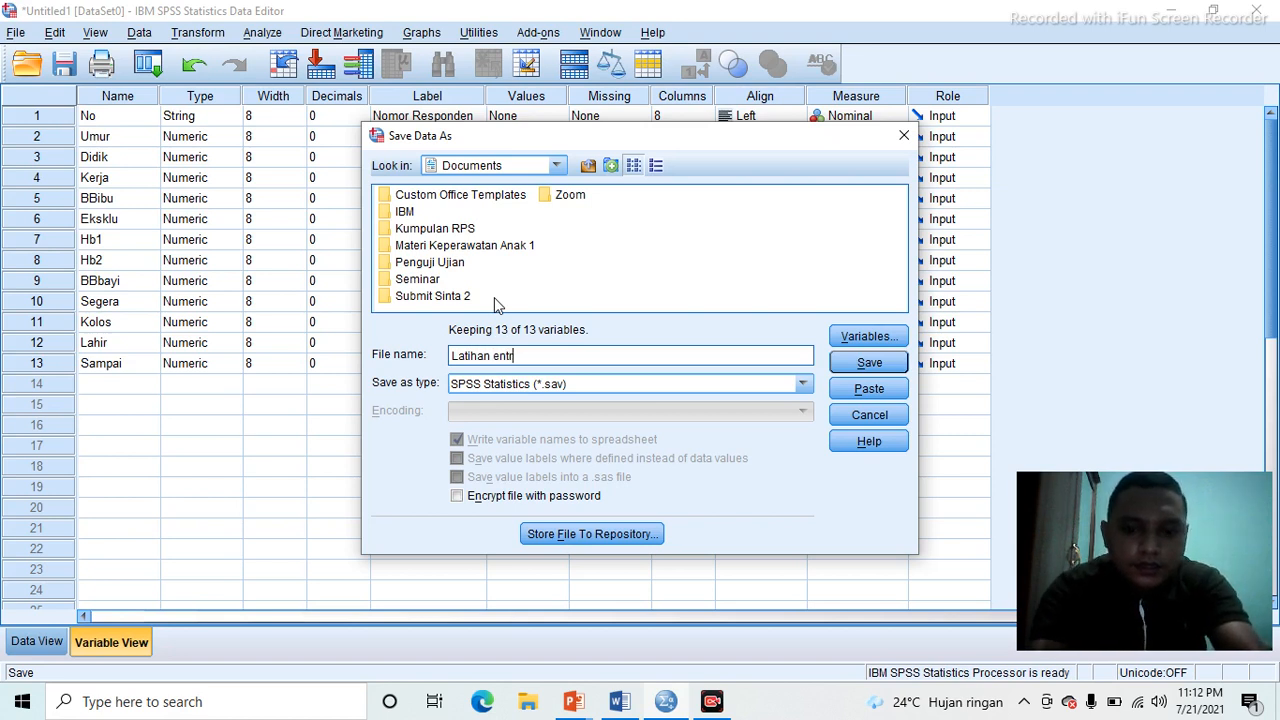
text(y data)
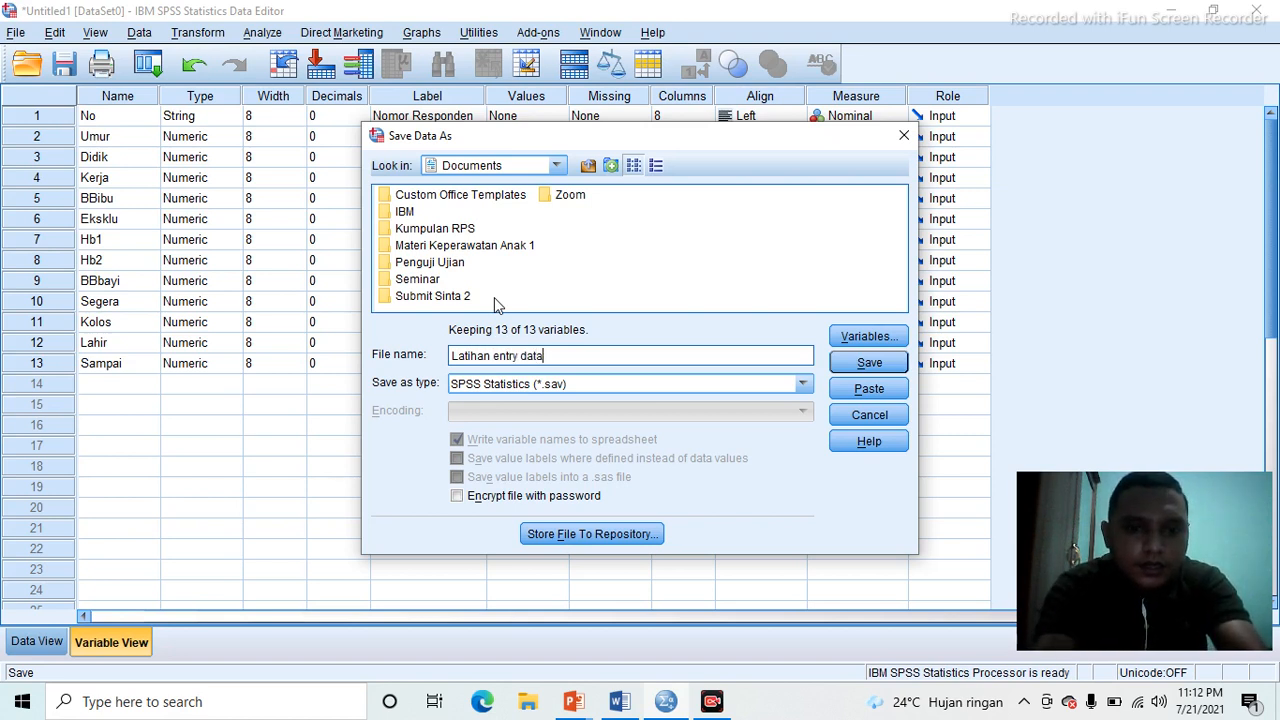
key(Return)
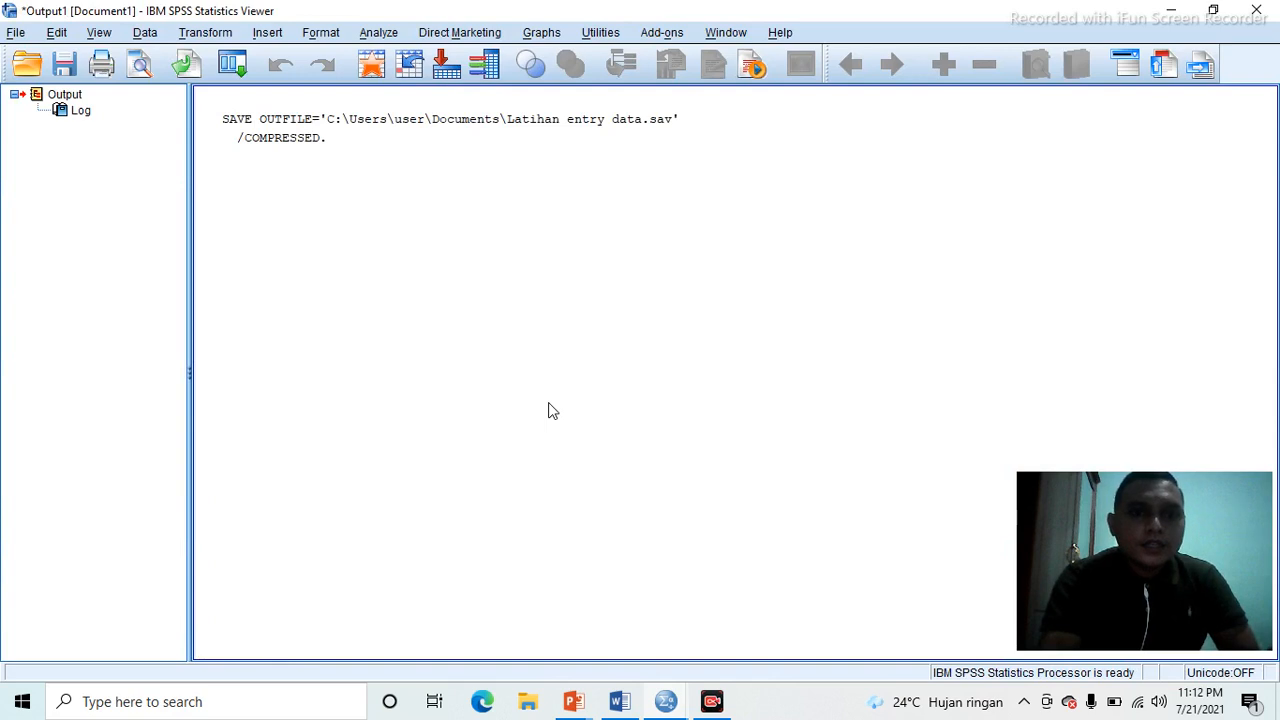
- Examine the saved dataset's variable definitions and case data, and the save log in the output viewer
mouse_move(676, 703)
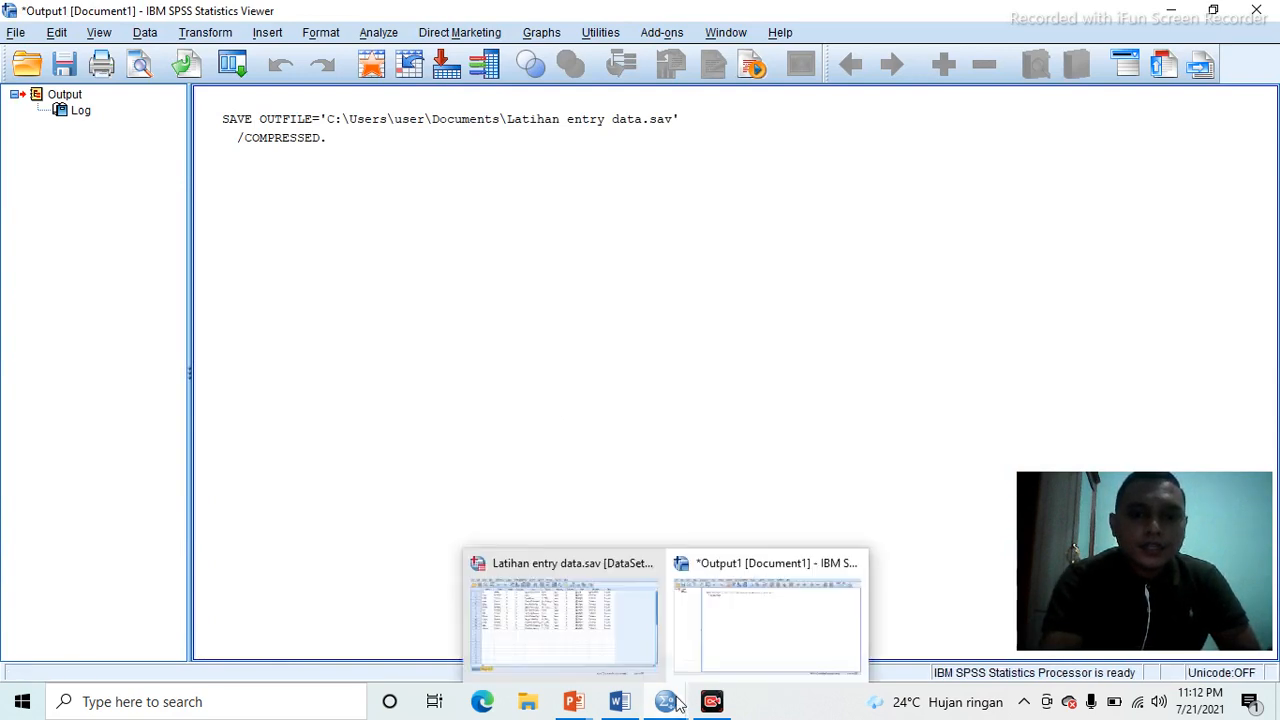
click(640, 630)
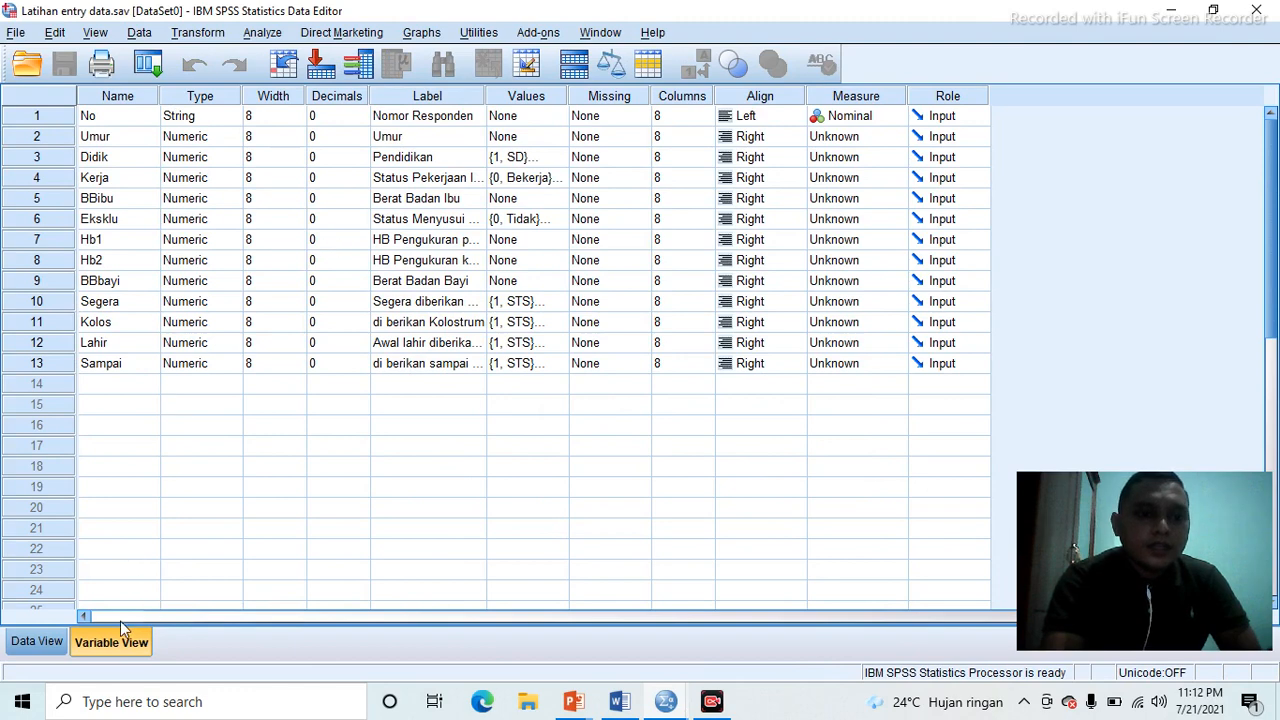
click(55, 642)
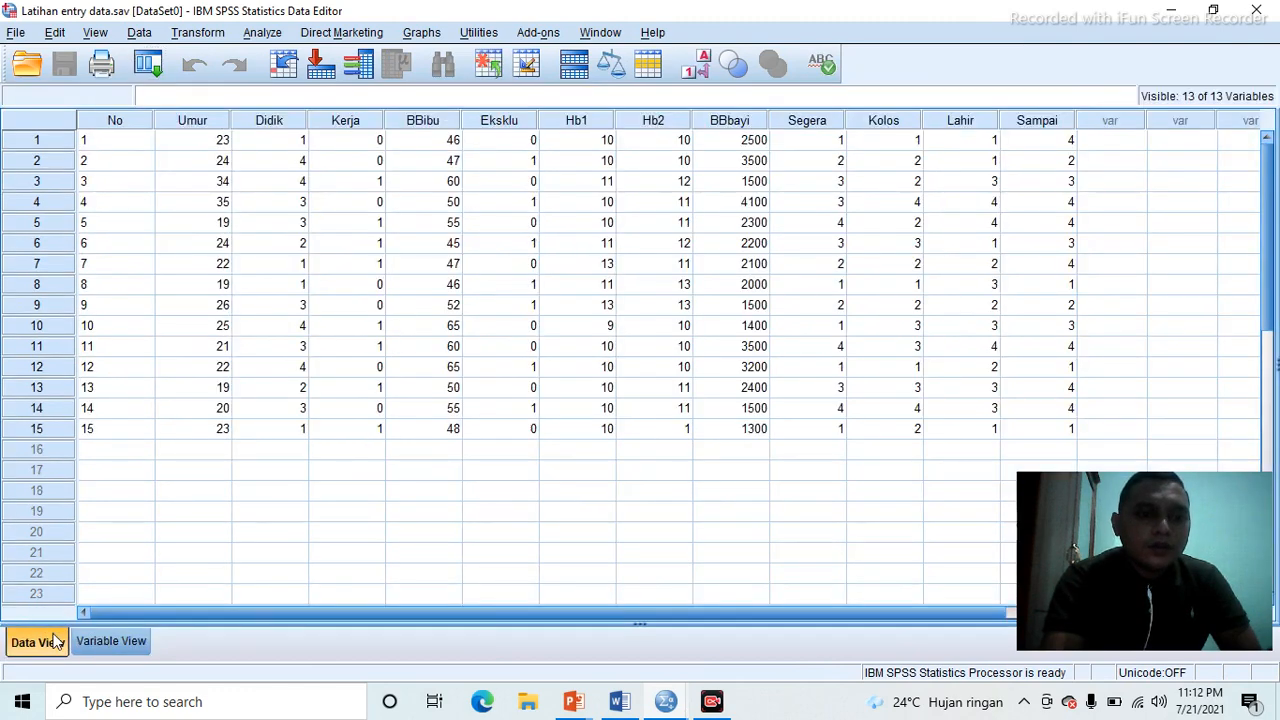
click(92, 642)
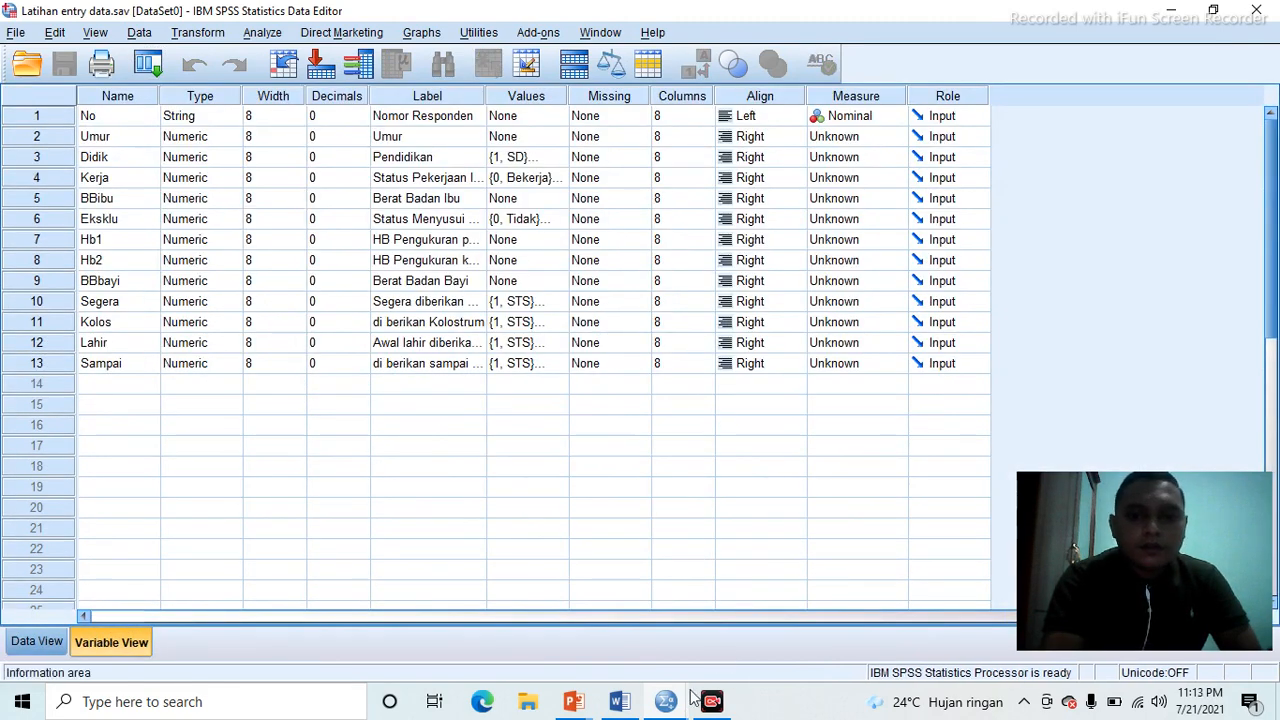
mouse_move(674, 690)
click(734, 634)
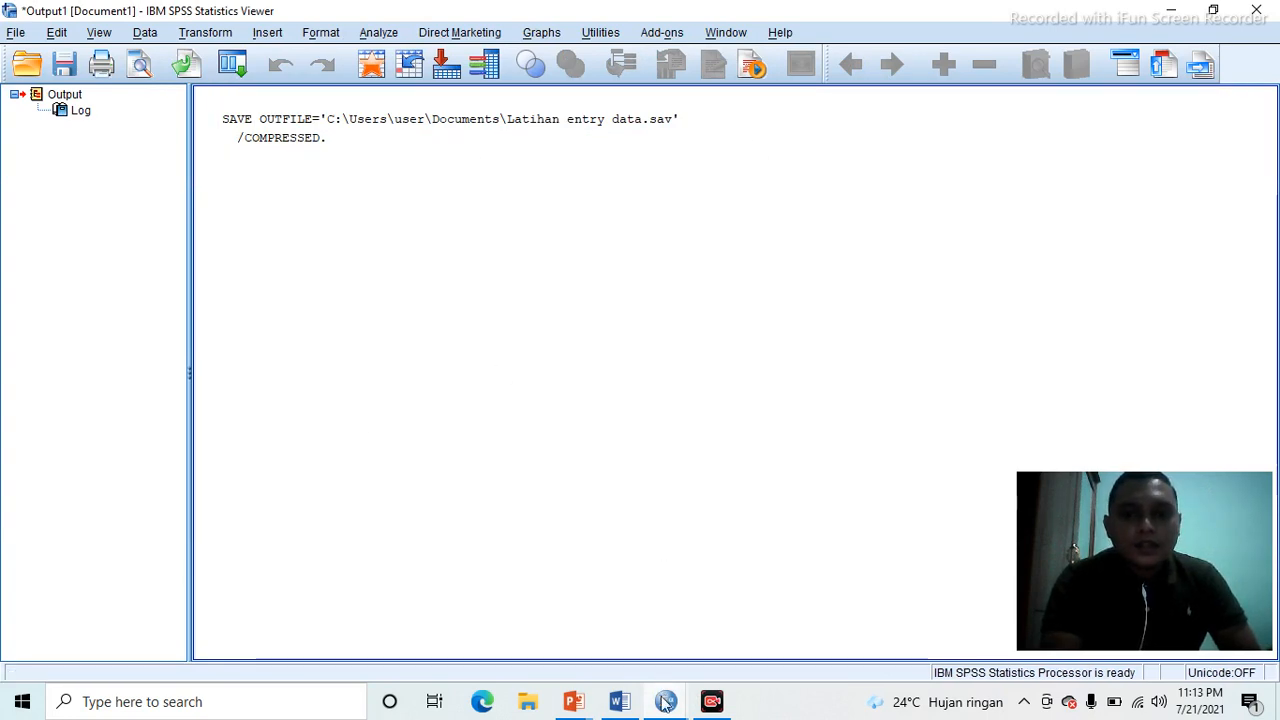
mouse_move(666, 701)
click(616, 651)
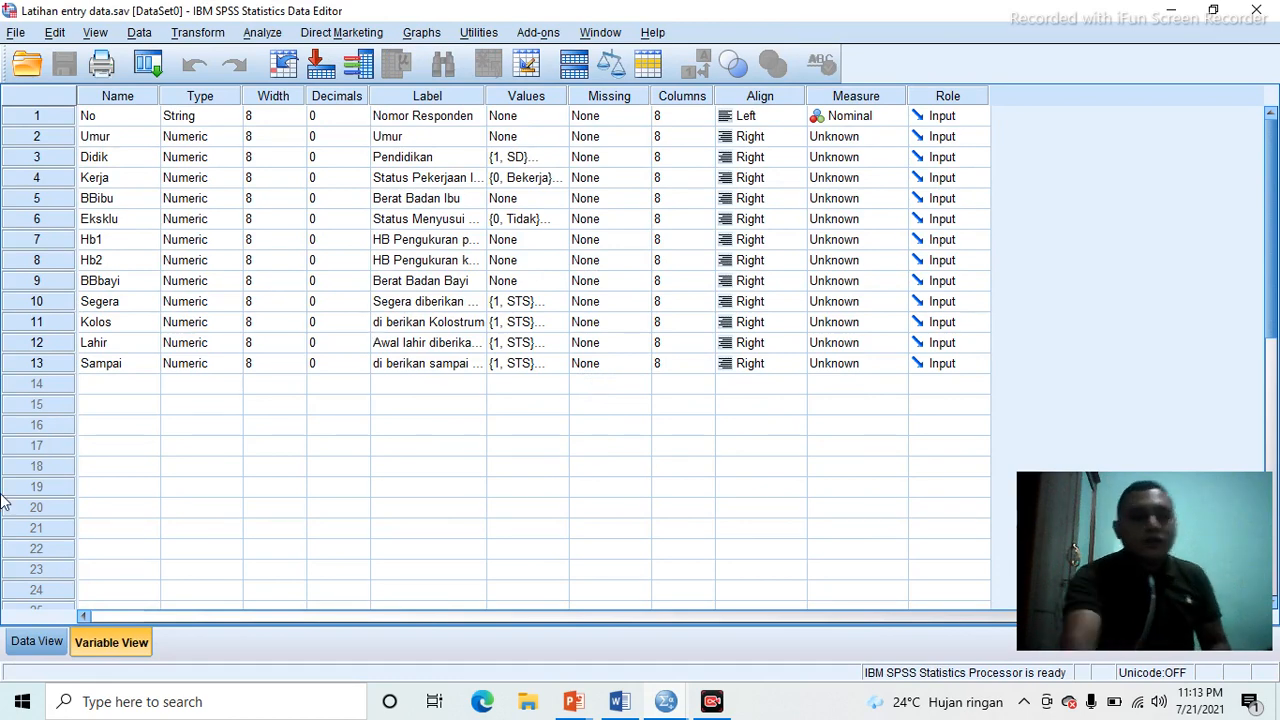
click(55, 641)
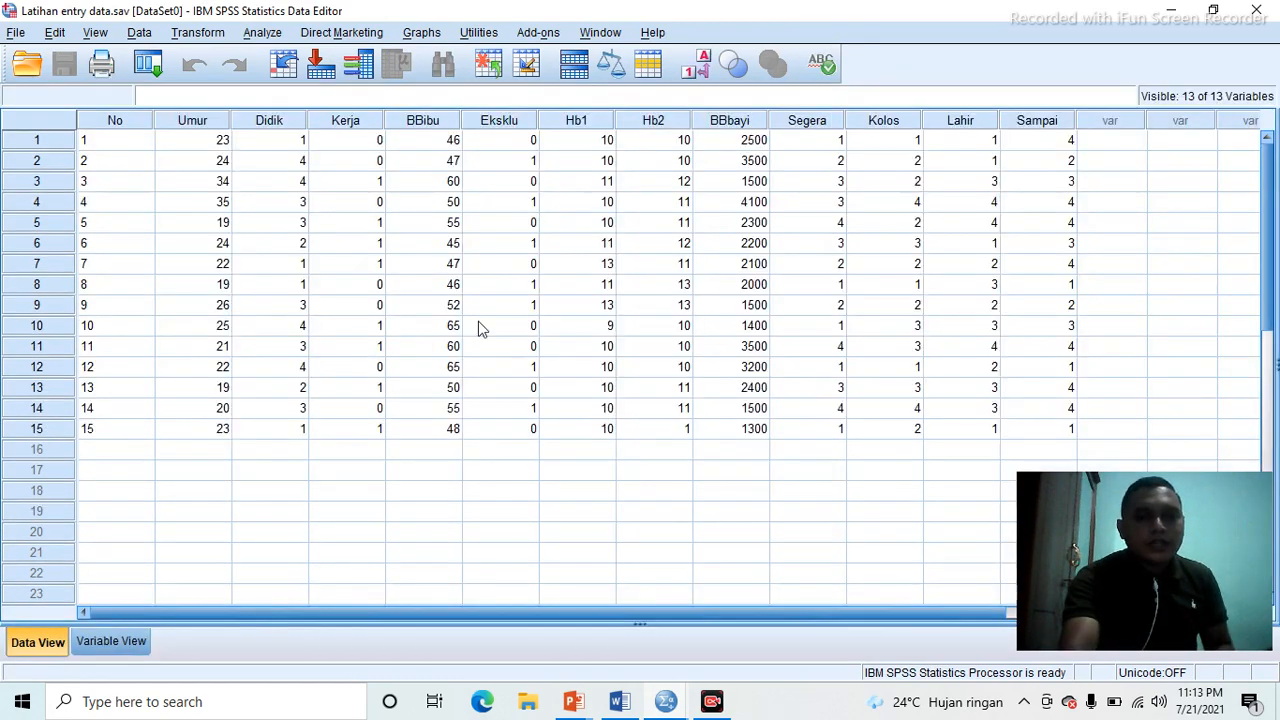